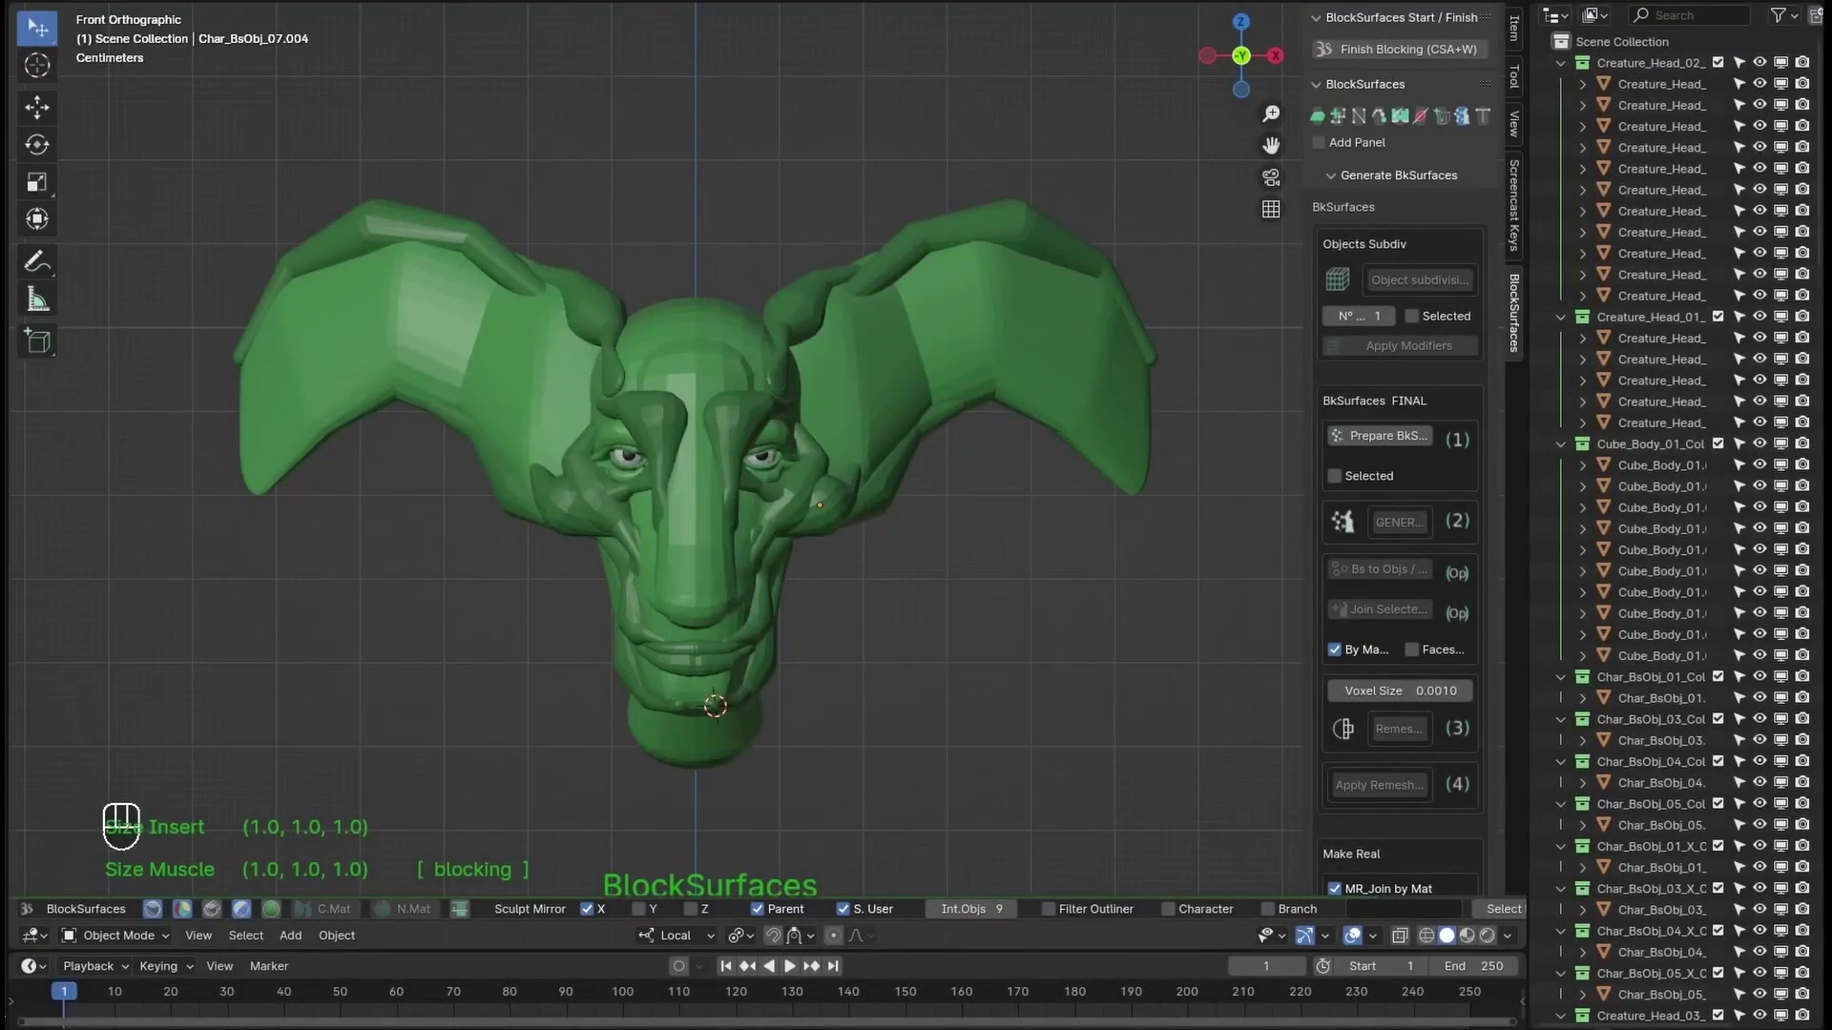
Step: Look through the Generate BkSurfaces settings, from Objects Subdiv and BkSurfaces FINAL down to Make Real and Custom Zone
shift+middle_drag(945, 562, 959, 553)
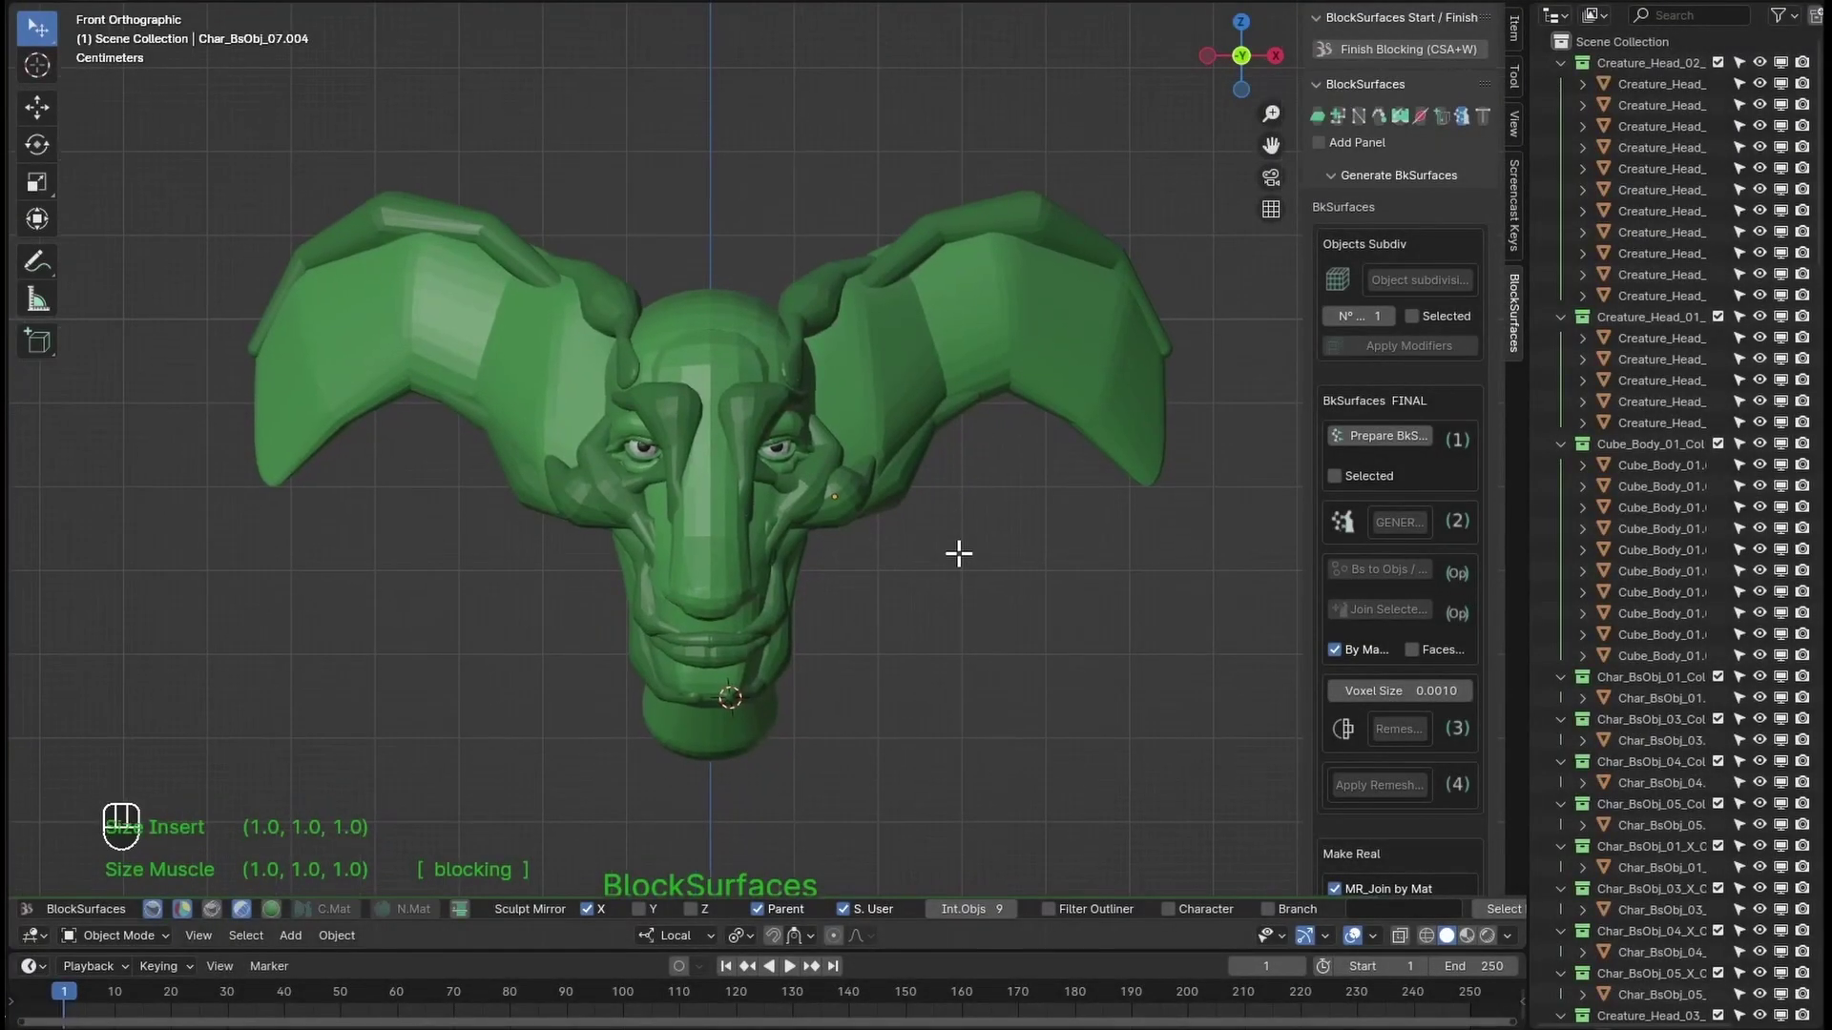
scroll(1445, 534, down, 10)
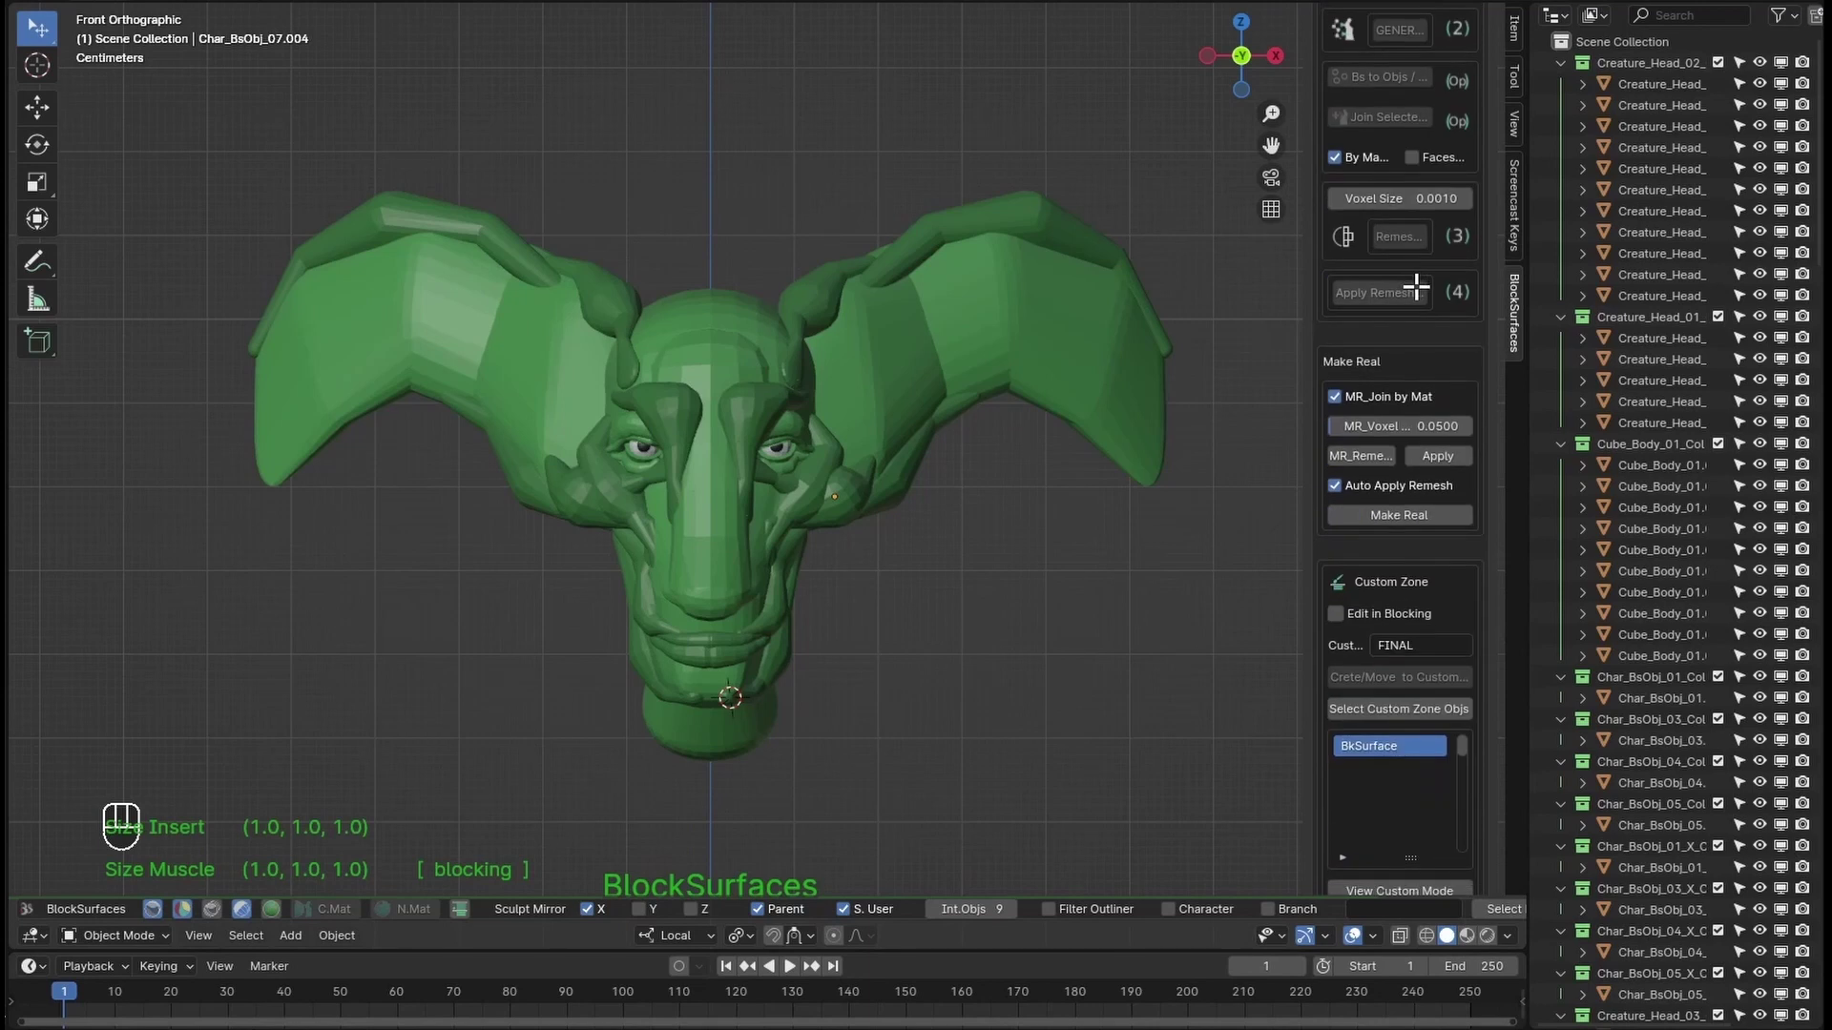
scroll(1416, 286, up, 10)
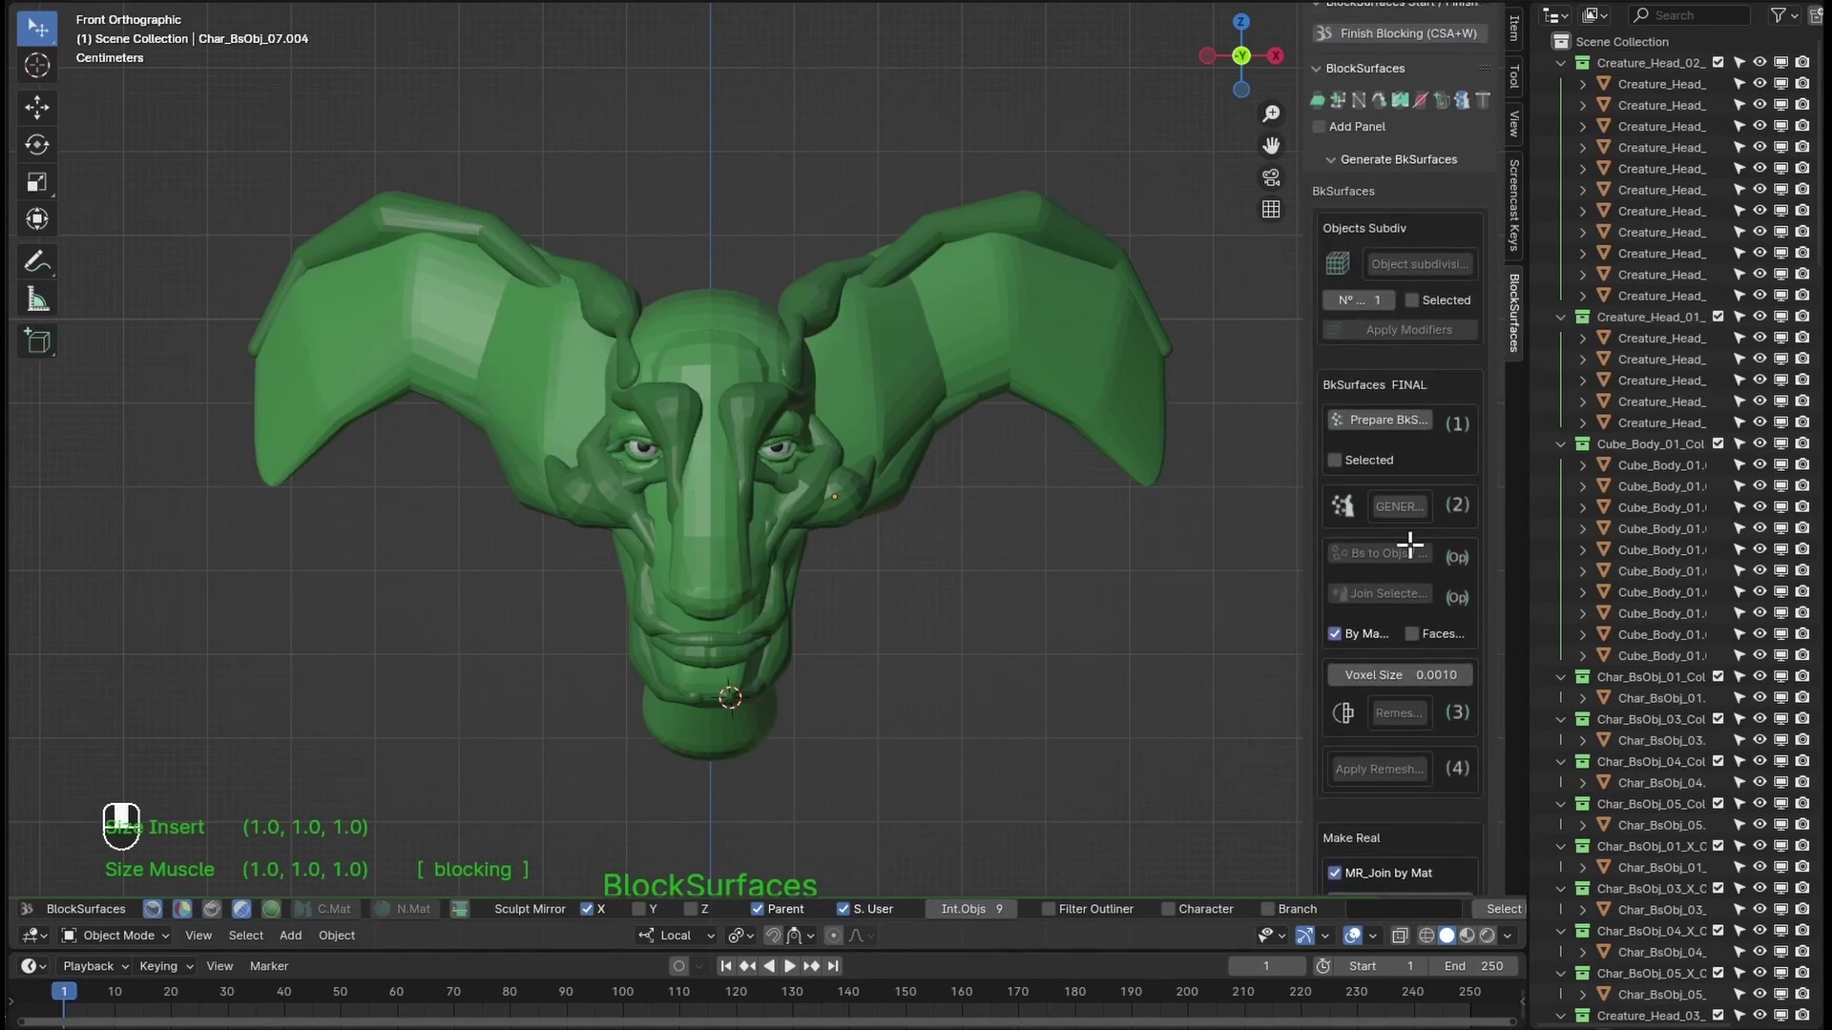
scroll(1417, 381, down, 10)
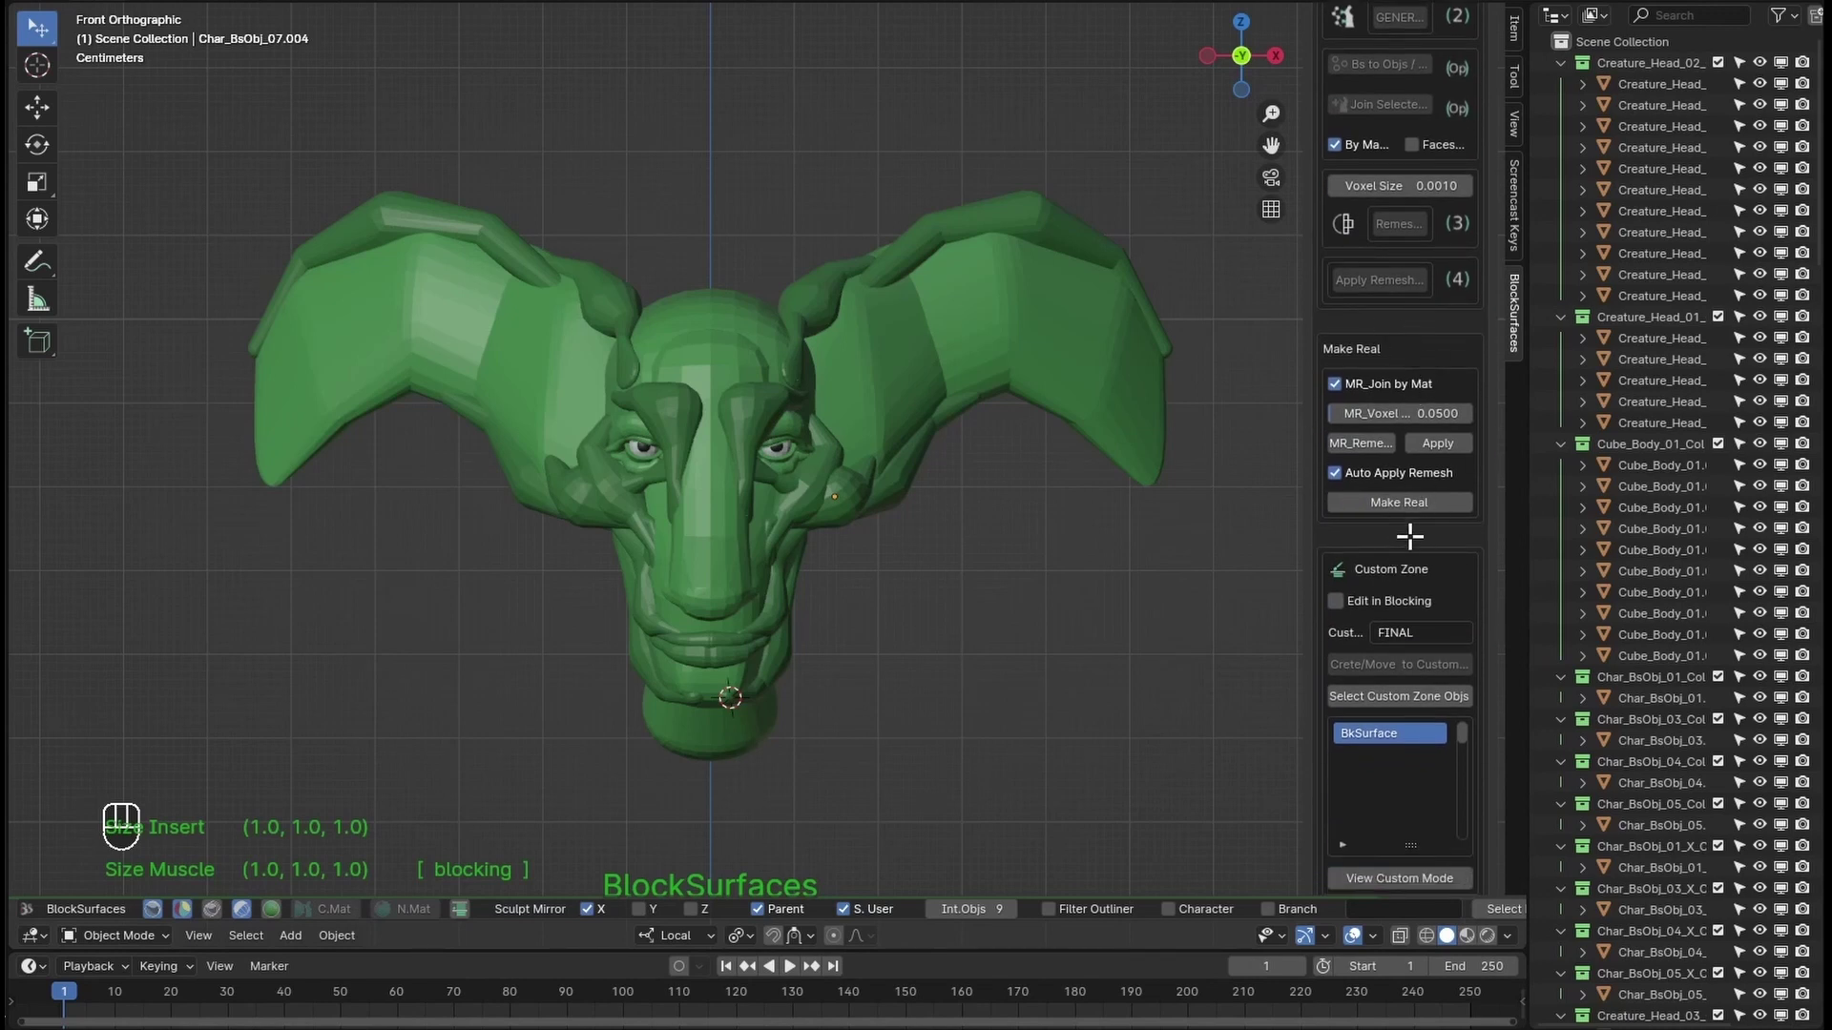
scroll(1401, 327, up, 7)
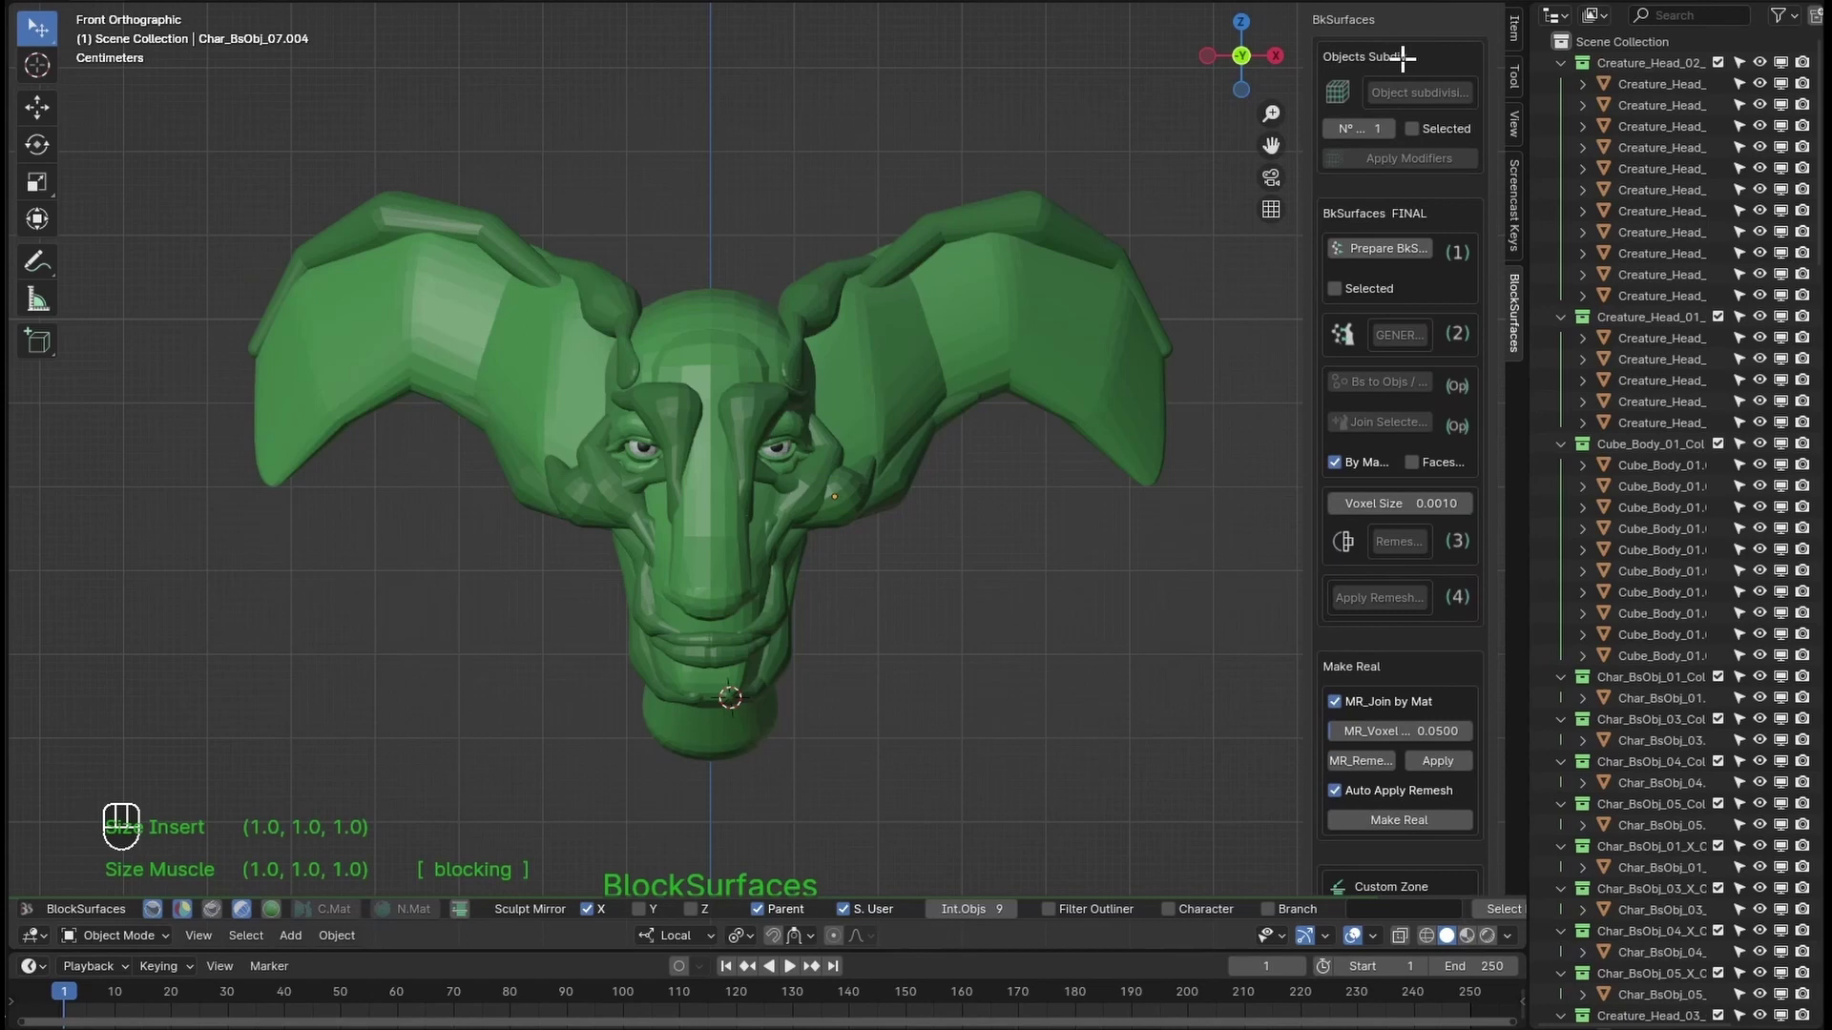
scroll(1395, 431, down, 2)
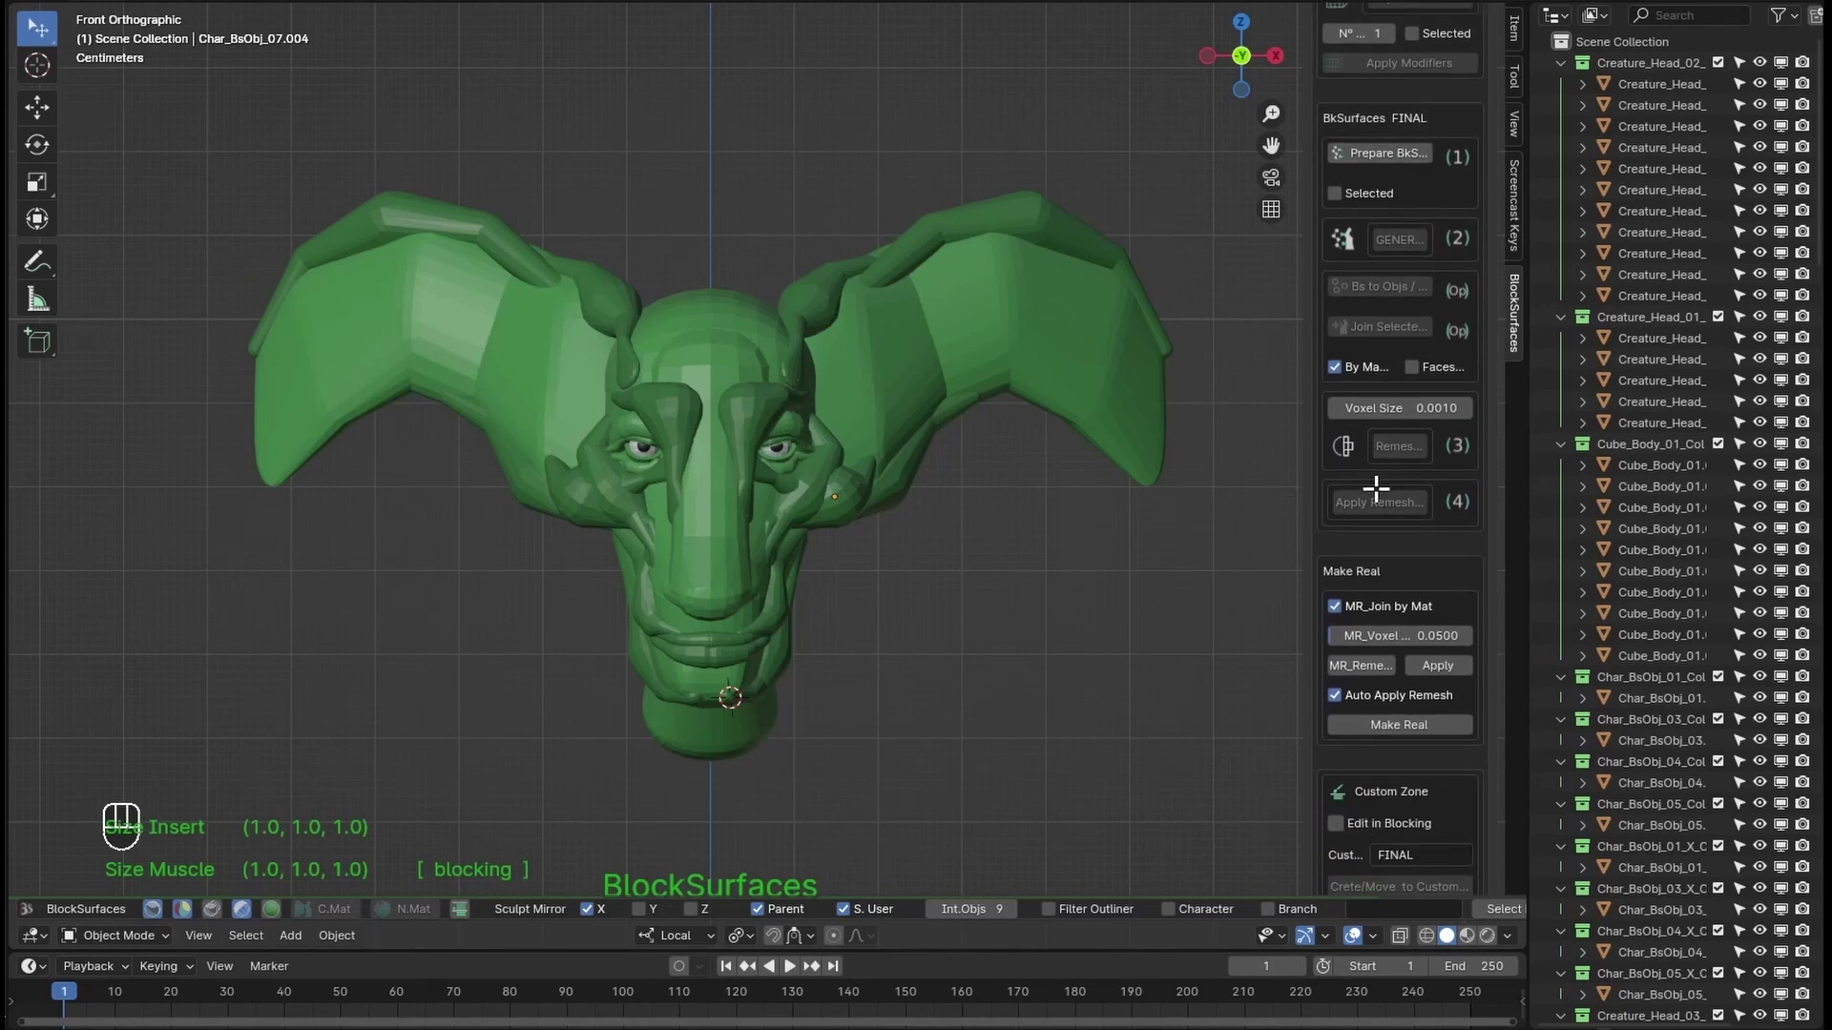
click(1383, 725)
Step: Duplicate the brow piece above the right-hand eye, move the copy out beyond the cheek and rotate it to hang downward
click(779, 403)
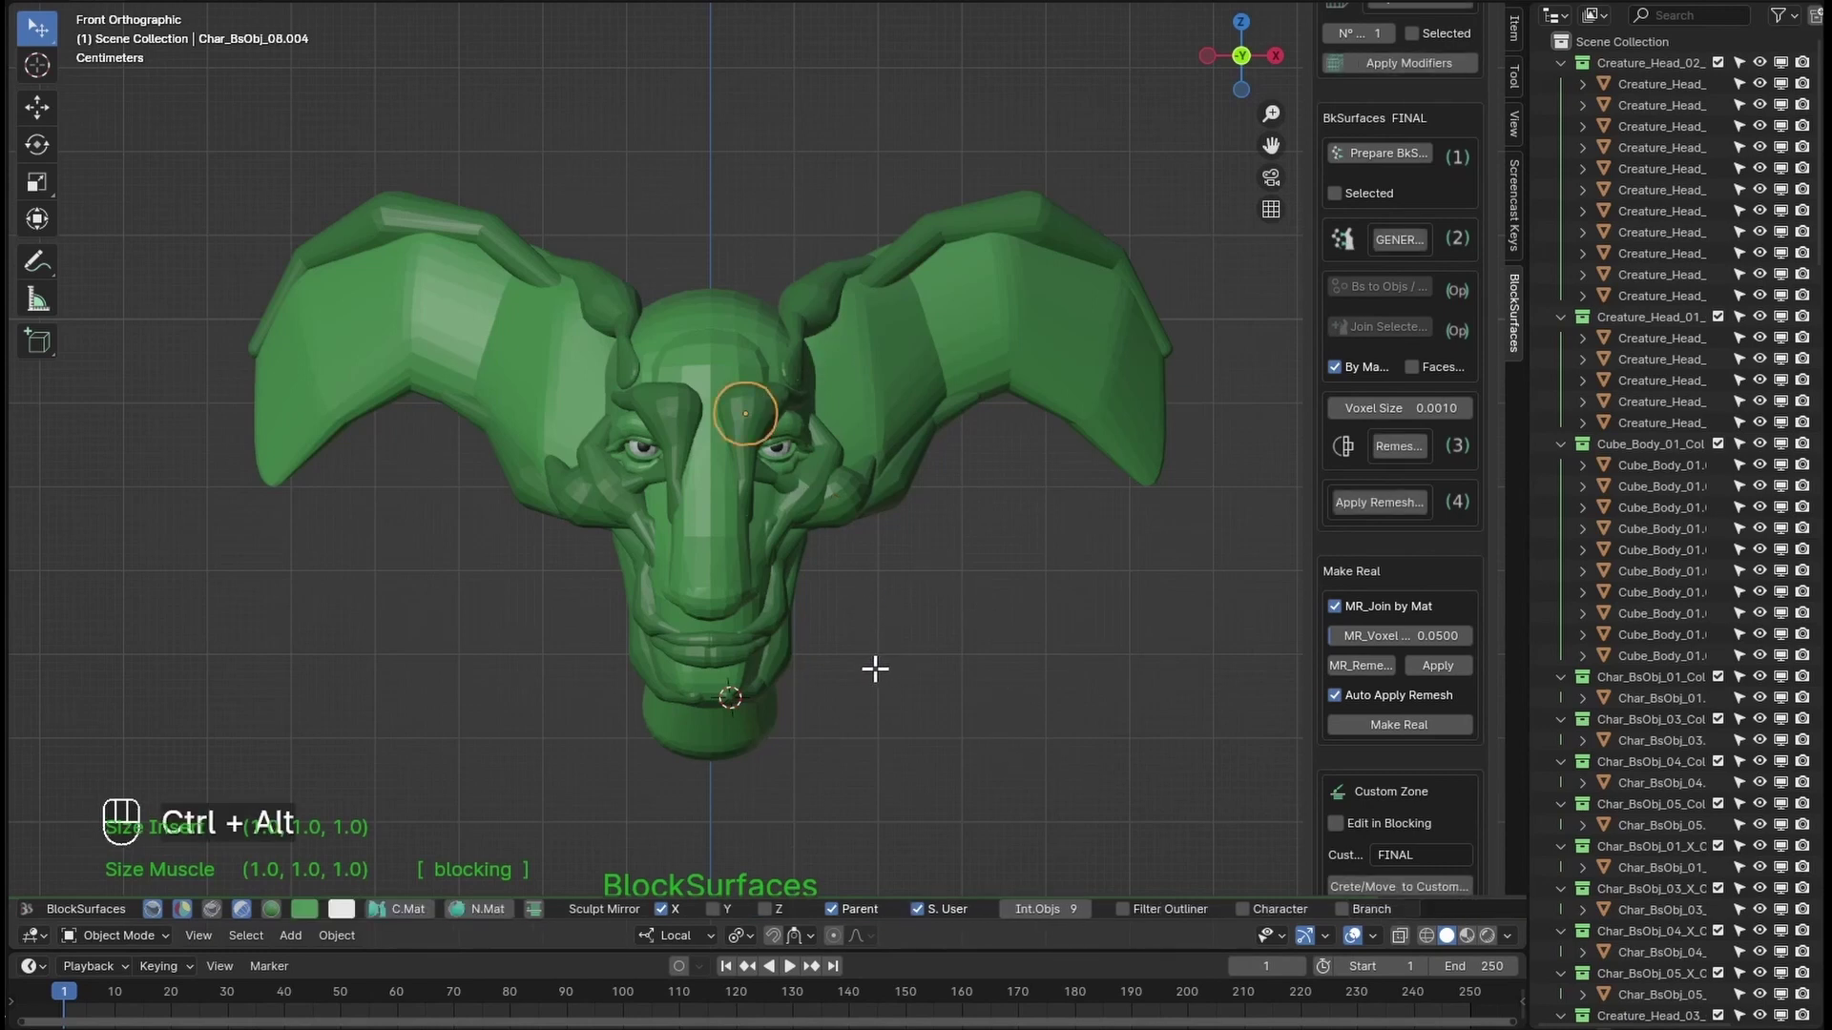
ctrl+alt+click(790, 464)
key(g)
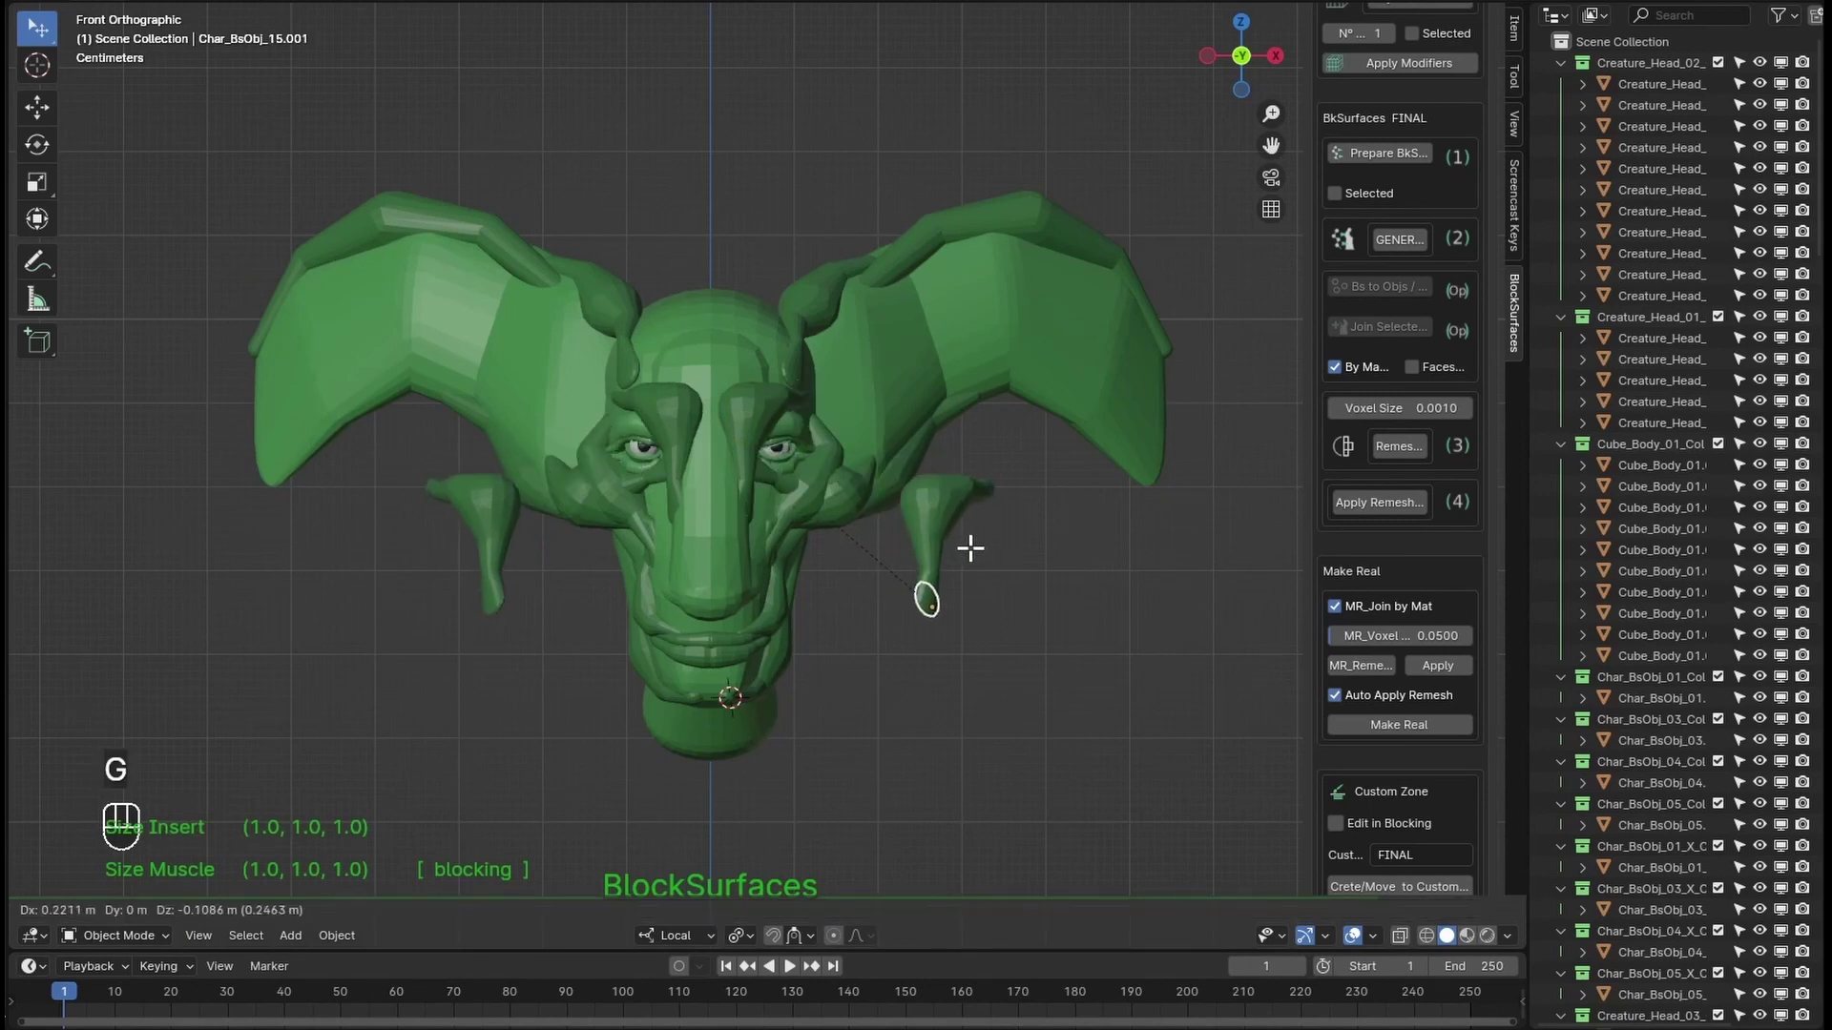
click(982, 555)
key(r)
click(1039, 655)
alt+right_drag(966, 579, 958, 673)
Step: Generate a real mesh from the hanging blocking piece with Make Real at a voxel size of 0.05 and select it
click(931, 506)
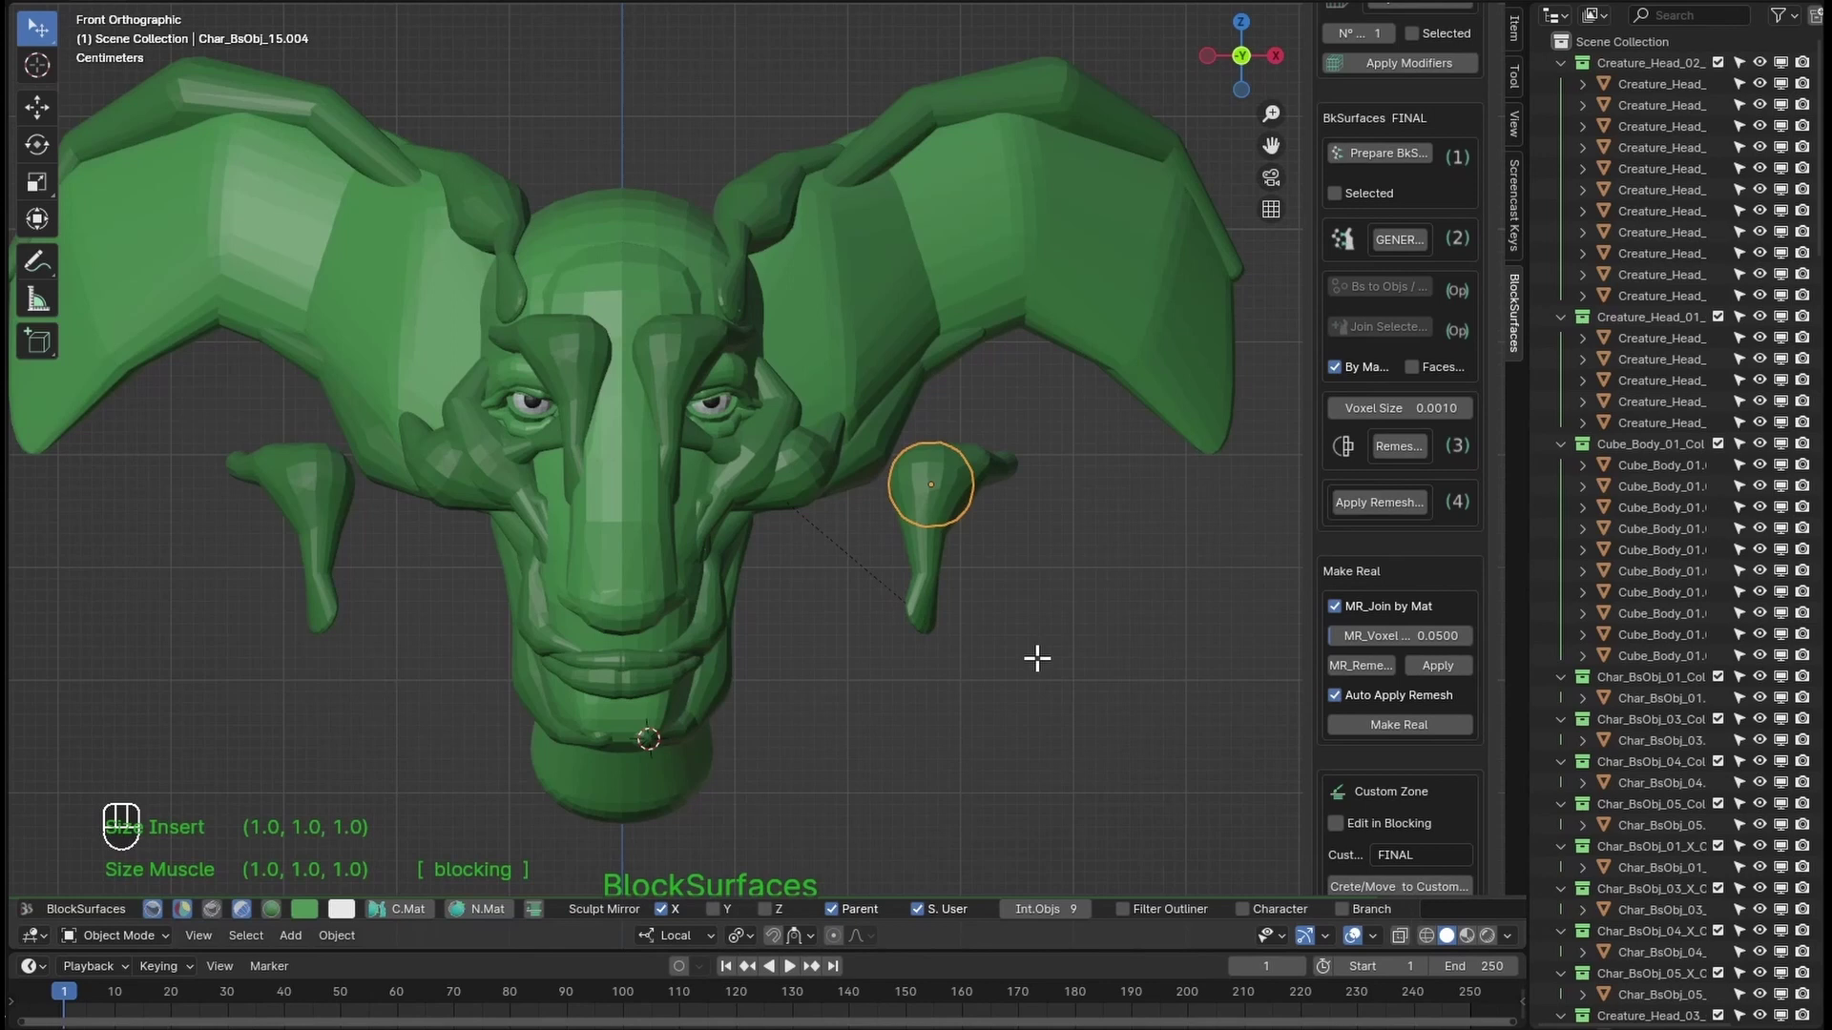
click(1402, 725)
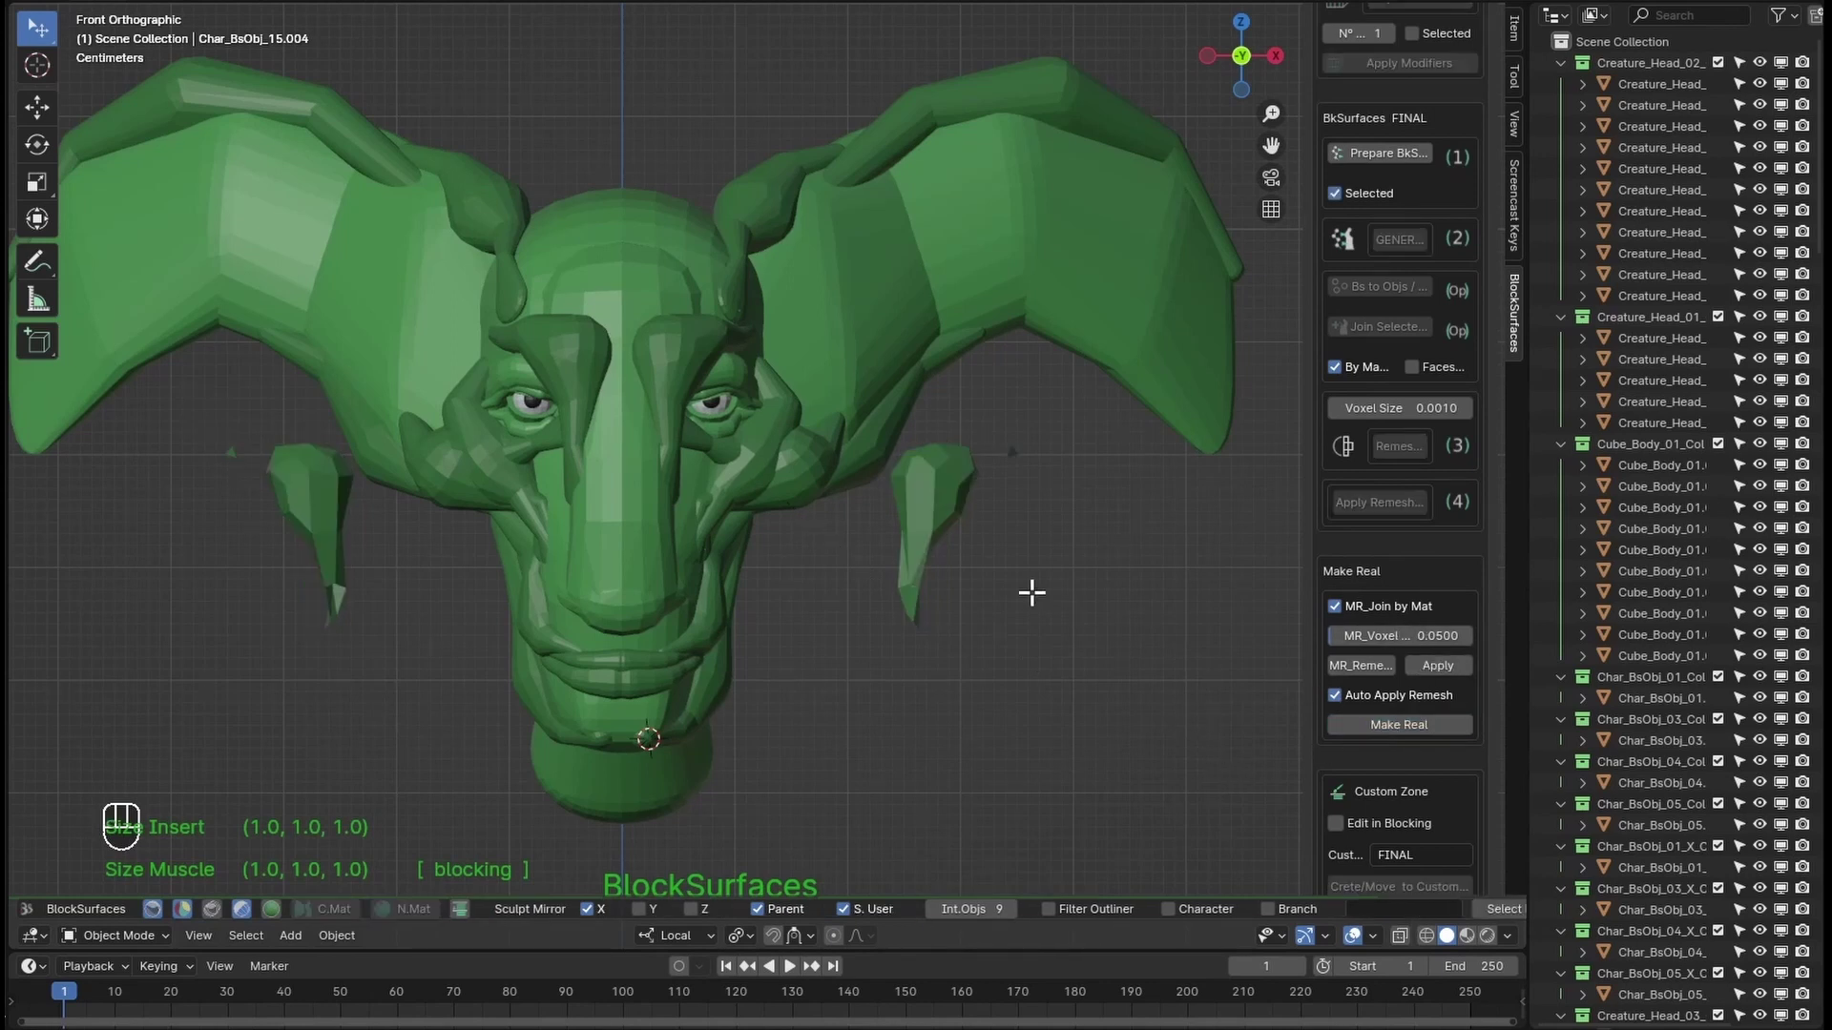
click(957, 507)
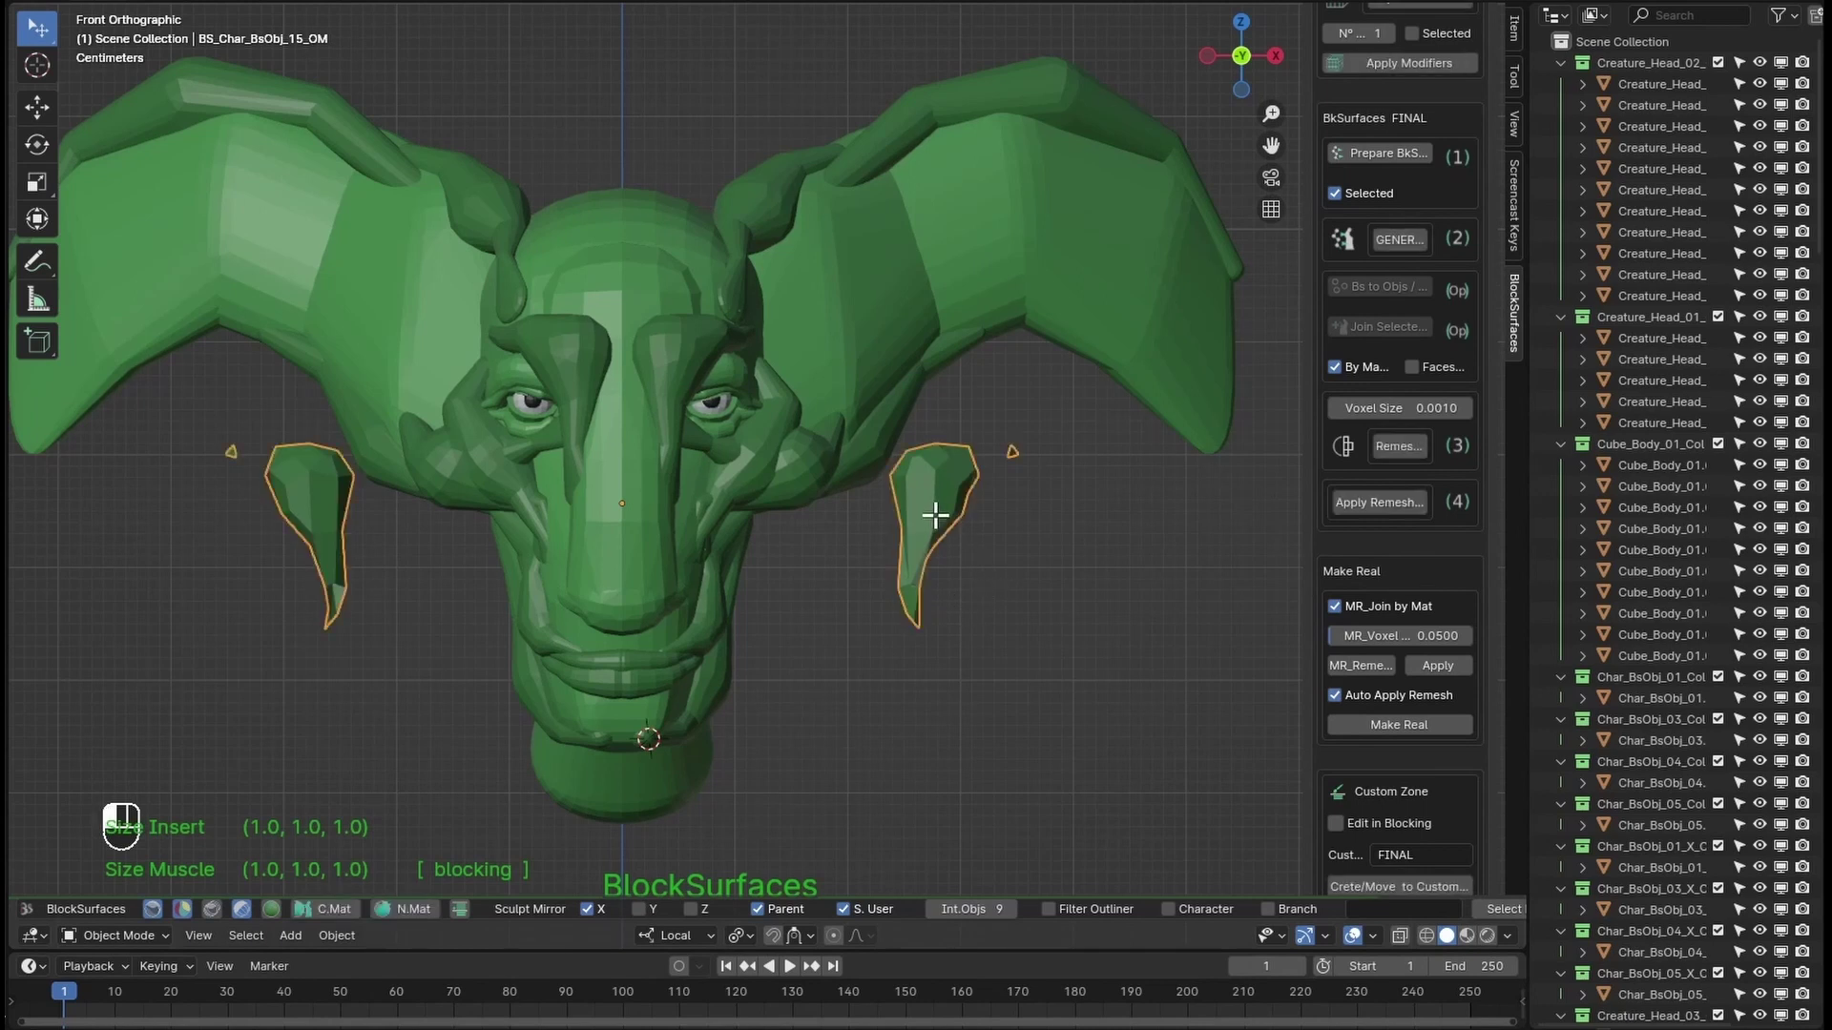
Step: Reshape the generated mesh with the Grab brush in Sculpt Mode and return to Object Mode
key(Tab)
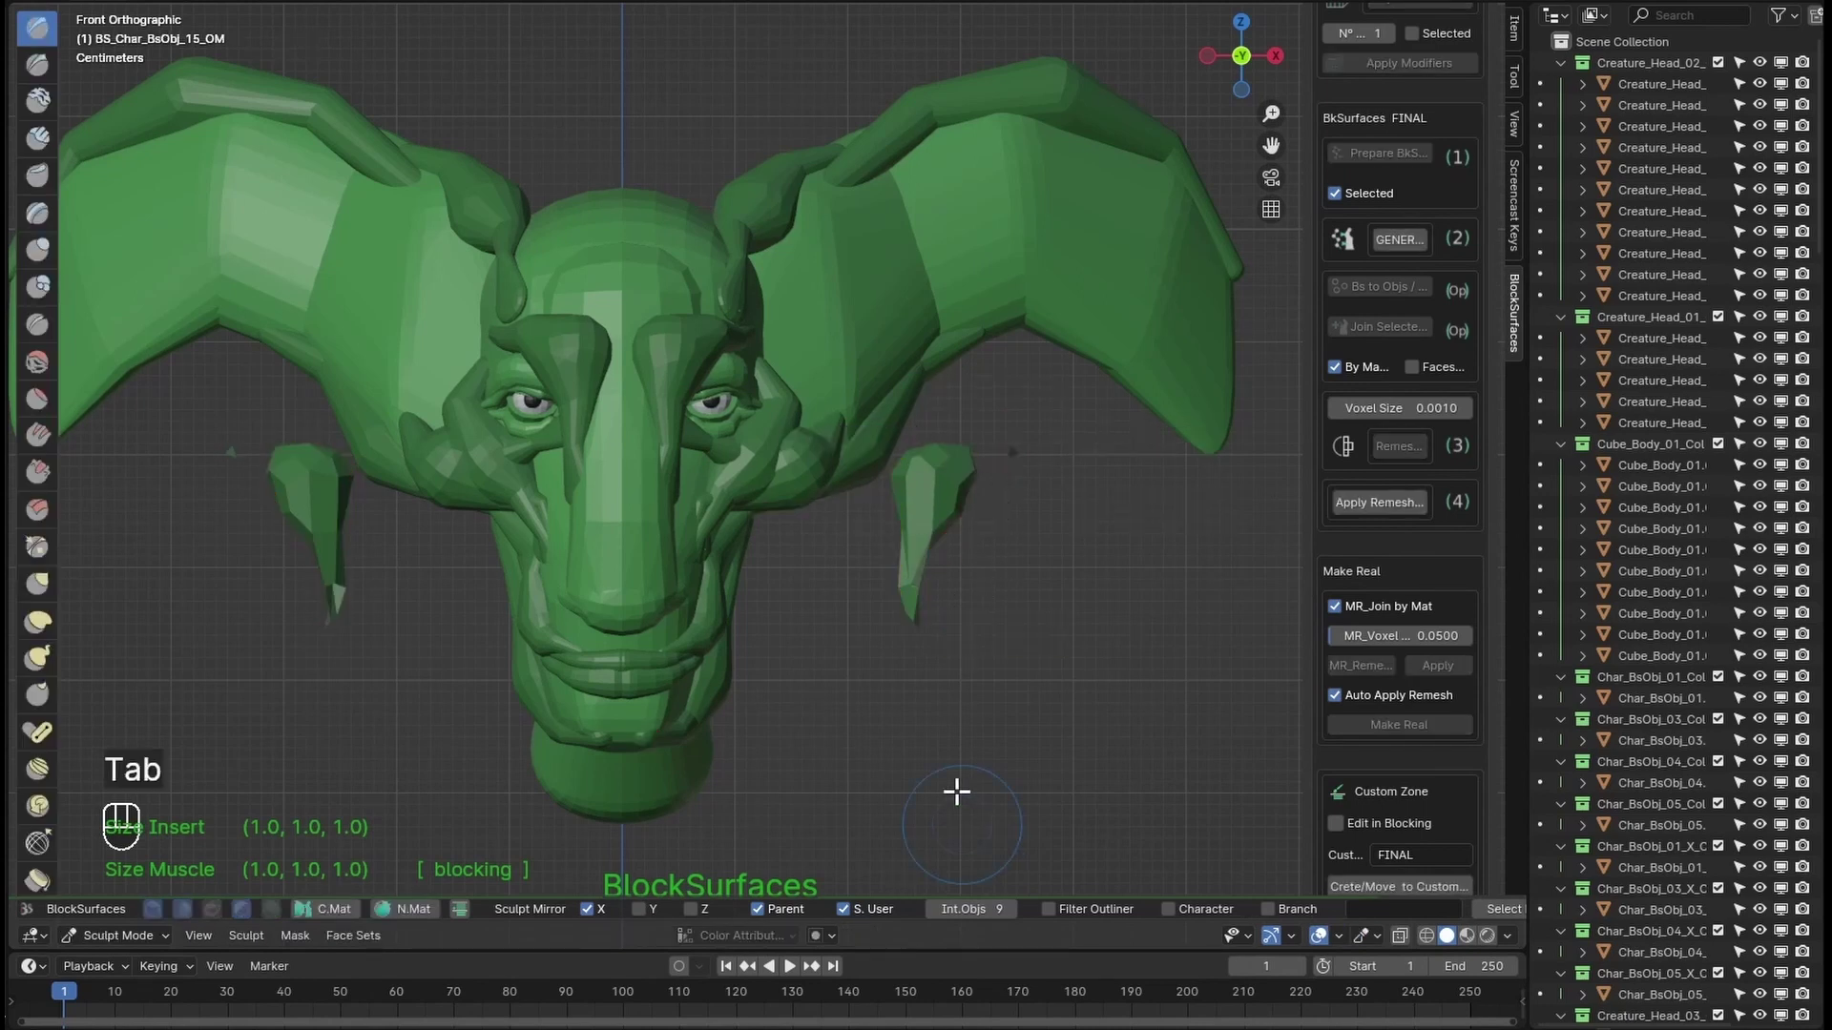
key(g)
mouse_move(982, 553)
mouse_down()
mouse_move(935, 625)
mouse_move(862, 567)
mouse_move(973, 560)
mouse_up()
key(Tab)
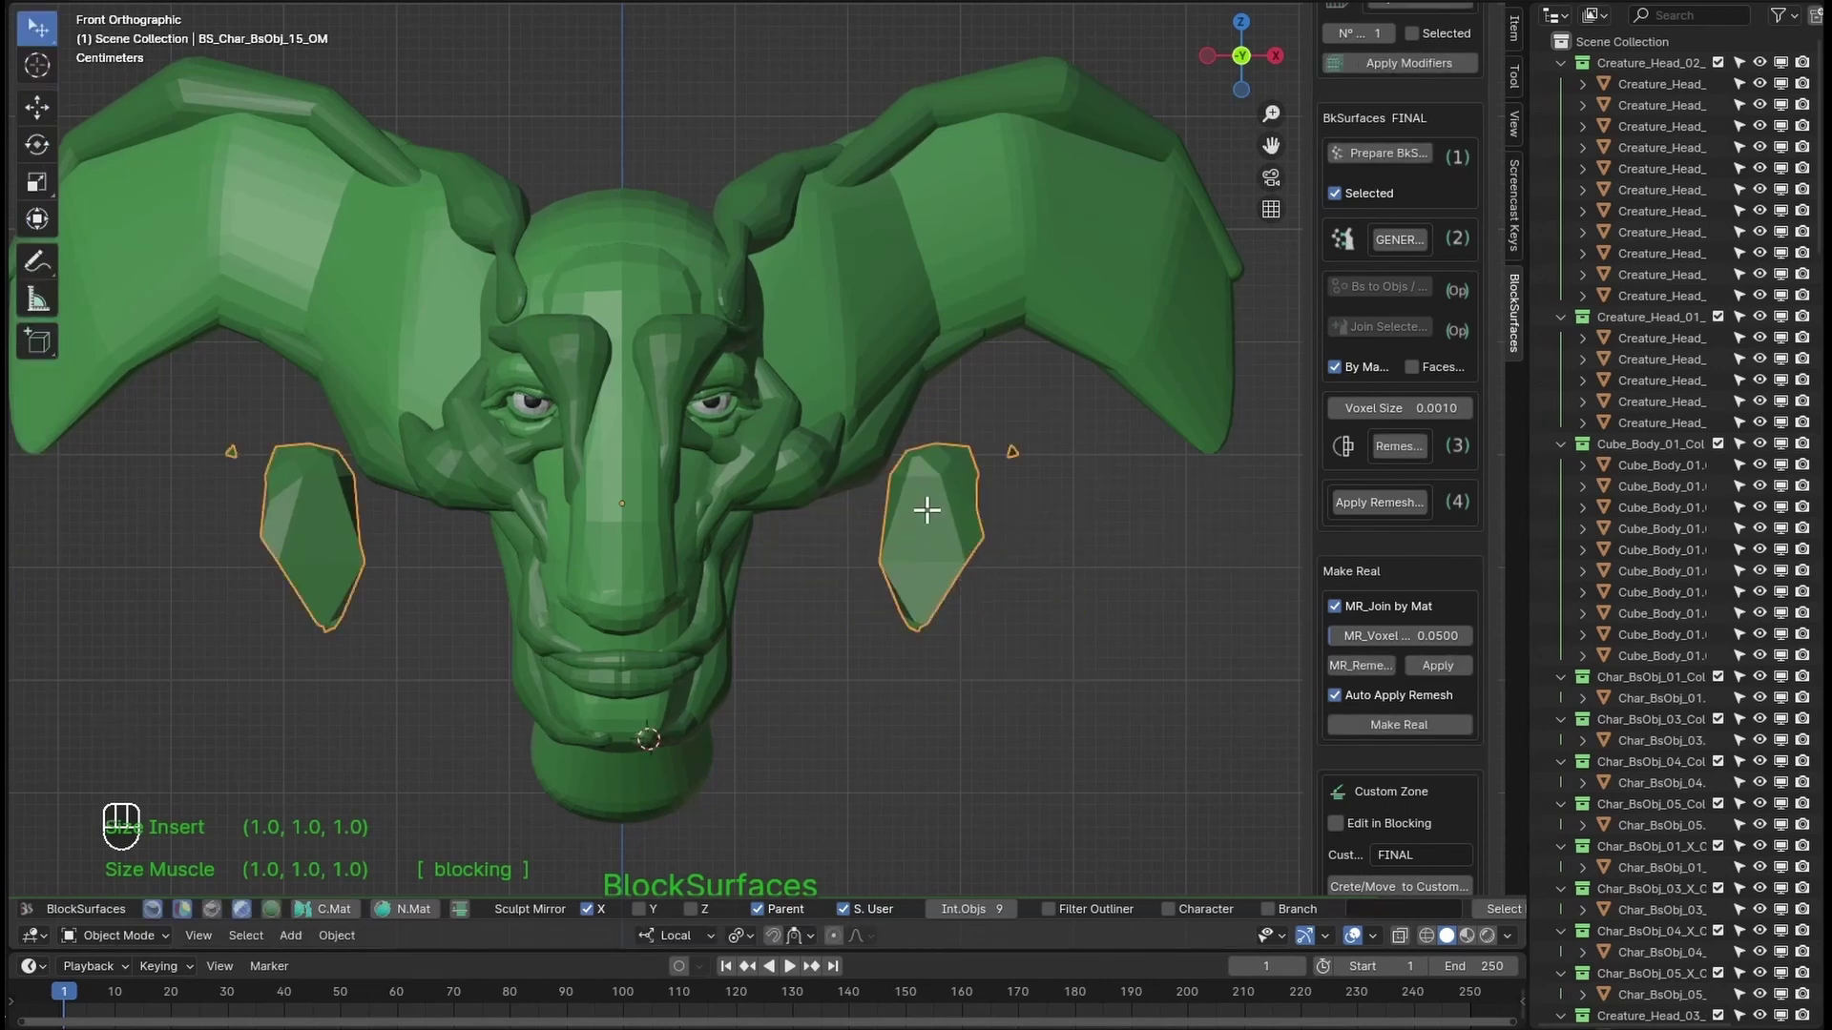
Step: Show the Zzz Rest Zone, remove the hanging blocking piece from rest and return to Blocking Mode
key(shift+ctrl+alt)
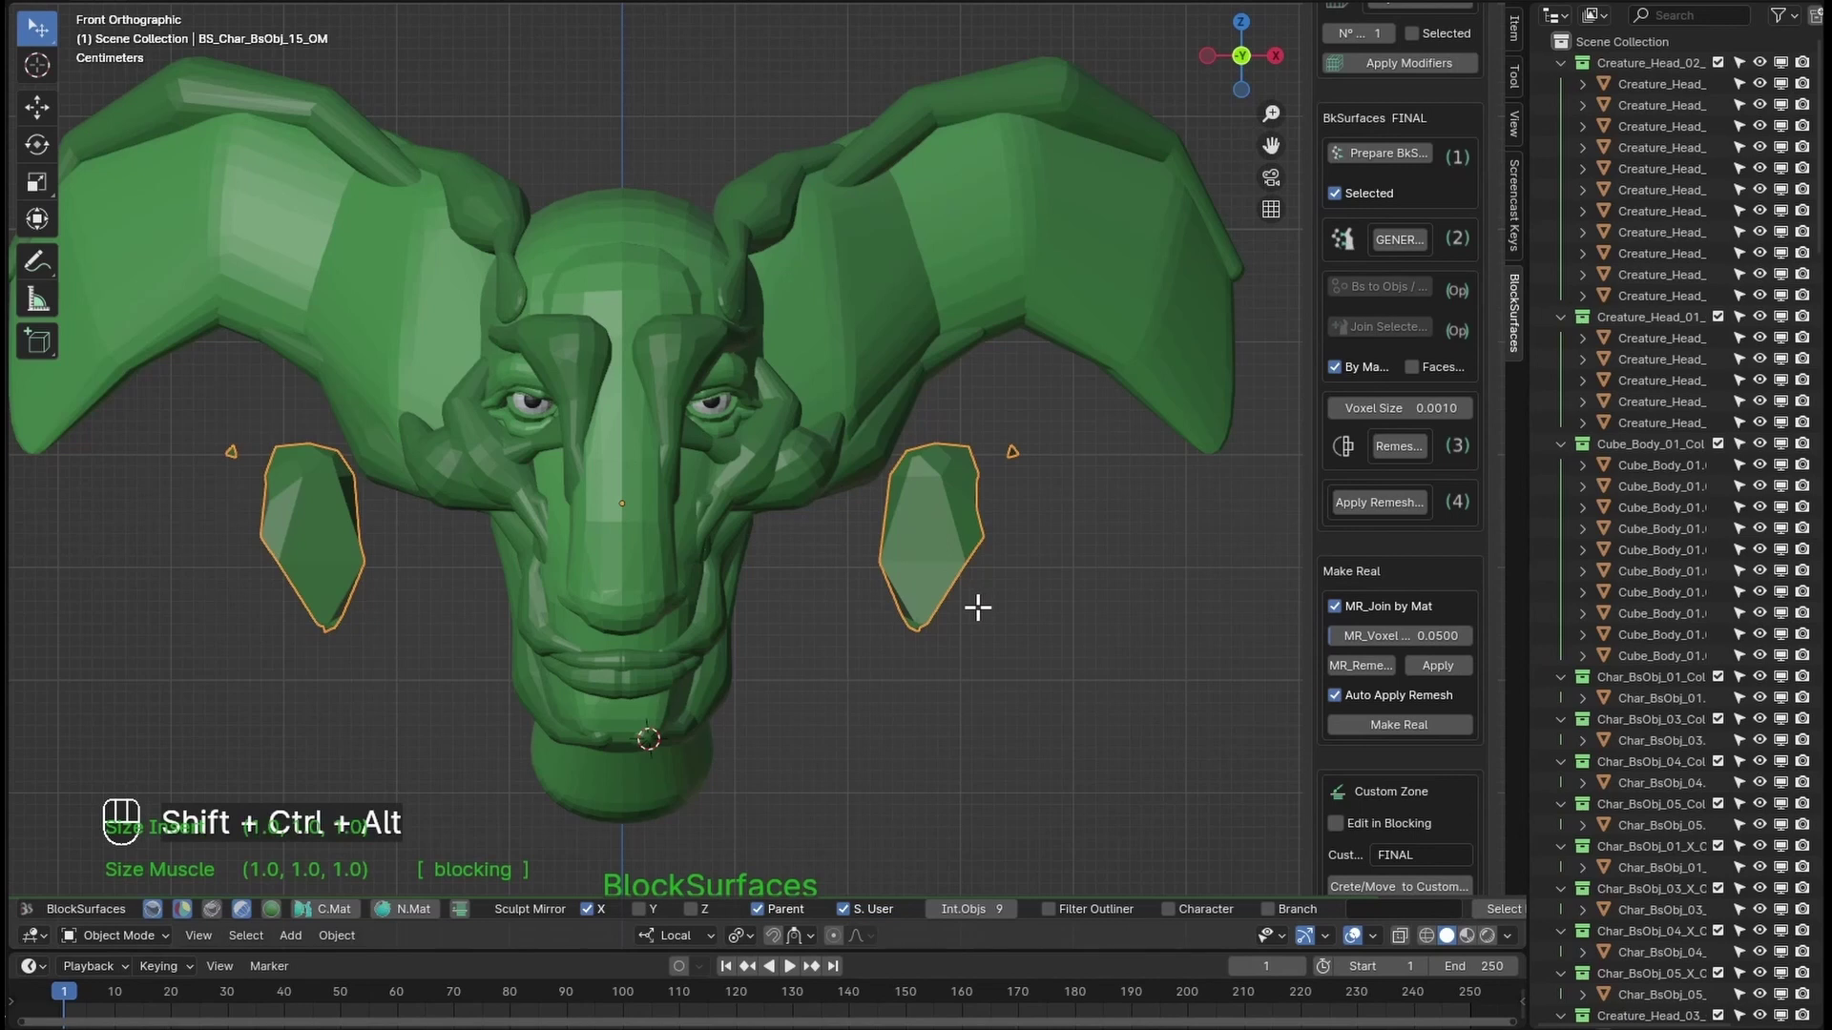
key(shift+ctrl+alt+q)
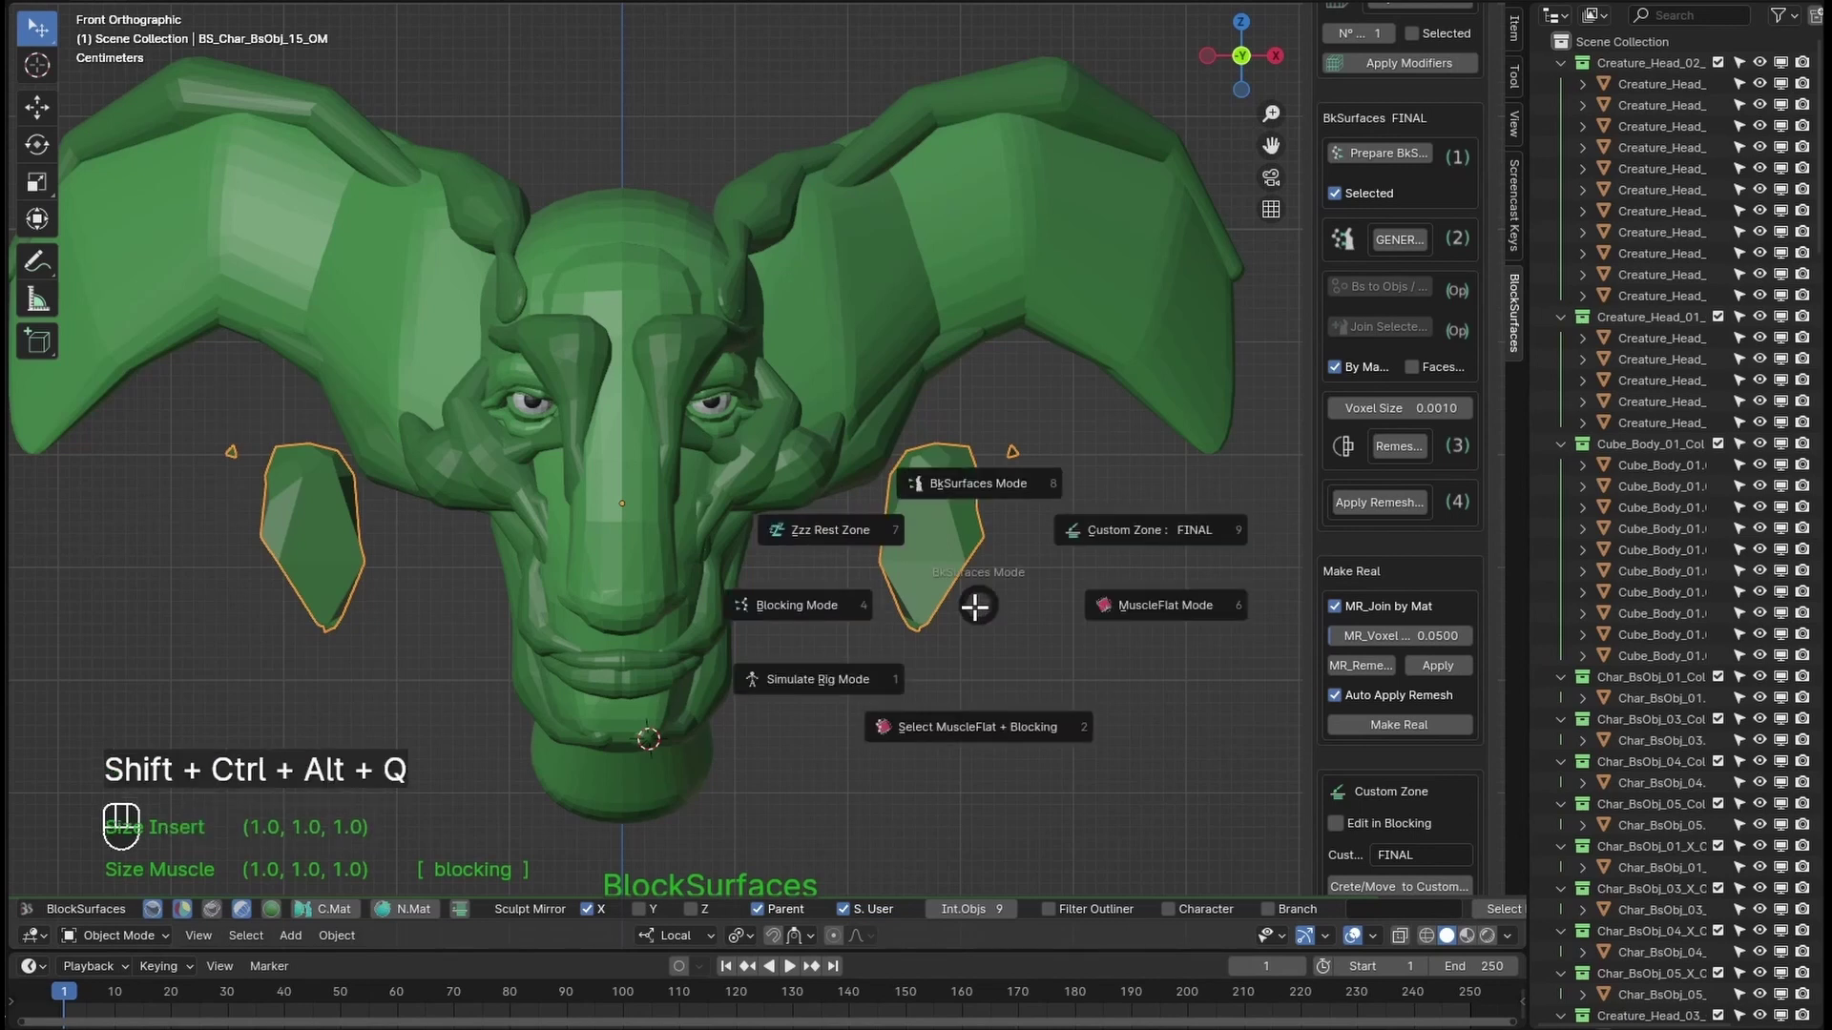
click(836, 530)
click(928, 597)
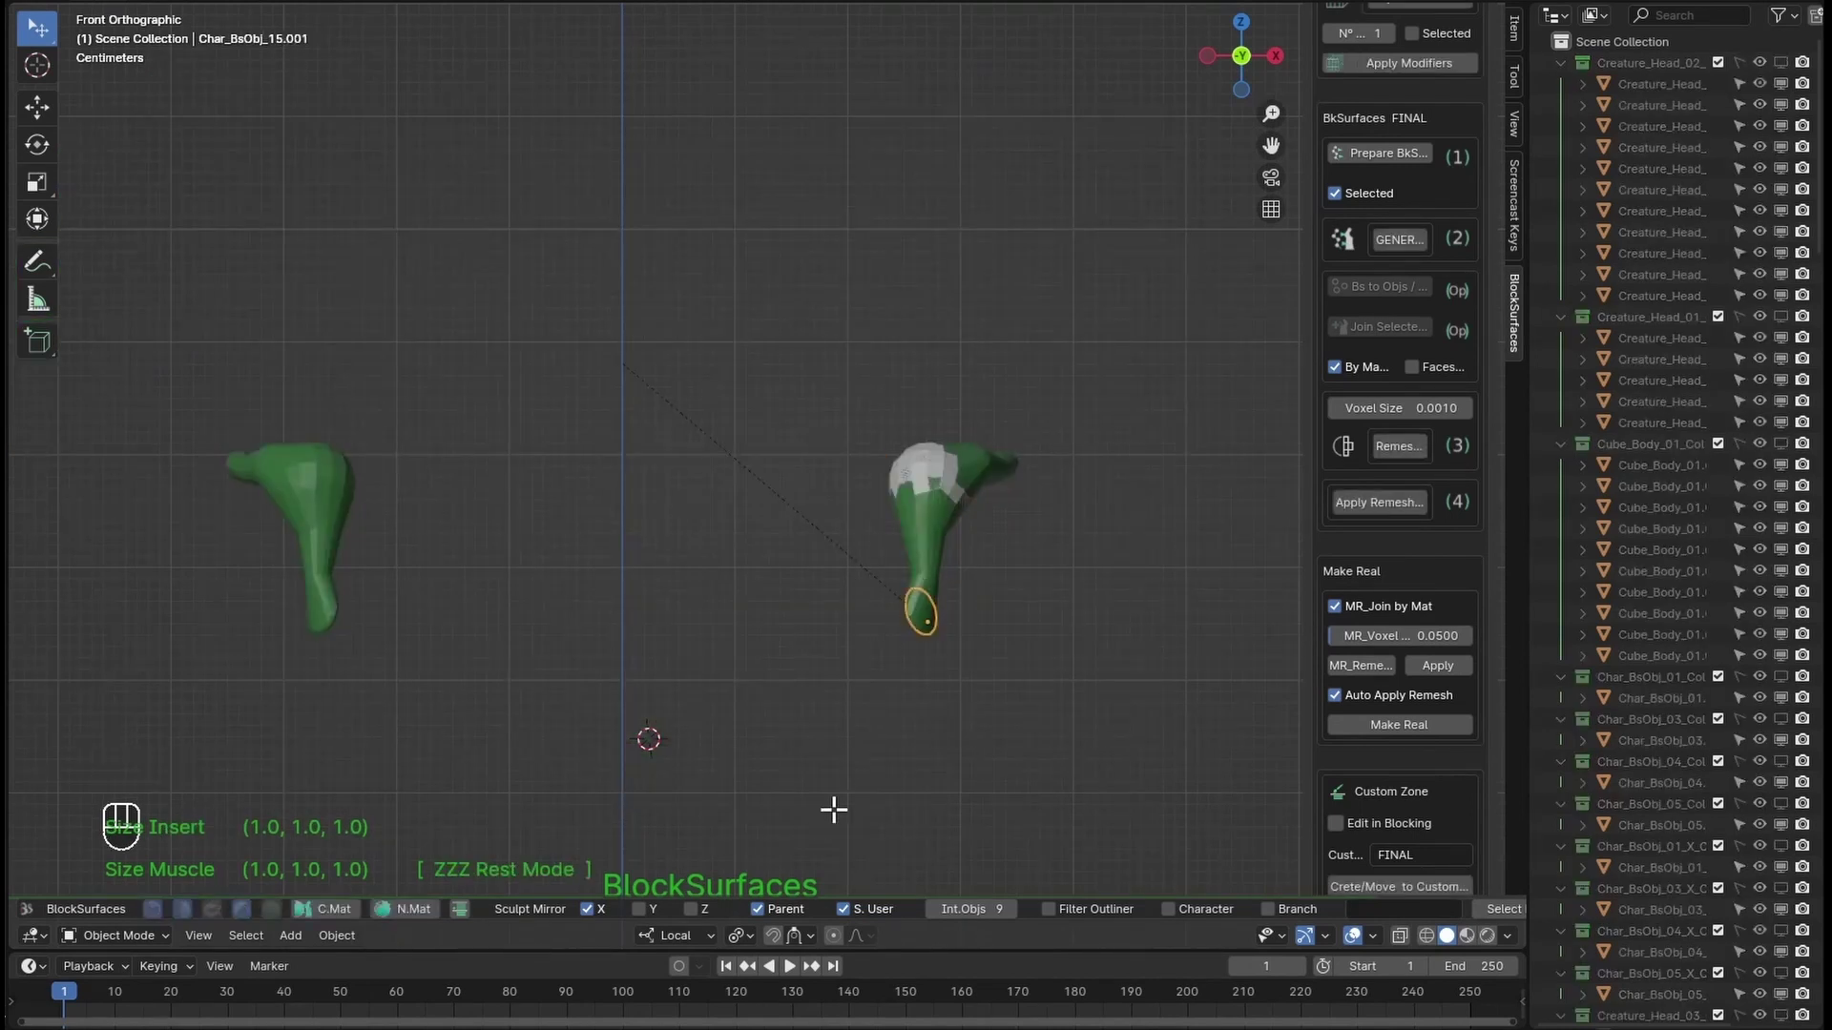
key(alt+q)
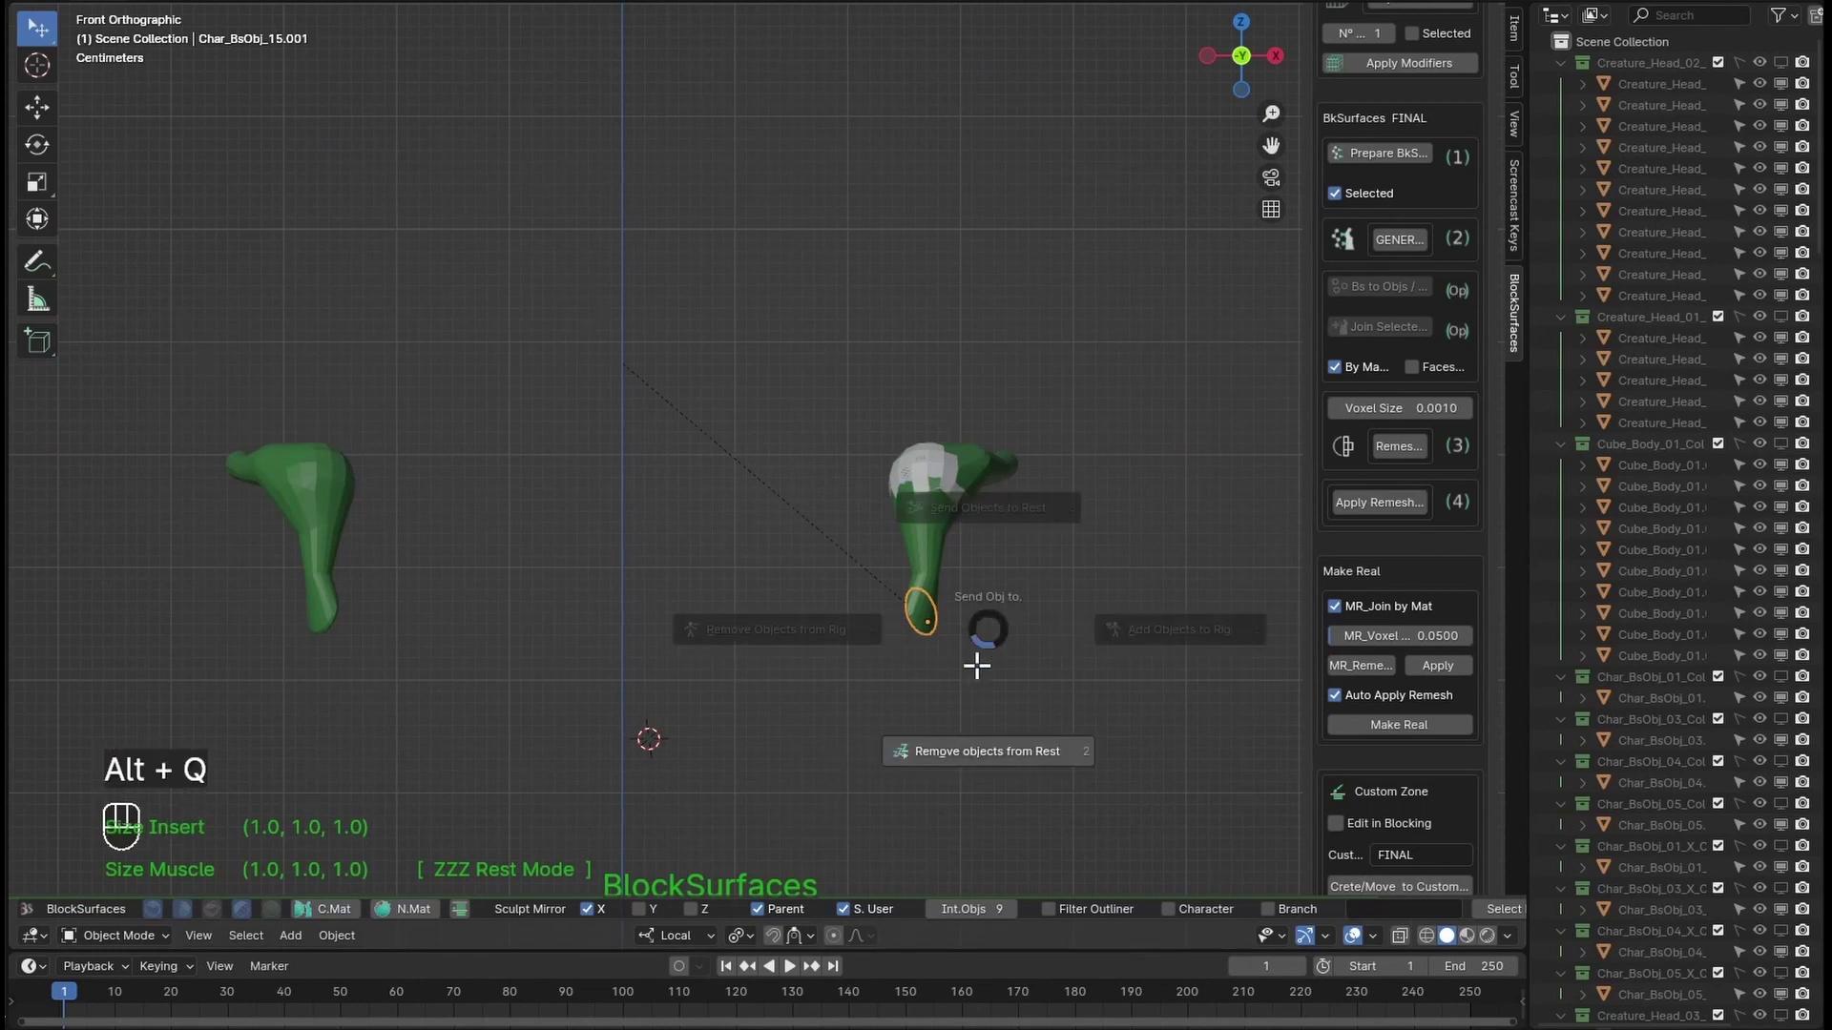
click(981, 750)
key(shift+ctrl+alt+q)
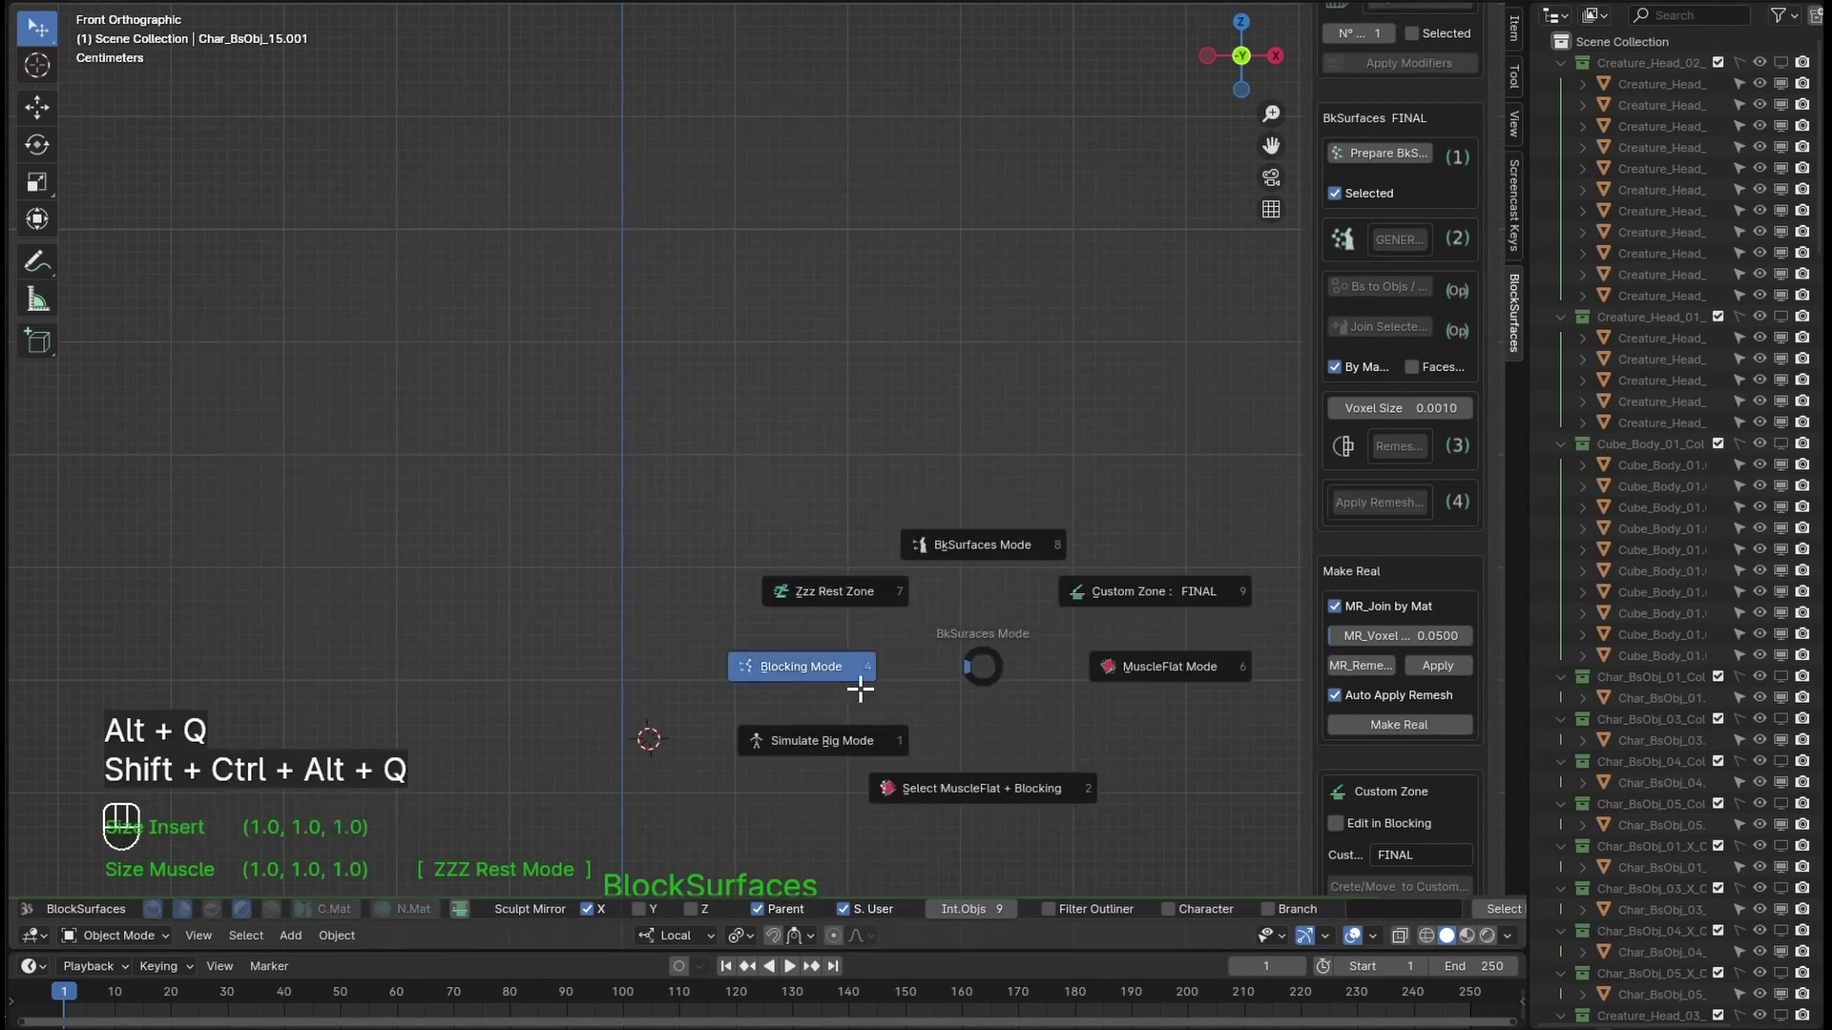
click(859, 683)
Step: Move the coarse generated mesh aside from the blocking piece and delete it
click(957, 547)
key(g)
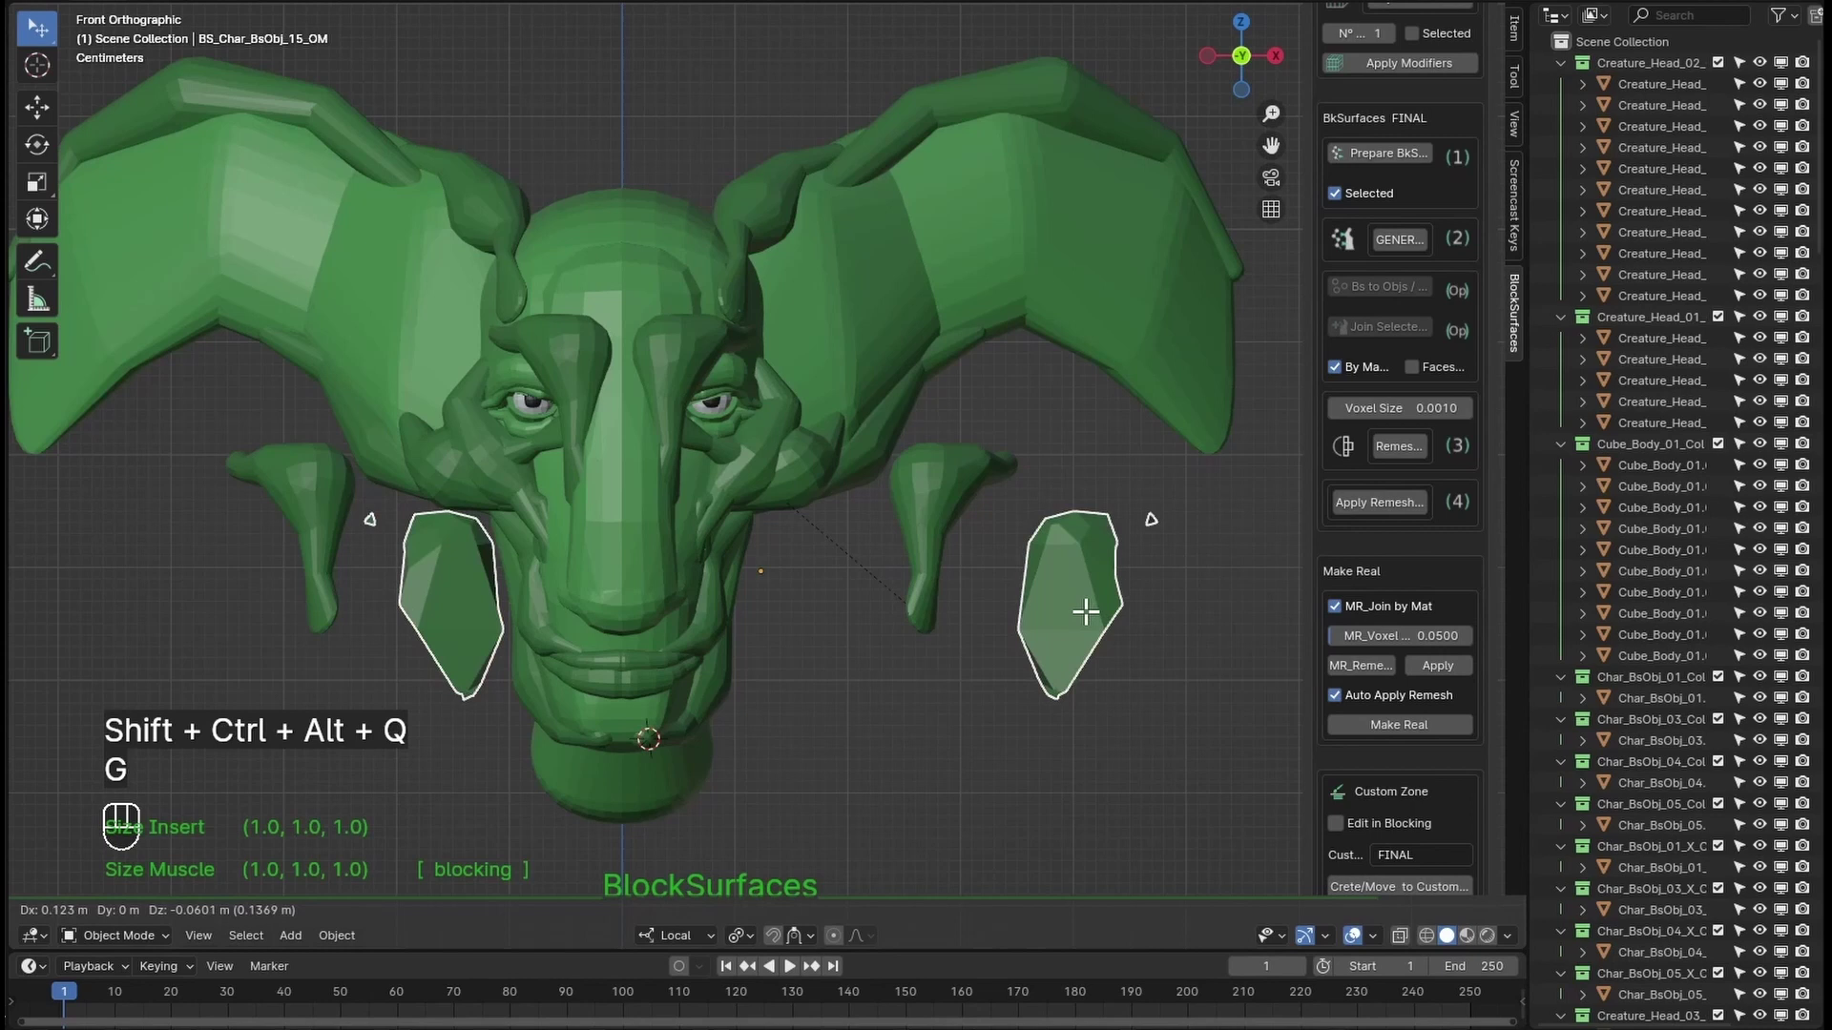
click(1085, 613)
key(x)
click(1094, 660)
click(1088, 705)
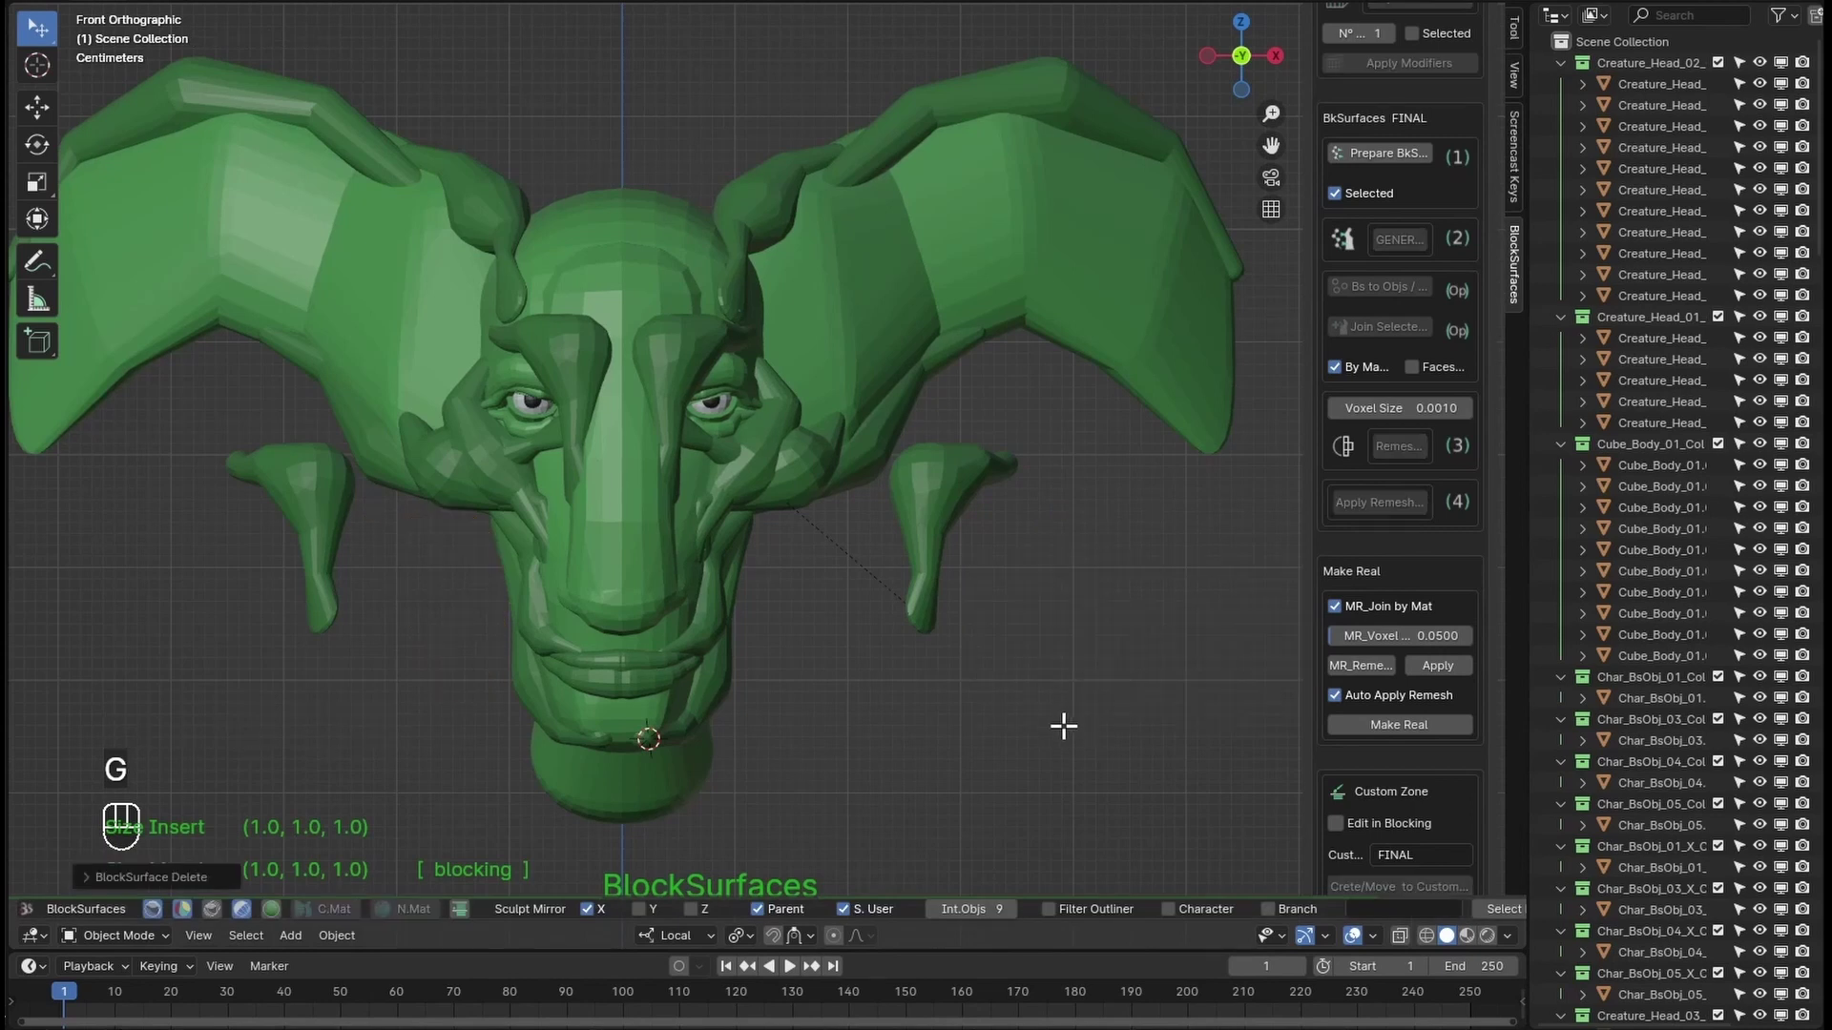
Step: Set the Make Real voxel size to 0.01 and generate the mesh from the hanging blocking piece again
click(928, 521)
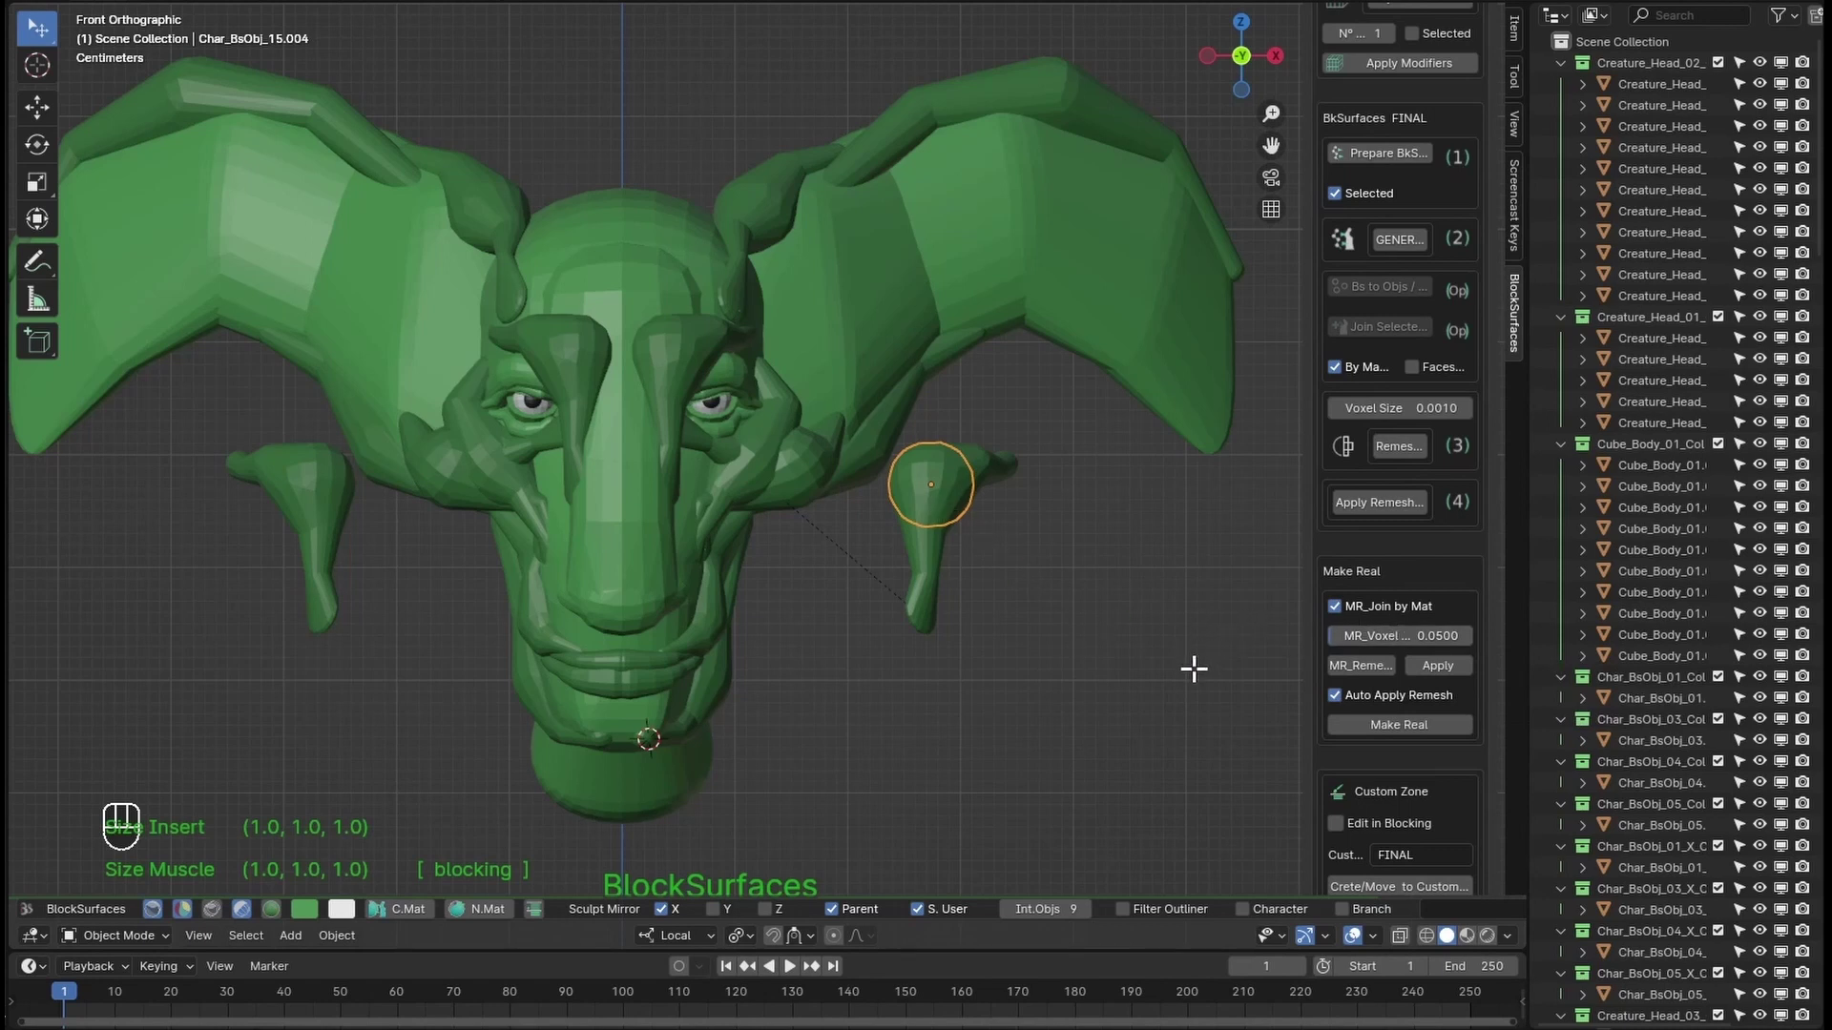
click(1404, 630)
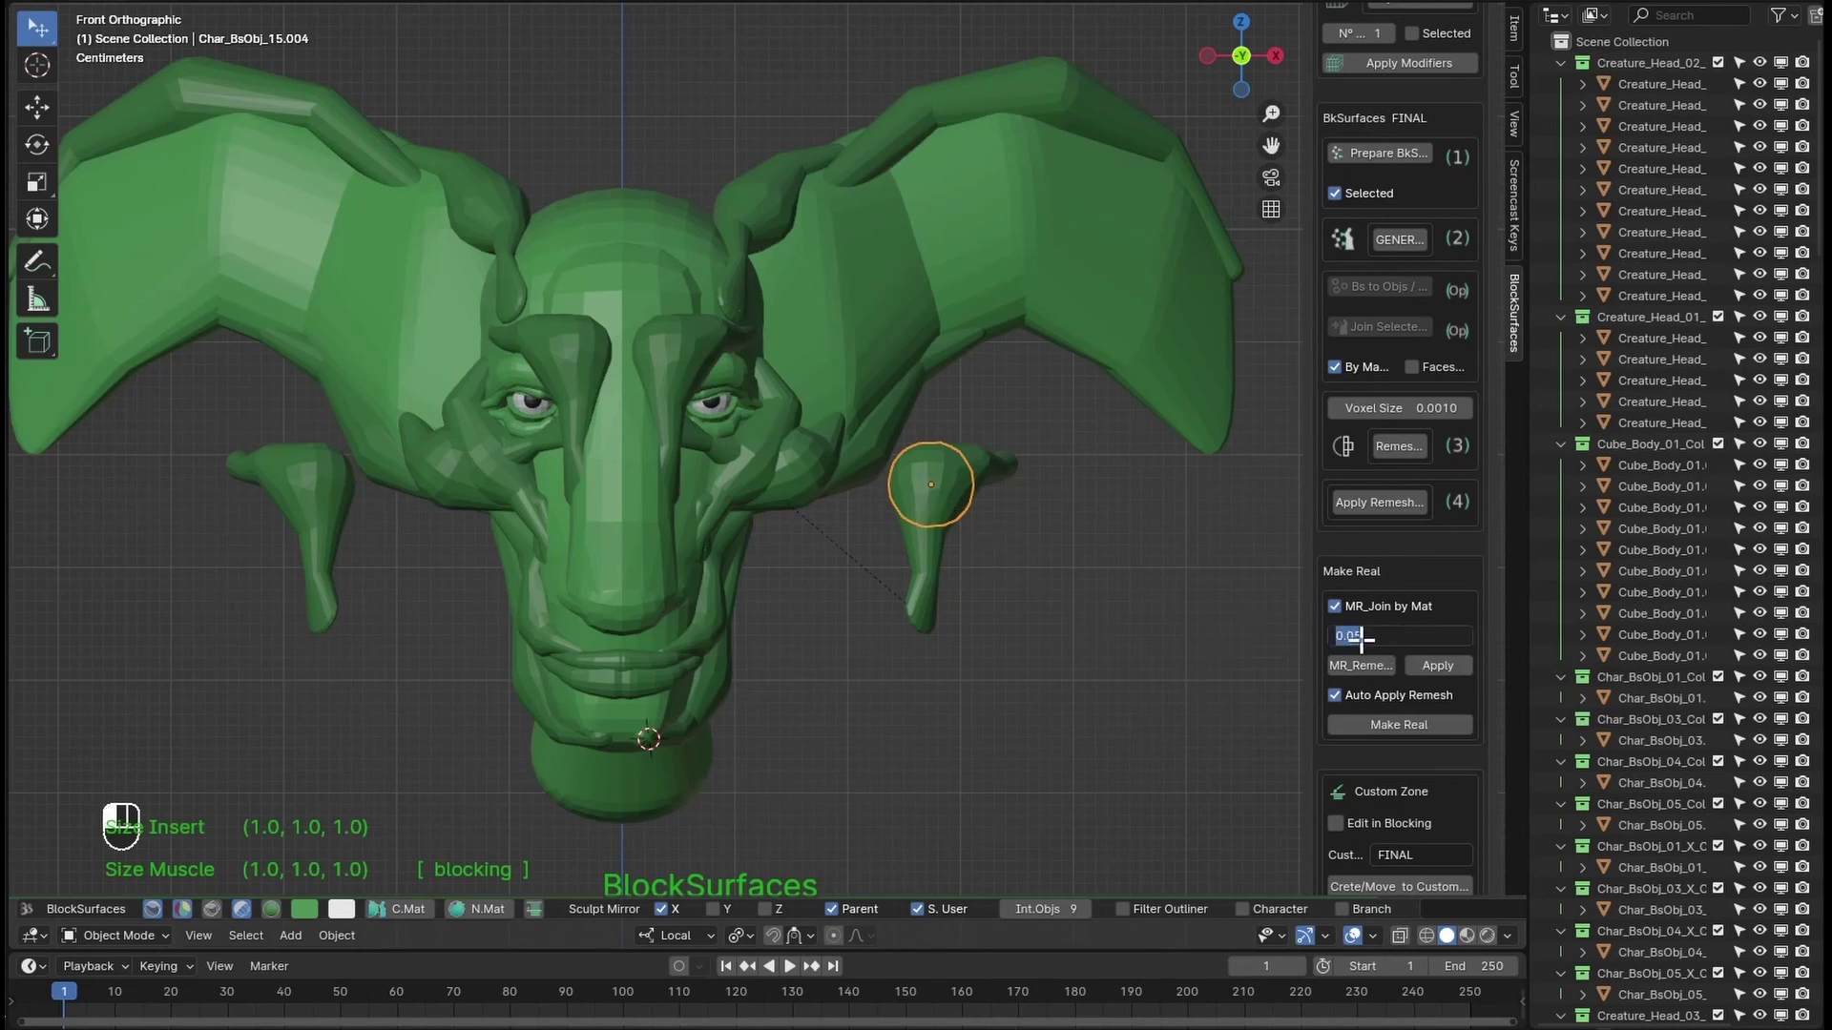
text(0.01)
key(Return)
click(999, 547)
click(945, 491)
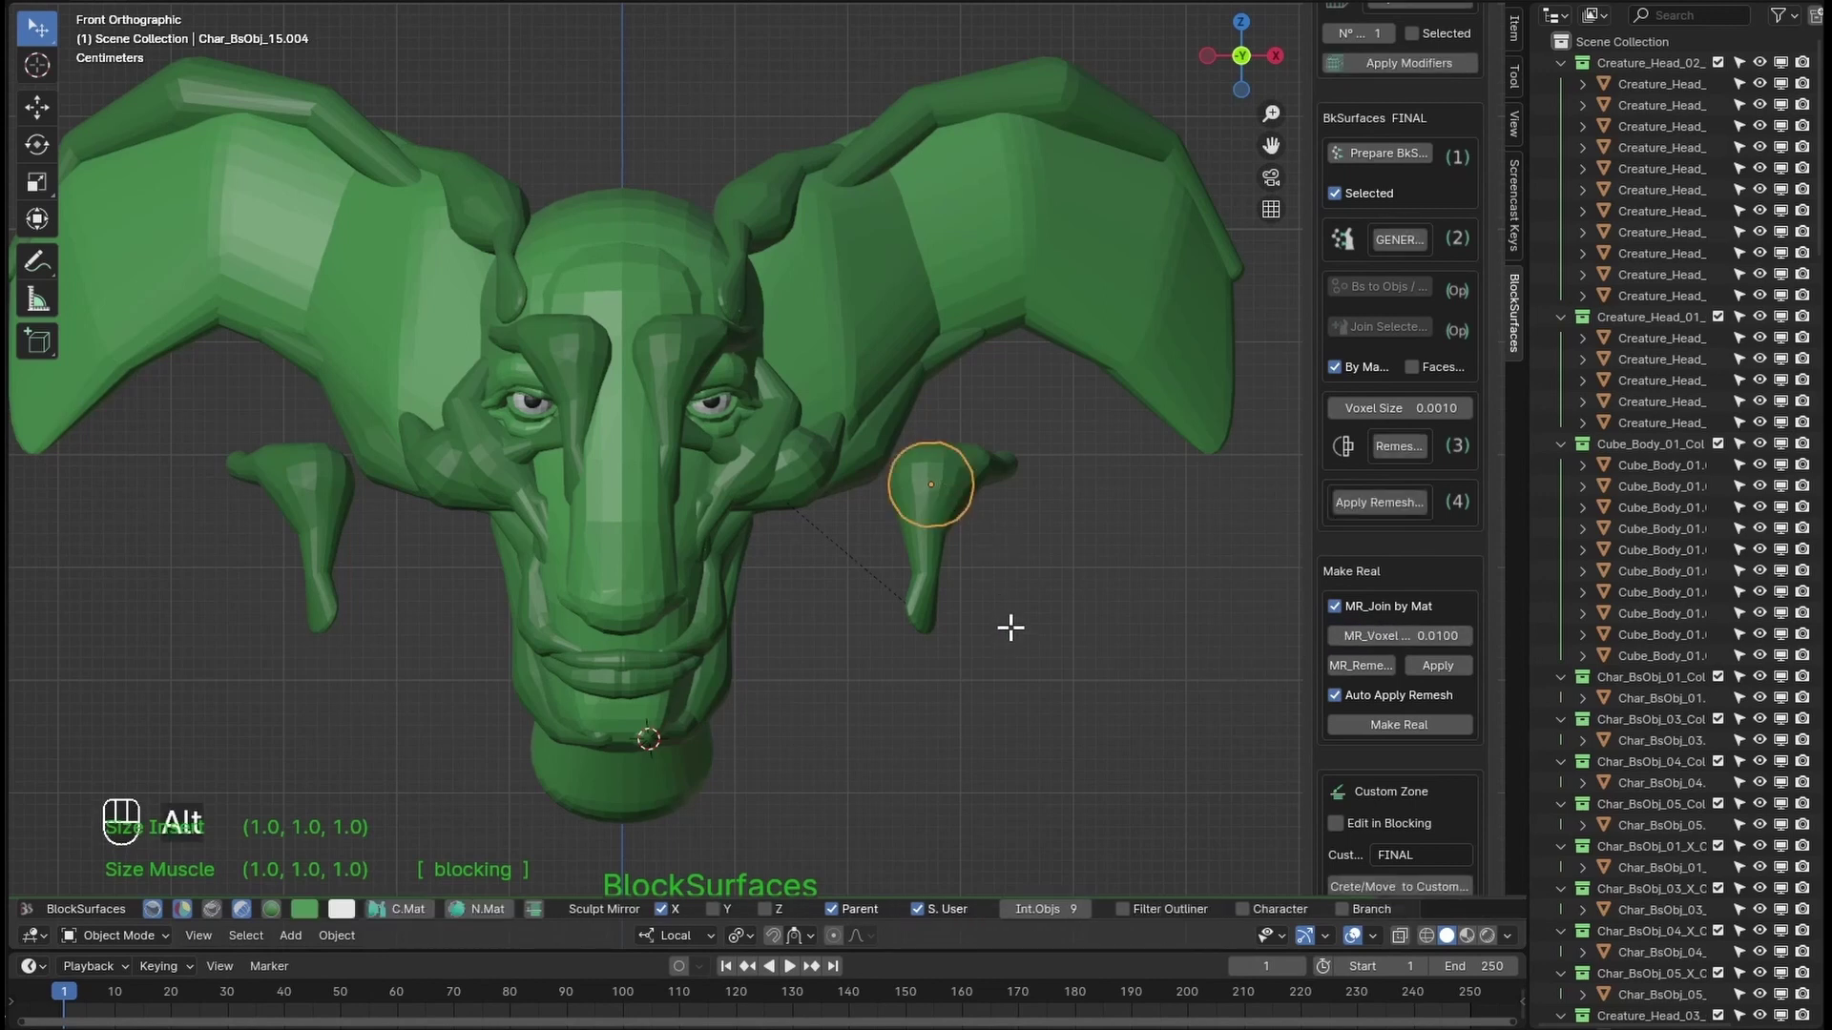
alt+click(1013, 629)
click(936, 492)
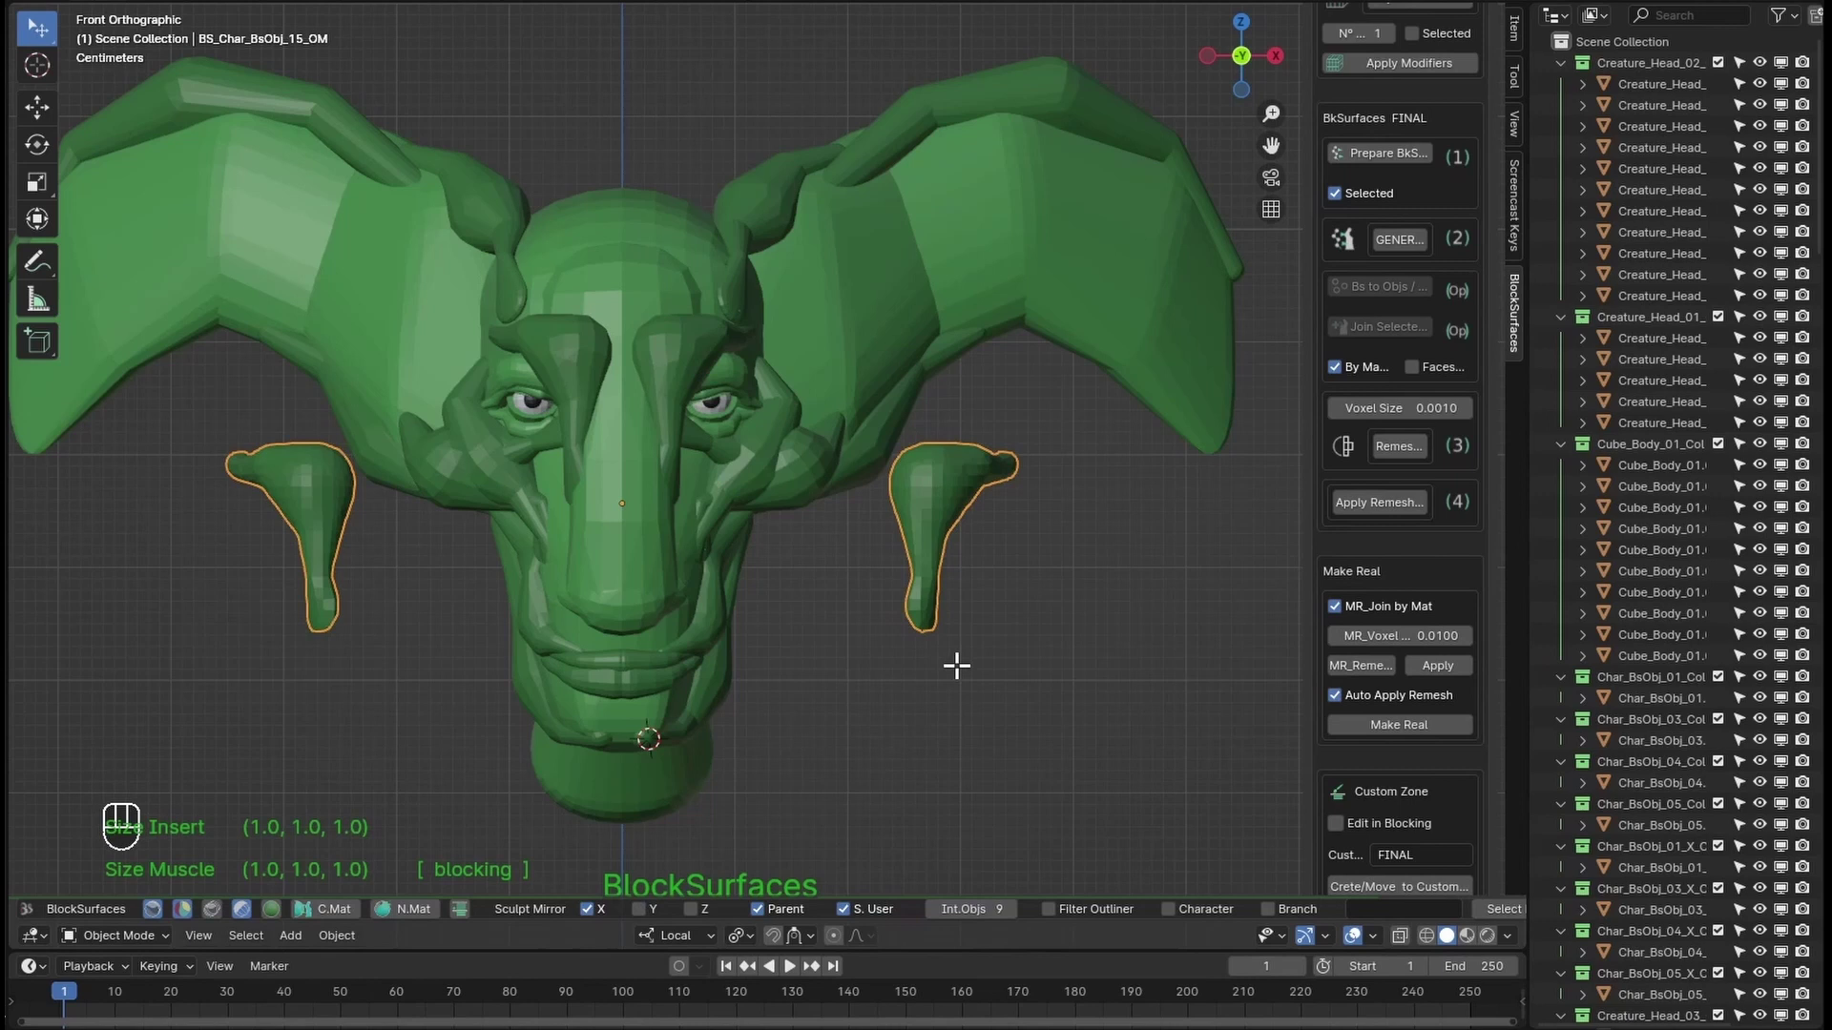
Step: Try the finer generated mesh in Sculpt Mode with a resized brush and return to Object Mode
key(Tab)
key(f)
key(c)
key(f)
key(alt+n)
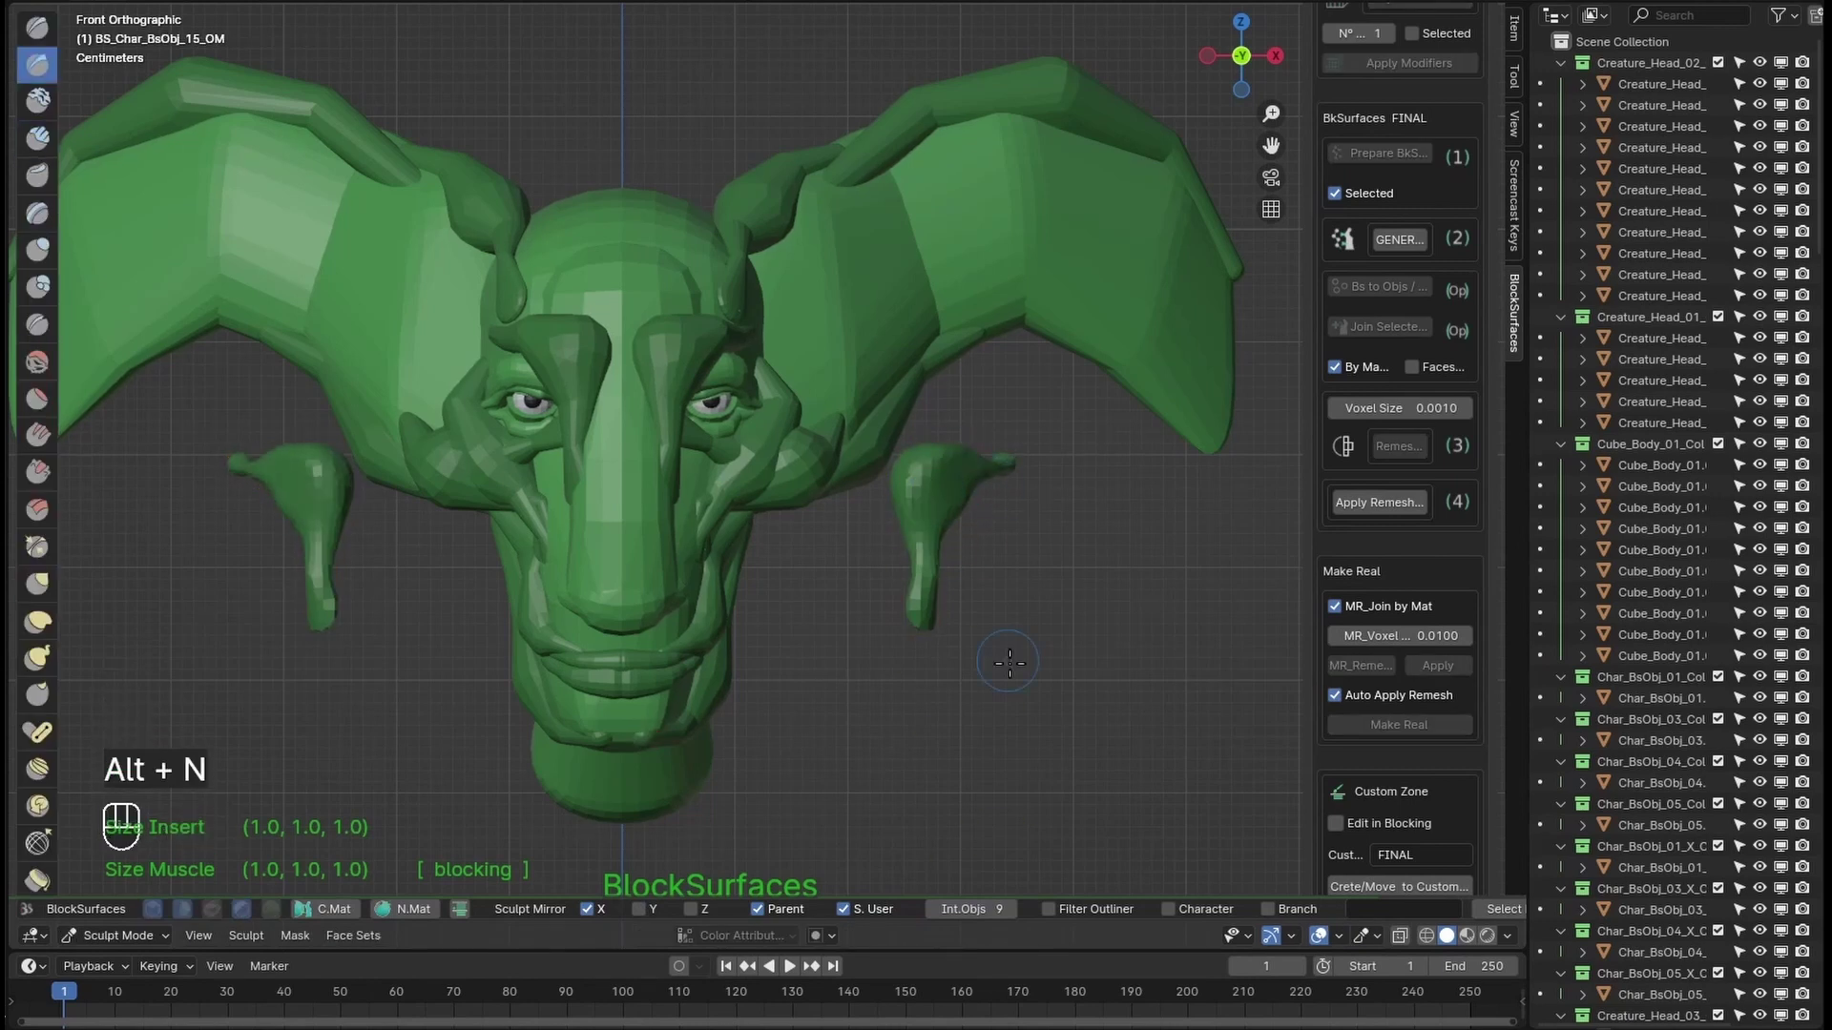
key(Tab)
Step: Move the resting blocking piece slightly toward the head, bring it back into Blocking Mode and delete the generated mesh
key(ctrl+alt+shift+q)
key(g)
click(959, 611)
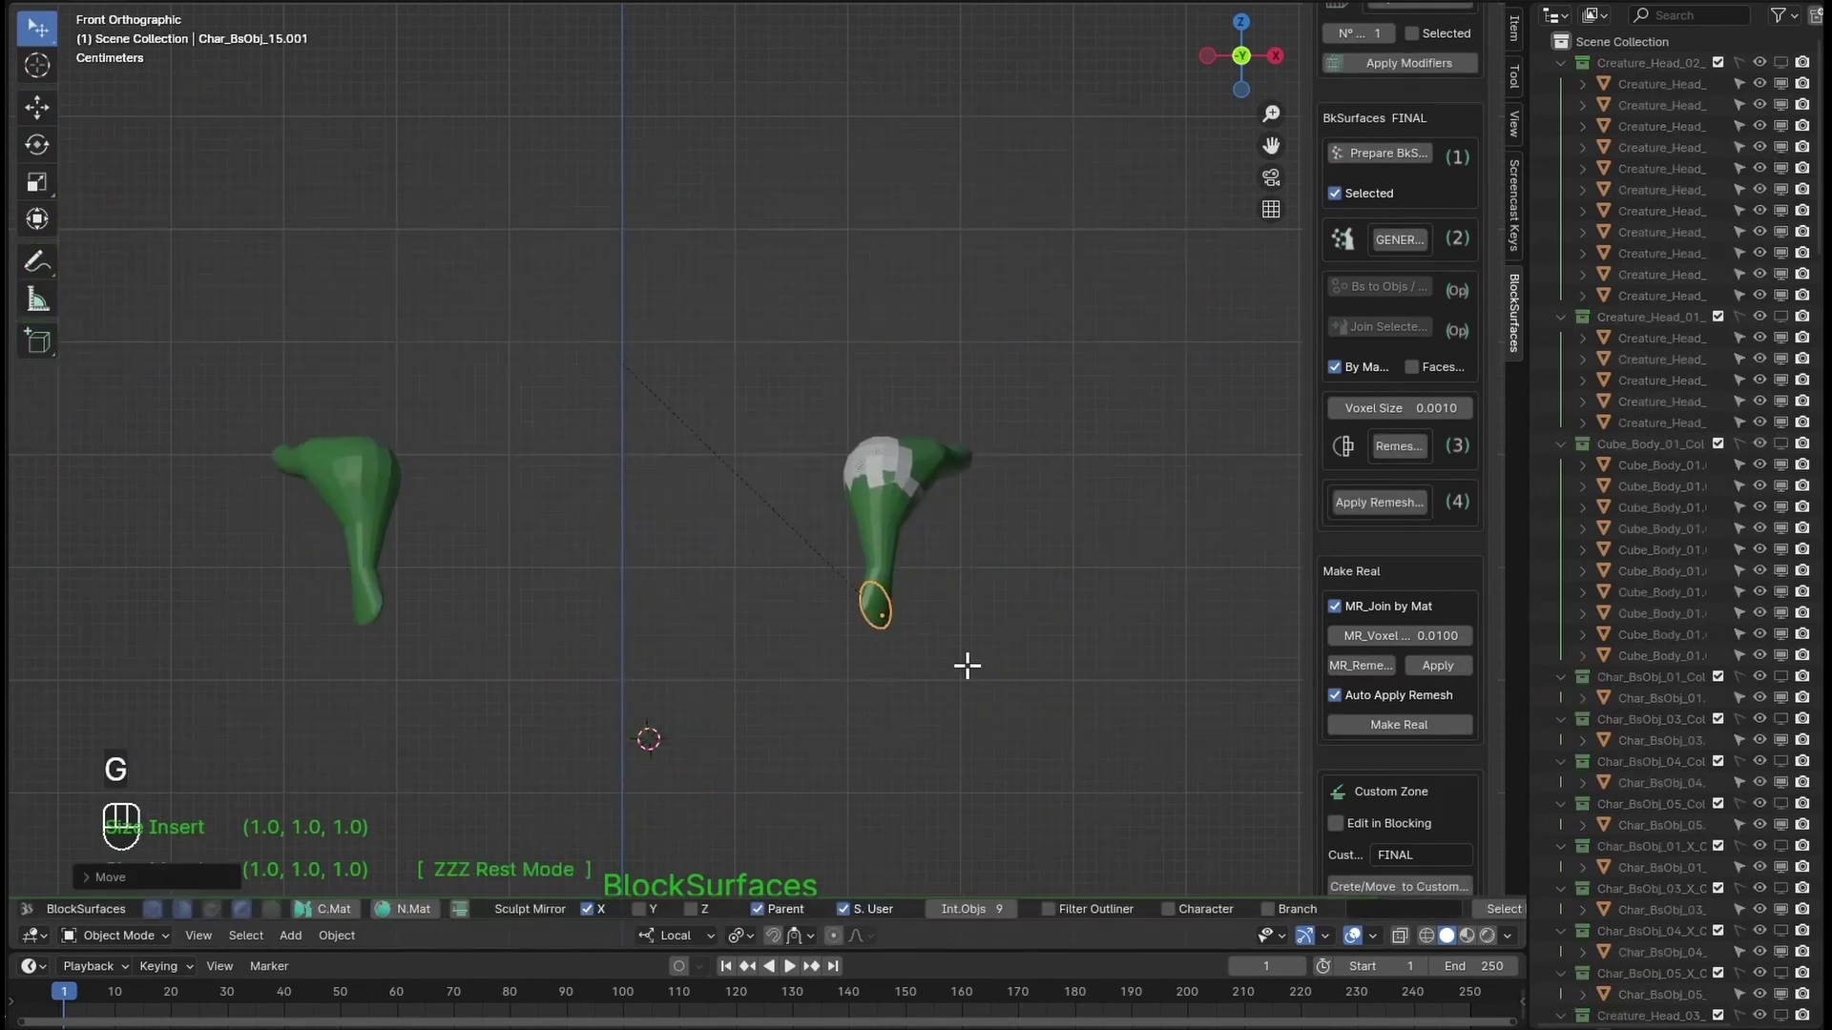
key(alt+q)
key(shift+ctrl+alt+q)
key(g)
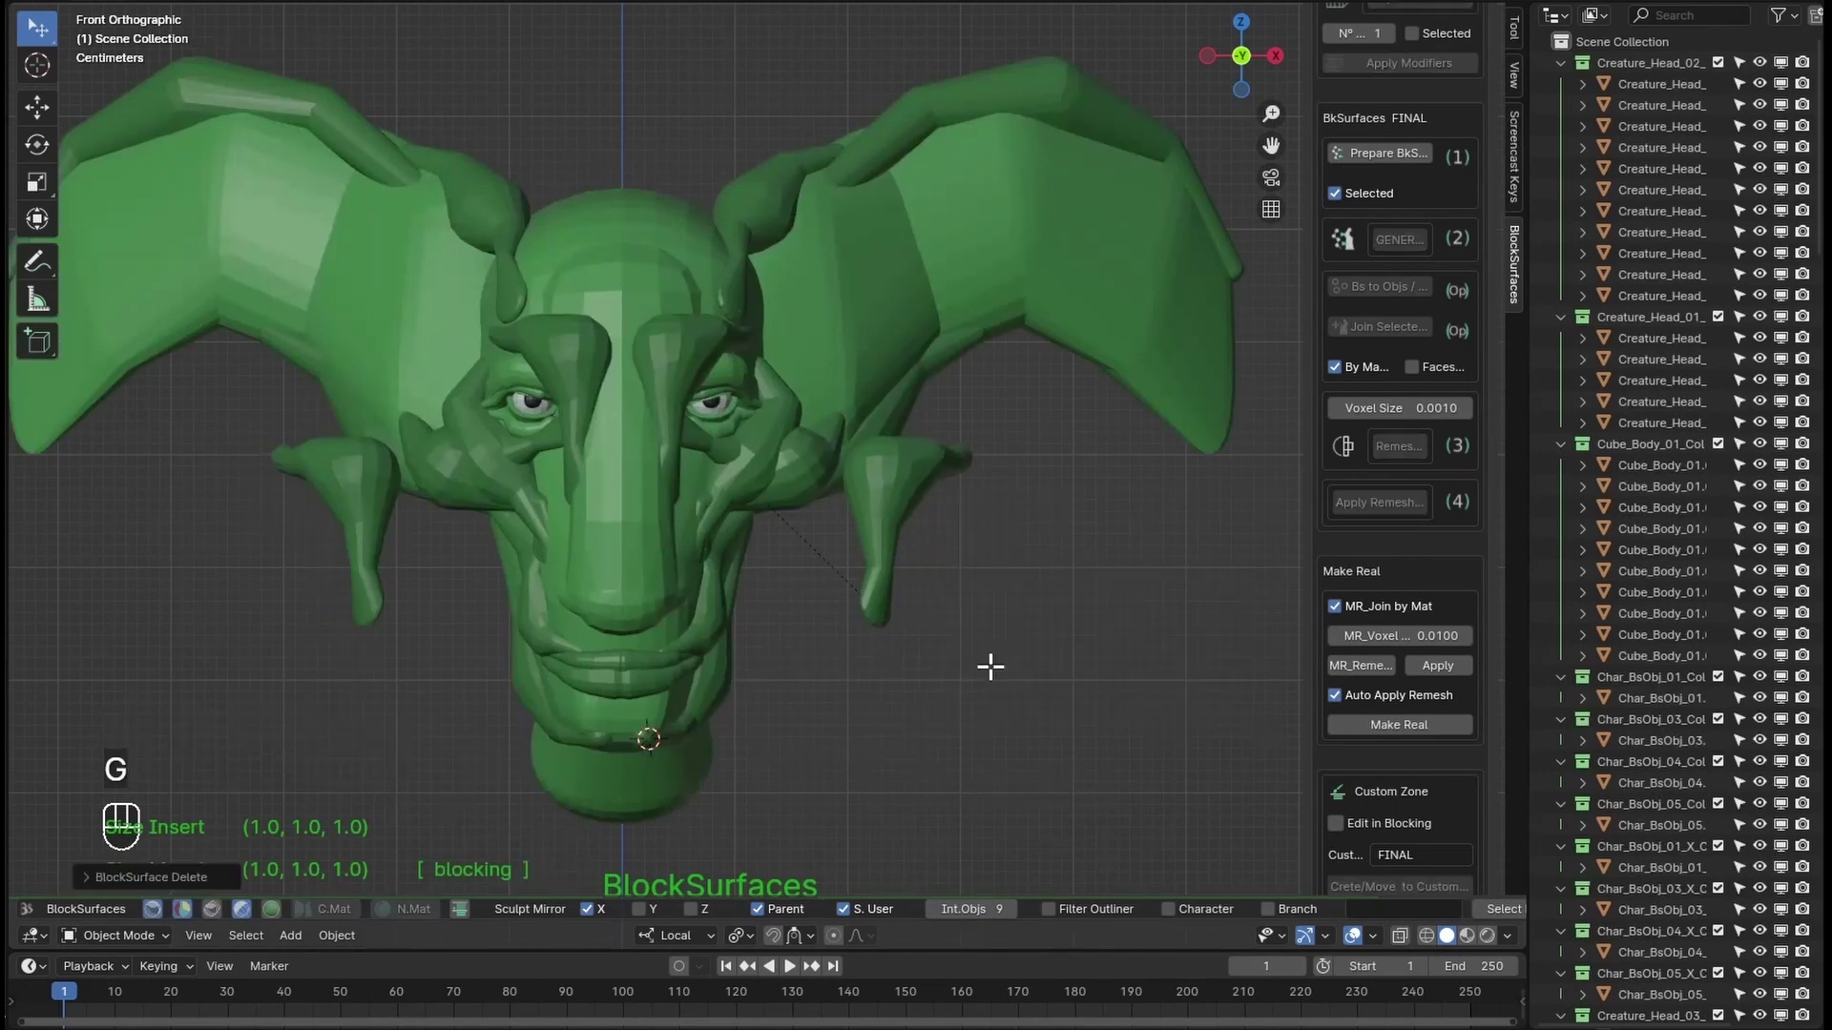
Step: Rotate the hanging blocking piece so that its wide end slants outward, away from the head
key(r)
click(929, 664)
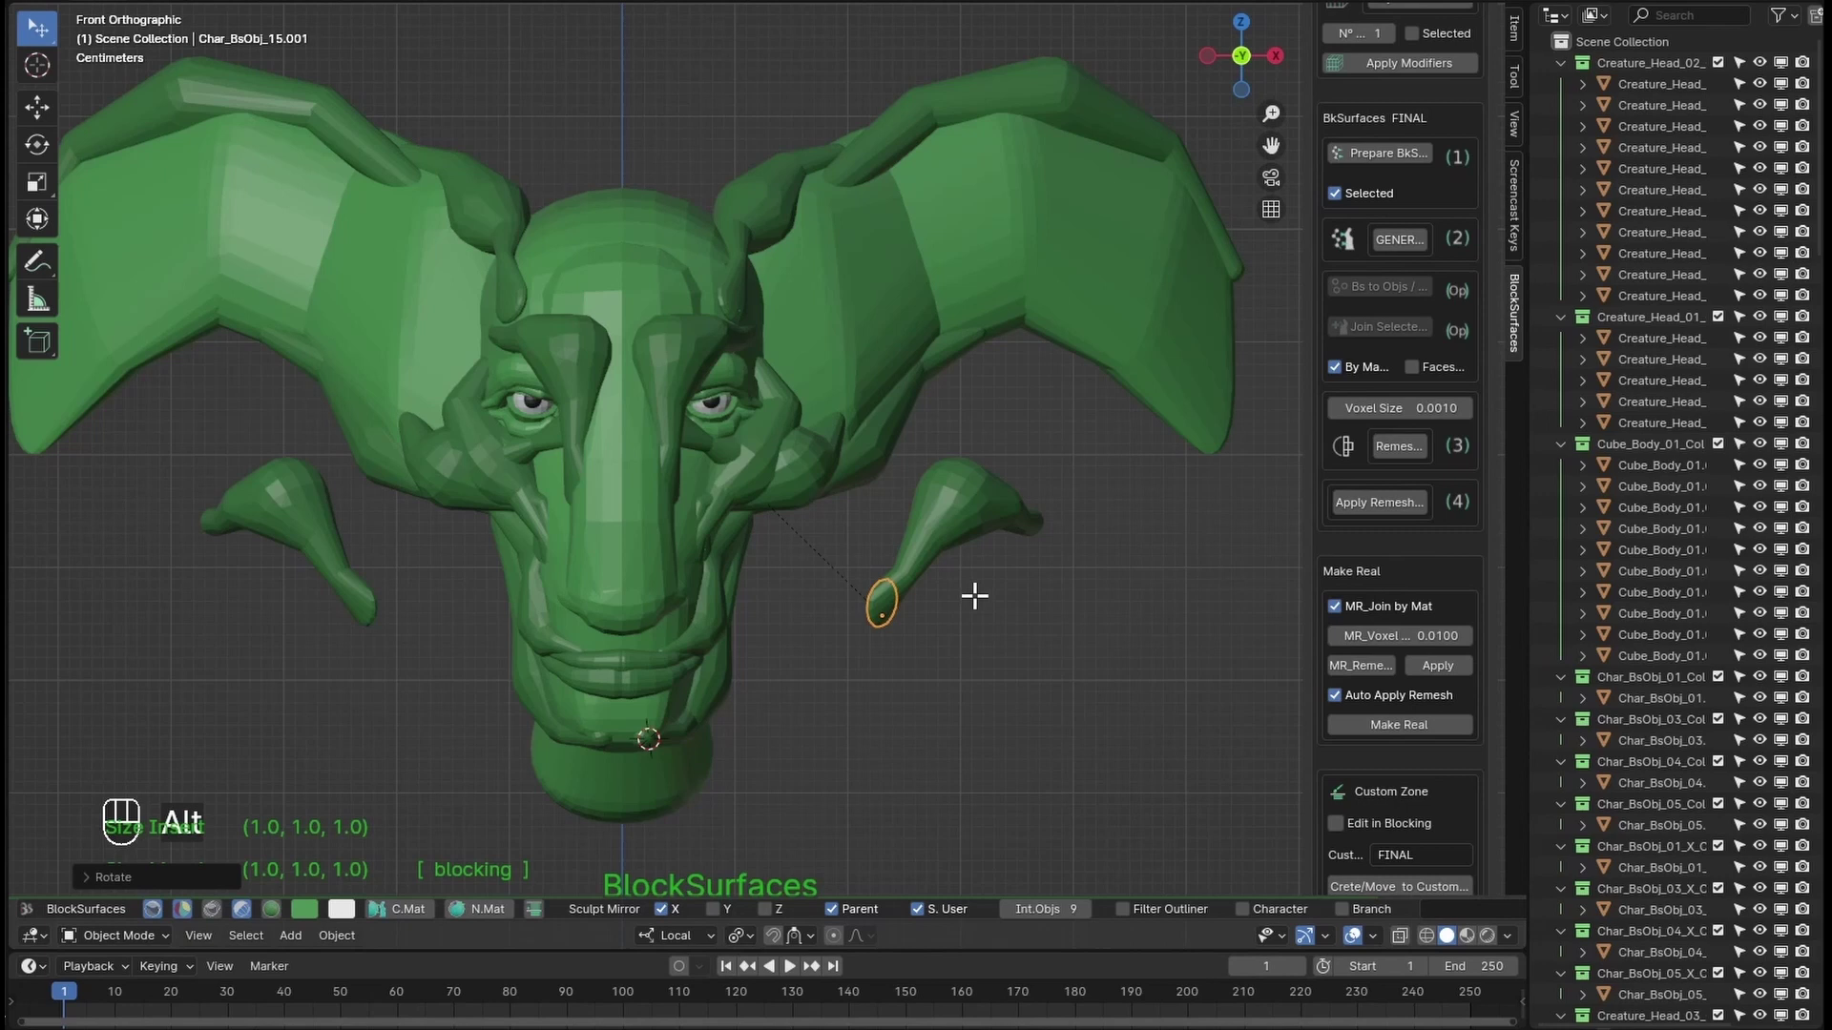
alt+shift+drag(974, 573, 859, 539)
Step: Duplicate the slanted piece twice and place the copies in a row farther out from the head
key(ctrl+alt)
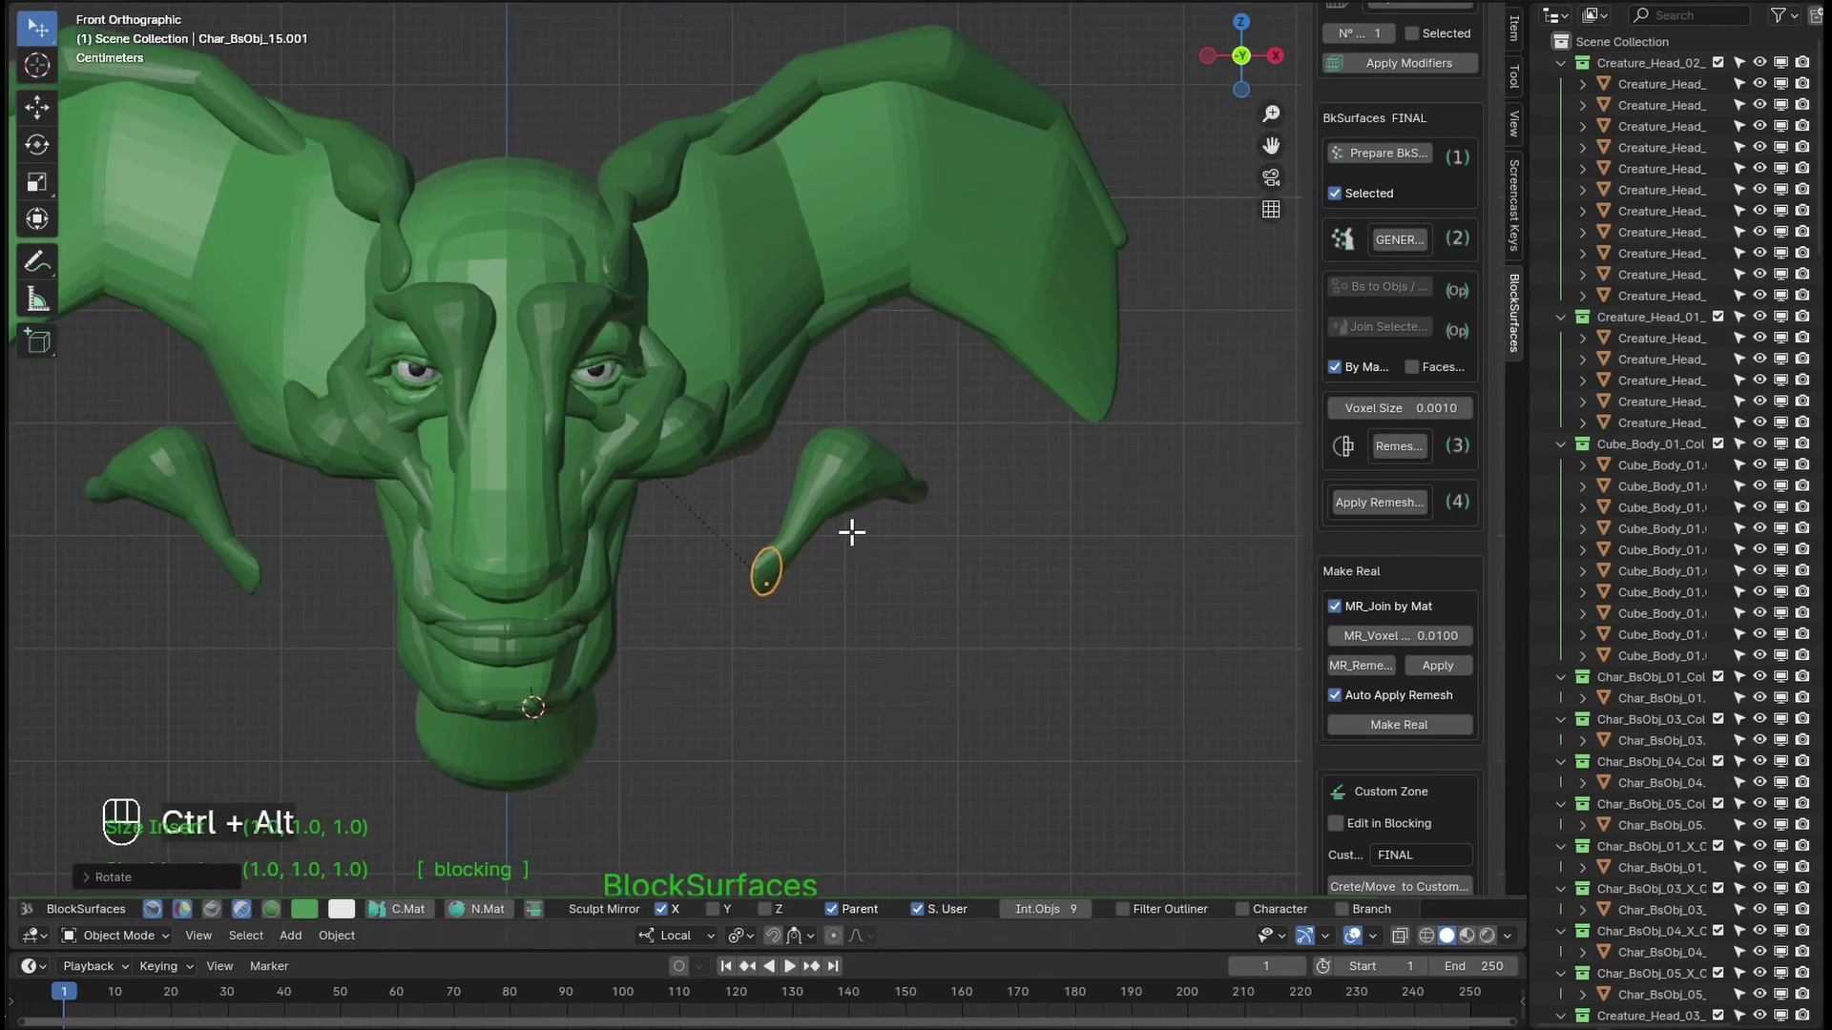
key(g)
click(932, 544)
key(ctrl+alt+f)
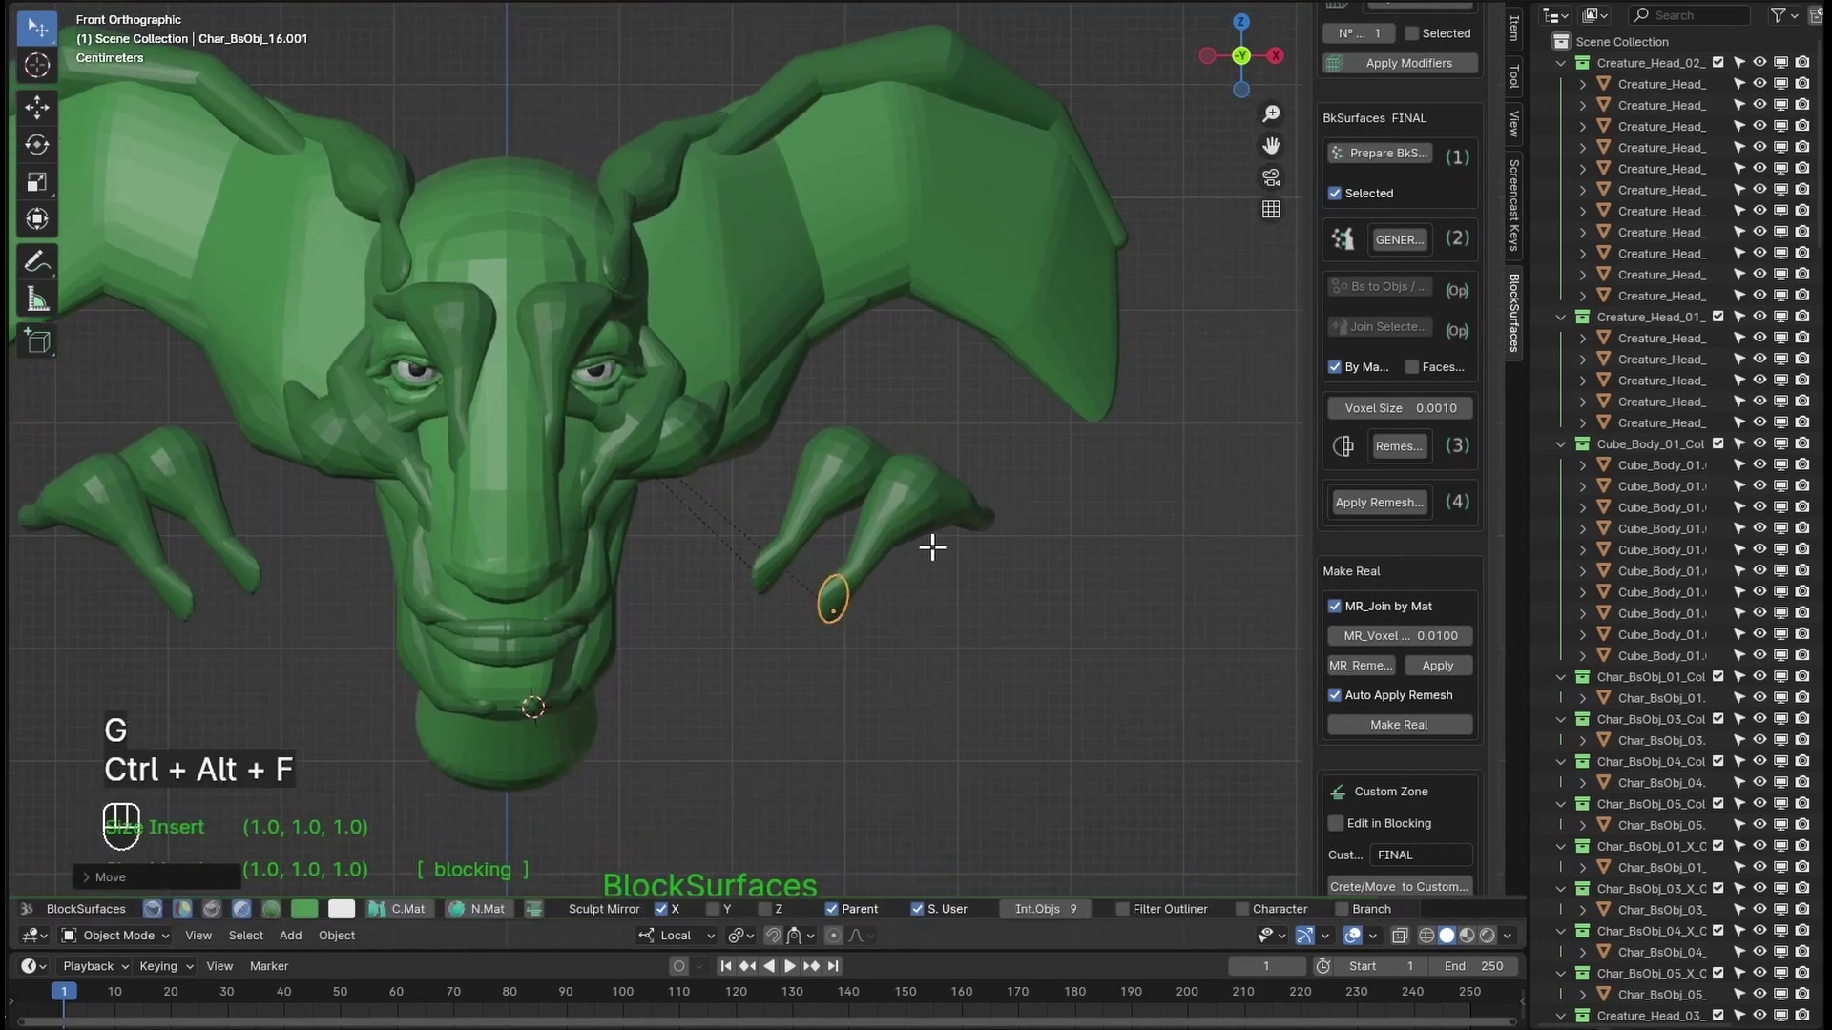
key(g)
click(930, 561)
key(ctrl+alt)
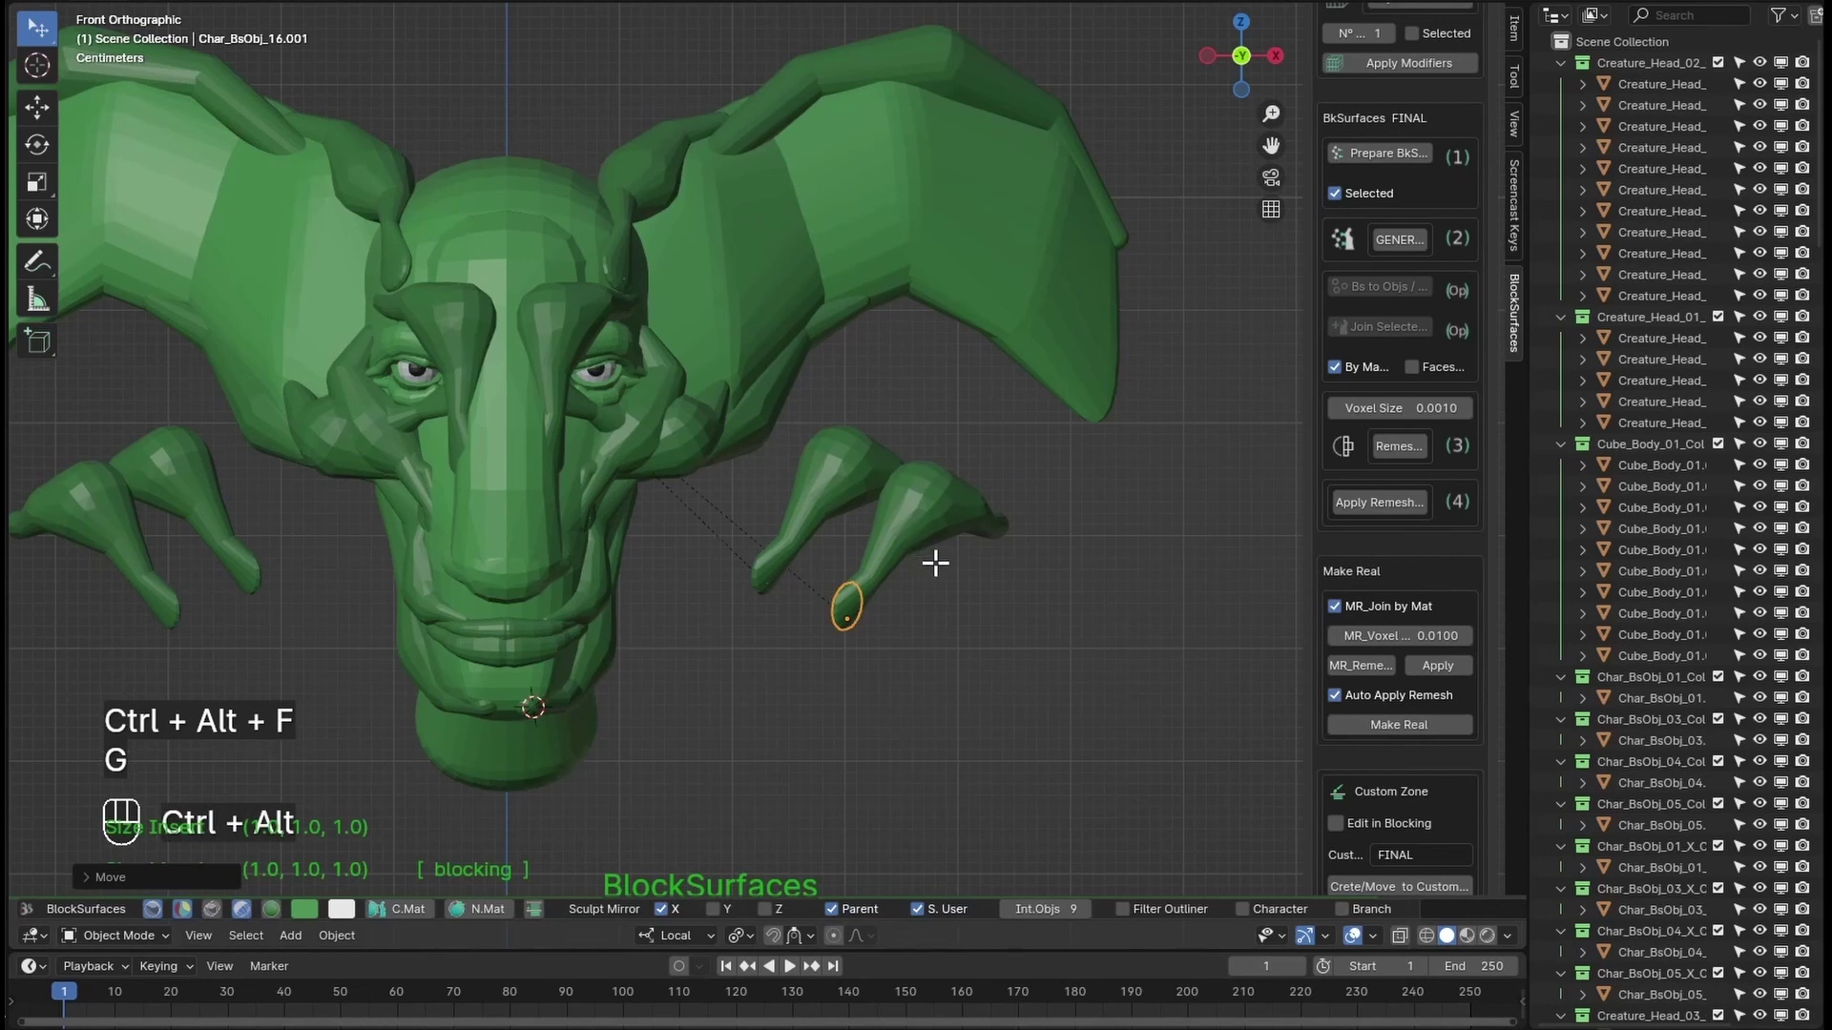
key(ctrl+alt+f)
key(g)
click(1050, 588)
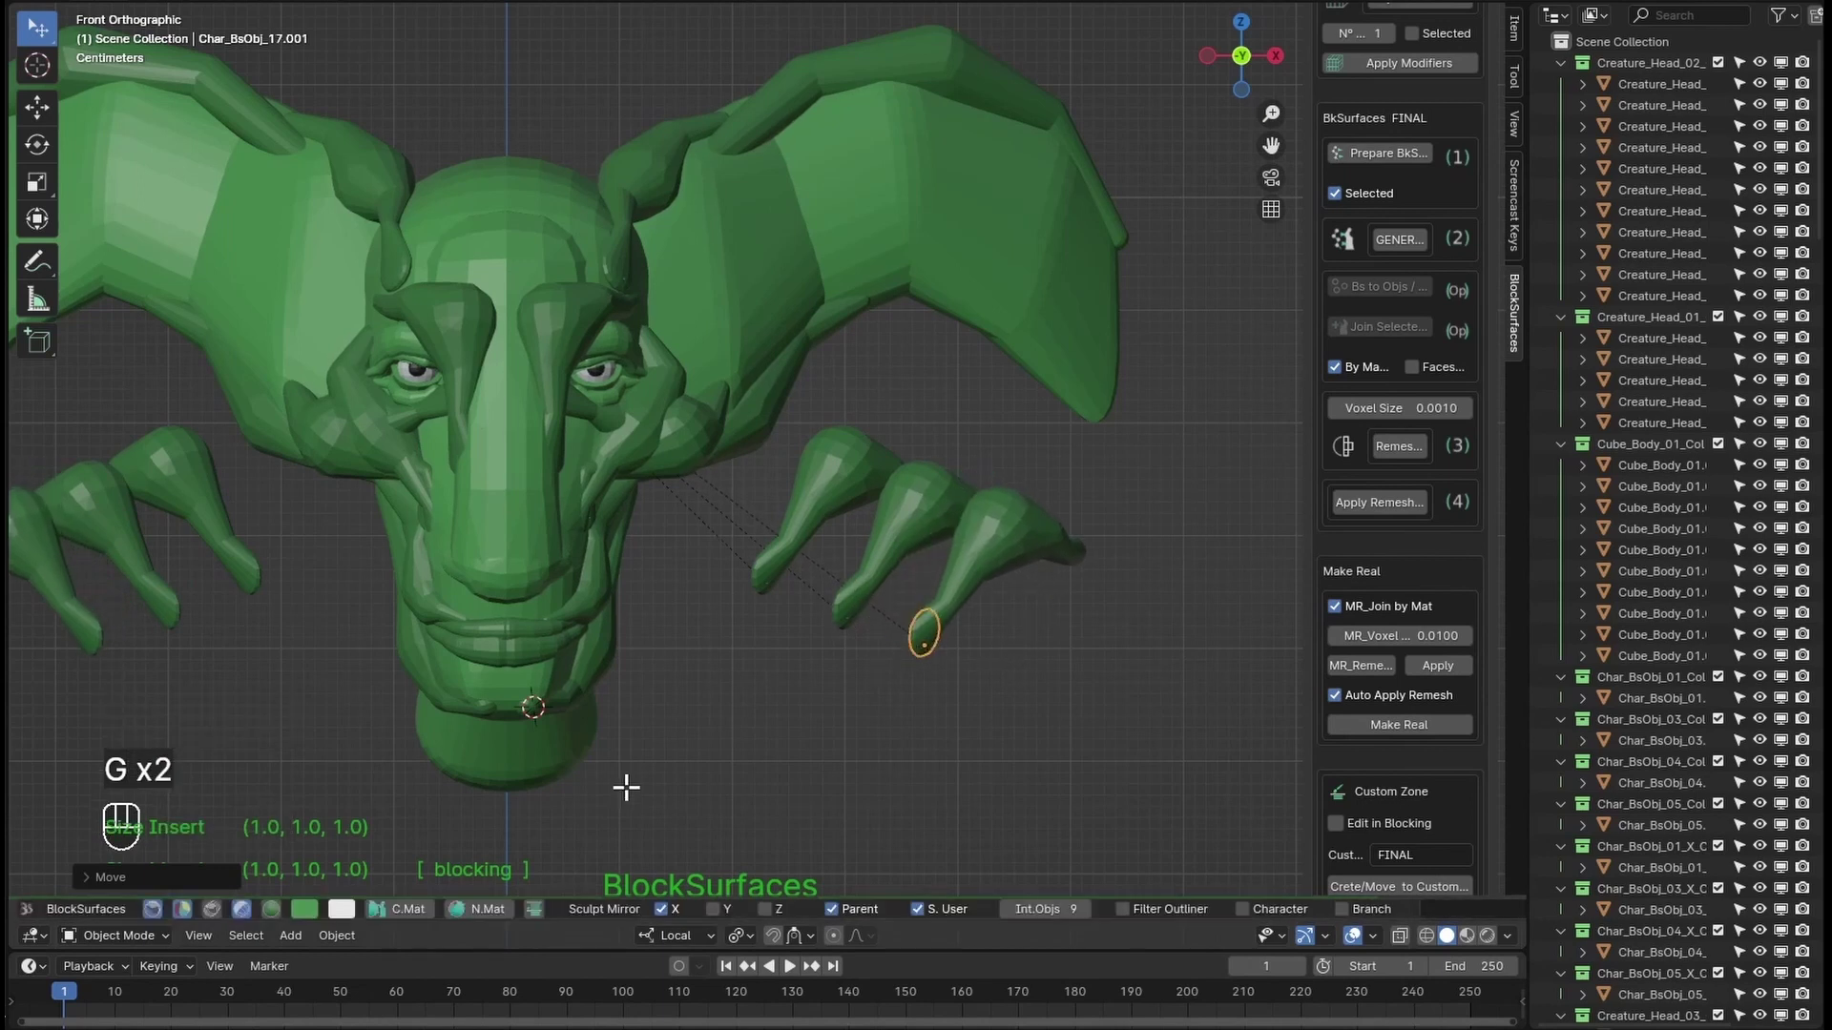
Step: Give the outermost copy its own new material and colour it olive yellow
click(489, 911)
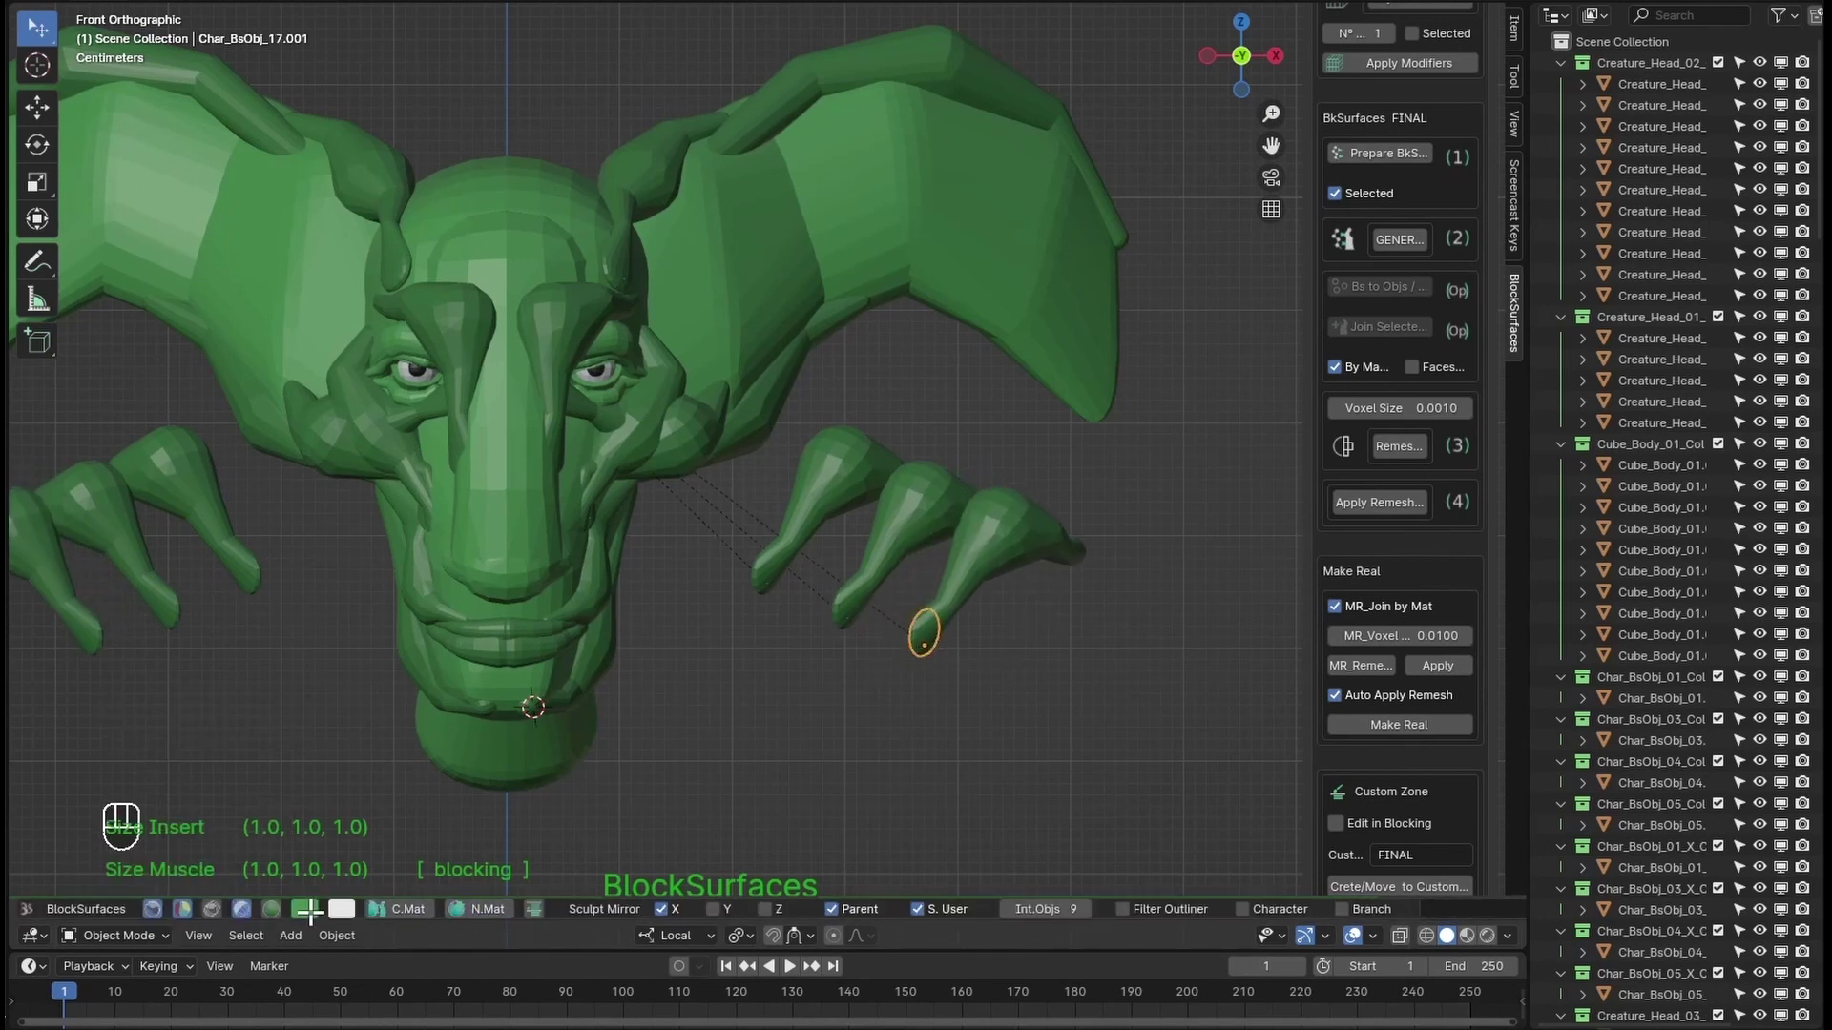
click(309, 909)
click(339, 703)
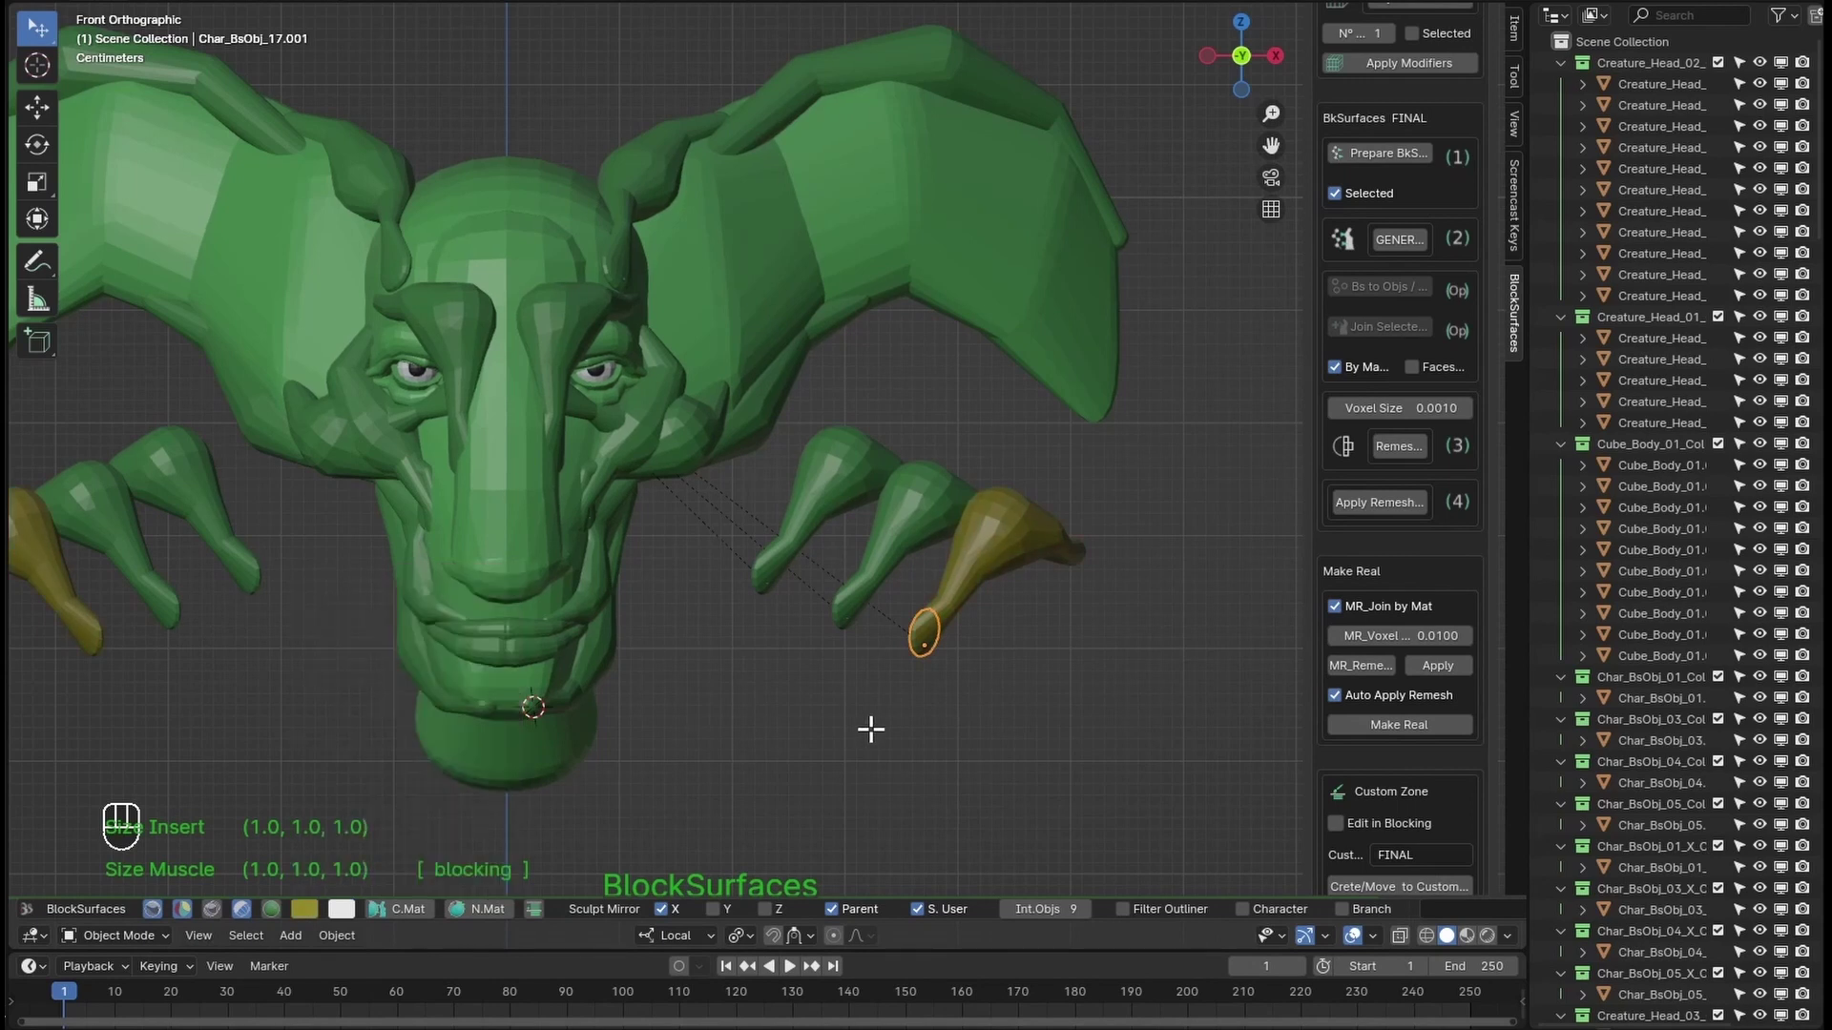
Step: Select all three hanging blocking pieces beside the head and convert them into real meshes with Make Real
key(b)
drag(1055, 584, 690, 842)
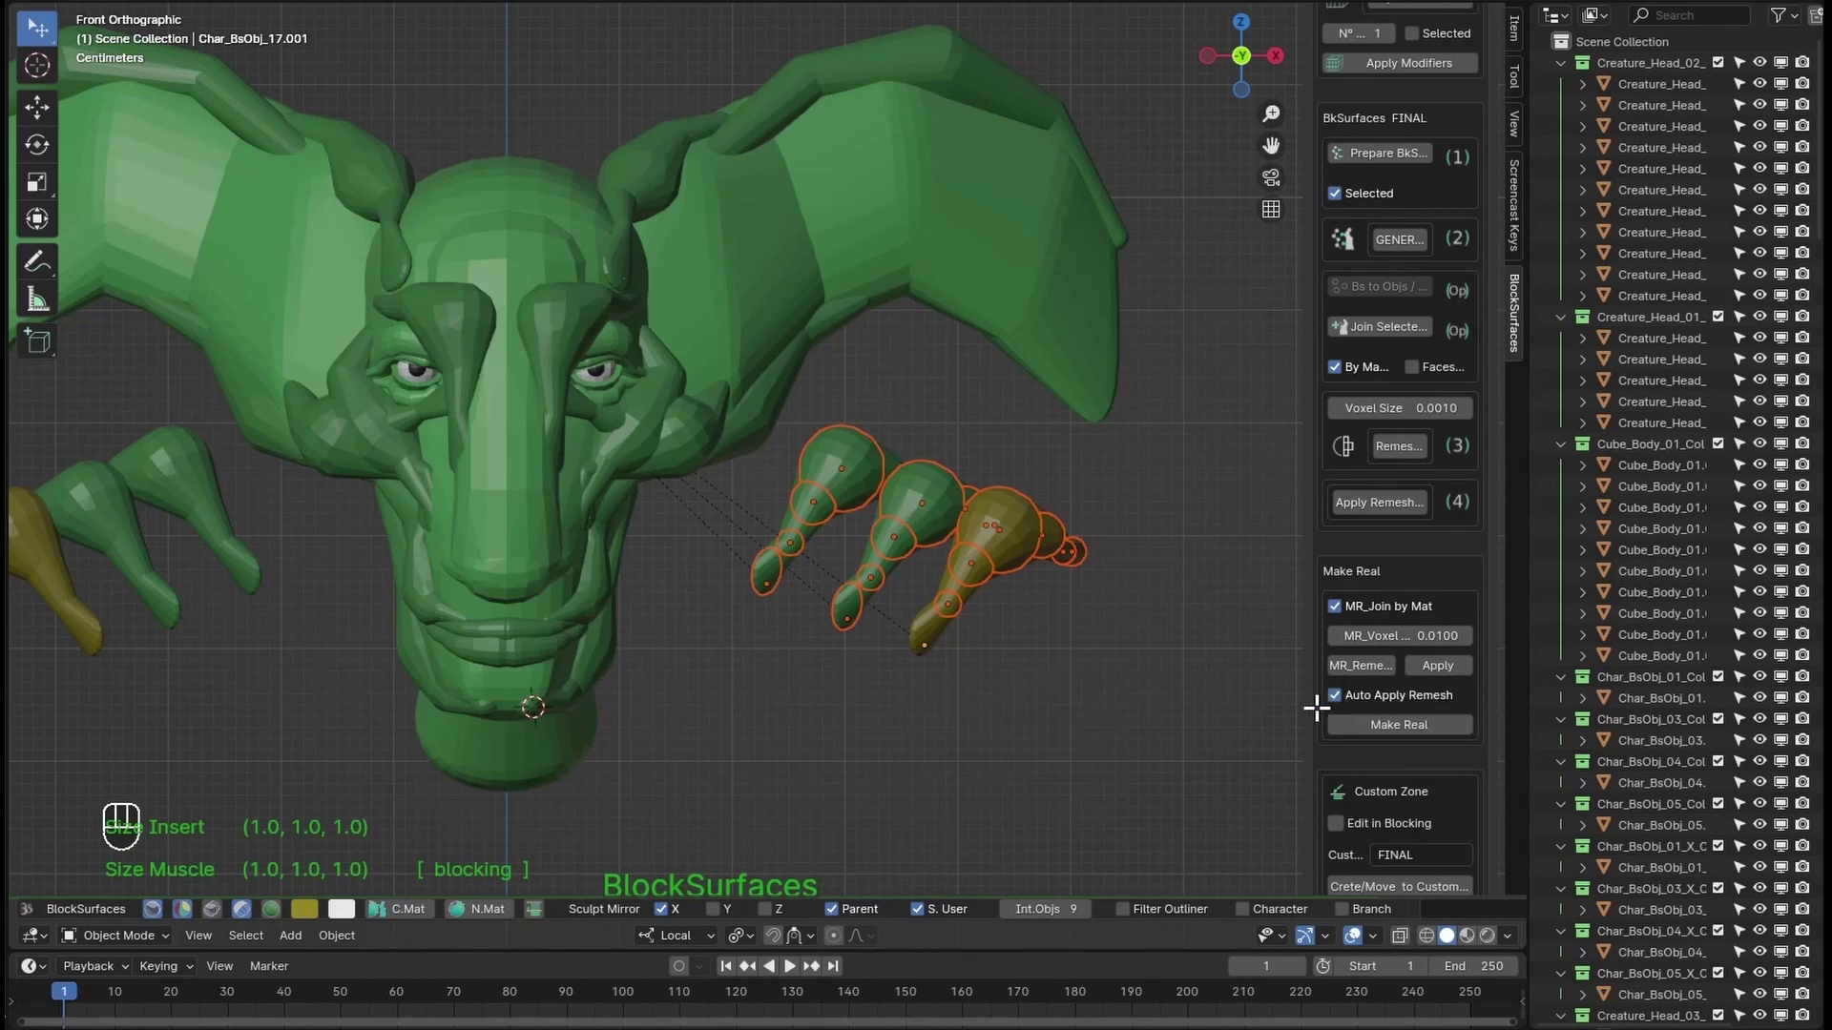
click(1386, 724)
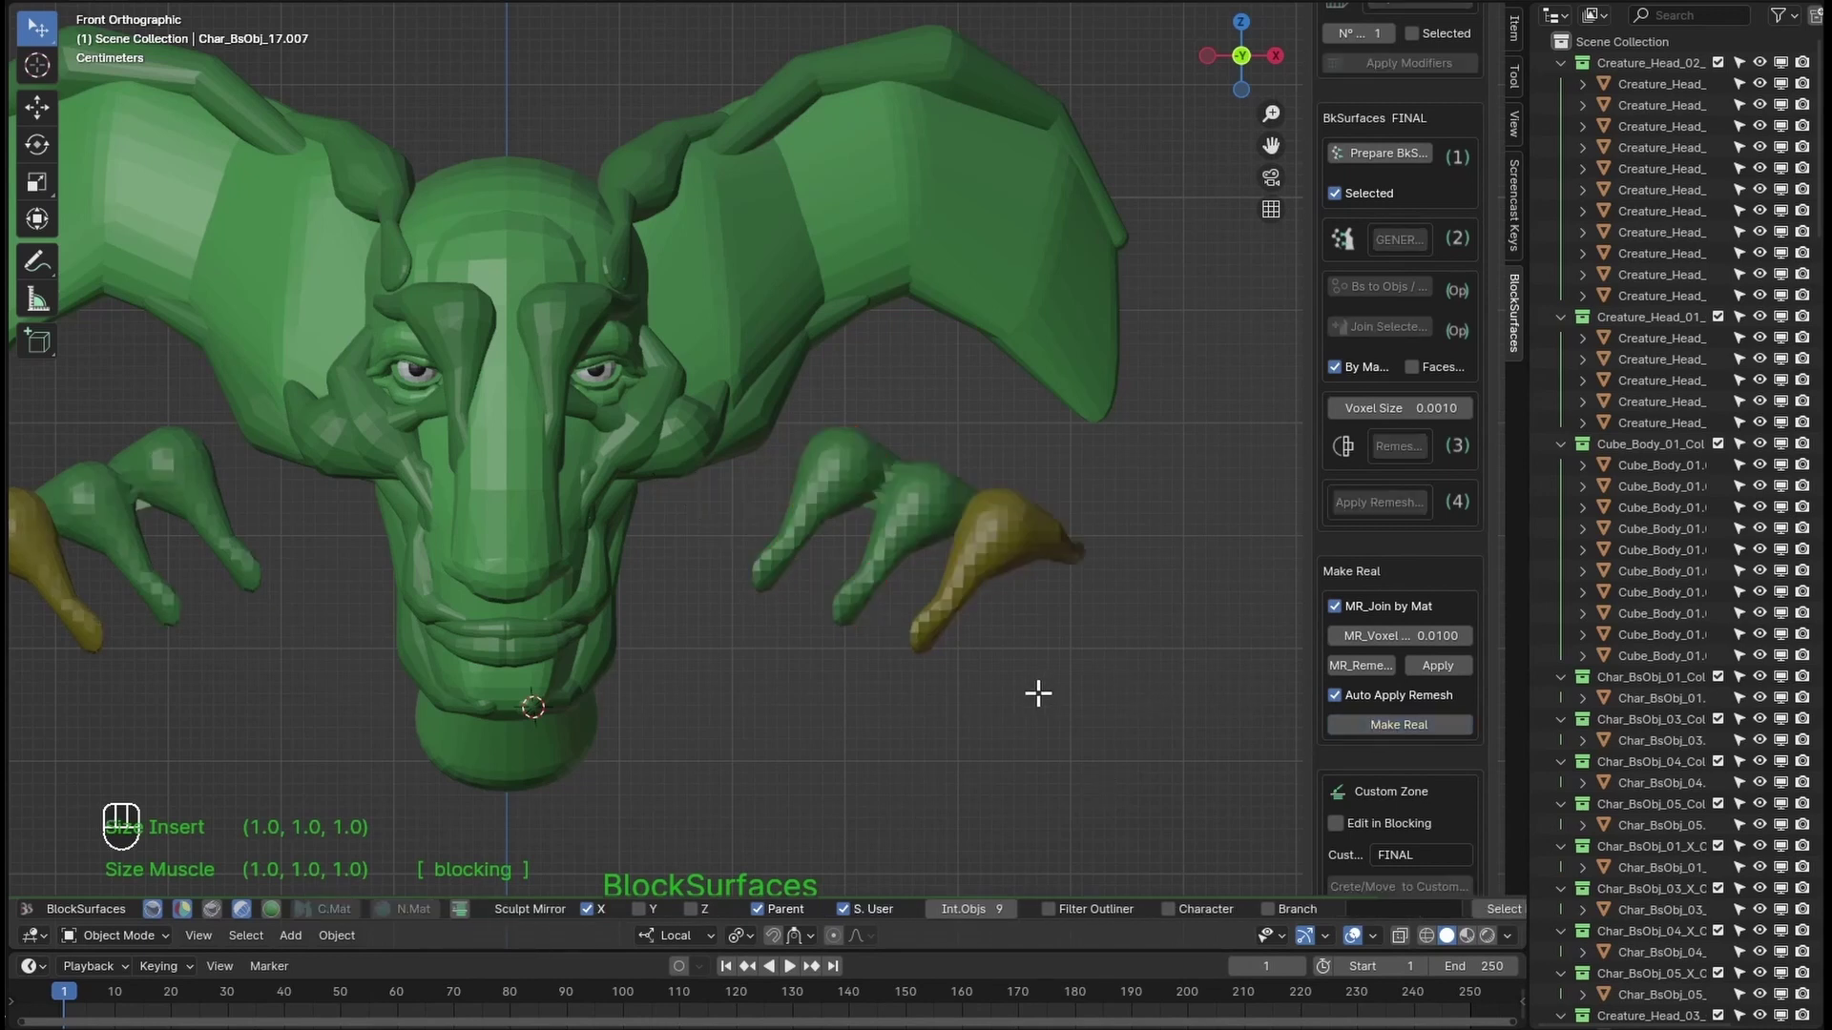
Step: Move the joined green mesh slightly toward the head and the olive mesh outward, separating the two
click(924, 528)
key(g)
click(874, 524)
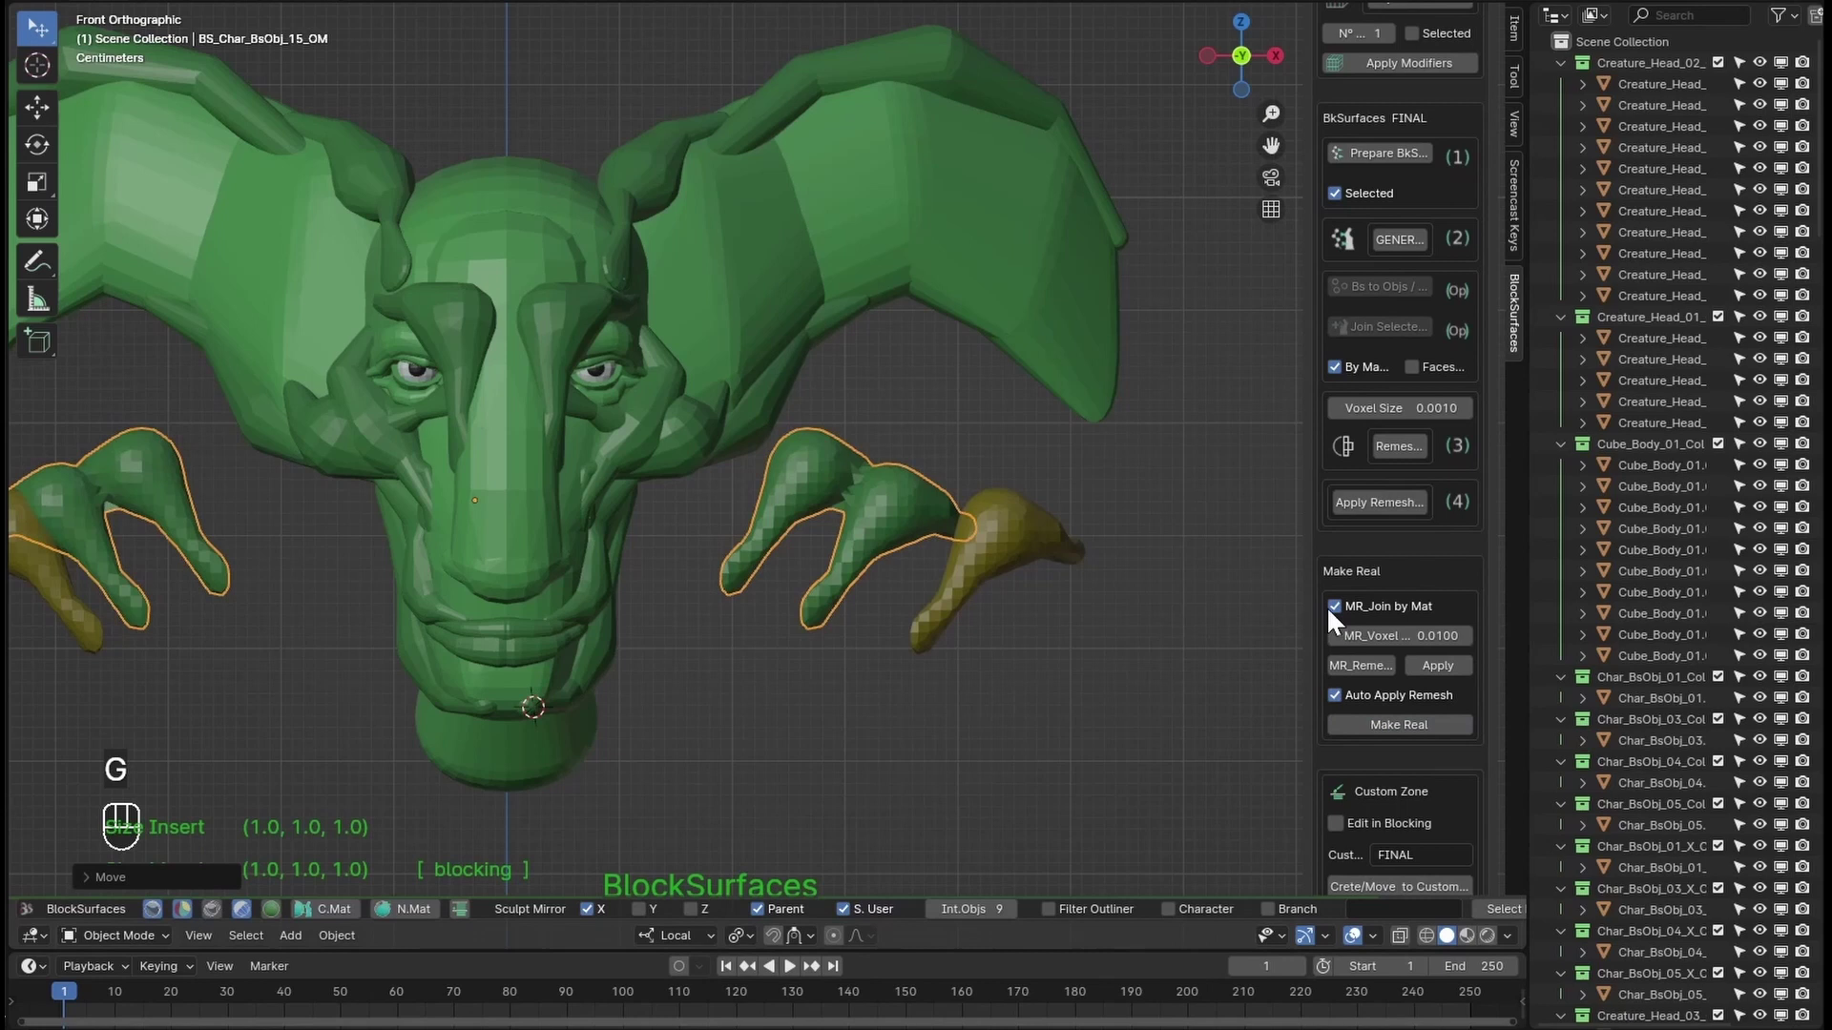
click(1002, 547)
key(g)
click(1097, 551)
click(879, 539)
key(g)
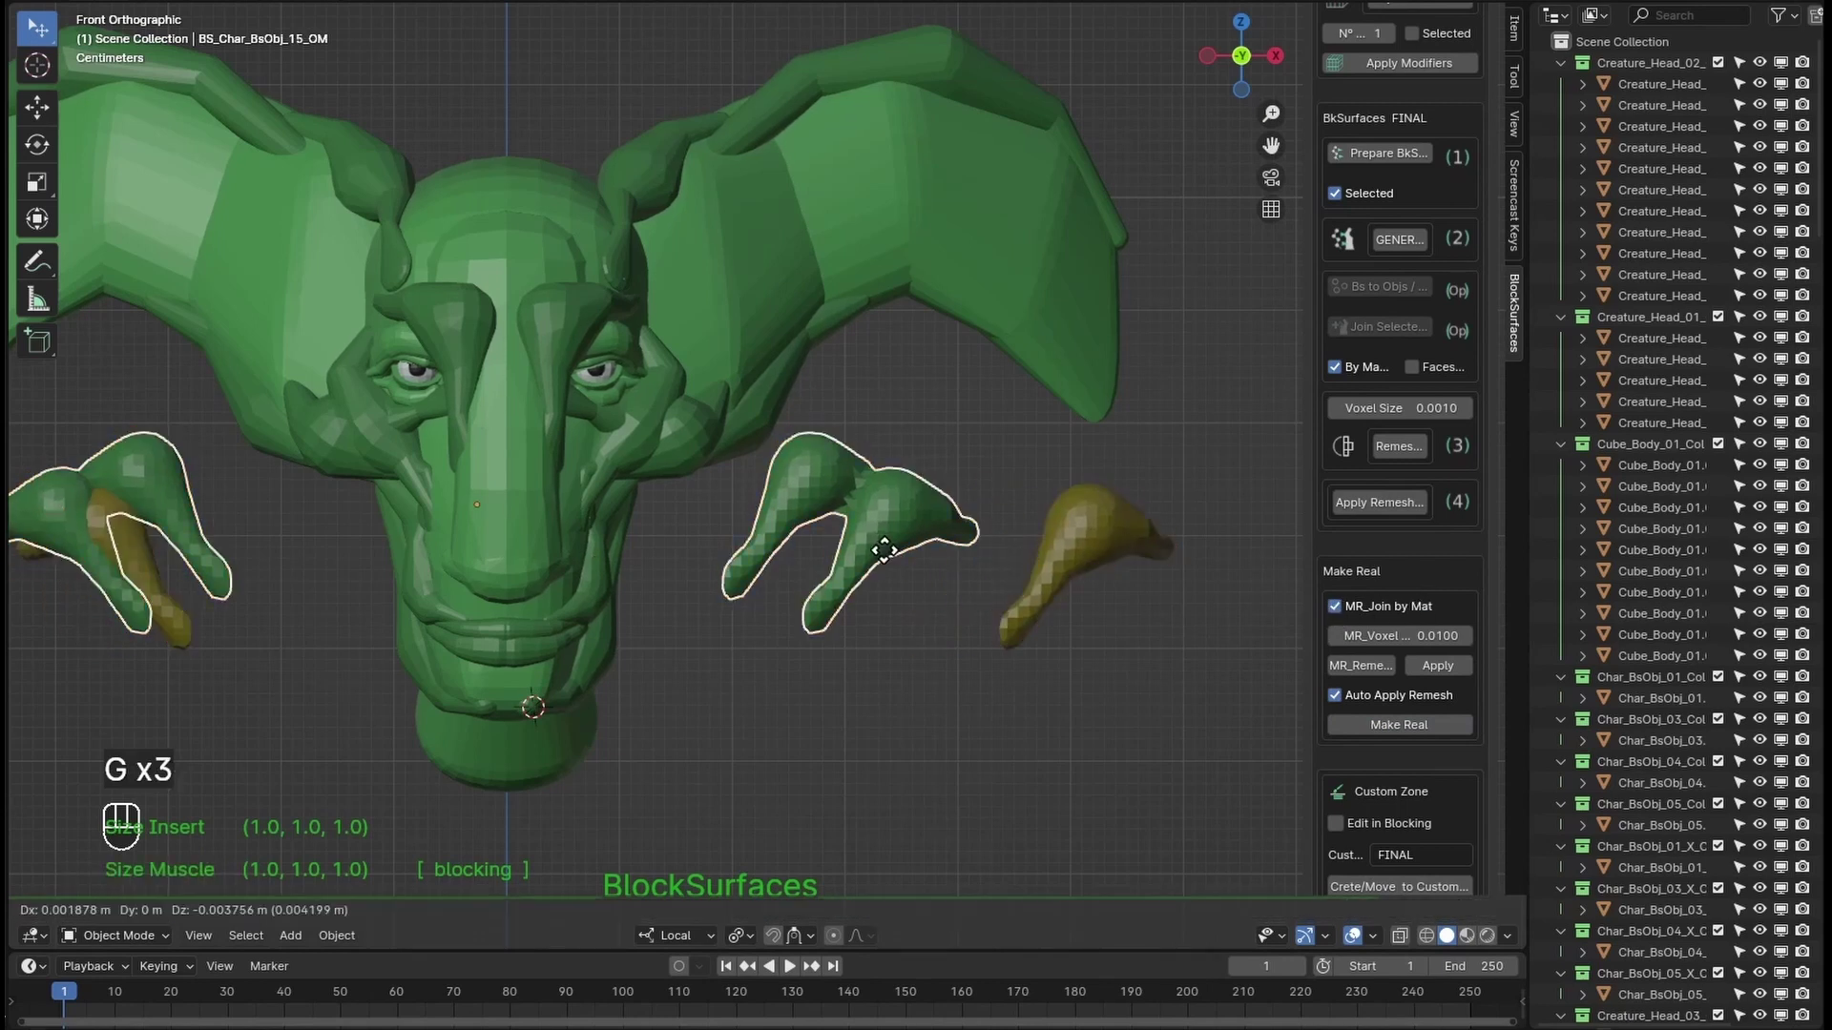
click(894, 578)
Step: Delete the generated green and olive meshes together
shift+click(1059, 570)
key(x)
click(1070, 631)
Step: Bring the three resting pieces from the Zzz Rest Zone back into blocking and return to Blocking Mode
key(ctrl+alt+shift+q)
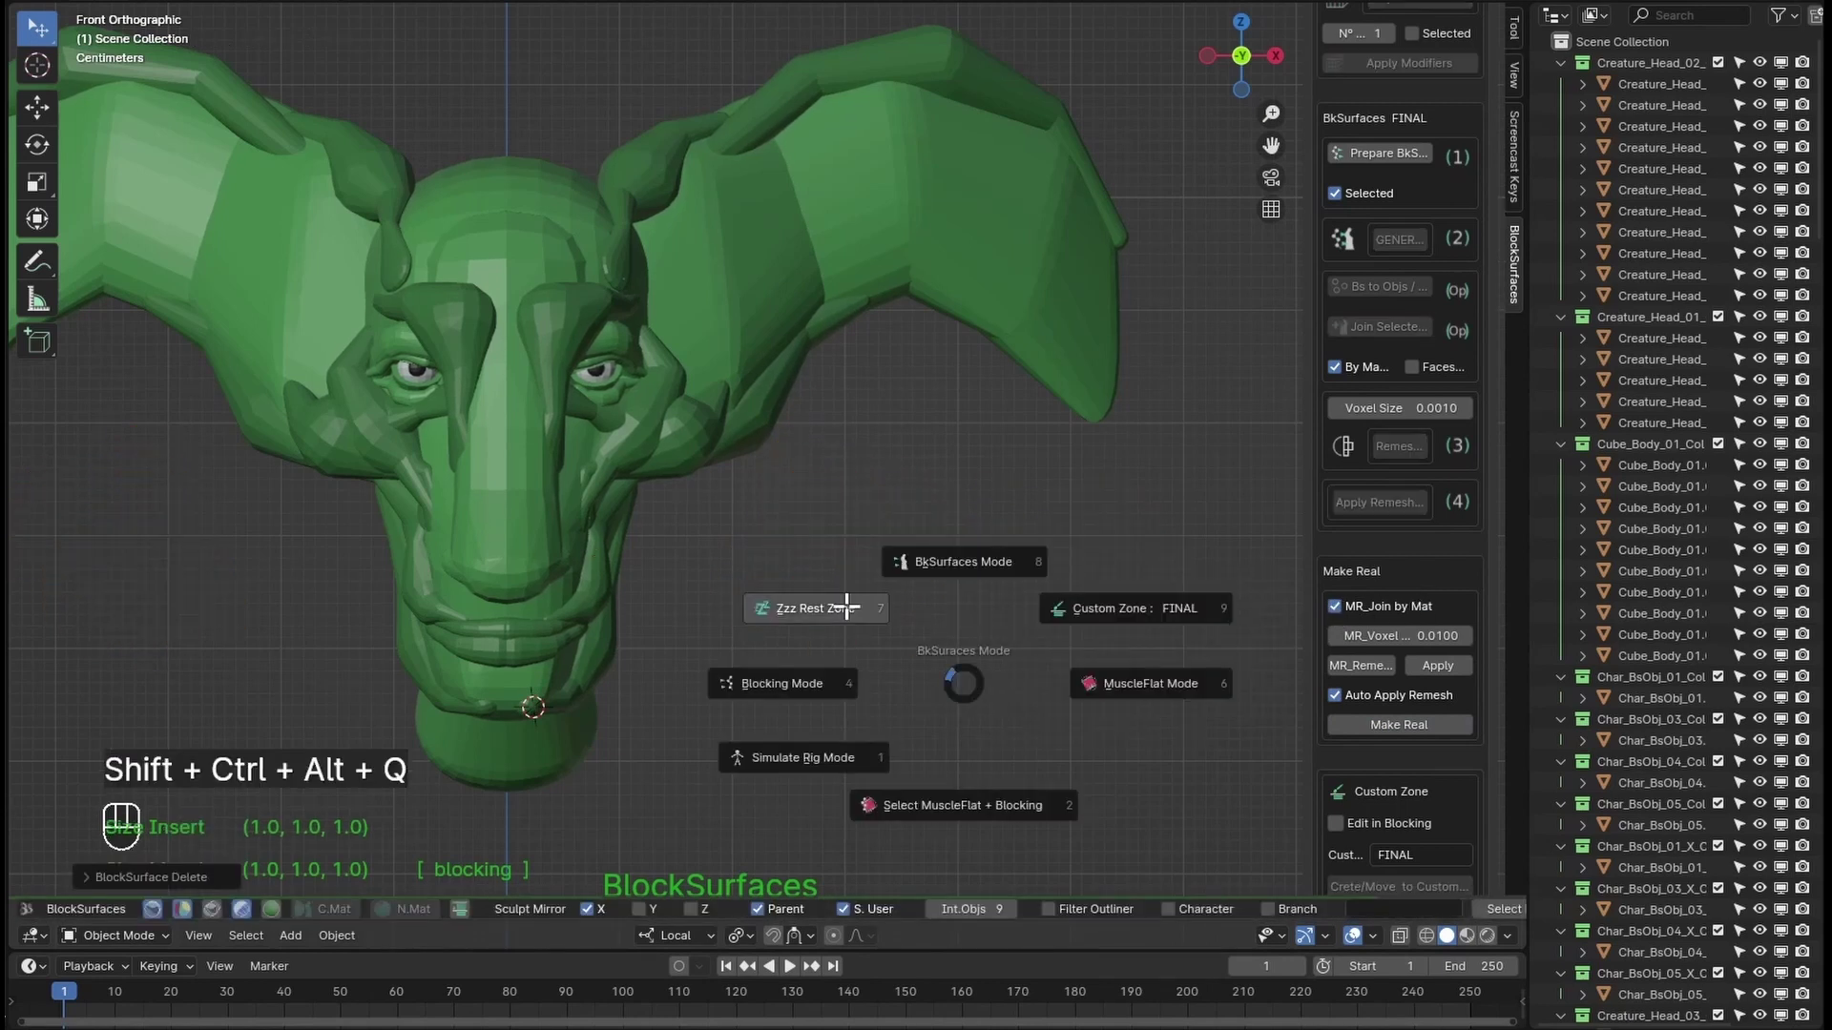
click(846, 610)
key(b)
drag(749, 458, 1073, 649)
key(alt+q)
click(933, 828)
key(ctrl+alt+shift+q)
click(797, 698)
Step: Select the hanging blocking pieces again, turn off Auto Apply Remesh and make the pieces real
click(932, 631)
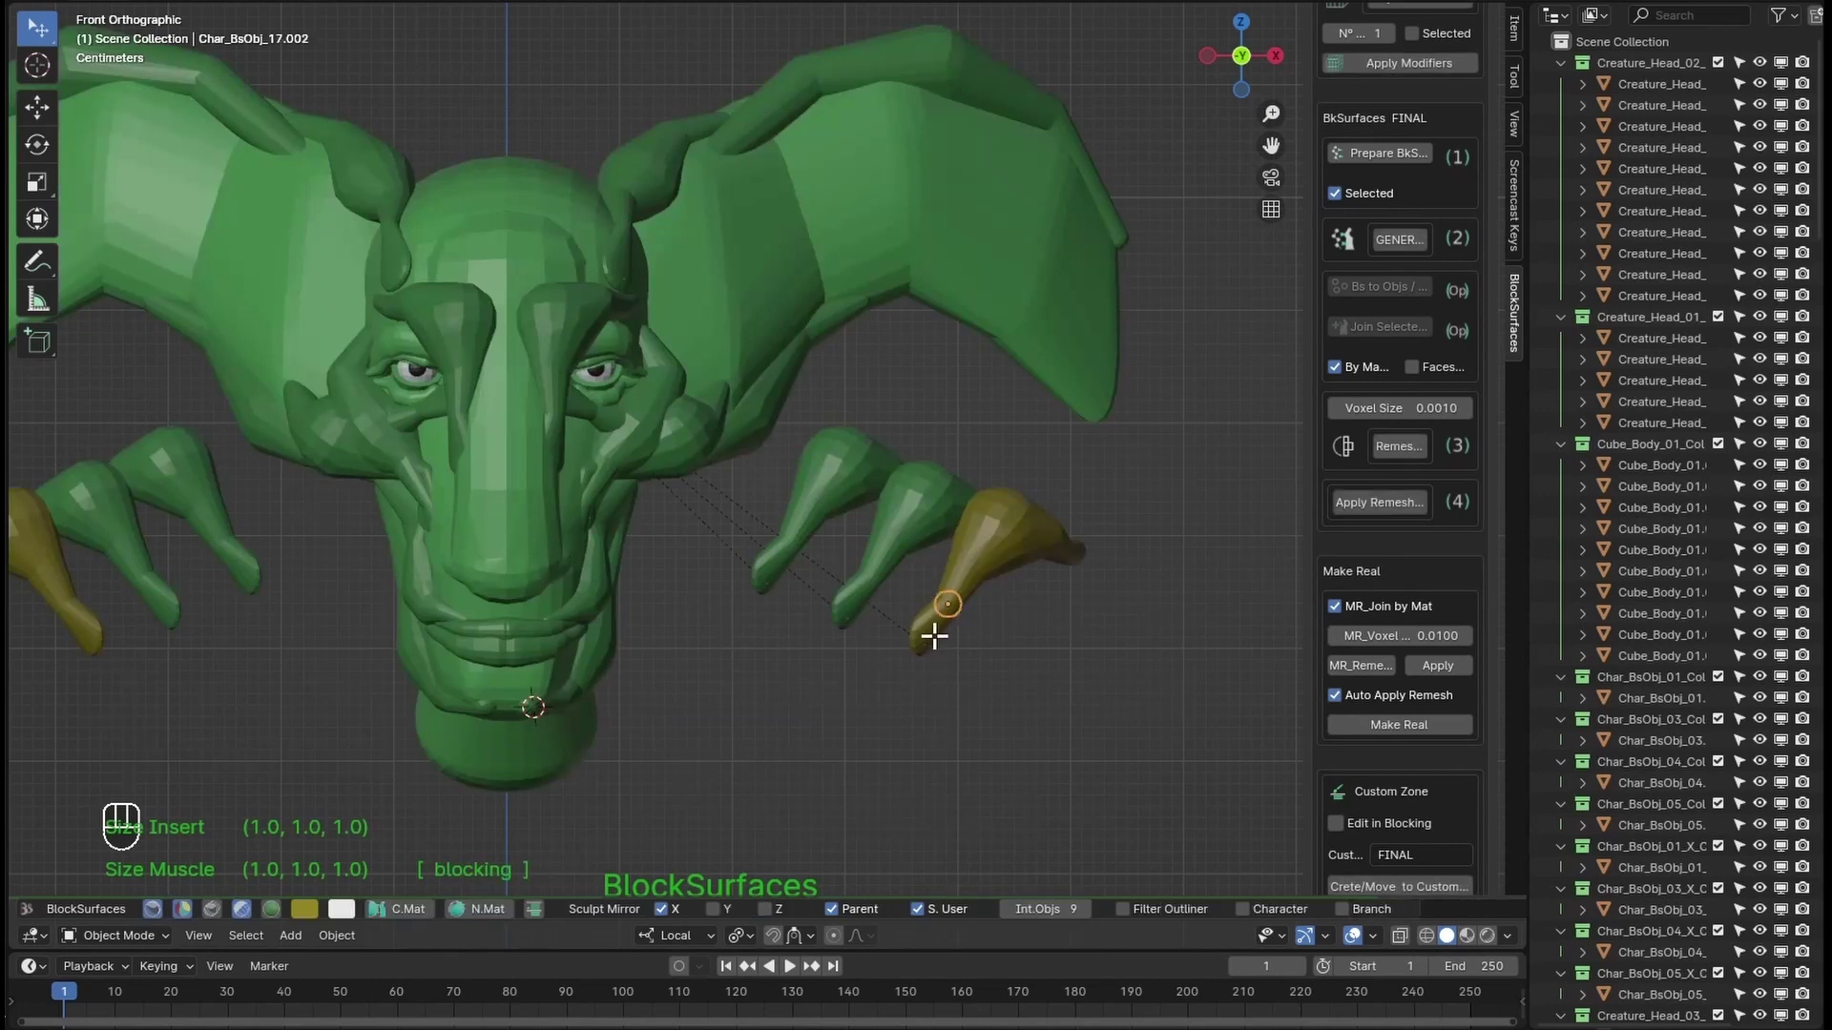
key(b)
drag(718, 552, 1051, 641)
click(1353, 694)
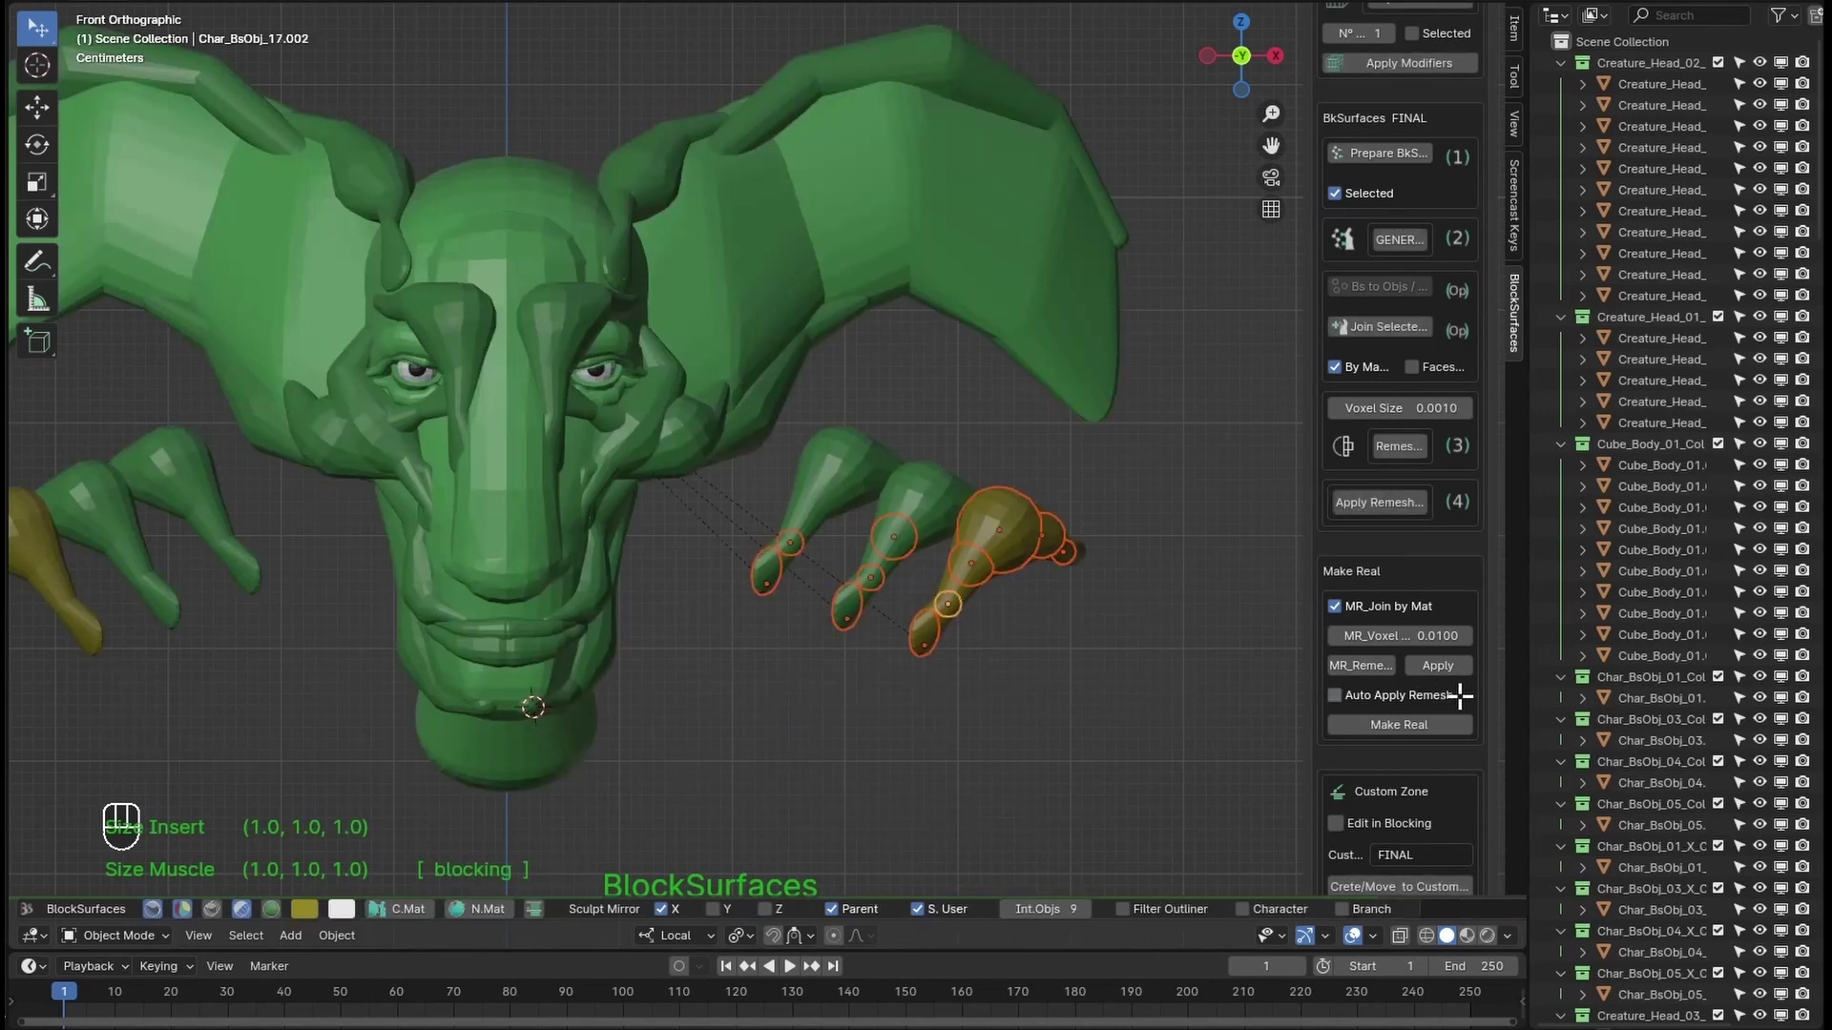
click(1374, 724)
Step: Try an MR voxel size of 0.03 on the live remesh, set it to 0.004 and re-enable Auto Apply Remesh
click(1390, 636)
text(0.03)
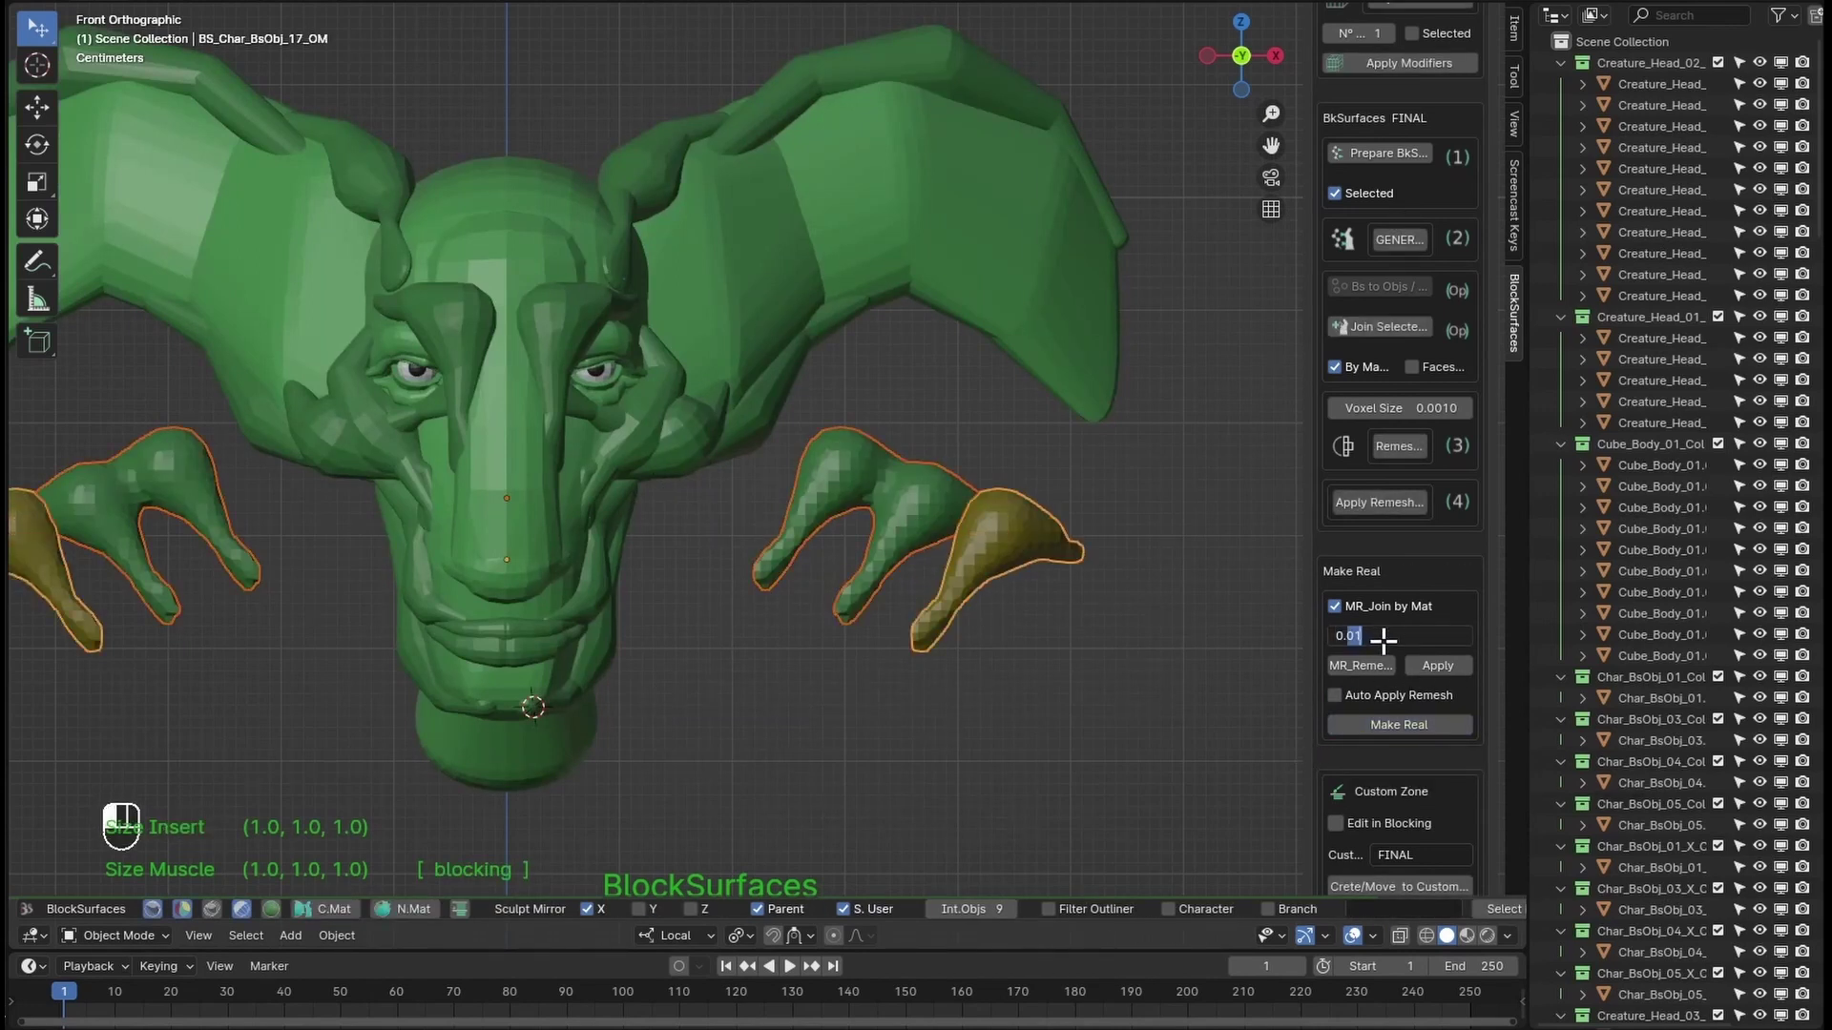
key(Return)
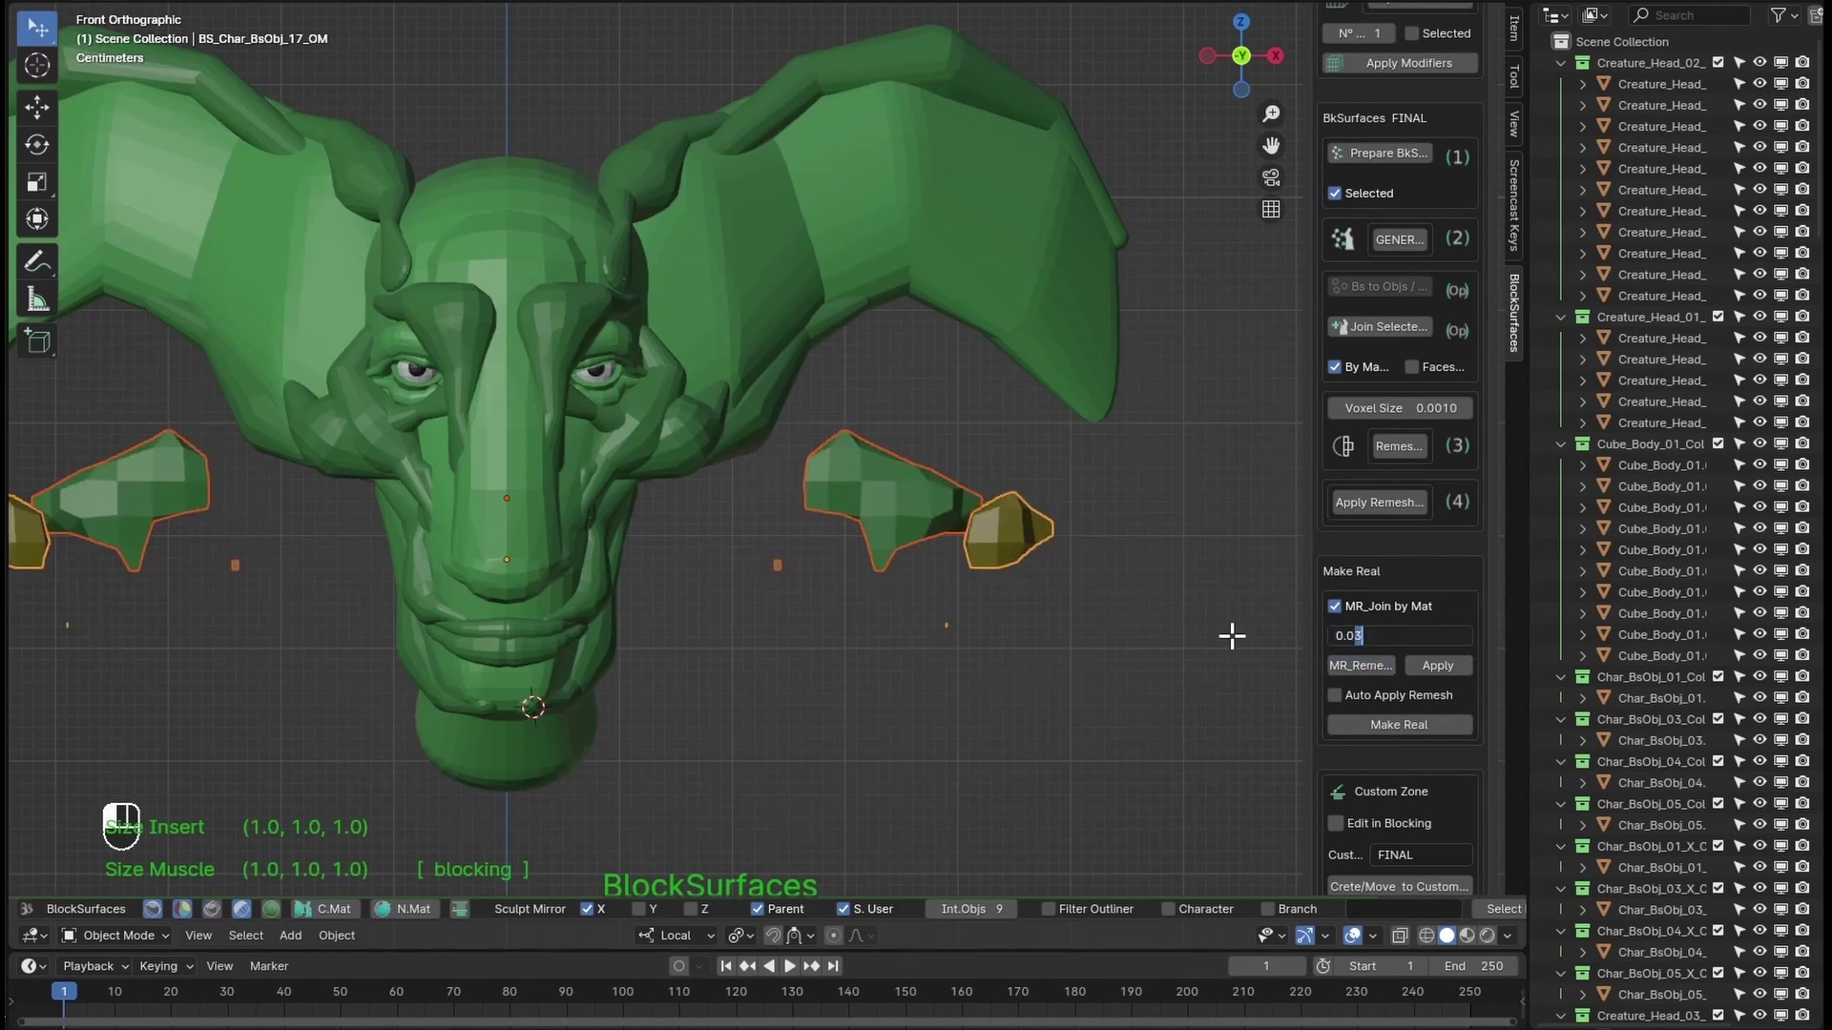
click(1431, 635)
text(0.004)
key(Return)
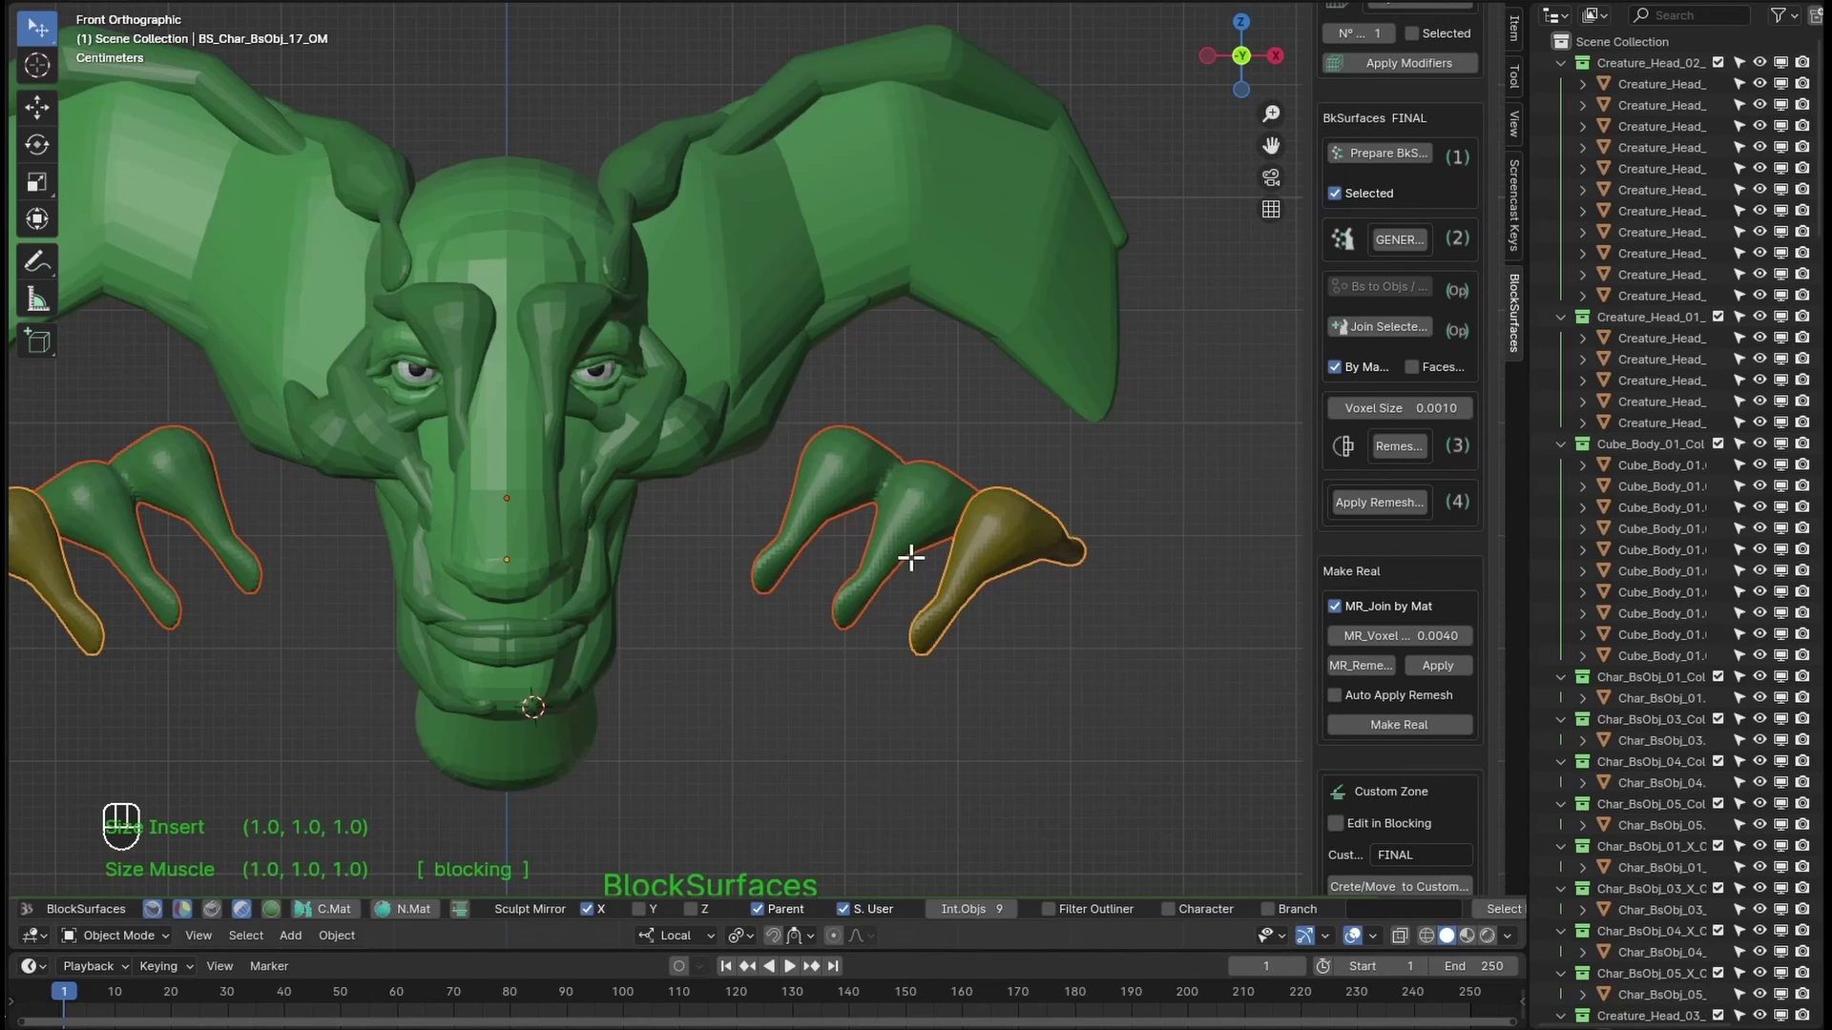
click(1364, 696)
Step: Sculpt test strokes on the olive mesh and the green mesh beside the head
key(Tab)
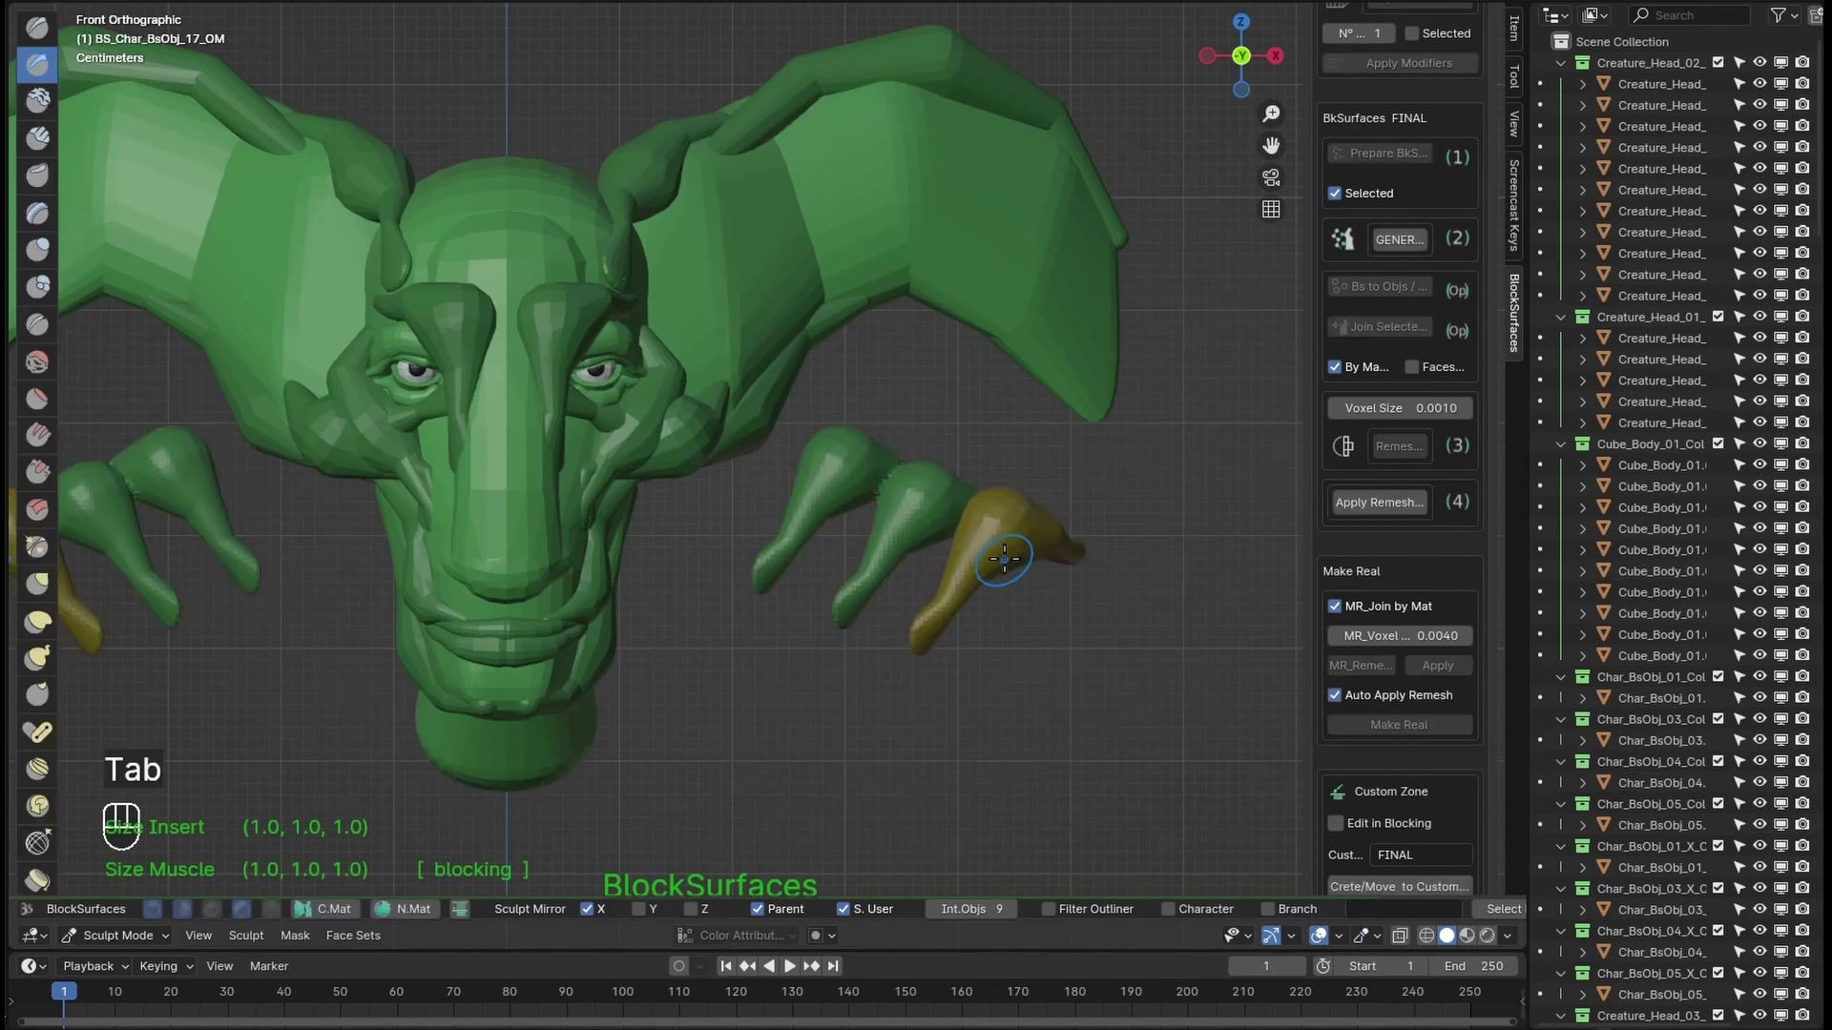
key(shift+f)
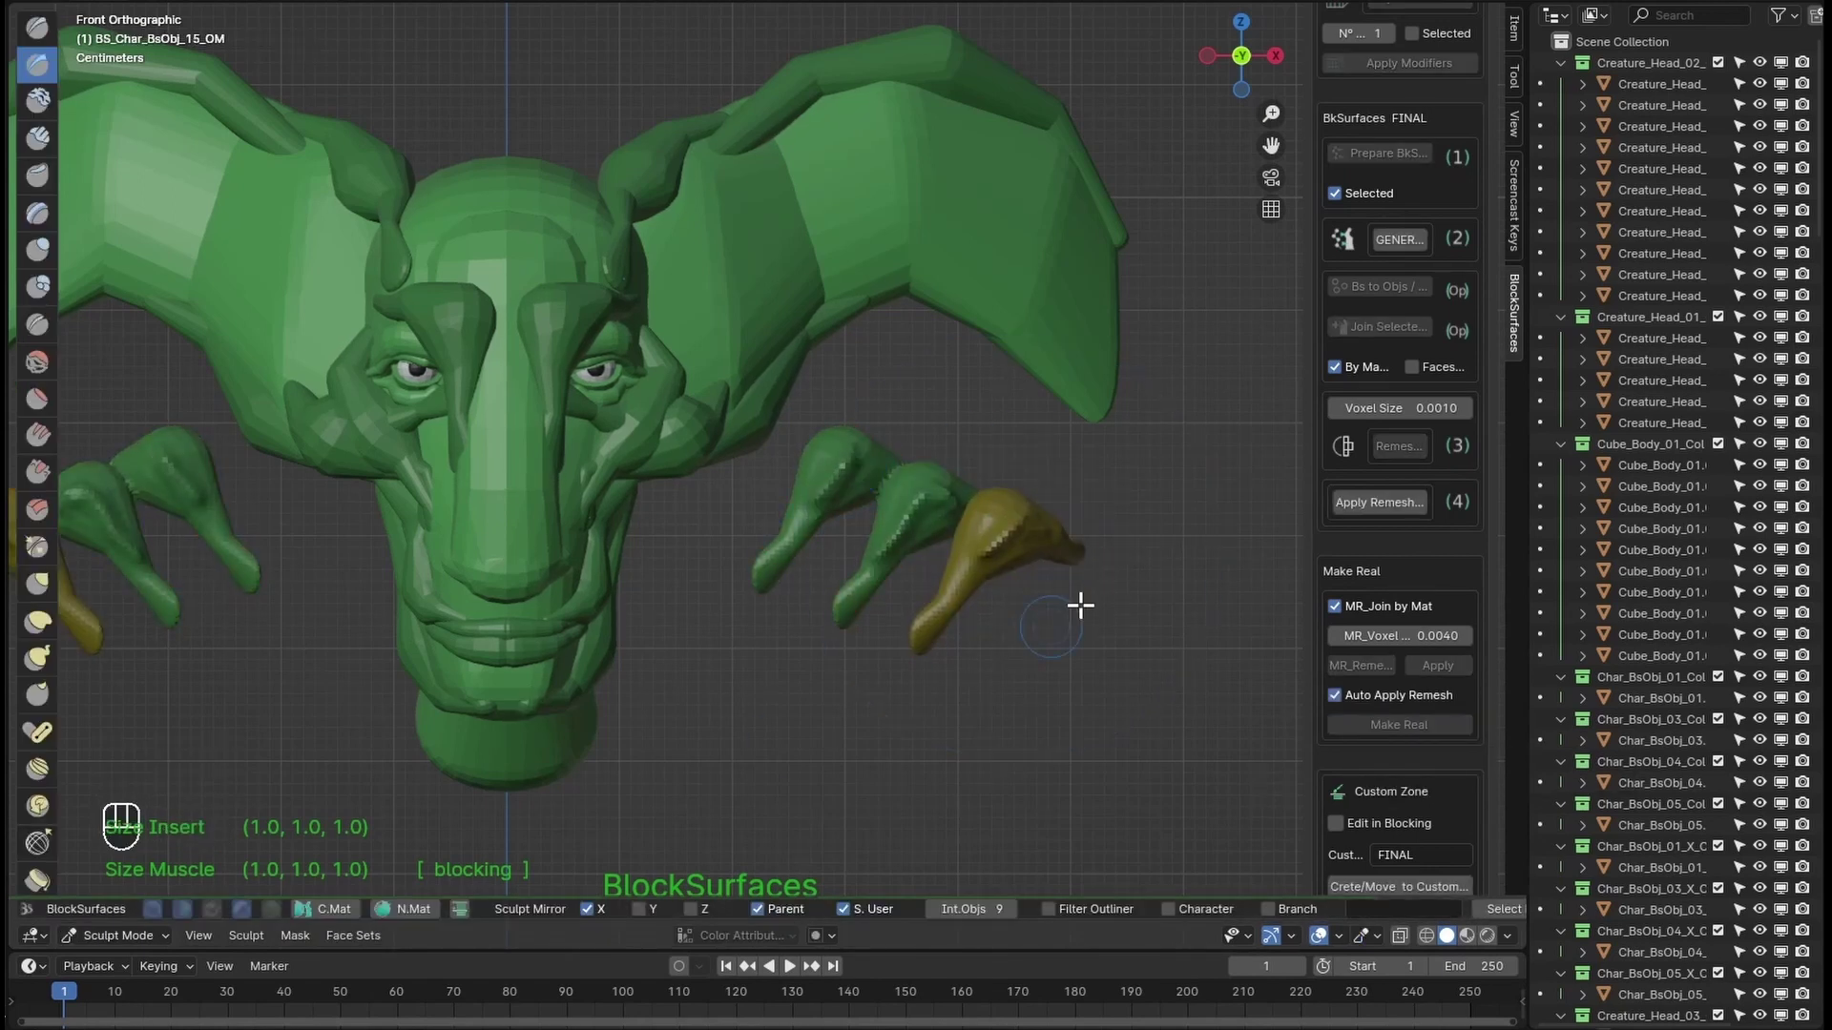
key(Tab)
Step: Remove the generated hanging meshes, check the Zzz Rest Zone and return to Blocking Mode
key(b)
key(shift+ctrl+alt+q)
key(shift+ctrl+alt+q)
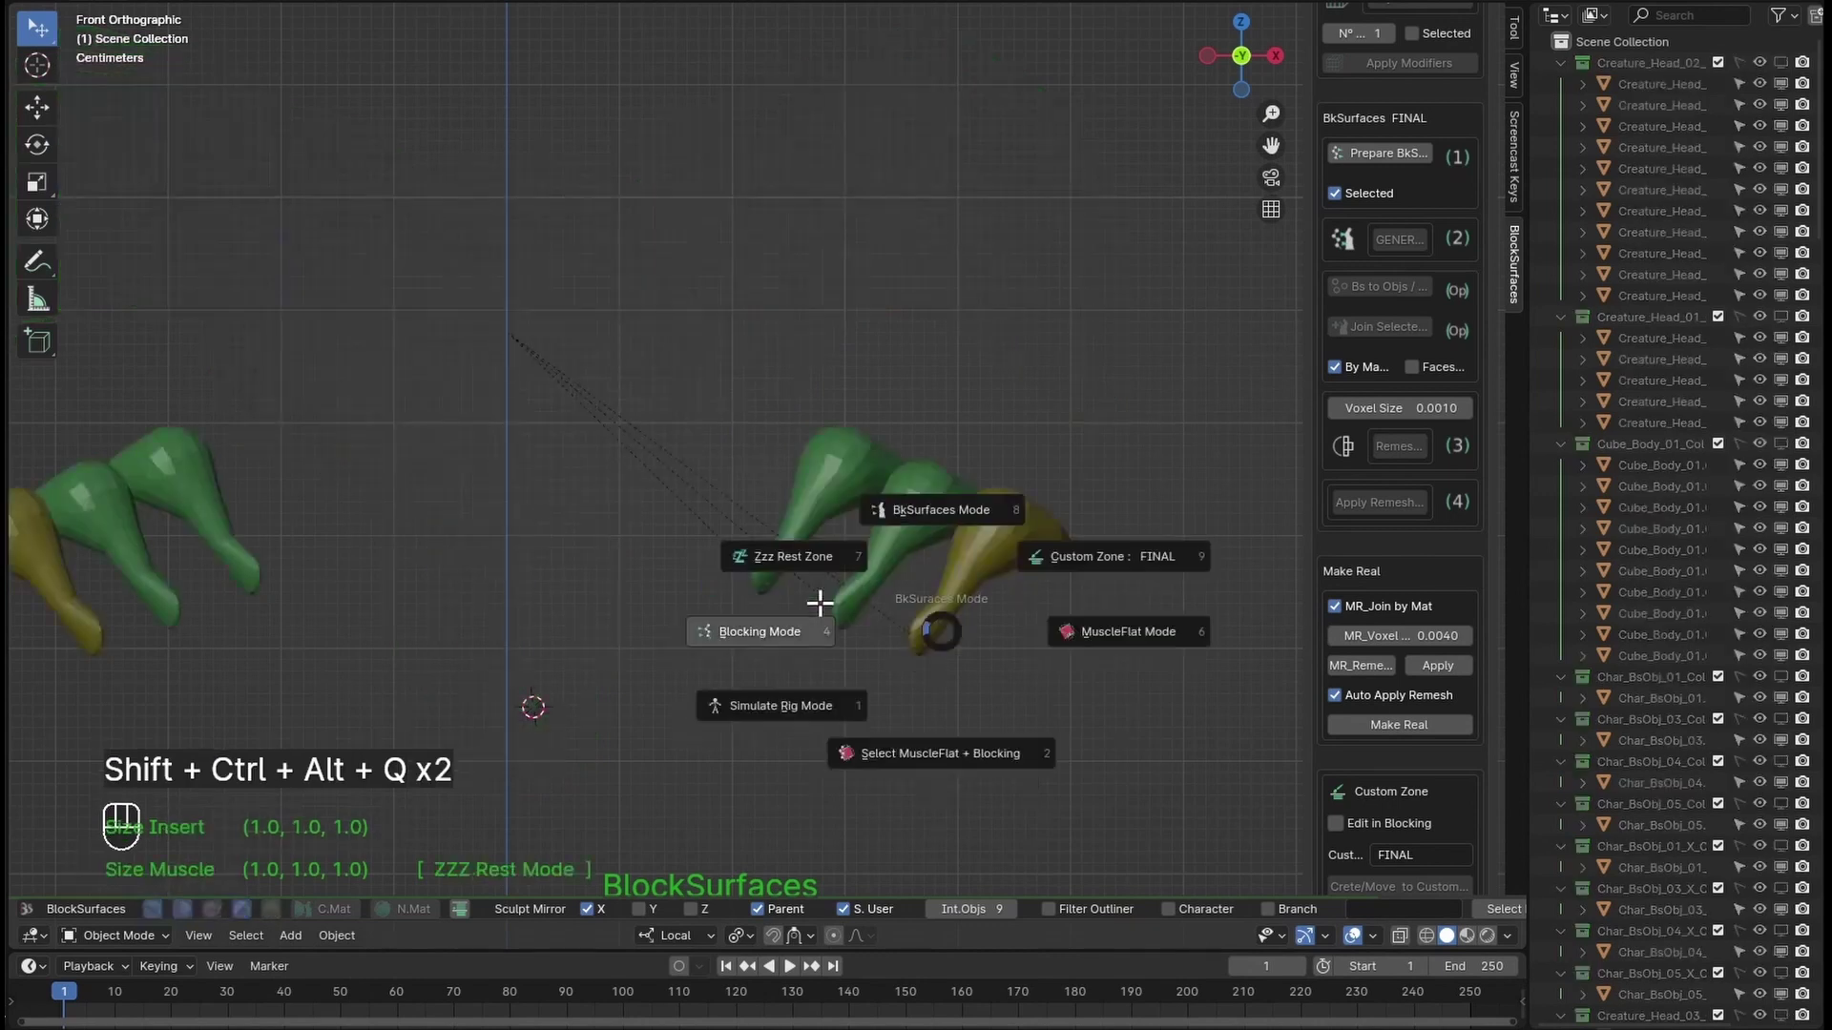
click(775, 630)
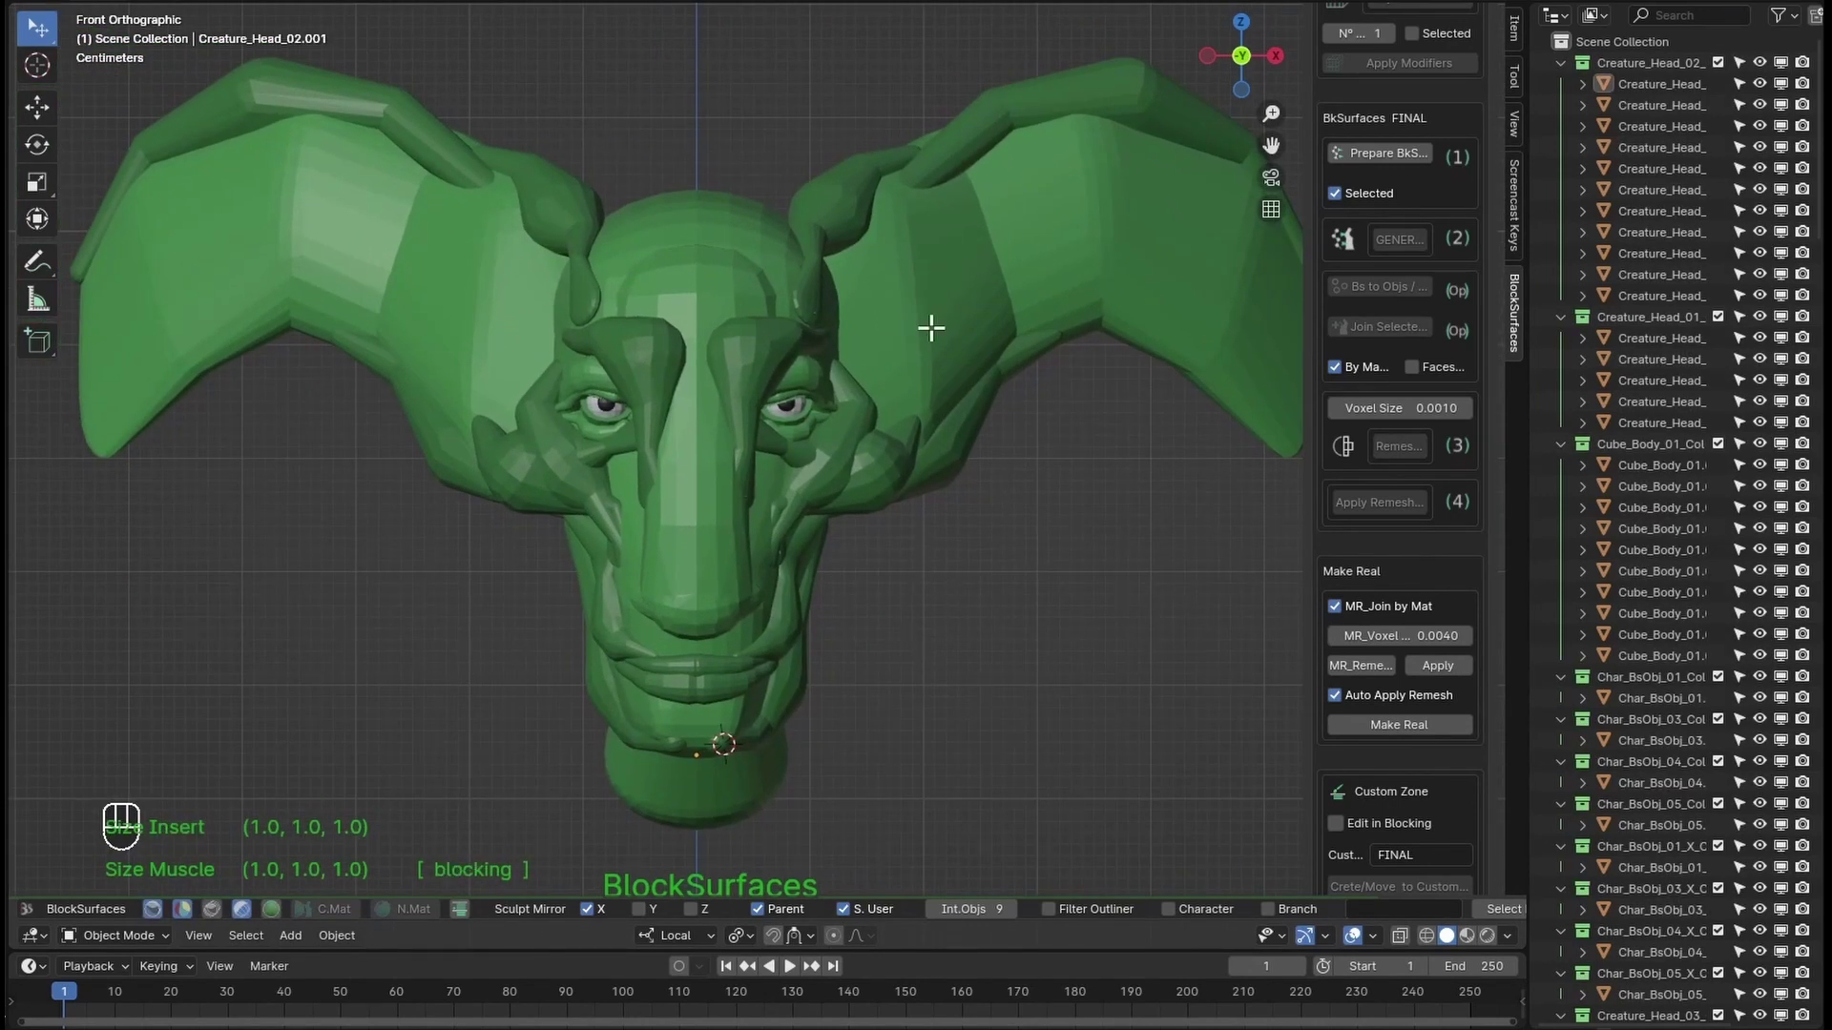
Step: Select the blocking pieces of the ear, its upper rim and the adjoining cheek muscle, and make them real
key(b)
drag(1063, 110, 846, 306)
key(b)
drag(1027, 308, 845, 526)
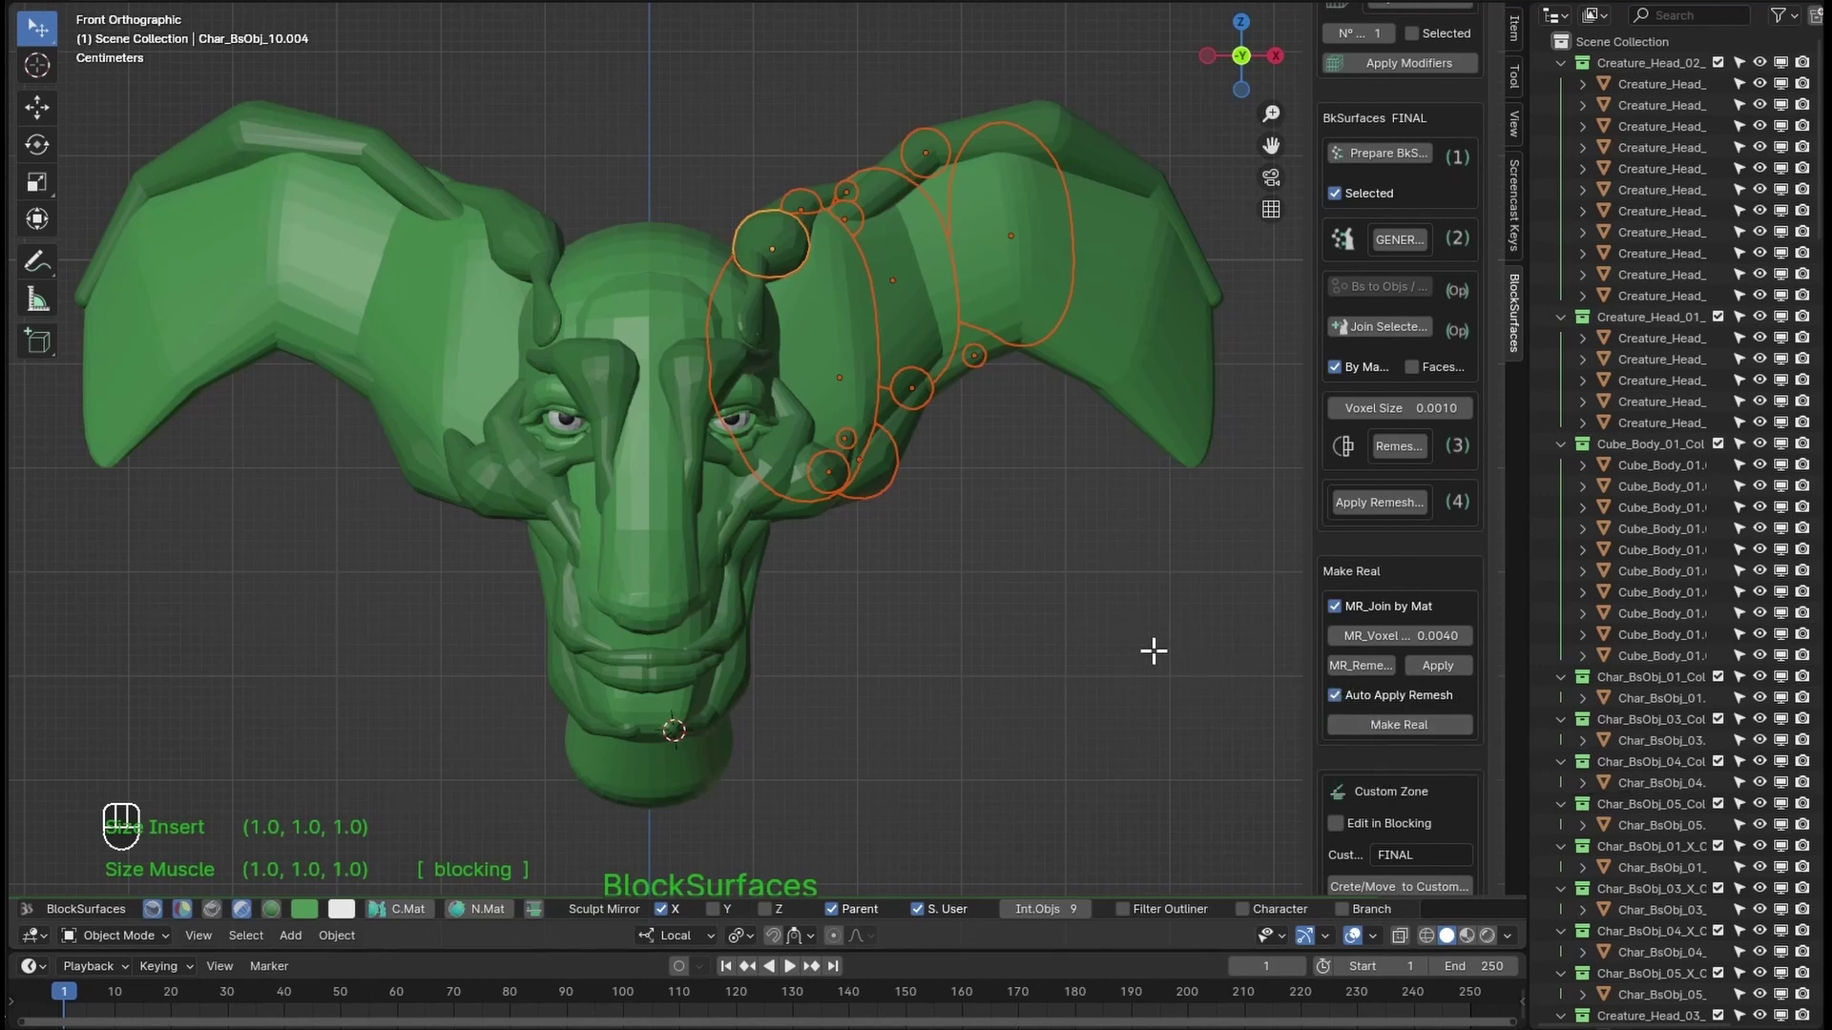
key(alt)
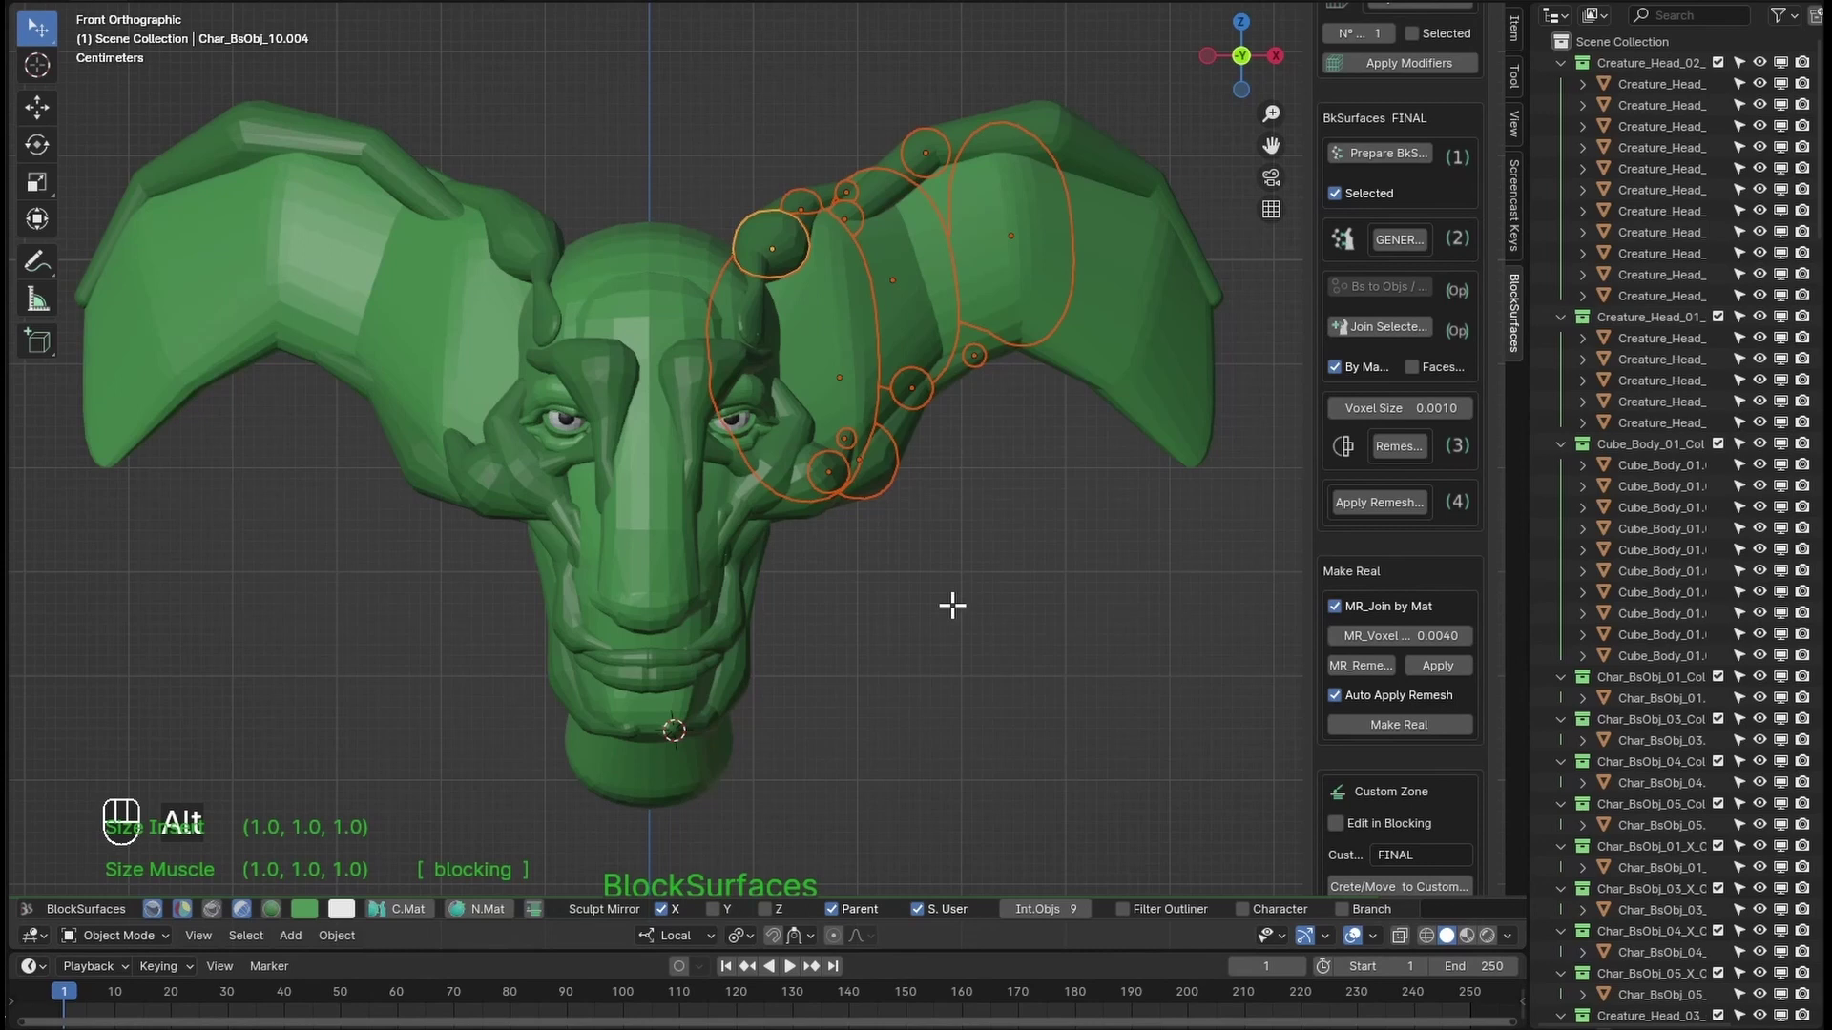
click(923, 650)
Step: Try moving the generated rim mesh and the generated ear mesh
click(781, 245)
key(g)
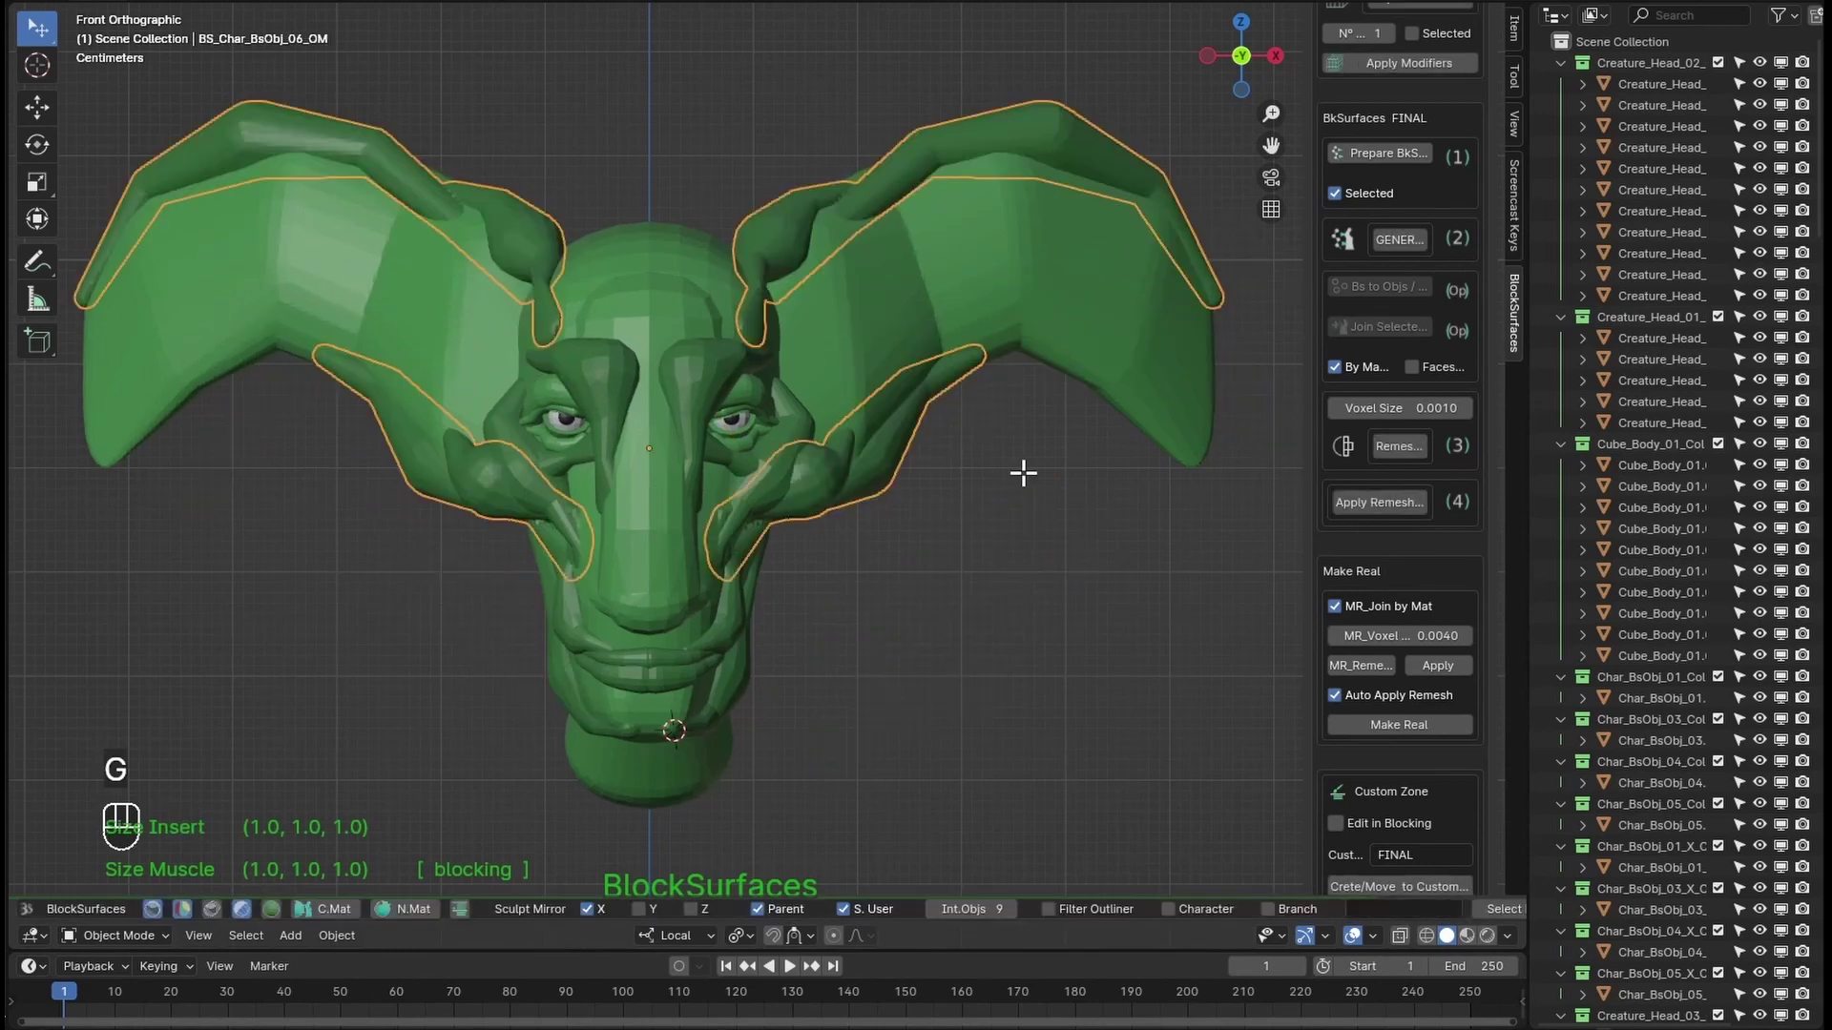
key(g)
key(F4)
key(F4)
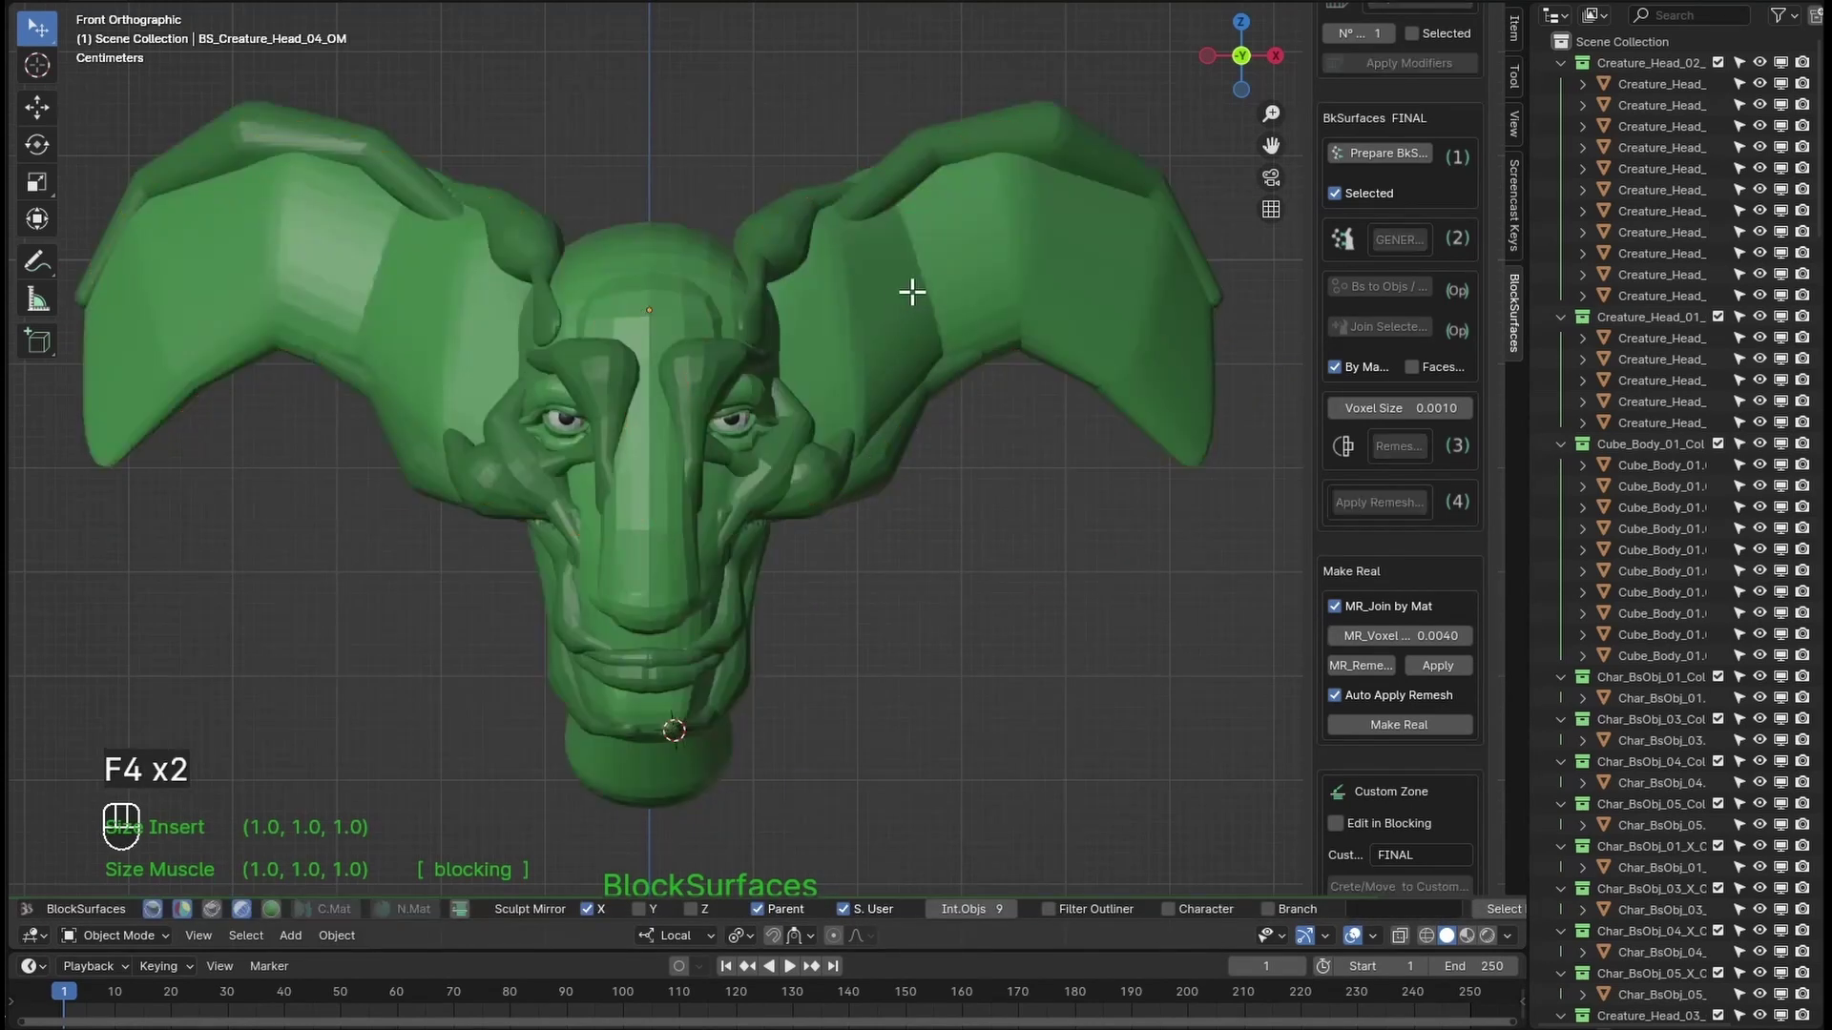
Step: Sculpt flowing wrinkle ridges along the inner surface of the mirrored ear mesh
key(Tab)
key(alt+n)
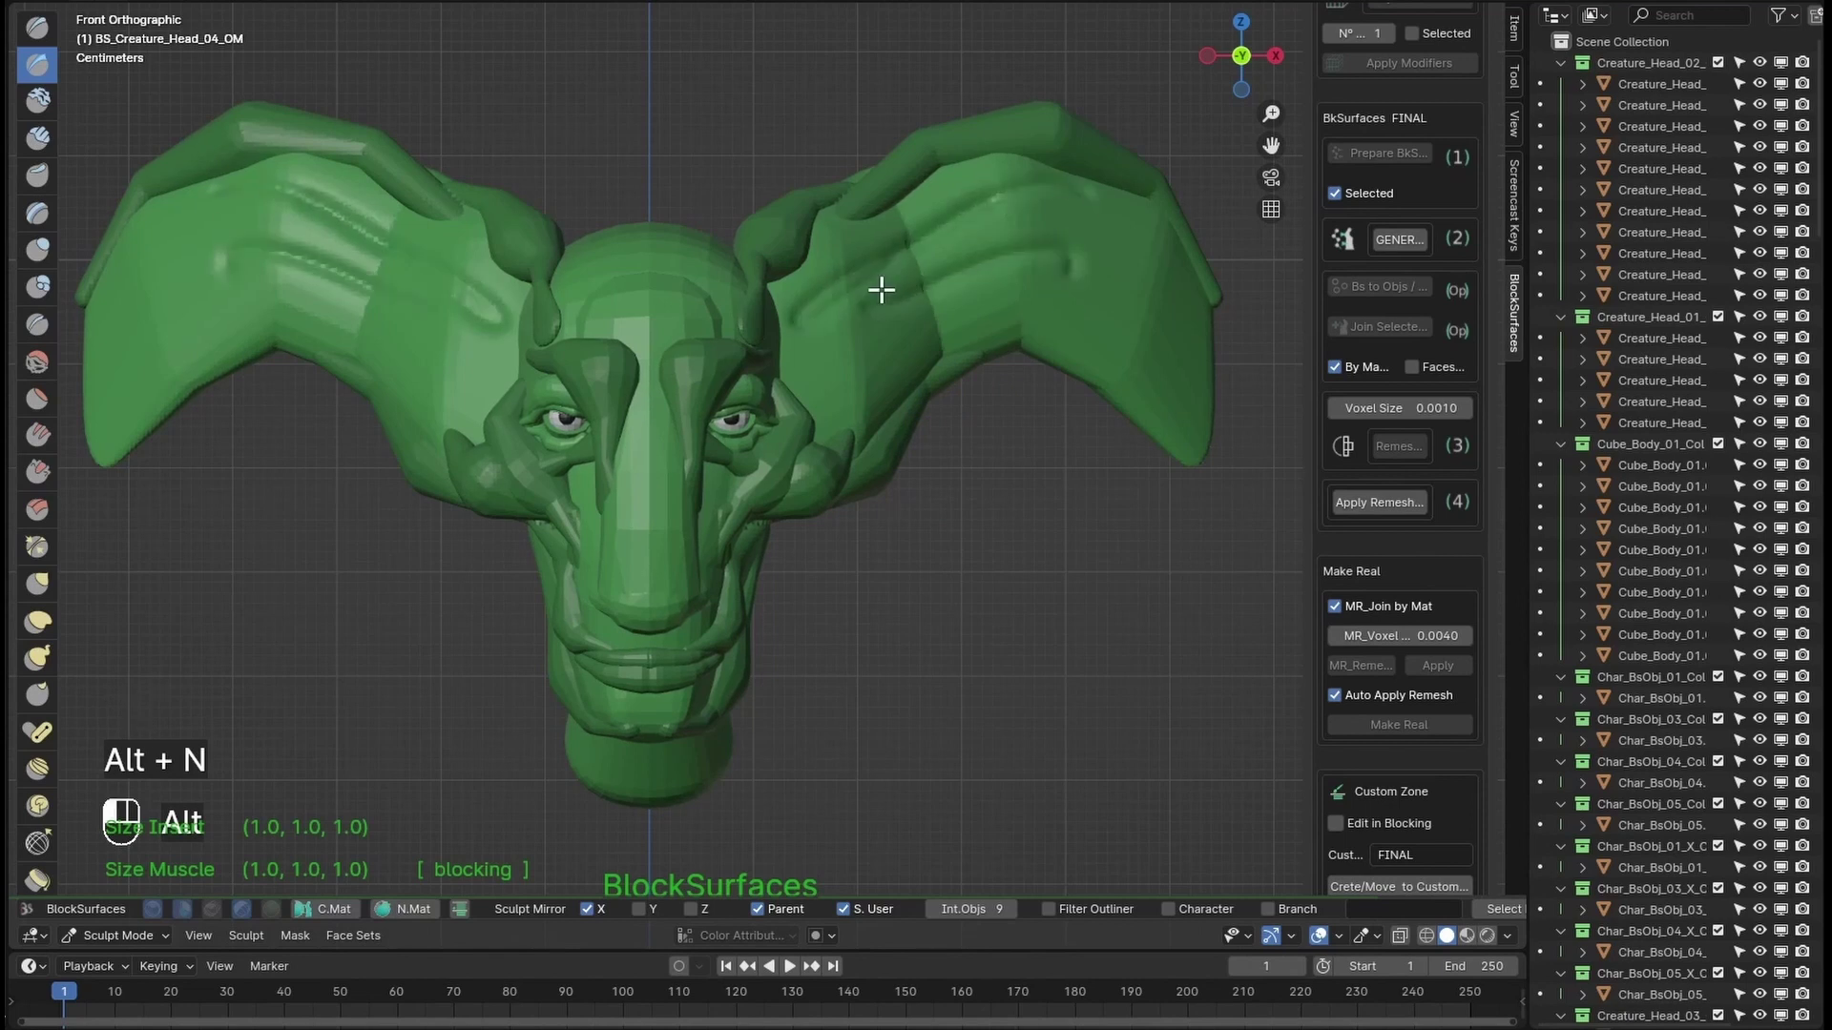
key(Tab)
Step: Inspect the resting ear and hanging pieces in the Zzz Rest Zone and return to Blocking Mode
key(shift+ctrl+alt+q)
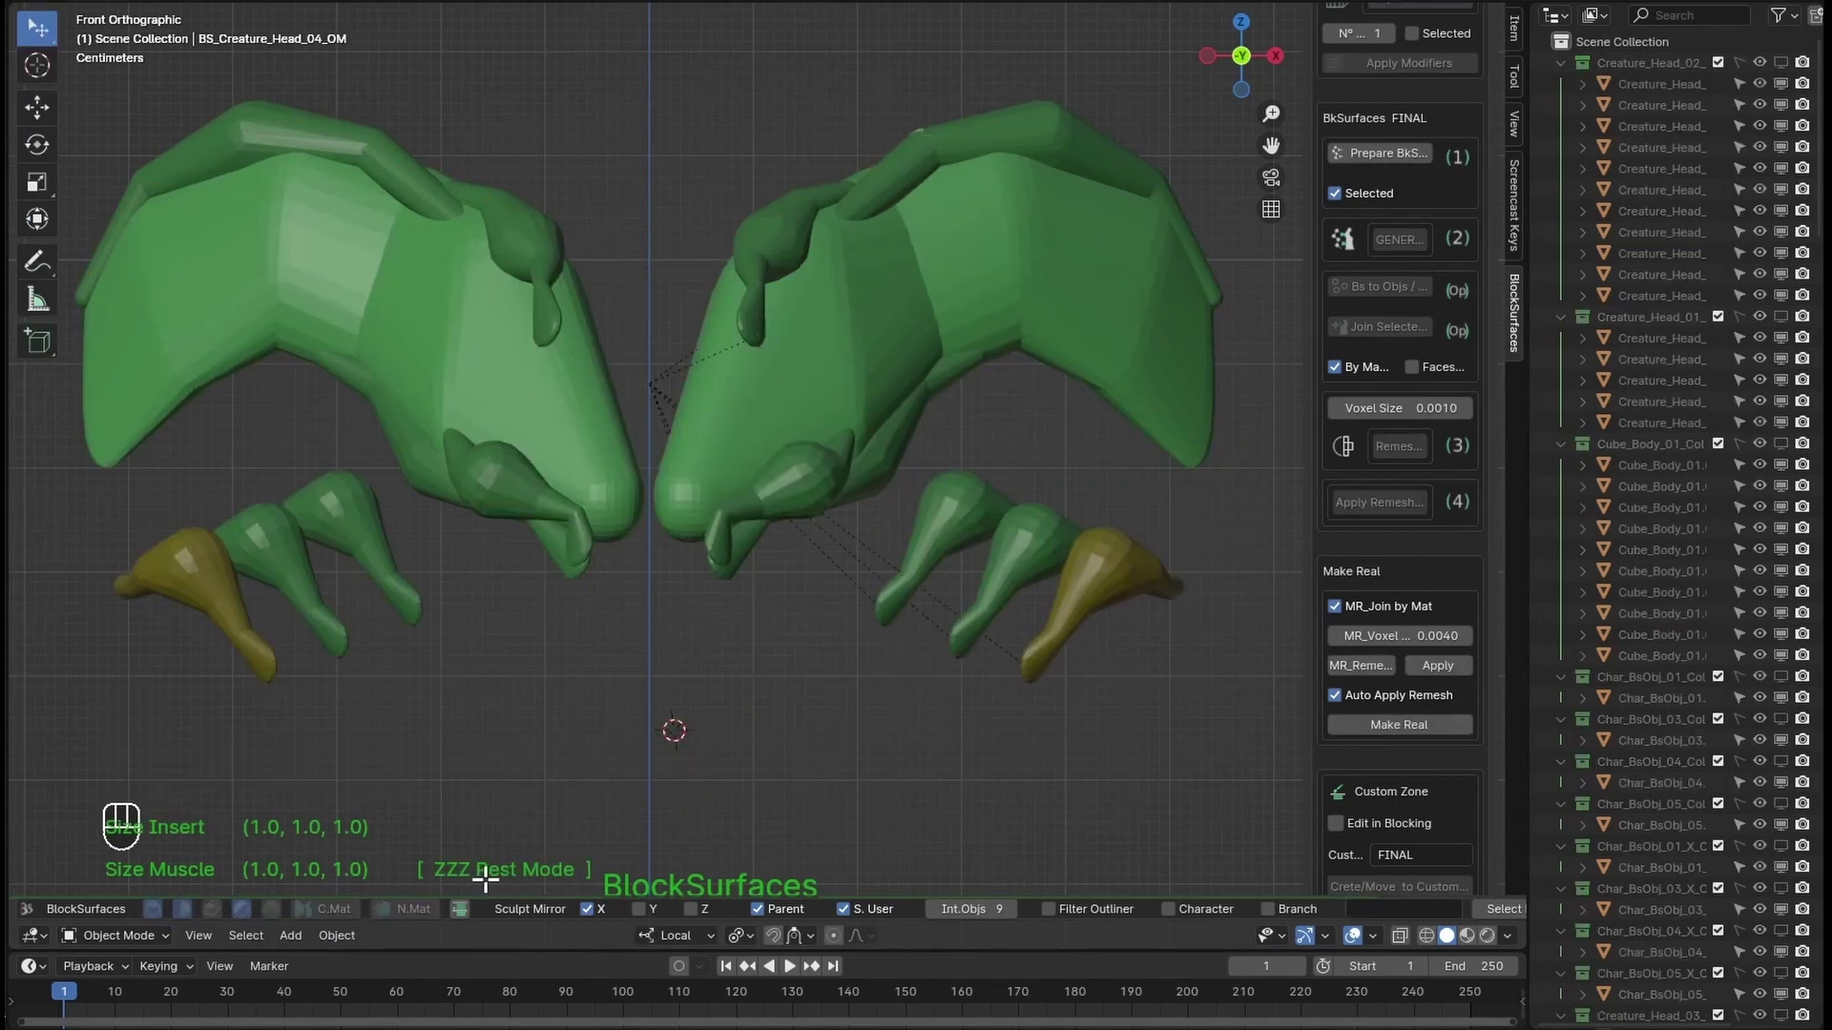
key(shift+ctrl+alt+q)
click(888, 621)
Step: Smooth the wrinkles on the ear mesh and sculpt strokes along the upper rim mesh
click(936, 392)
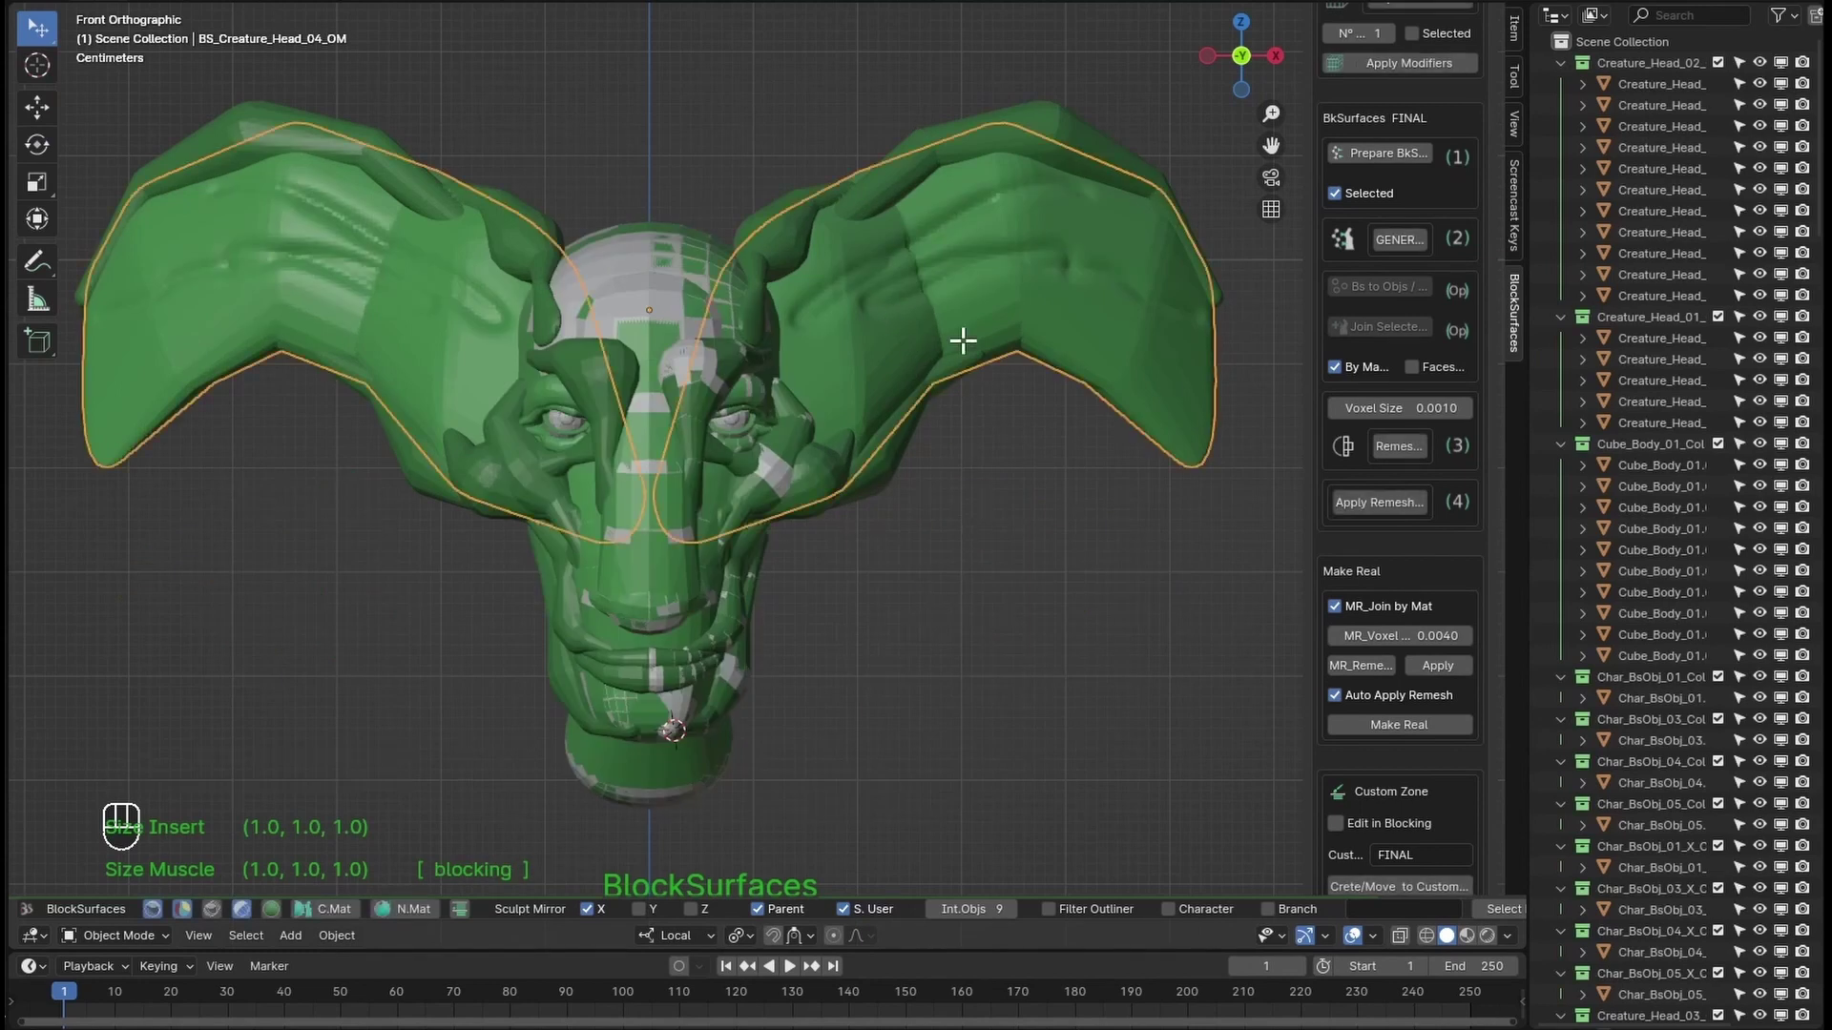
key(Tab)
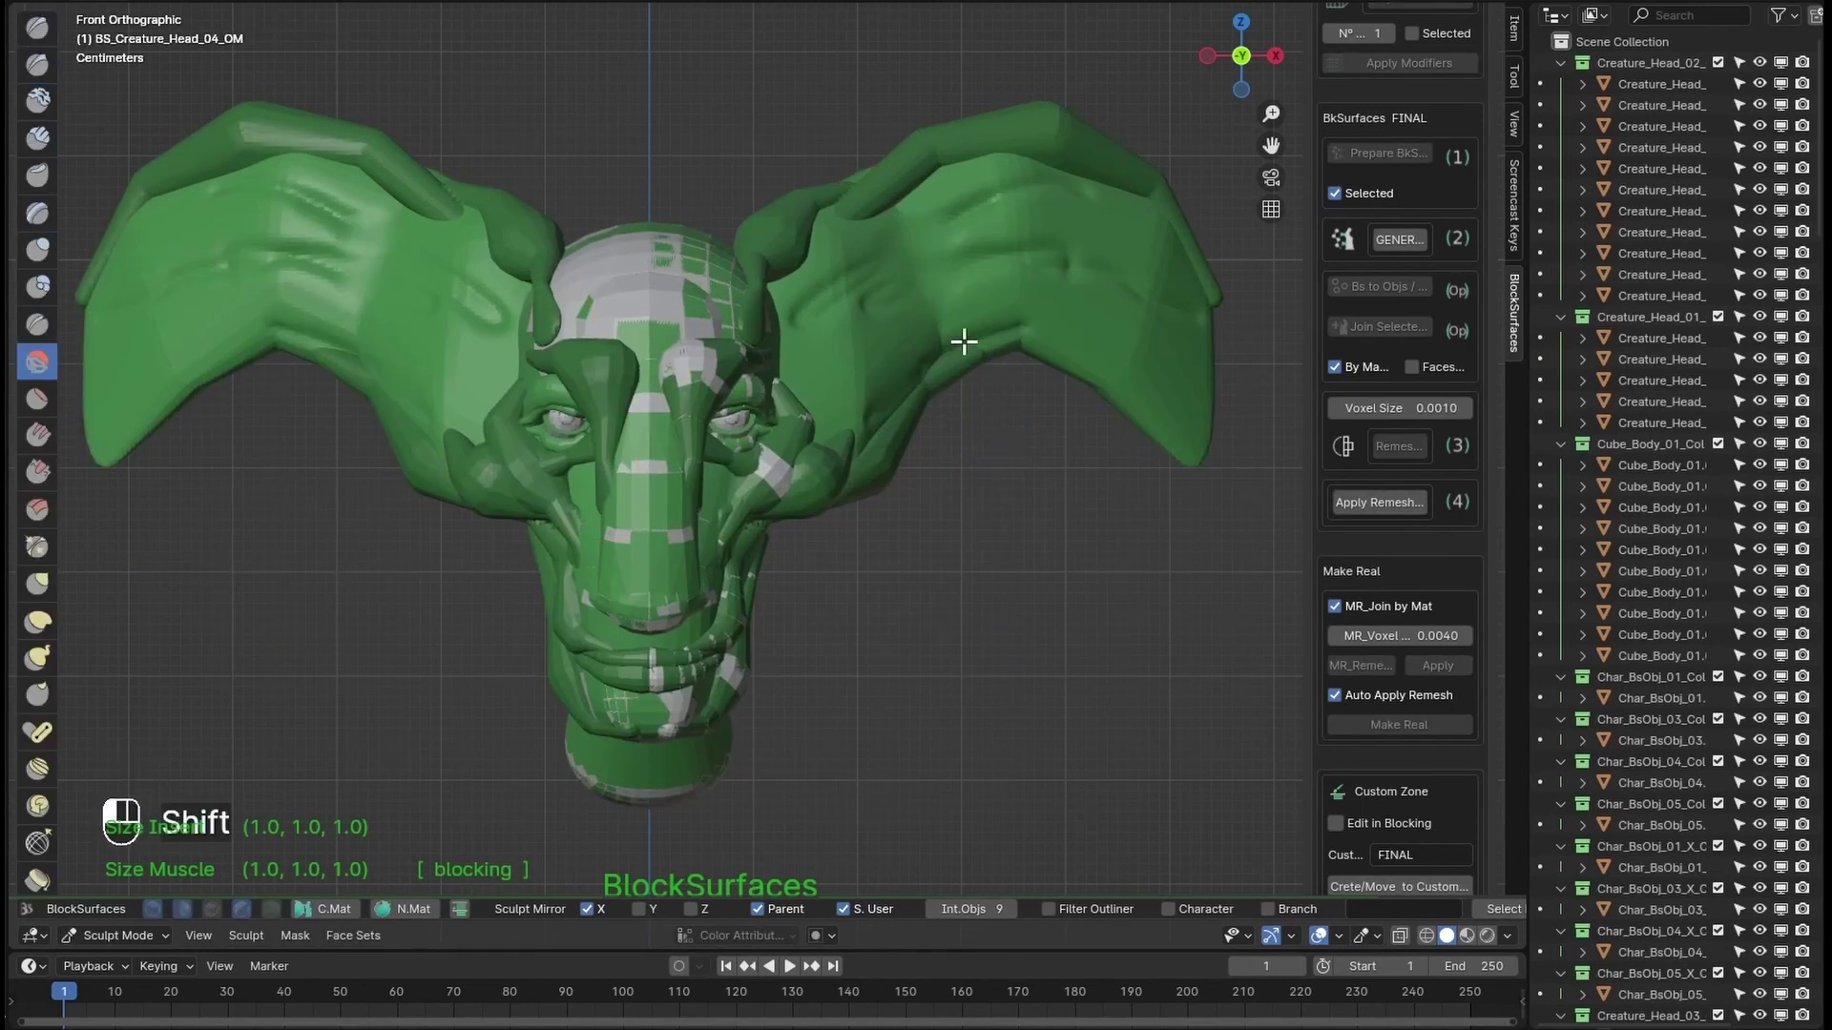
shift+drag(964, 342, 1017, 339)
key(alt+q)
mouse_move(900, 184)
mouse_down()
mouse_move(1161, 184)
mouse_move(1095, 135)
mouse_move(832, 212)
mouse_up()
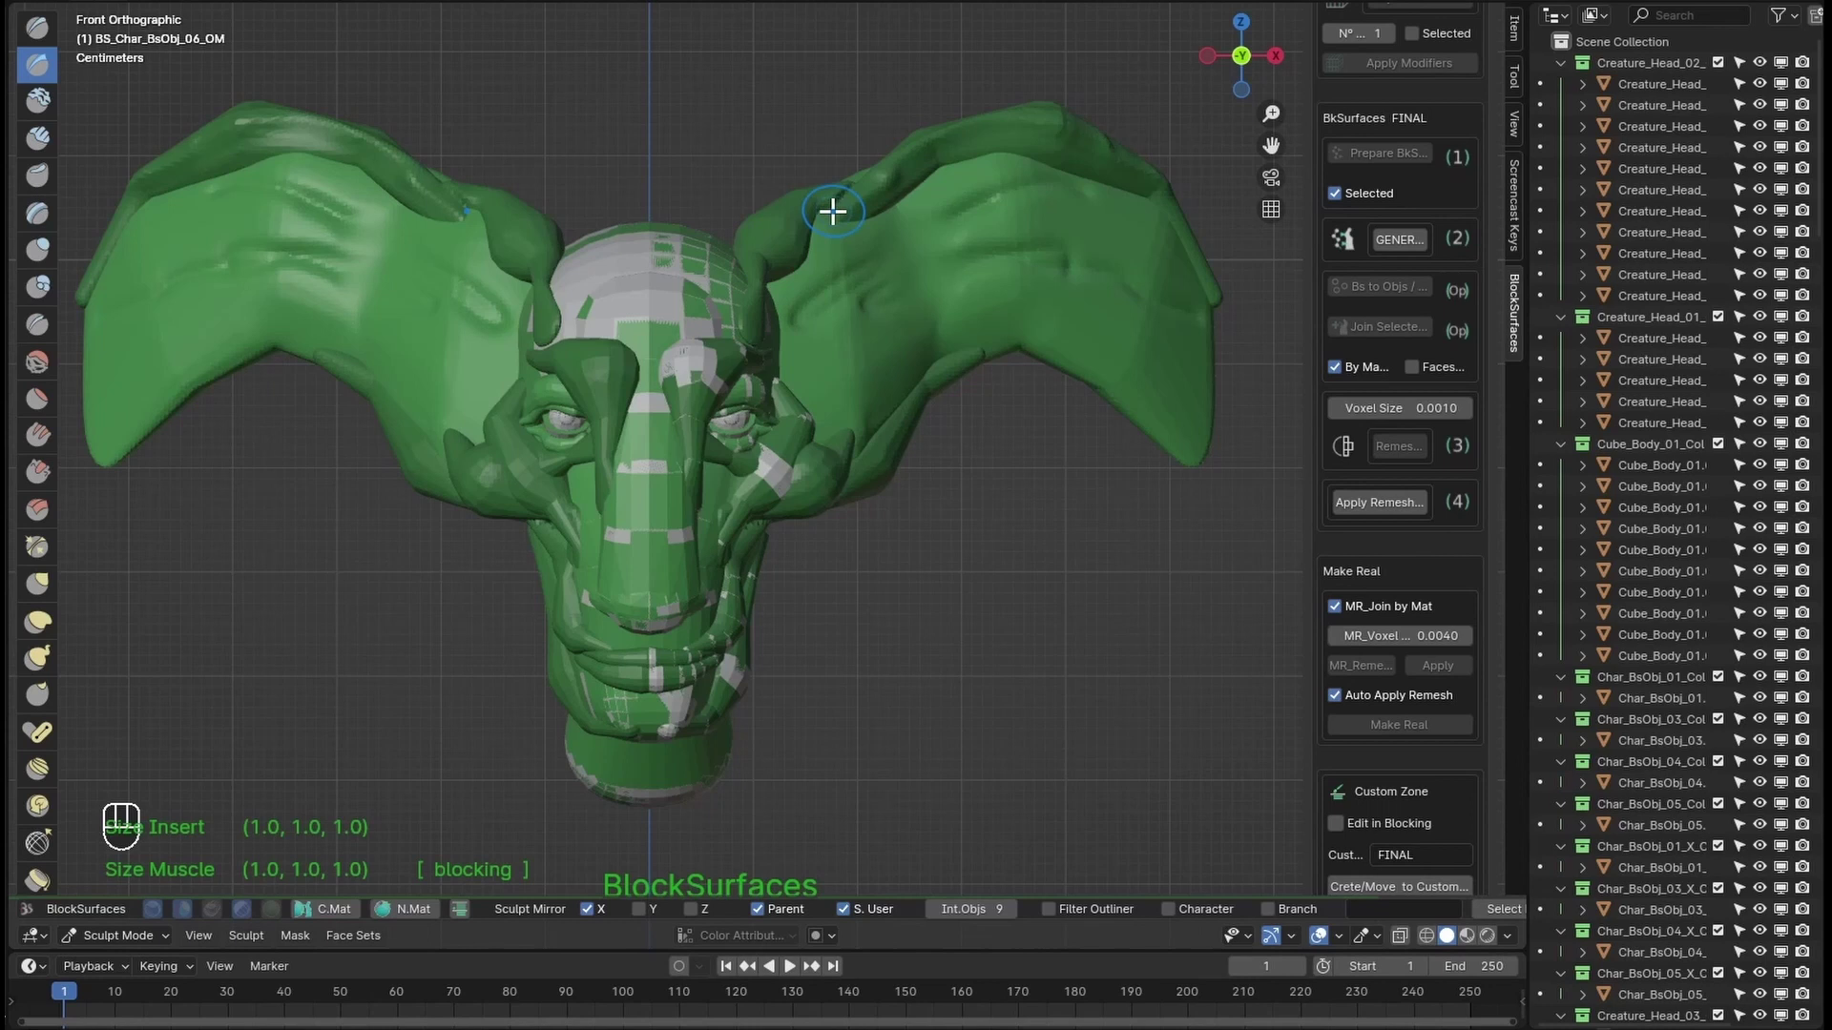
key(Tab)
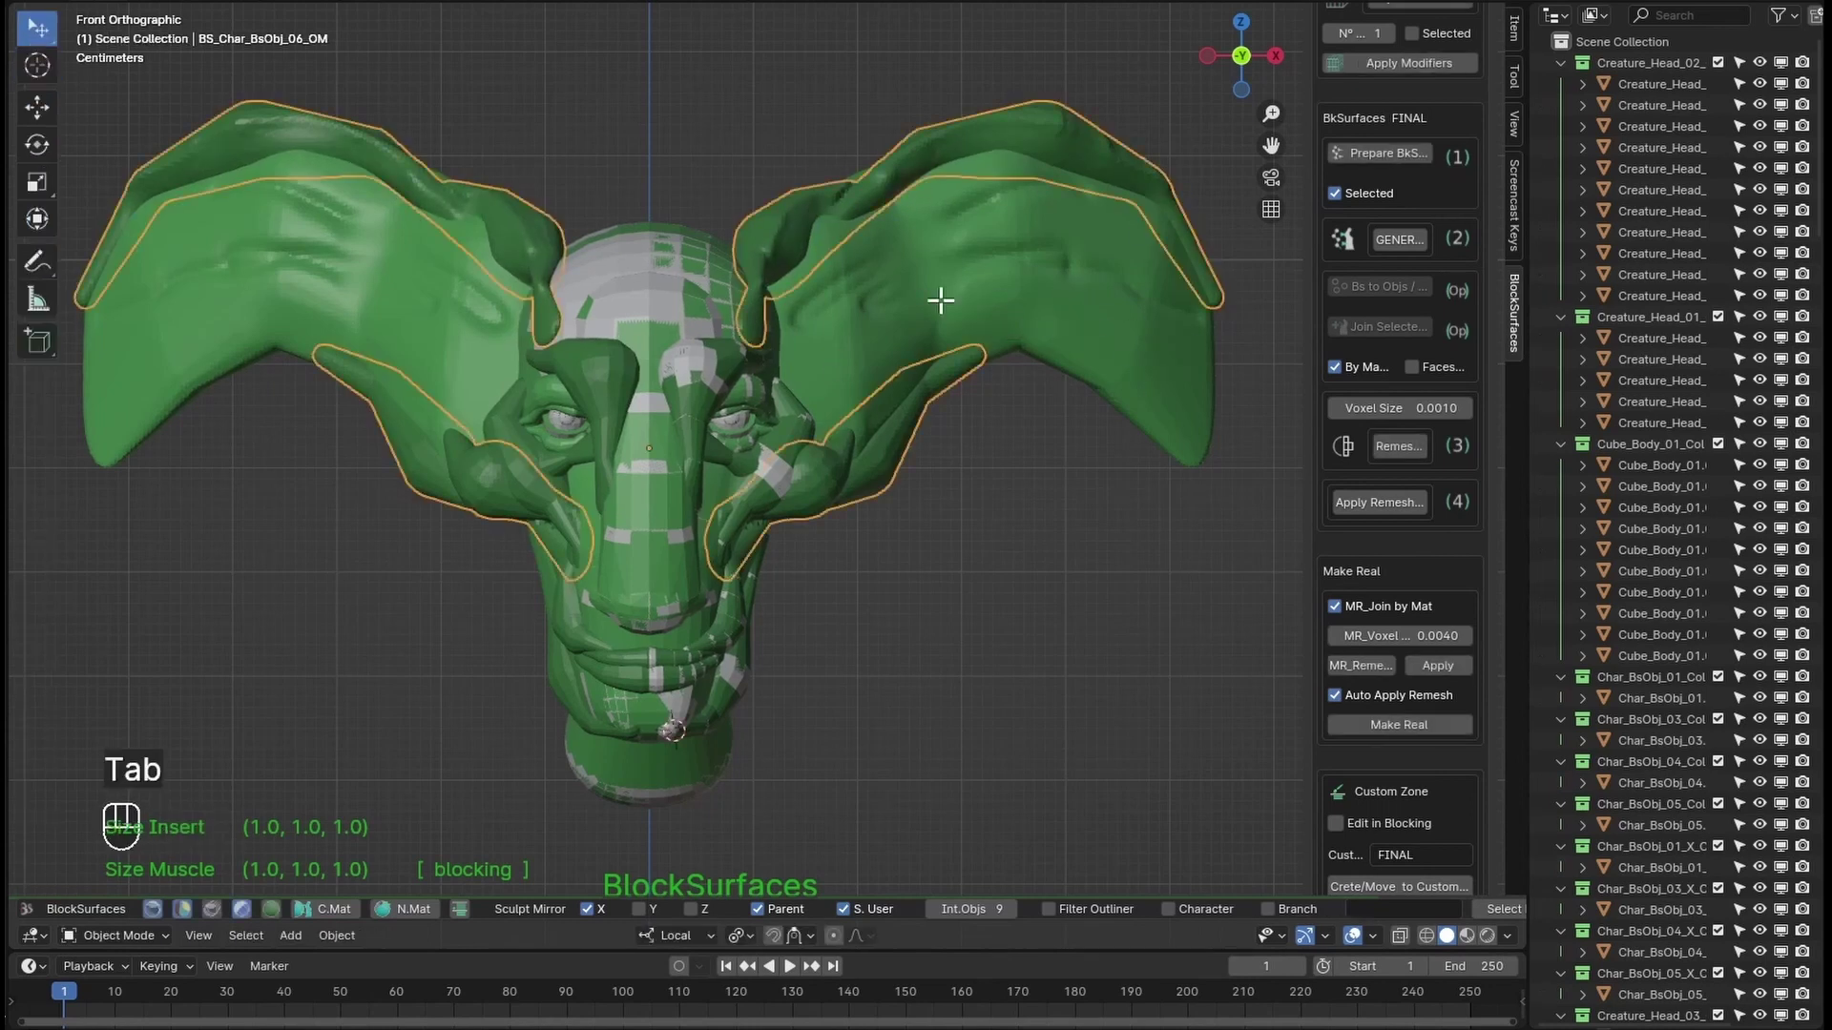
Step: Select the ear mesh together with the rim mesh and join them into one object
key(b)
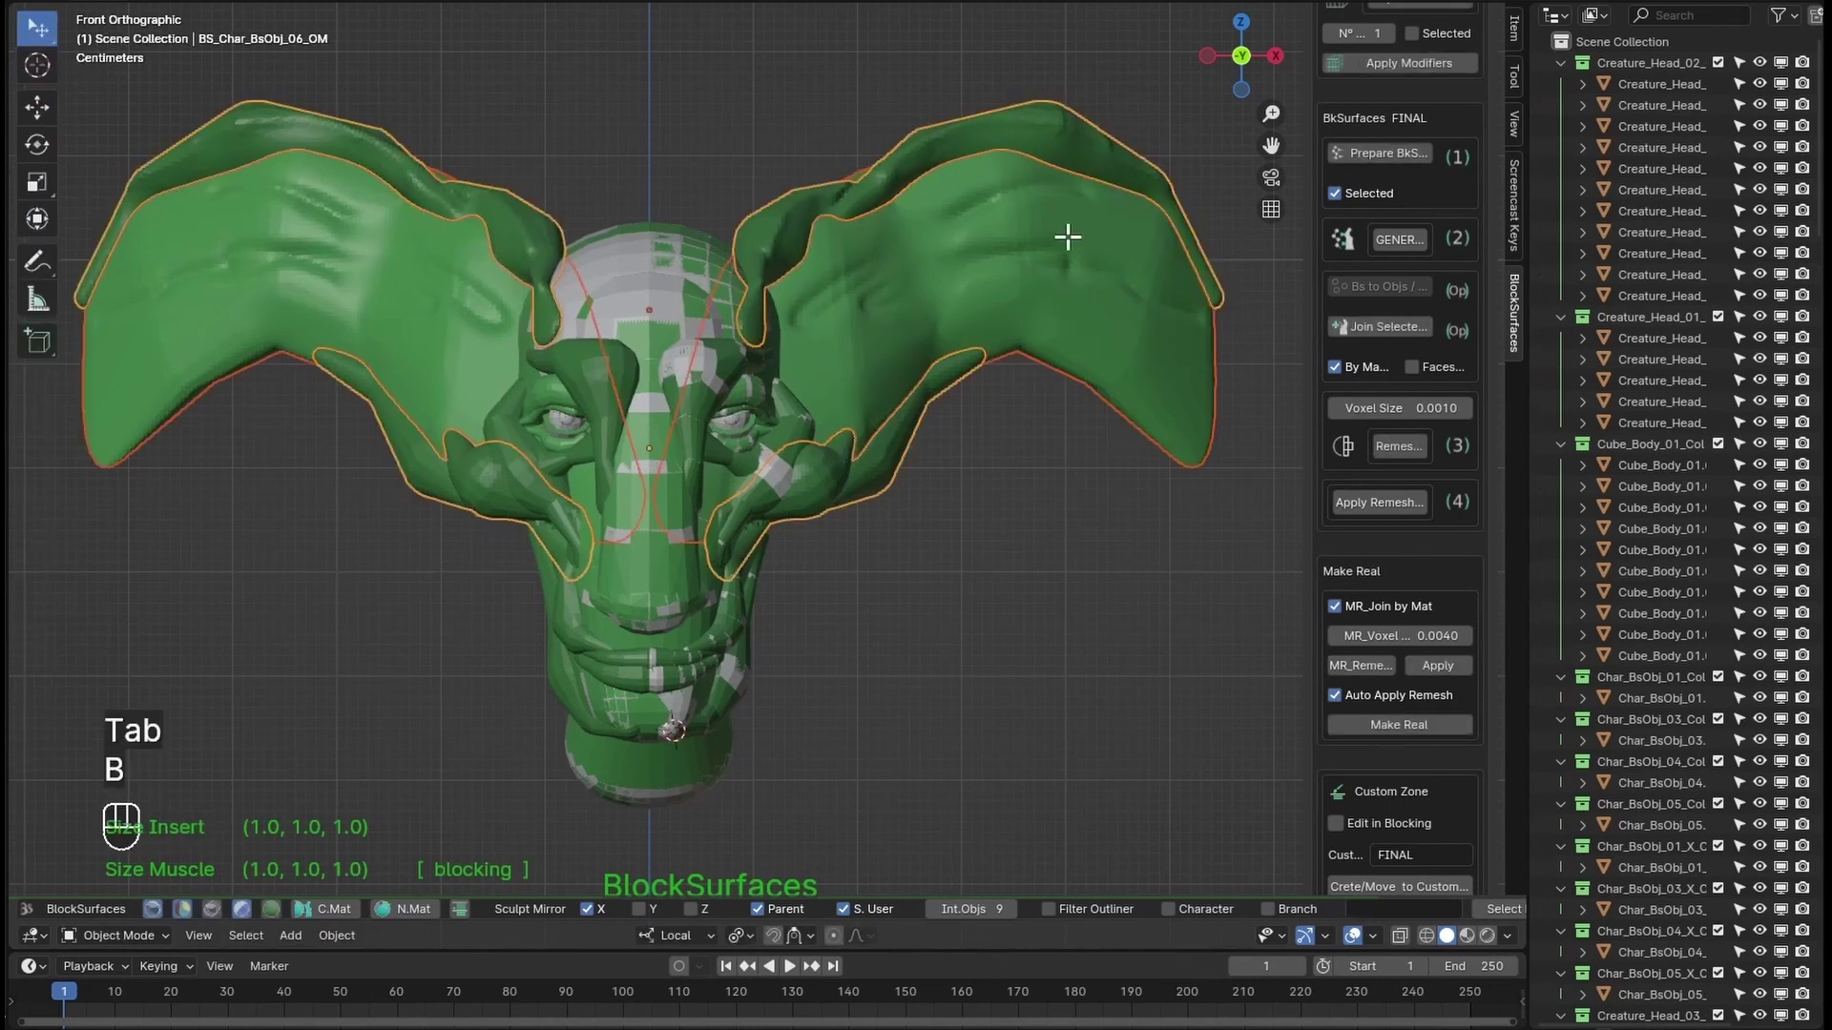
right_click(985, 486)
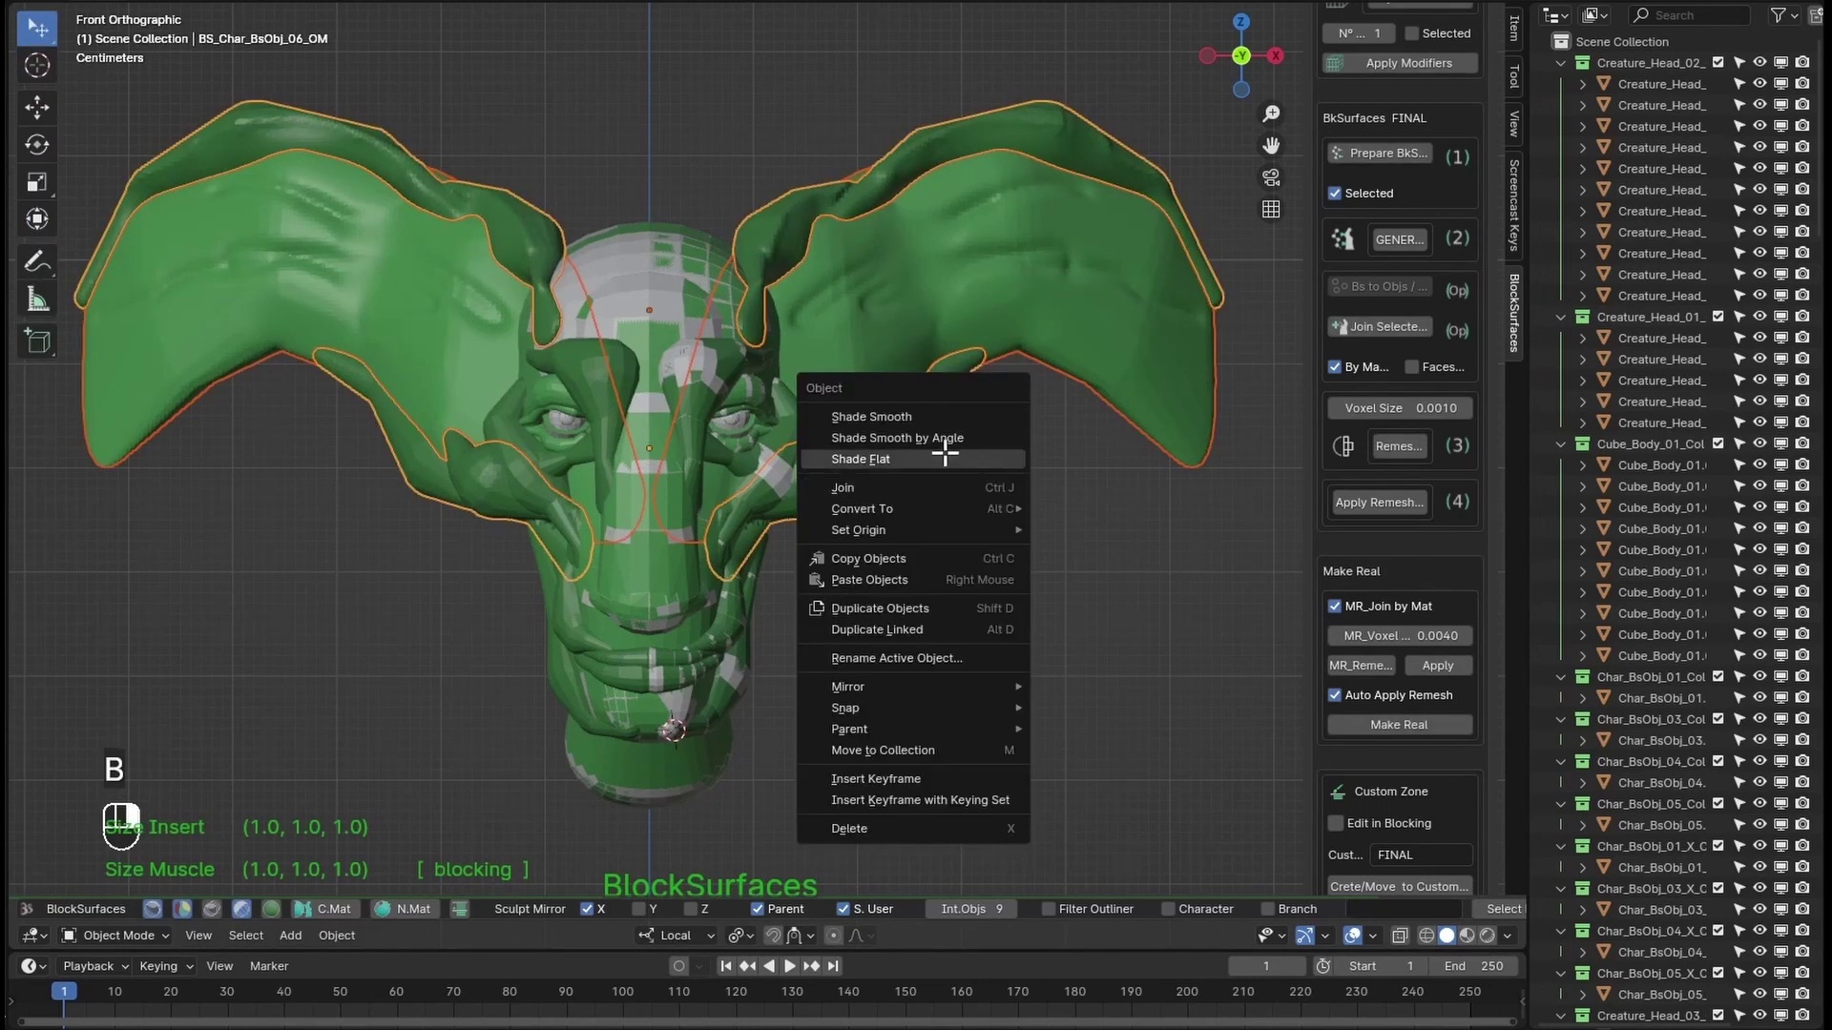
click(882, 487)
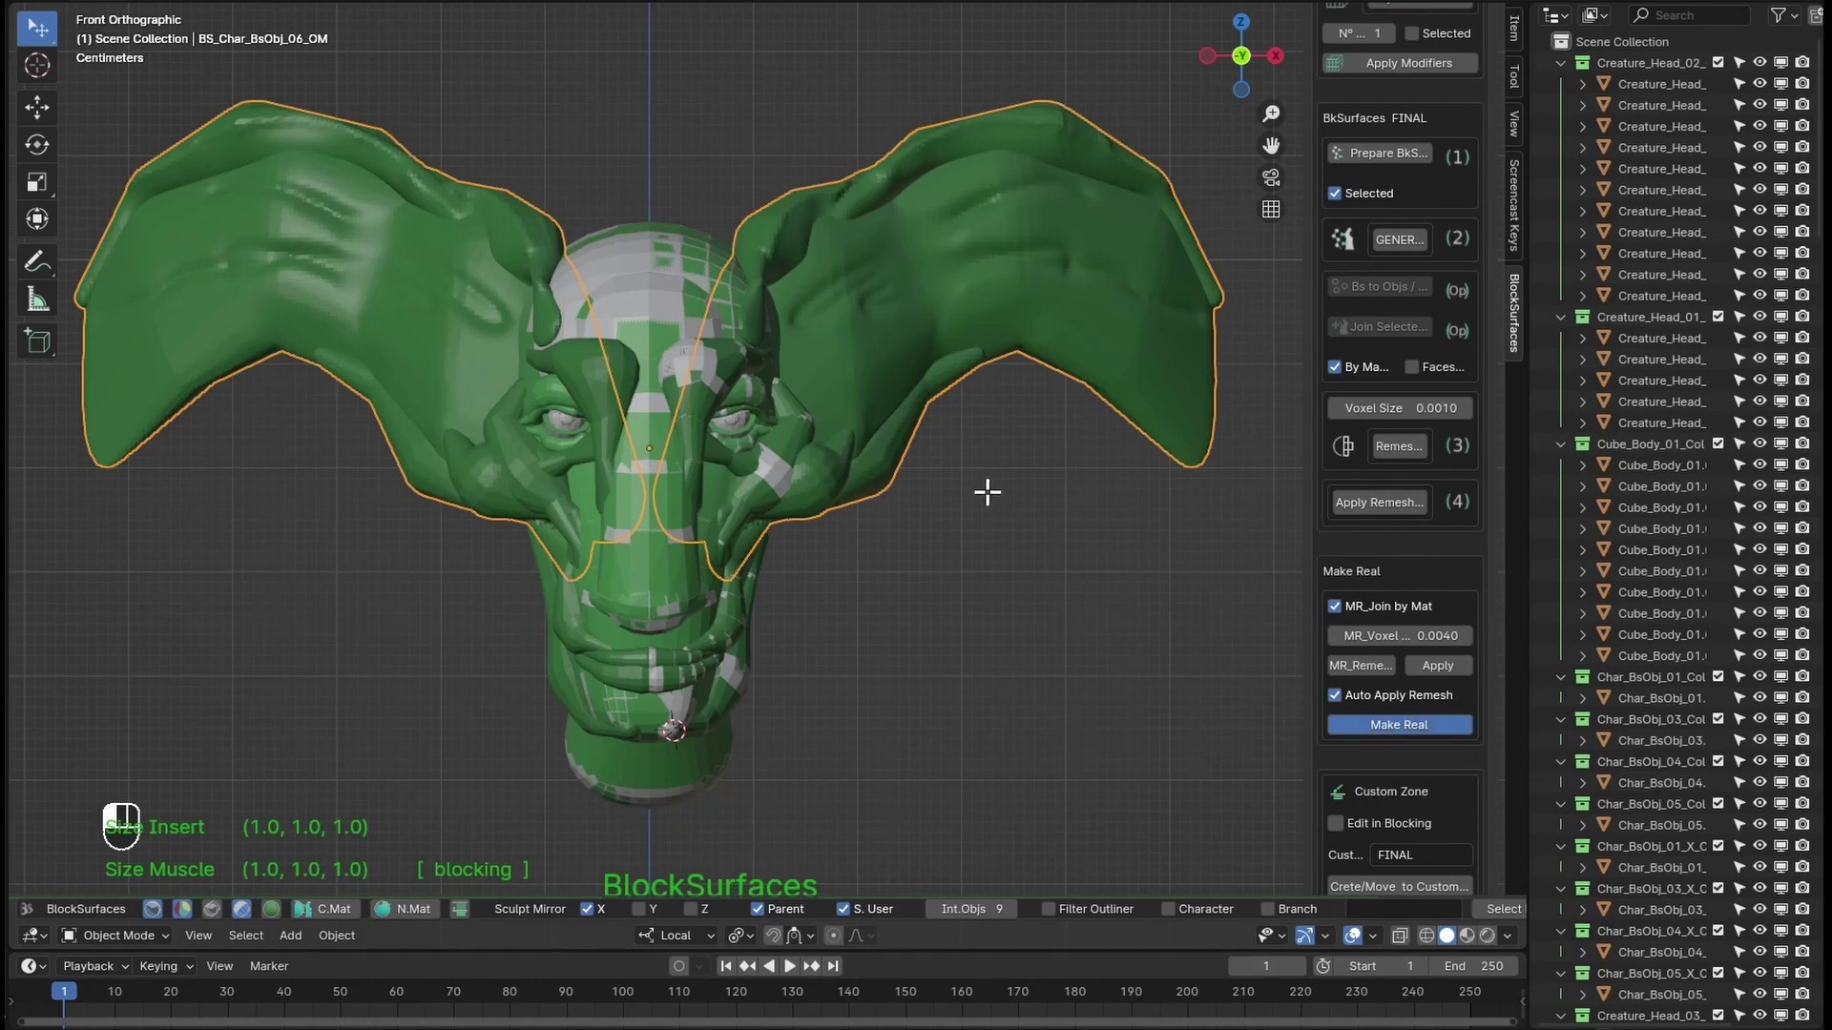
Step: Smooth the joined ear mesh along its upper rim, inner surface and lower cheek transition
key(Tab)
click(1008, 359)
shift+drag(920, 193, 1126, 210)
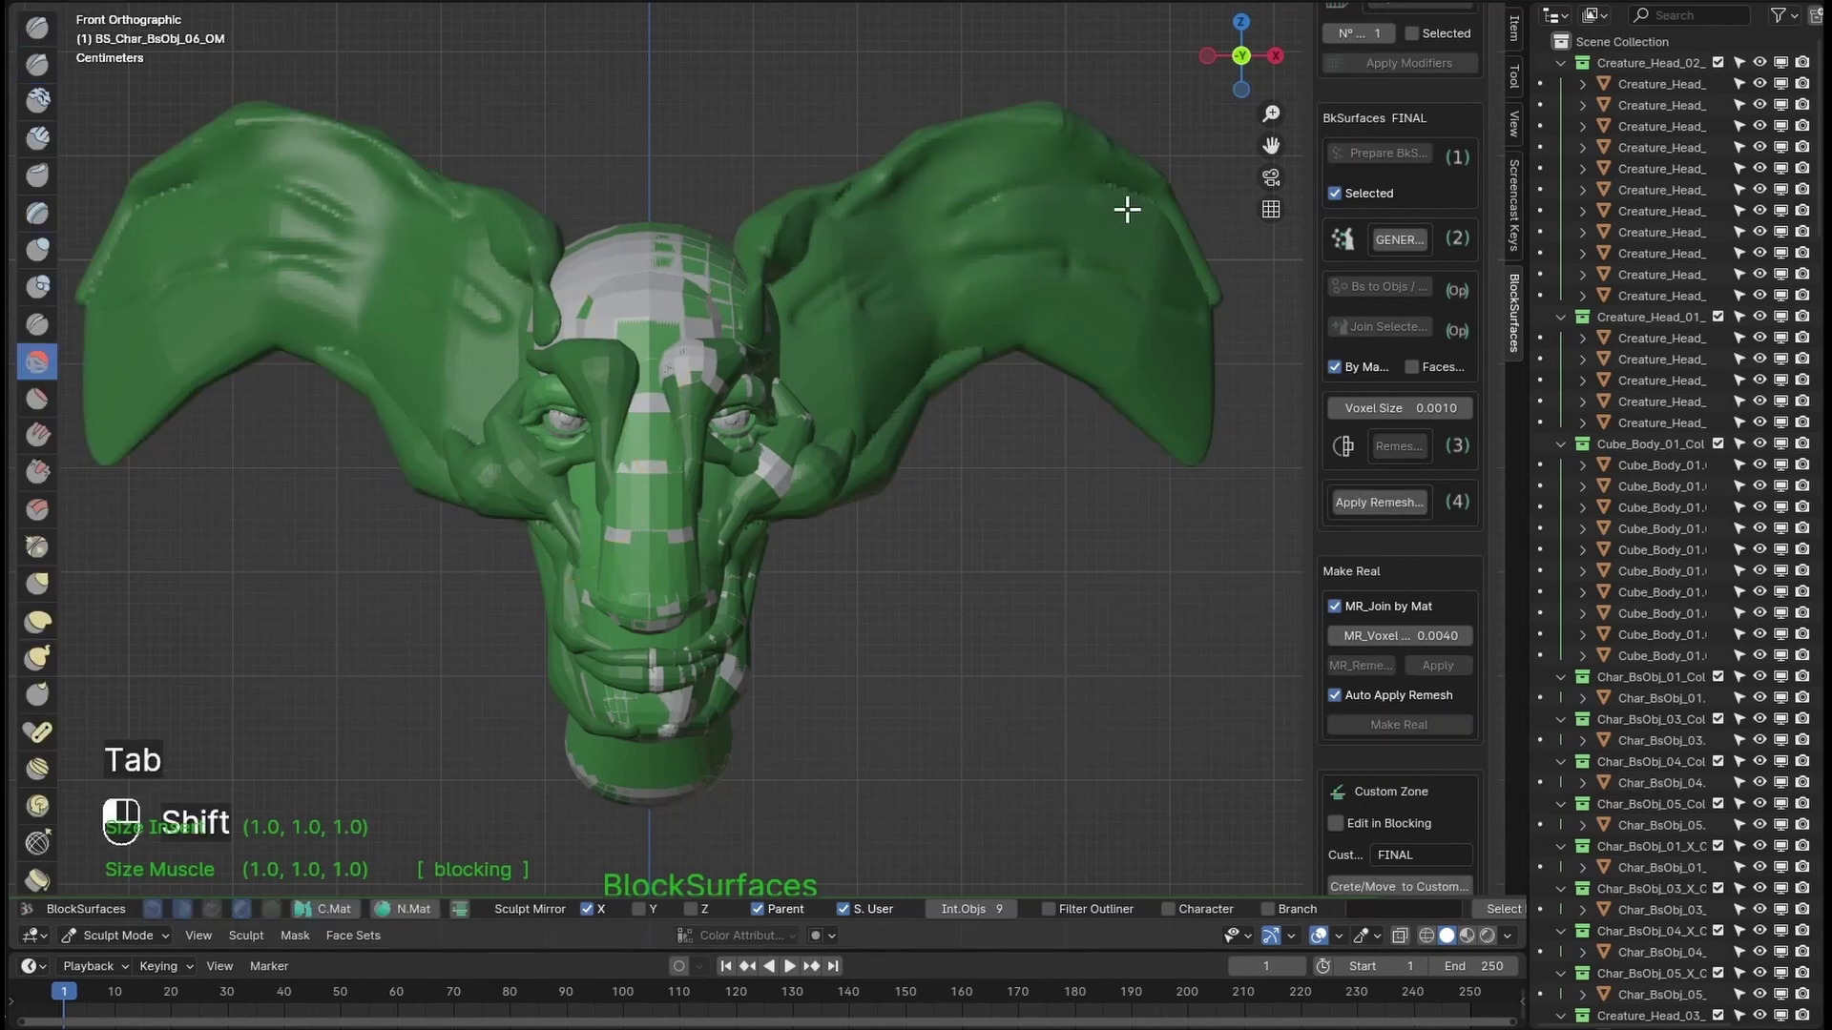
shift+drag(915, 386, 828, 441)
mouse_move(959, 218)
shift+mouse_down()
mouse_move(1034, 176)
mouse_move(809, 222)
shift+mouse_up()
key(Tab)
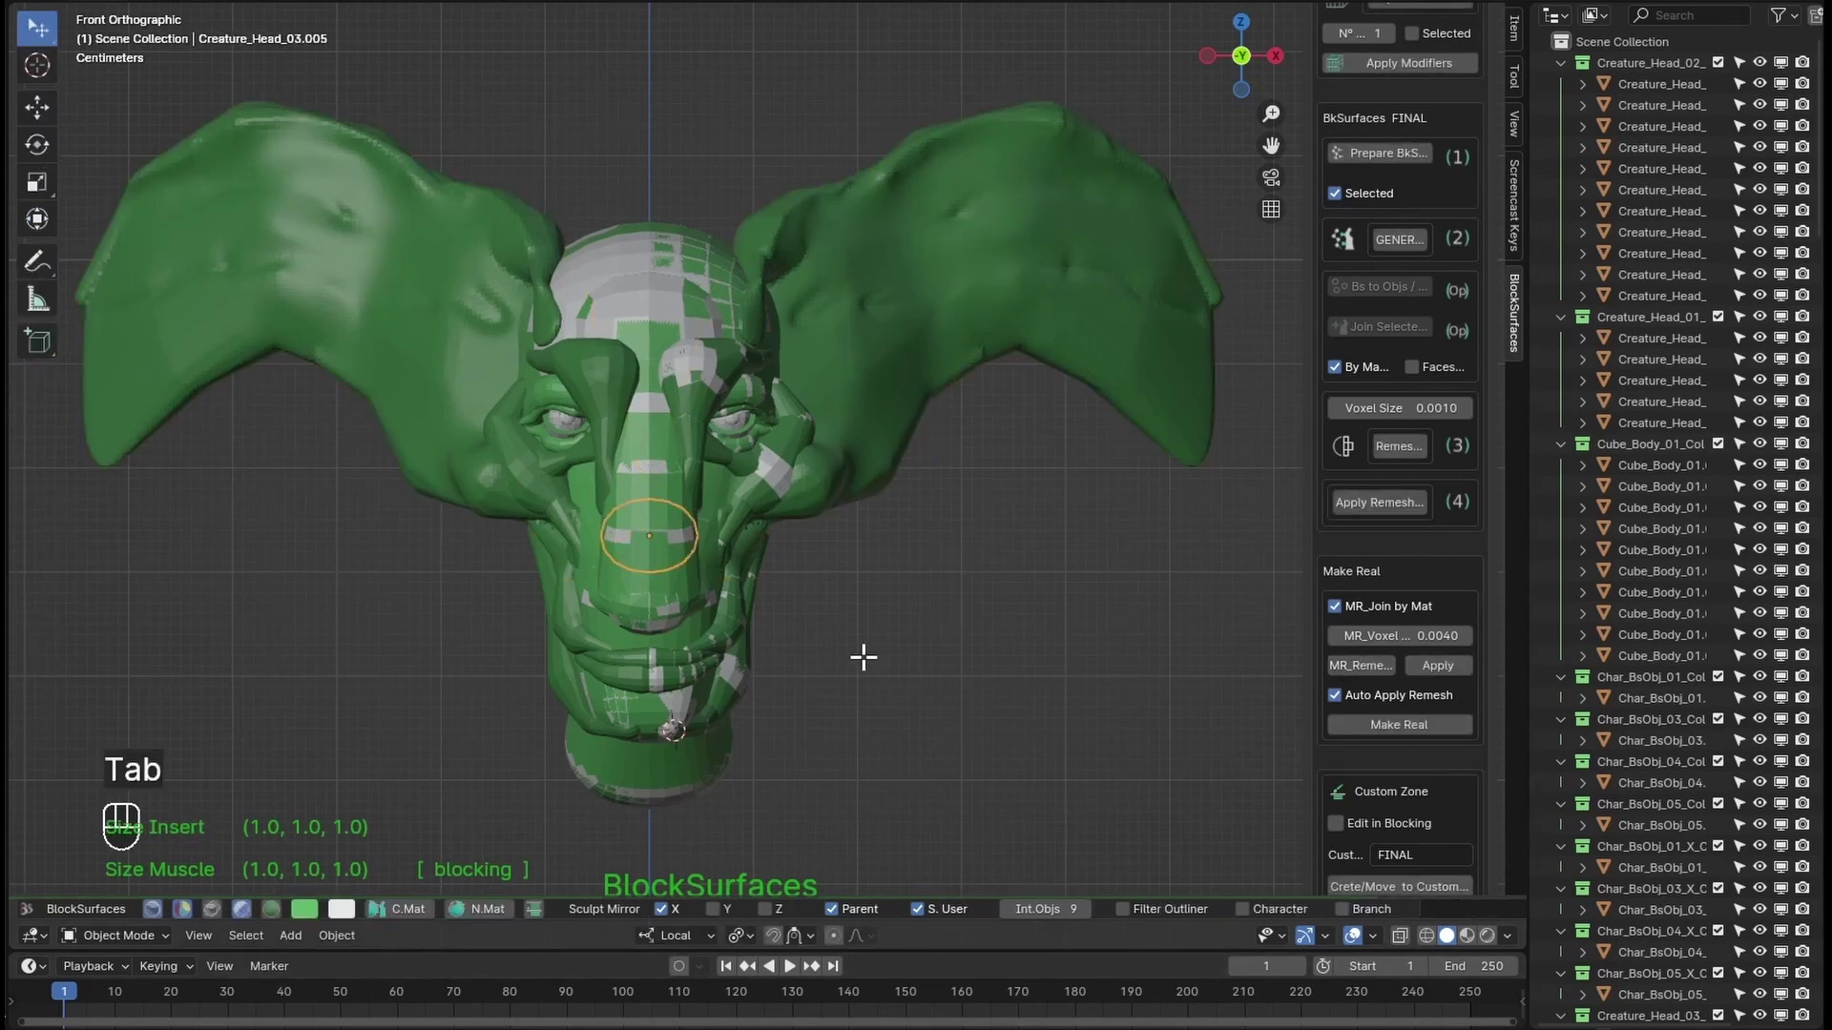
Step: Clear the grey overlapping patches from the head and make the brow muscle pieces real
click(247, 904)
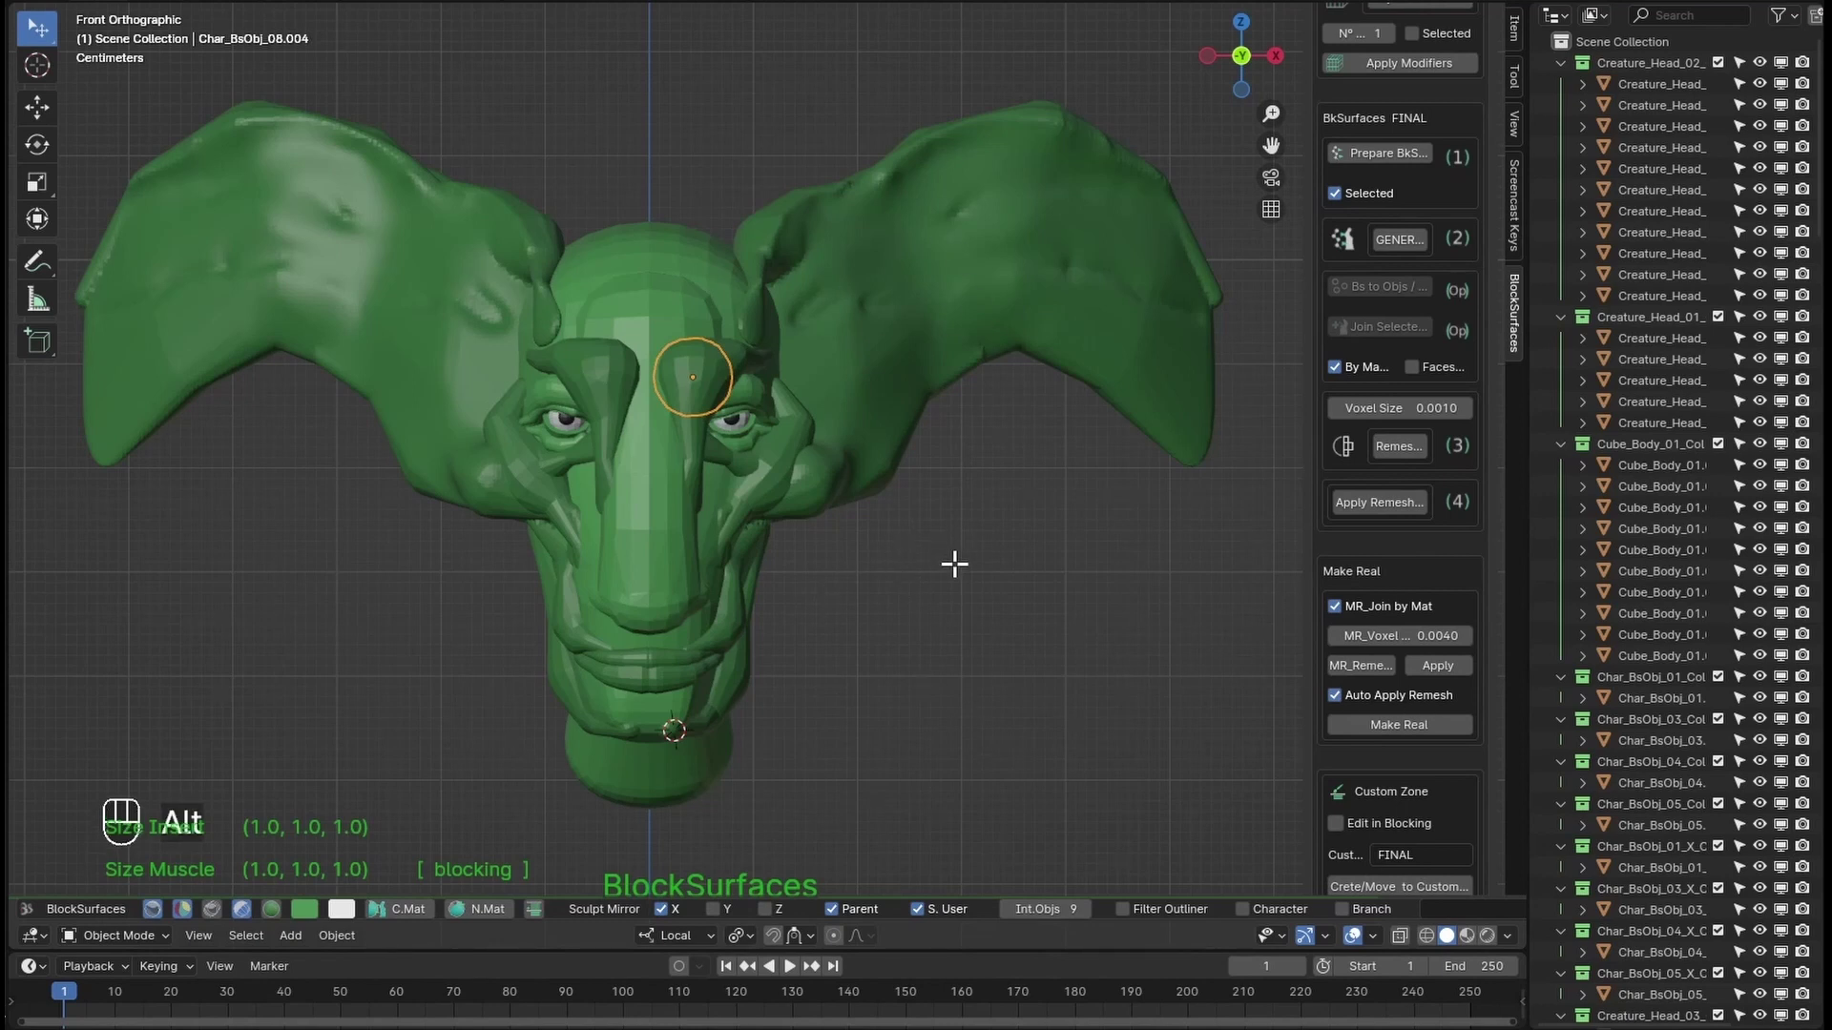
key(alt+a)
click(701, 377)
Step: Sculpt the mirrored brow mesh above the eyes, shaping its folds
key(Tab)
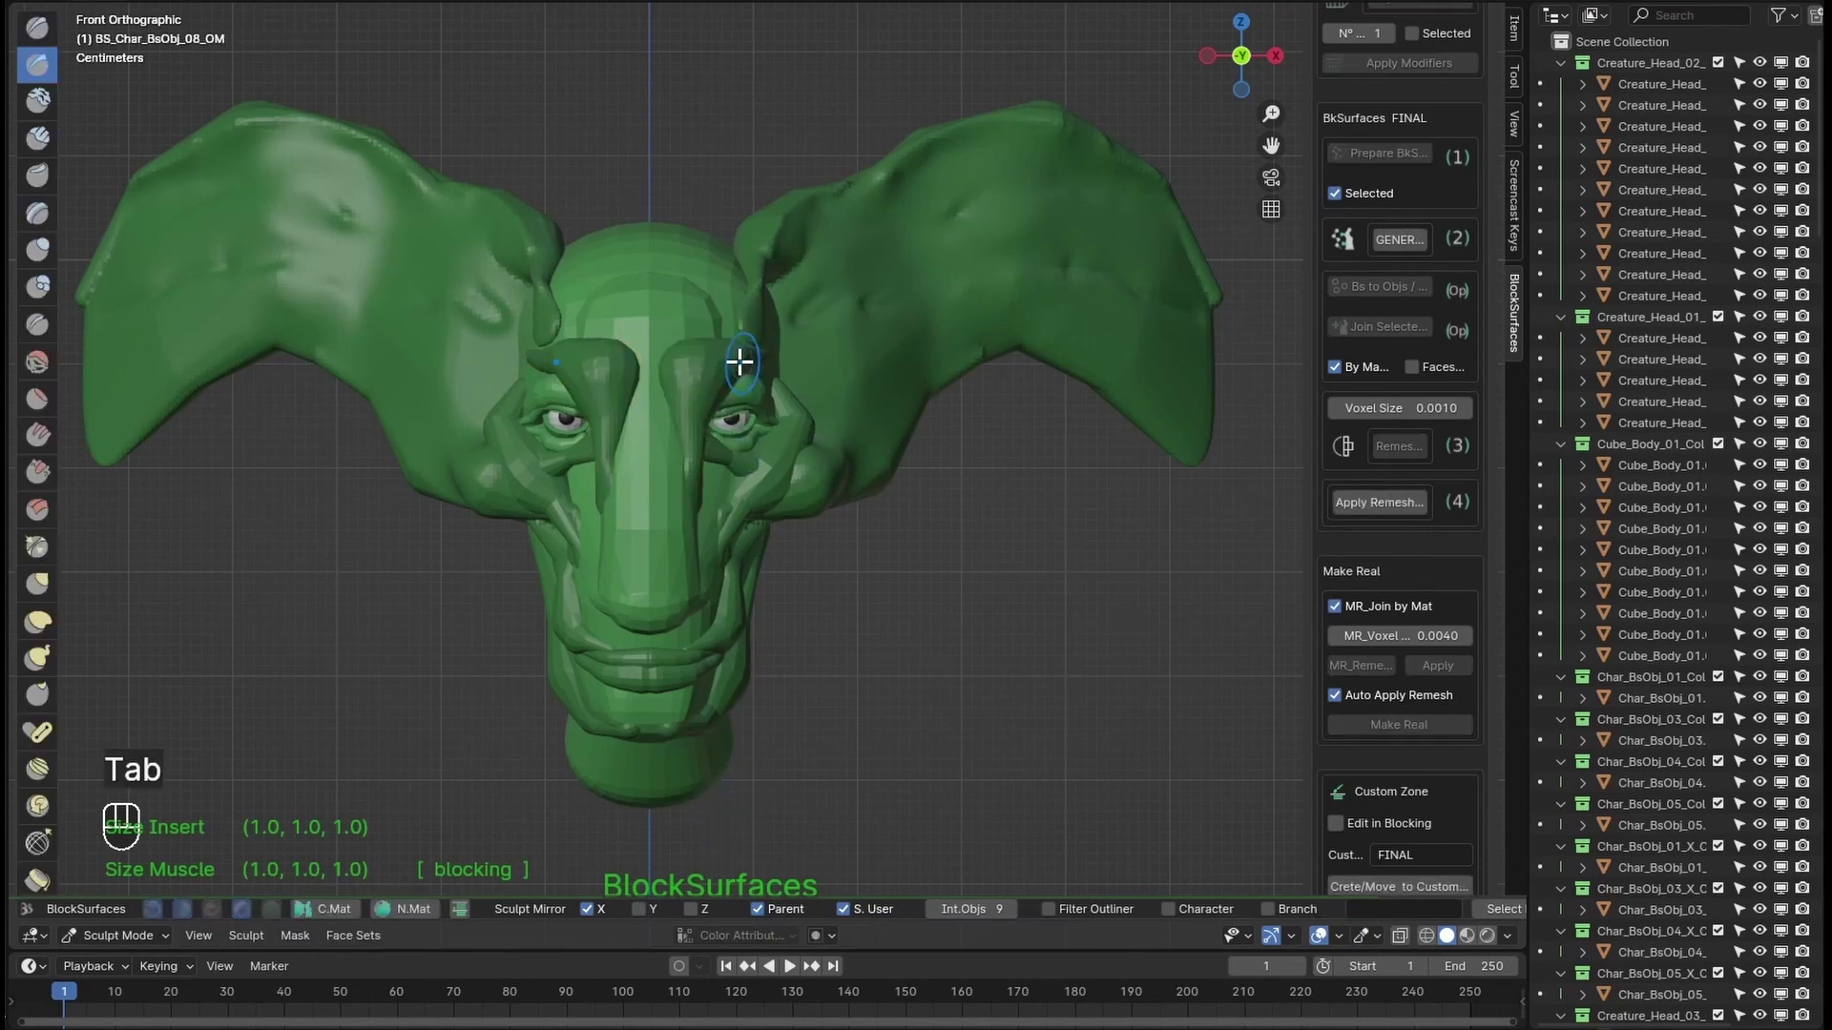
mouse_move(766, 412)
middle_down()
mouse_move(757, 378)
mouse_move(747, 397)
mouse_move(909, 572)
mouse_move(881, 564)
middle_up()
key(Tab)
Step: Switch to another BkSurfaces mode to check the pieces, and return to Blocking Mode
key(shift+ctrl+alt+q)
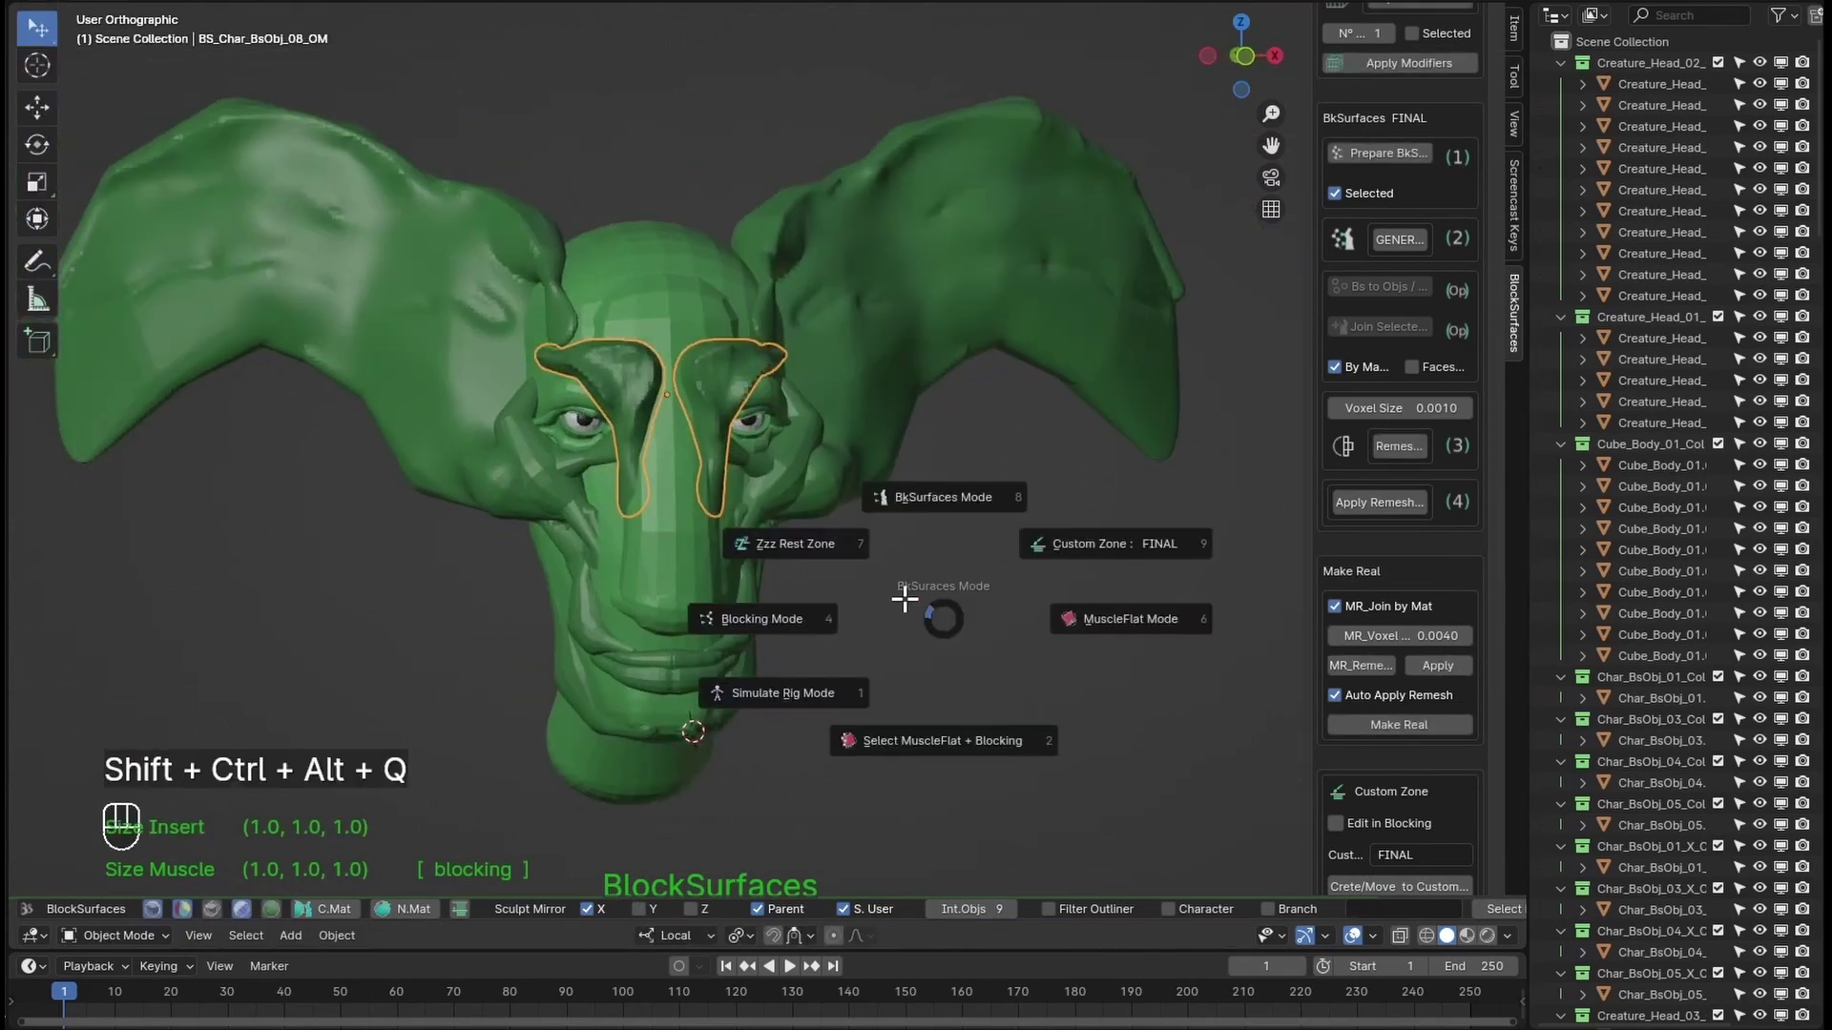
click(871, 684)
key(shift+ctrl+alt+q)
key(q)
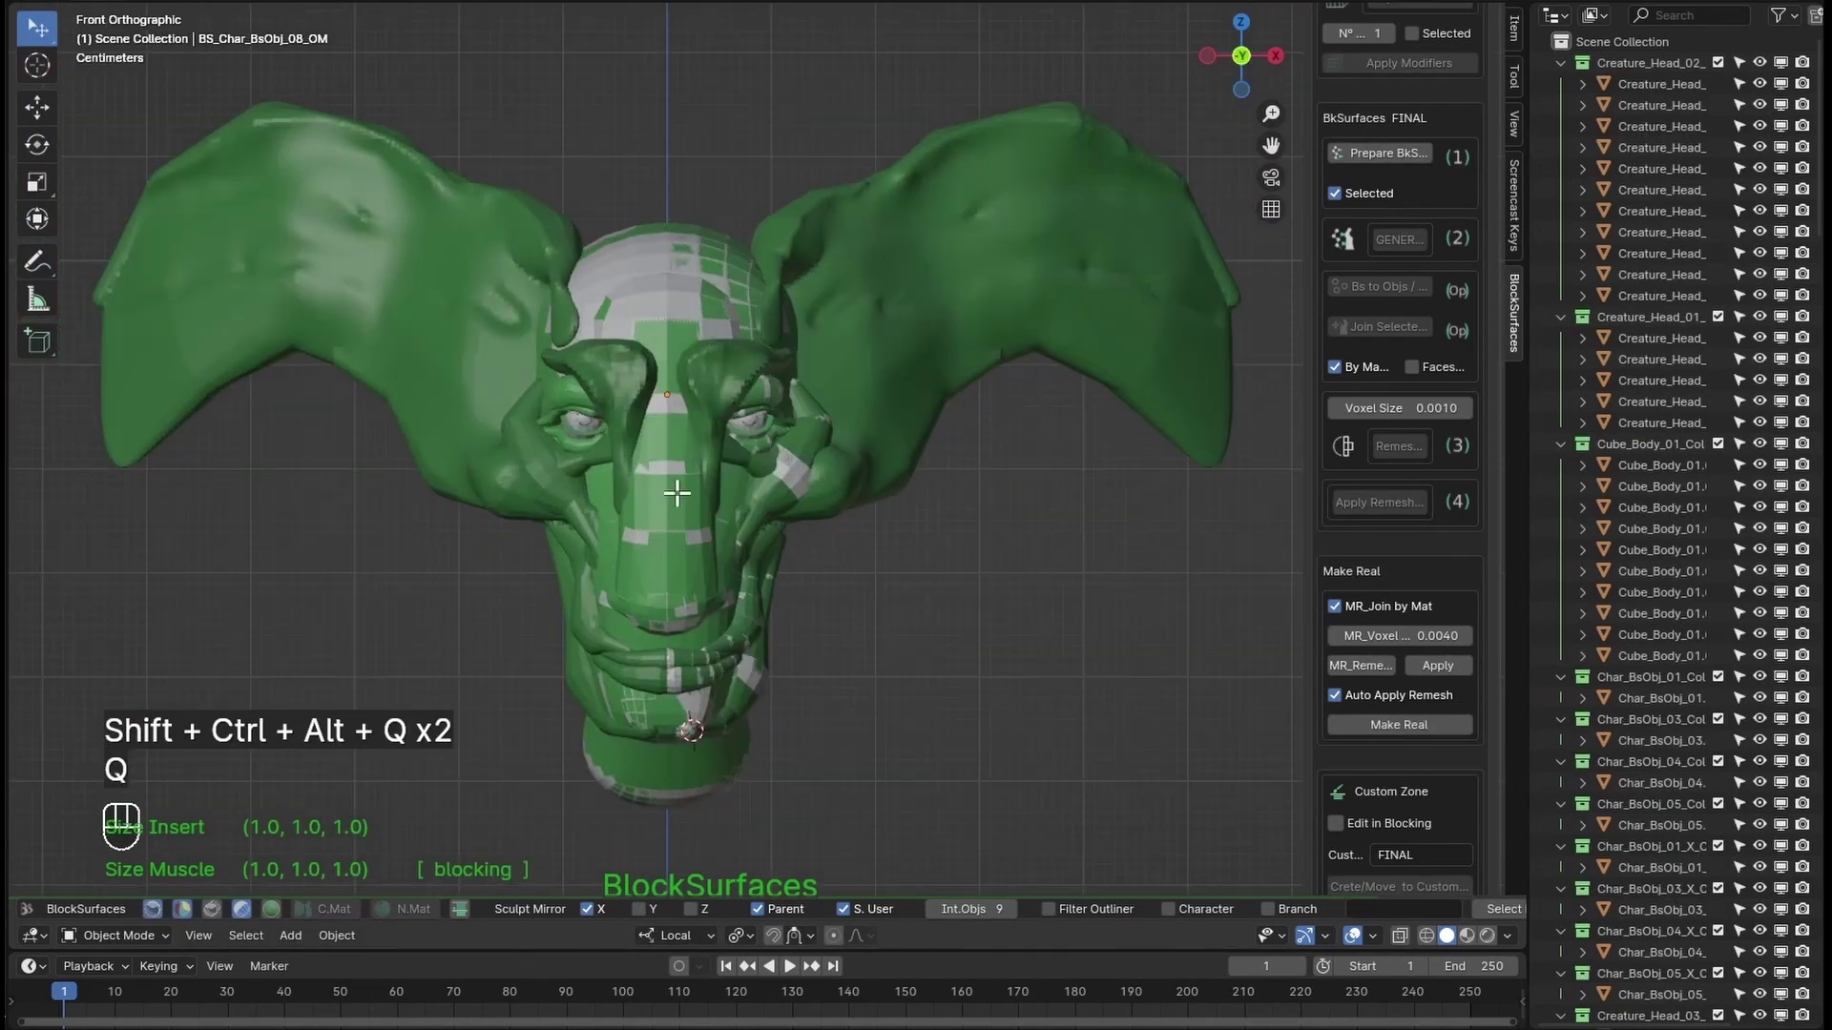
Step: Select the blocking piece on the nose bridge and clear the grey overlapping patches from the head
click(677, 493)
middle_drag(879, 642, 775, 540)
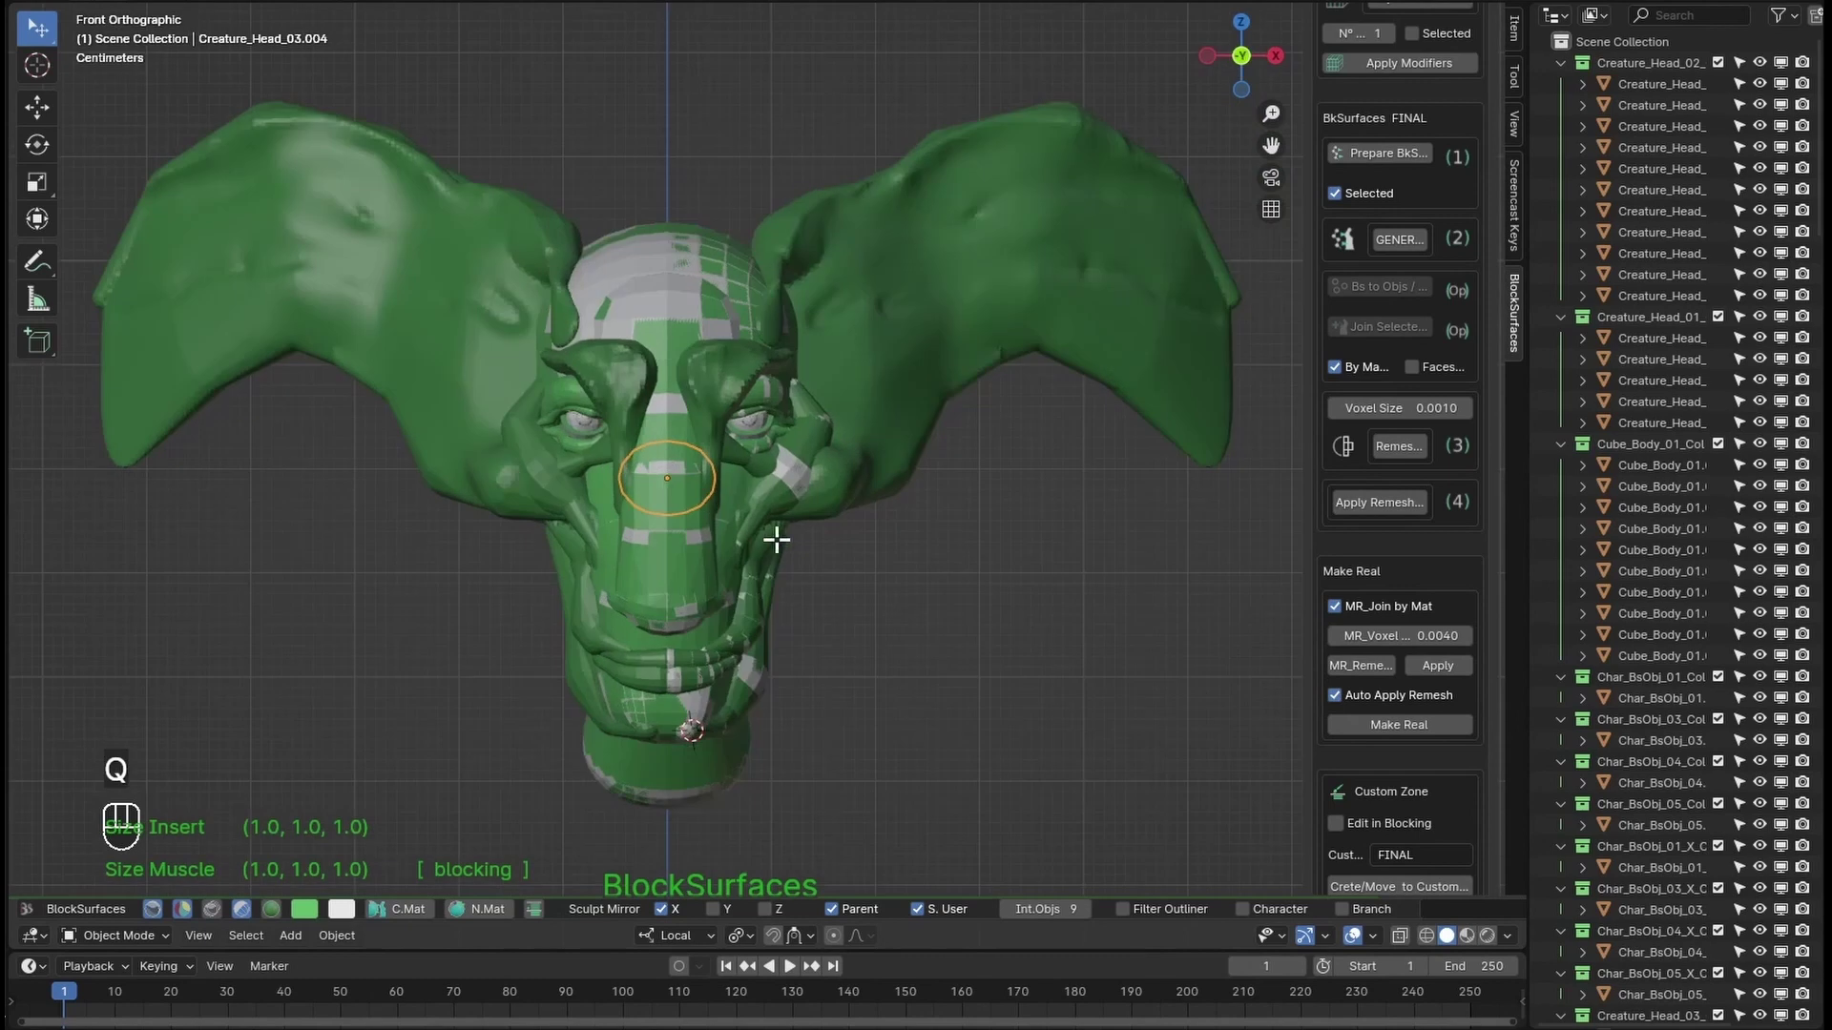
click(239, 909)
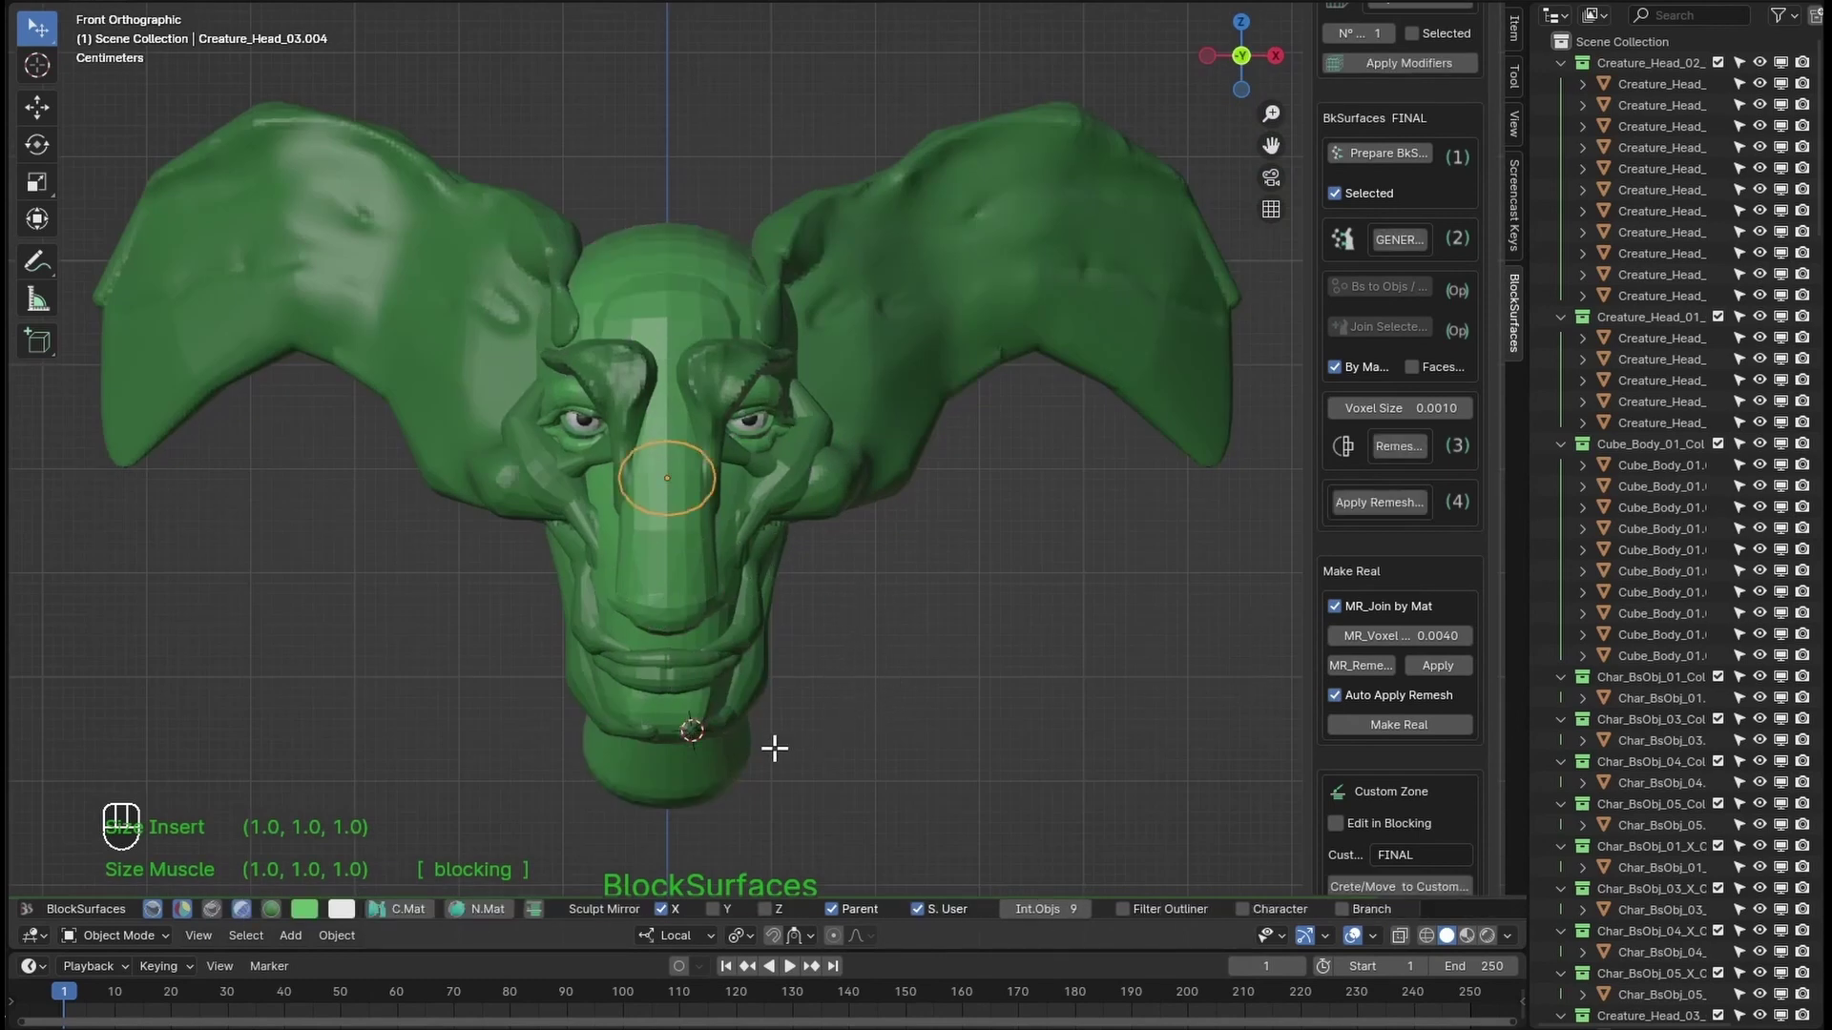
Step: Prepare only the upper and lower lip blocking pieces, generate their surfaces and remesh them separately at voxel size 0.0010
key(g)
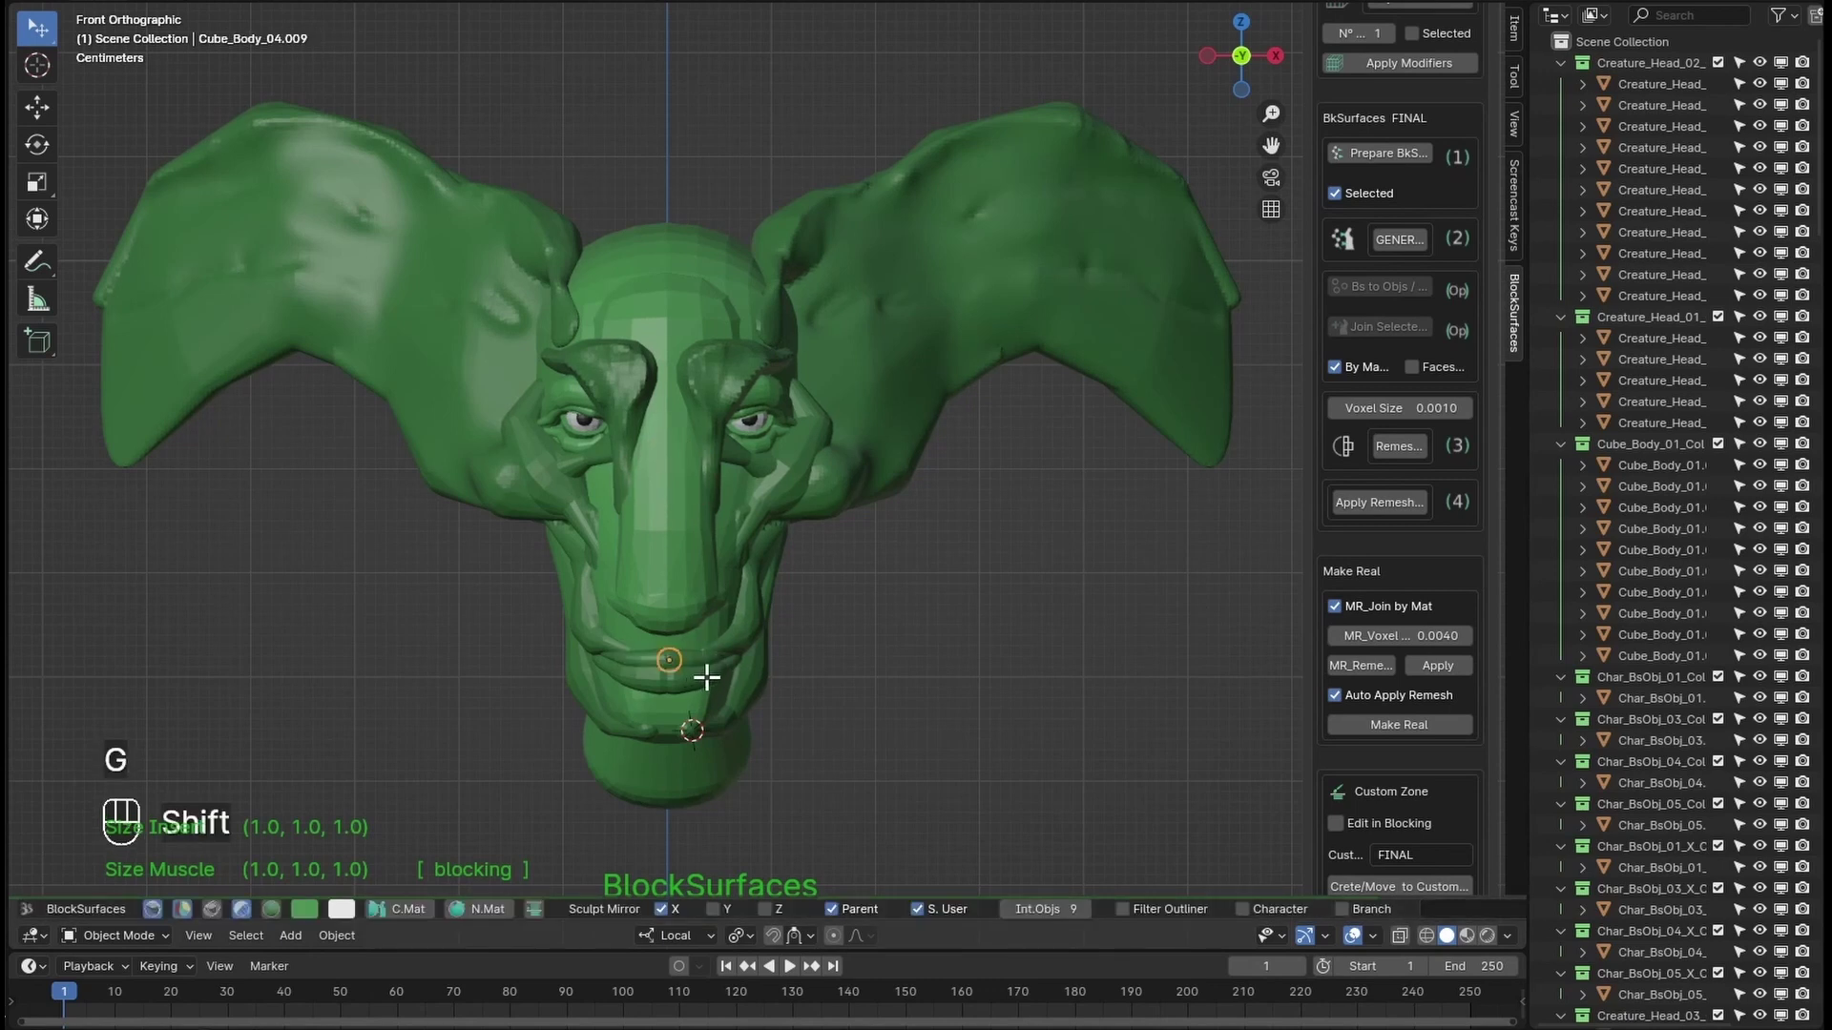
shift+click(703, 677)
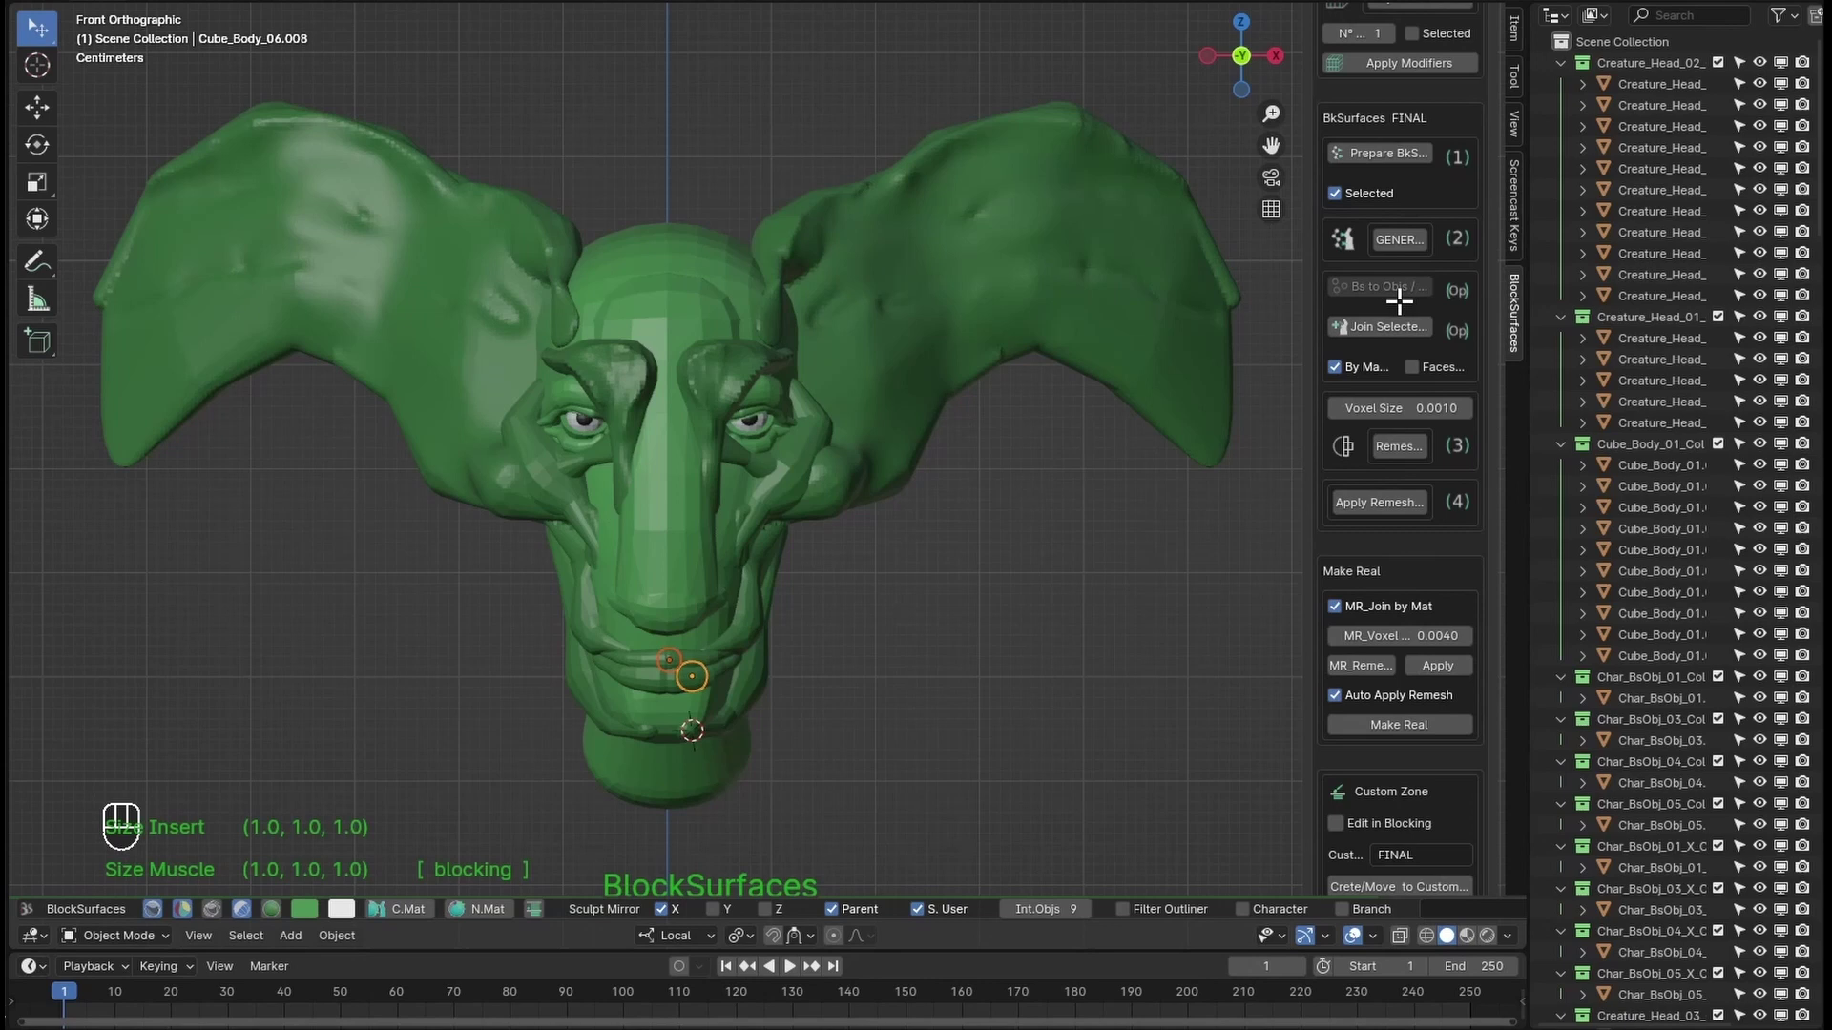
click(1387, 153)
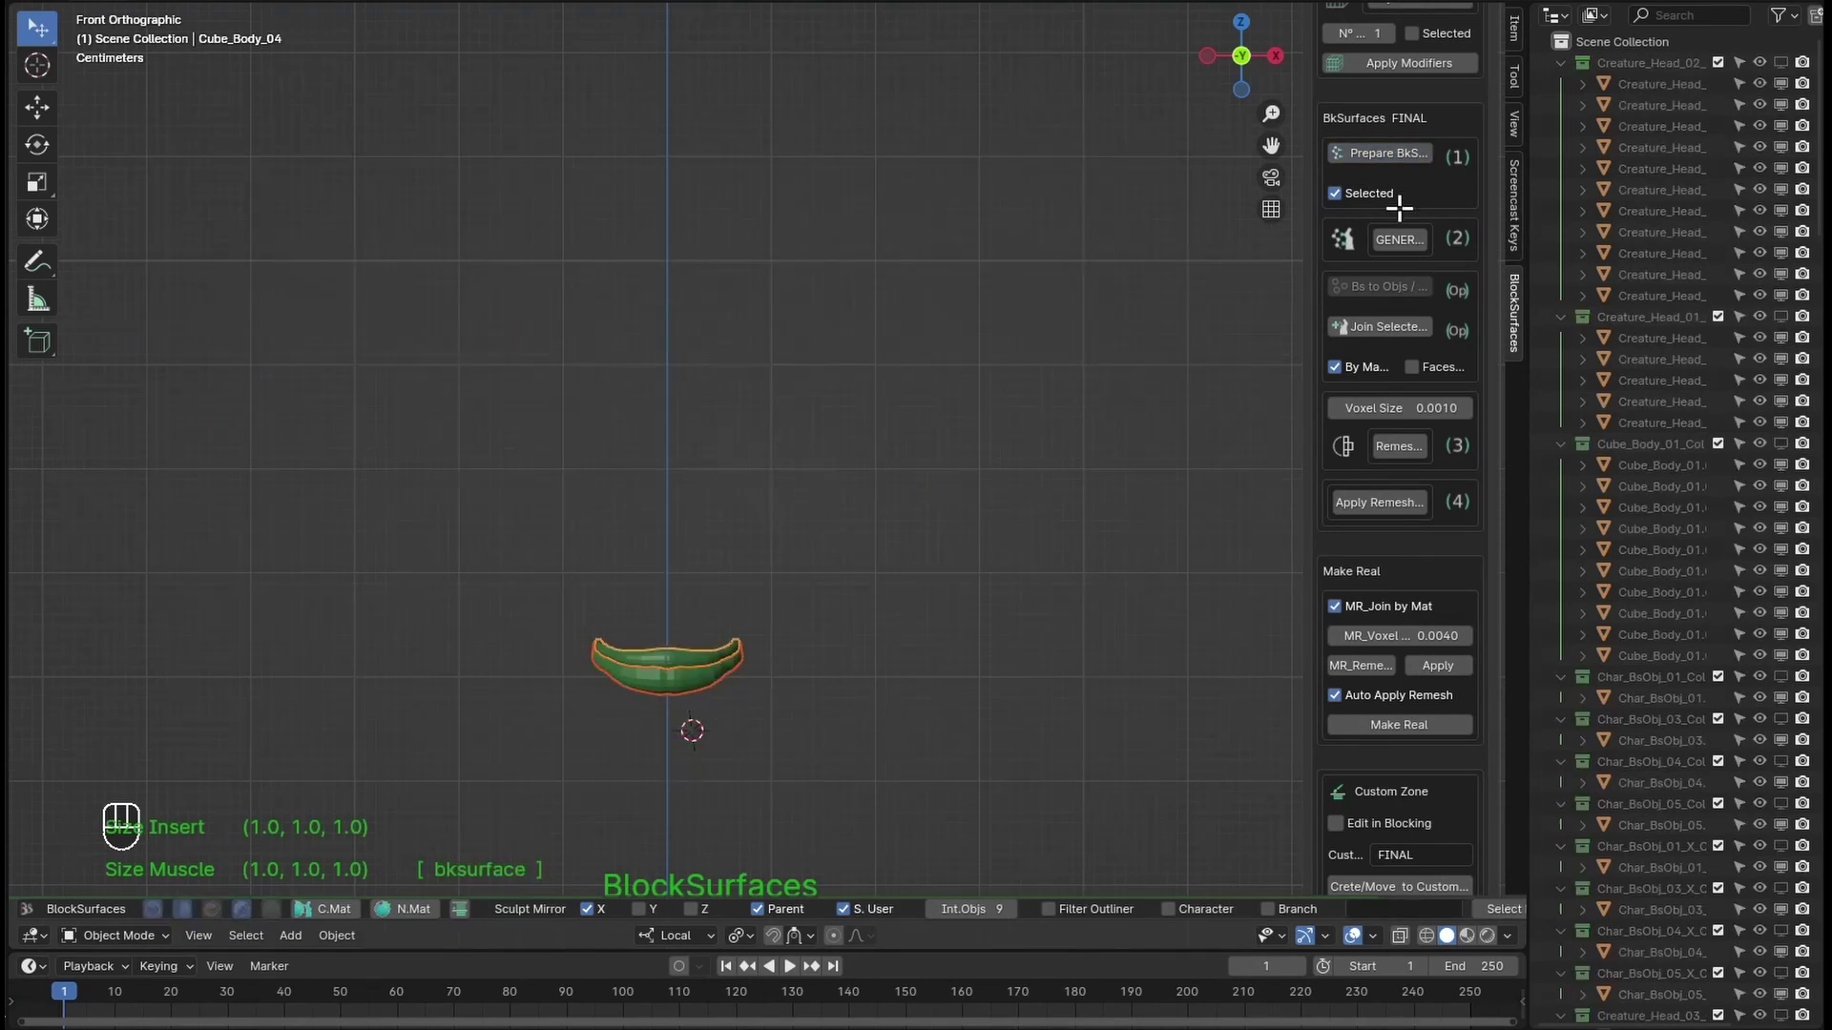
click(1397, 238)
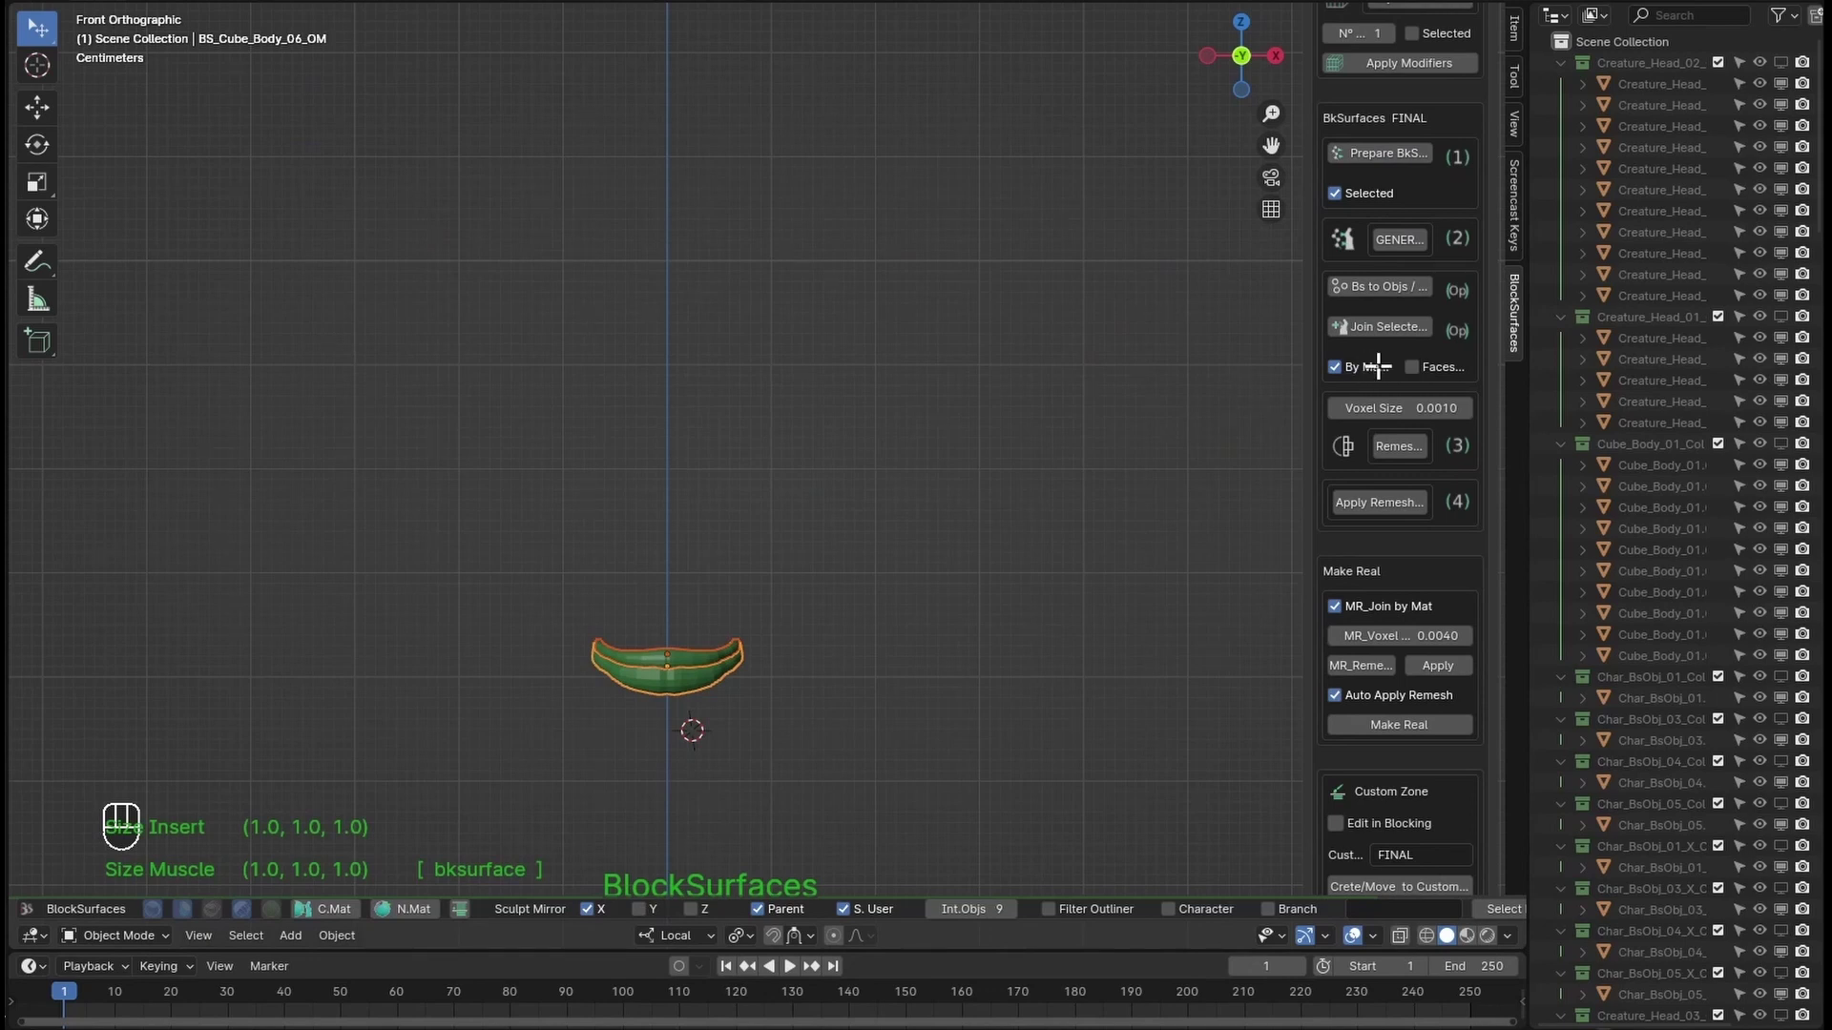
click(1398, 444)
mouse_move(683, 668)
alt+right_down()
mouse_move(664, 727)
mouse_move(688, 810)
alt+right_up()
alt+middle_drag(688, 810, 764, 683)
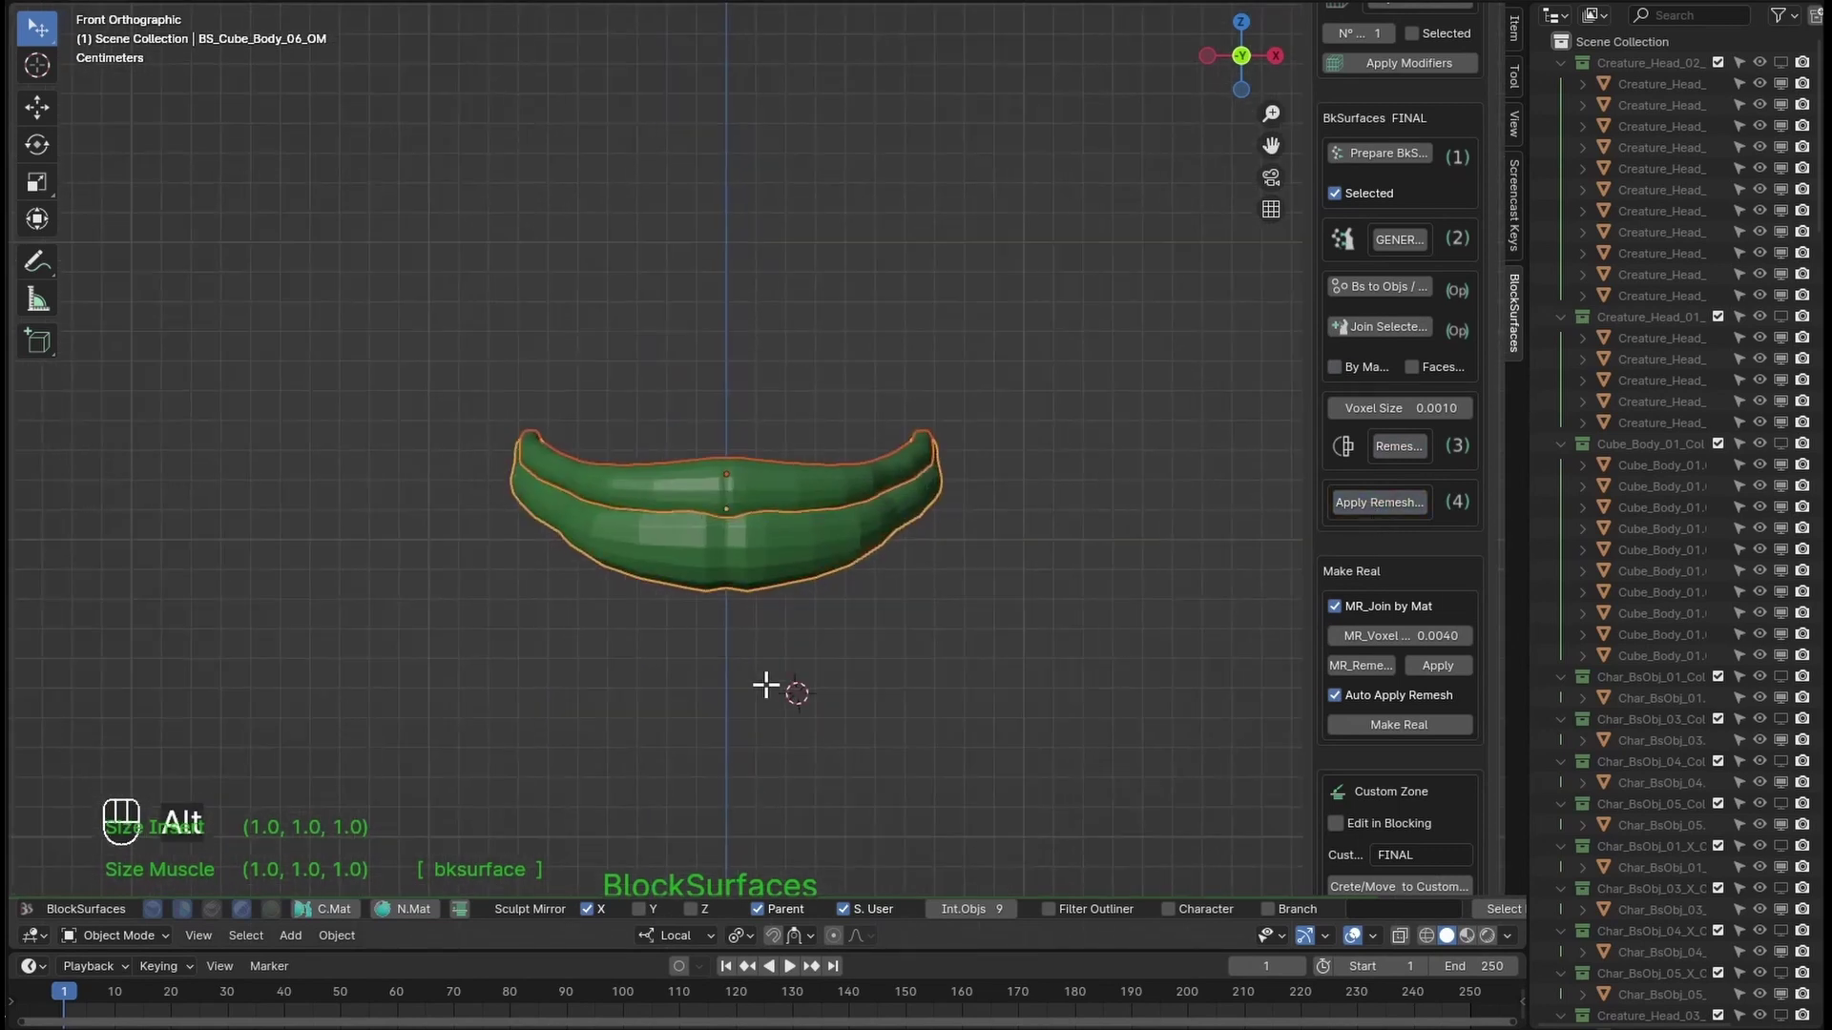
Step: Sculpt the lower lip mesh, smoothing its blocky facets
click(817, 544)
key(Tab)
shift+drag(707, 544, 658, 554)
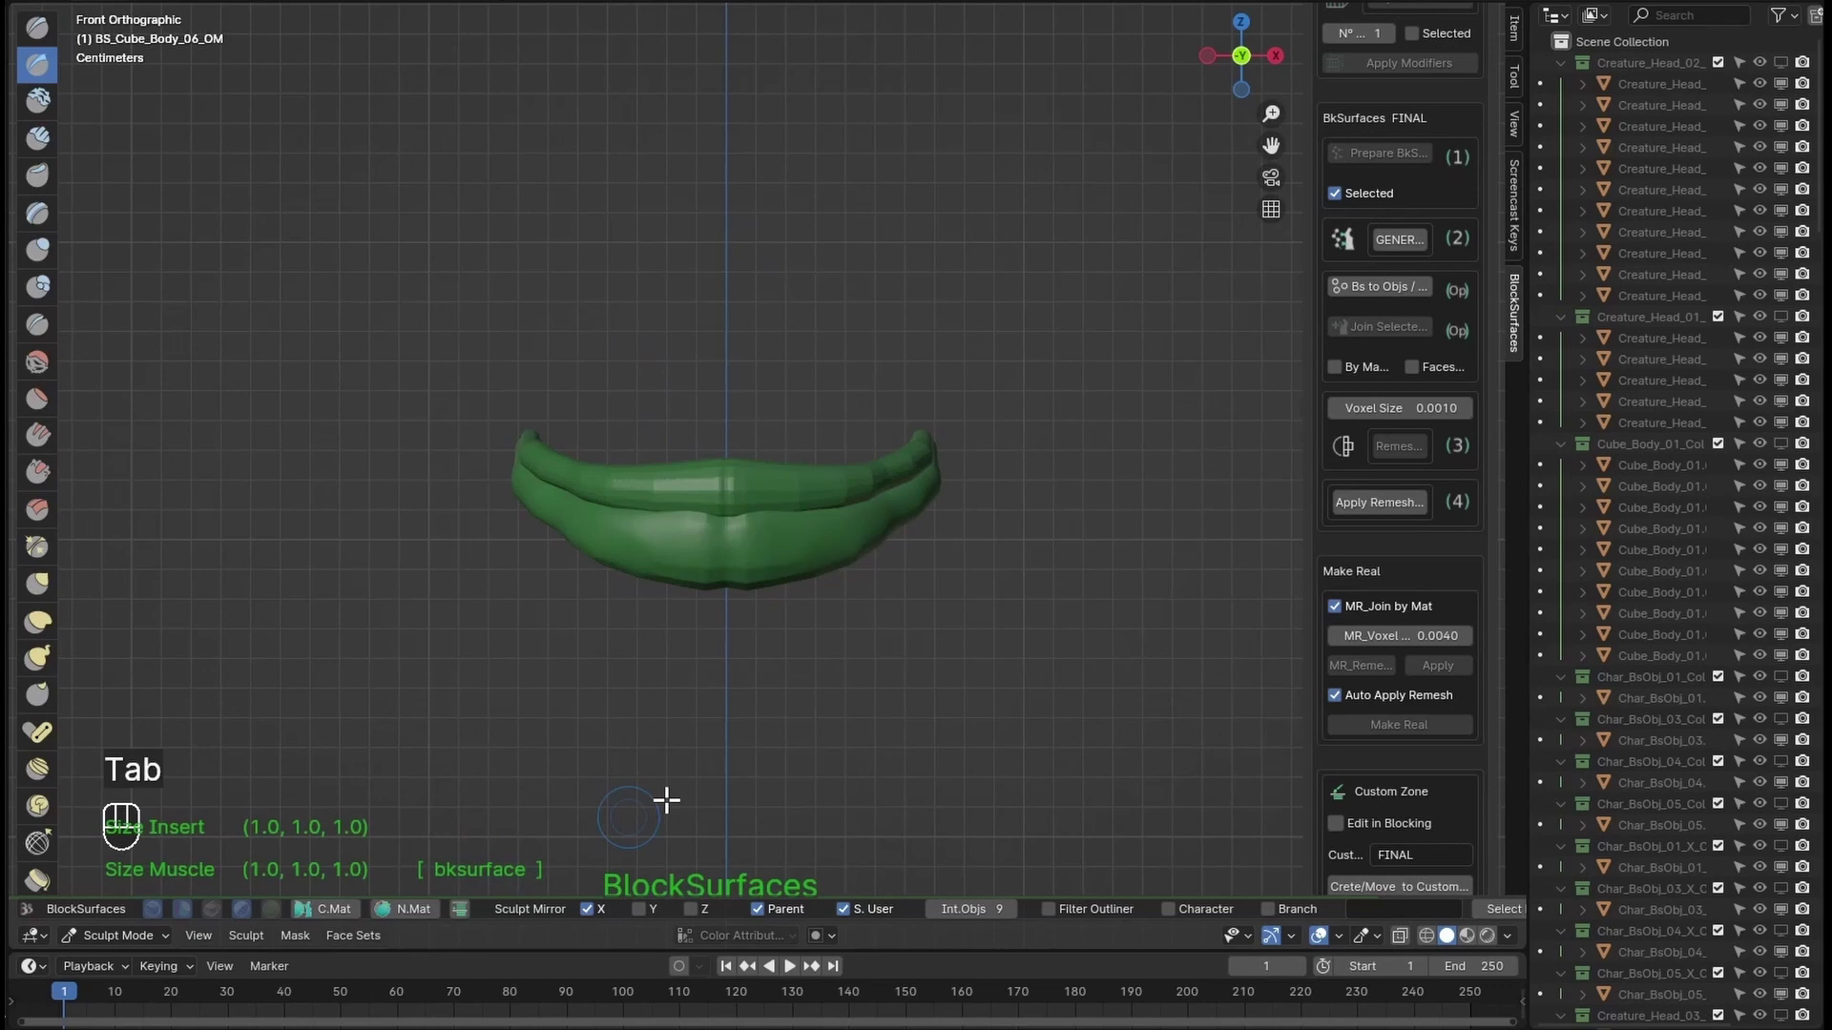
key(Tab)
Step: Move the lower lip mesh to the custom zone HIGH with Edit in Blocking enabled, and return to Blocking Mode
scroll(1402, 458, down, 8)
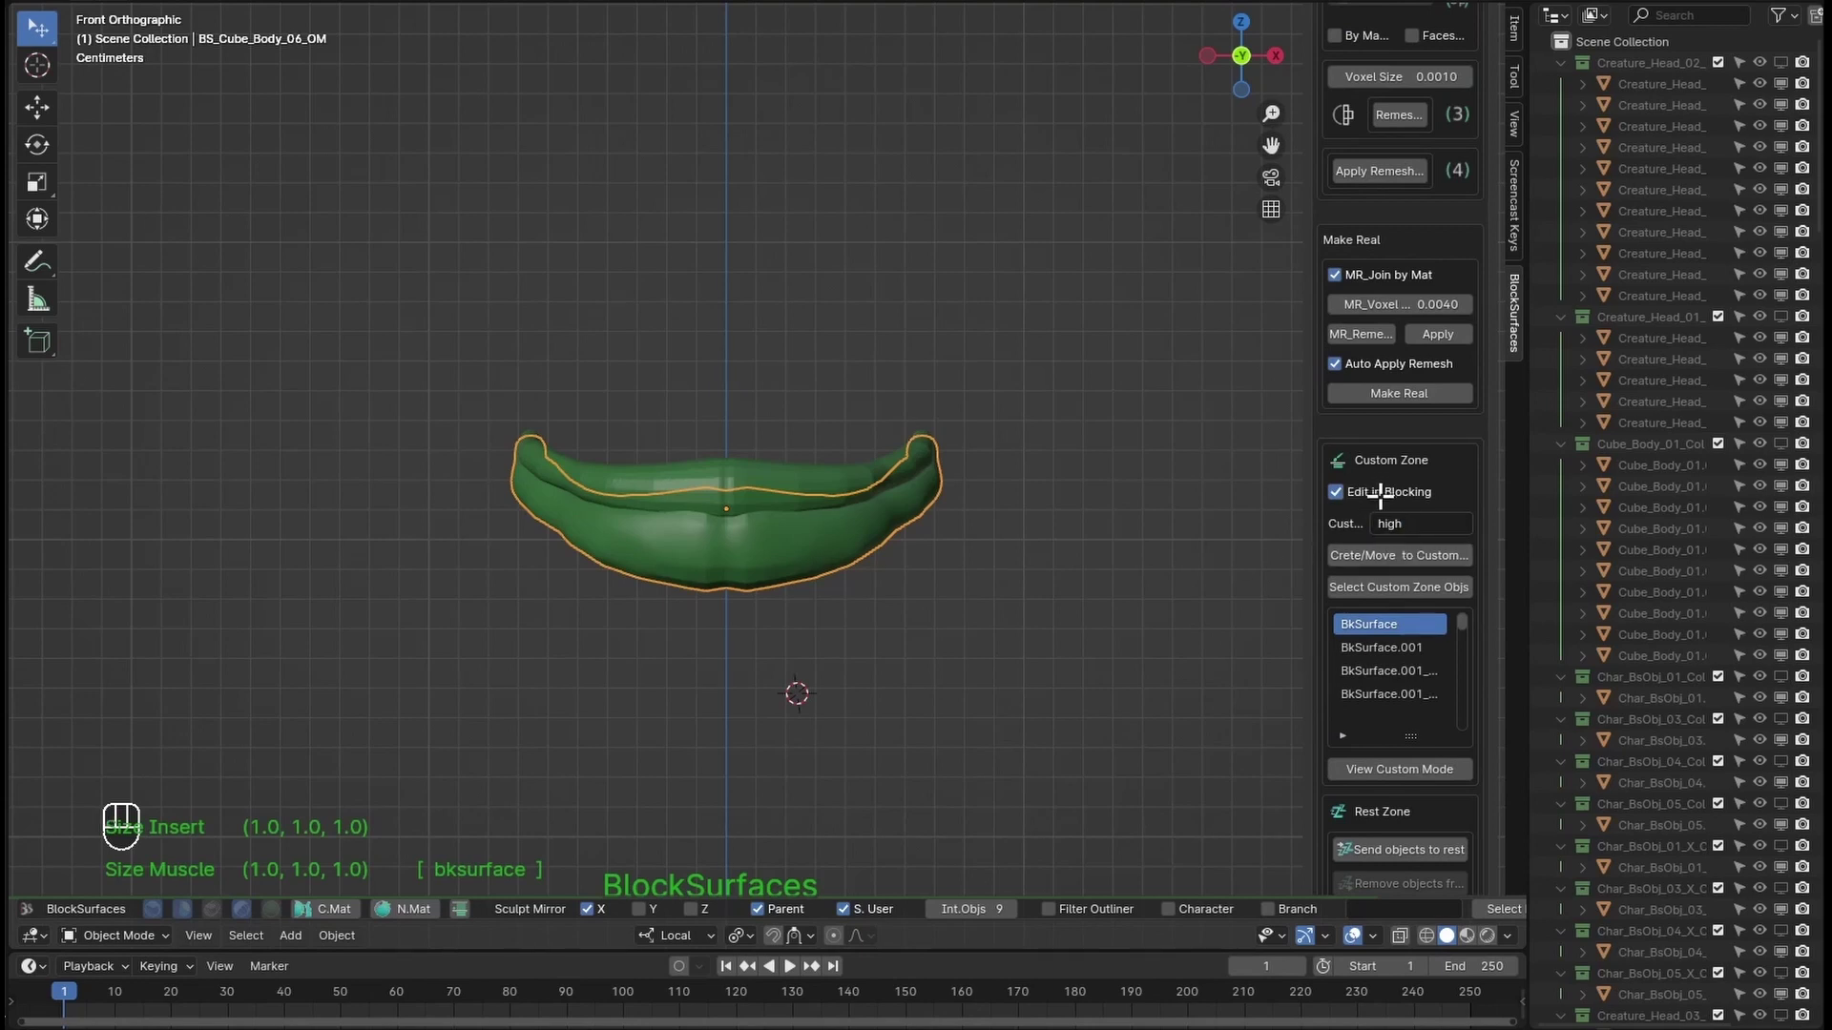
key(shift+ctrl+alt+q)
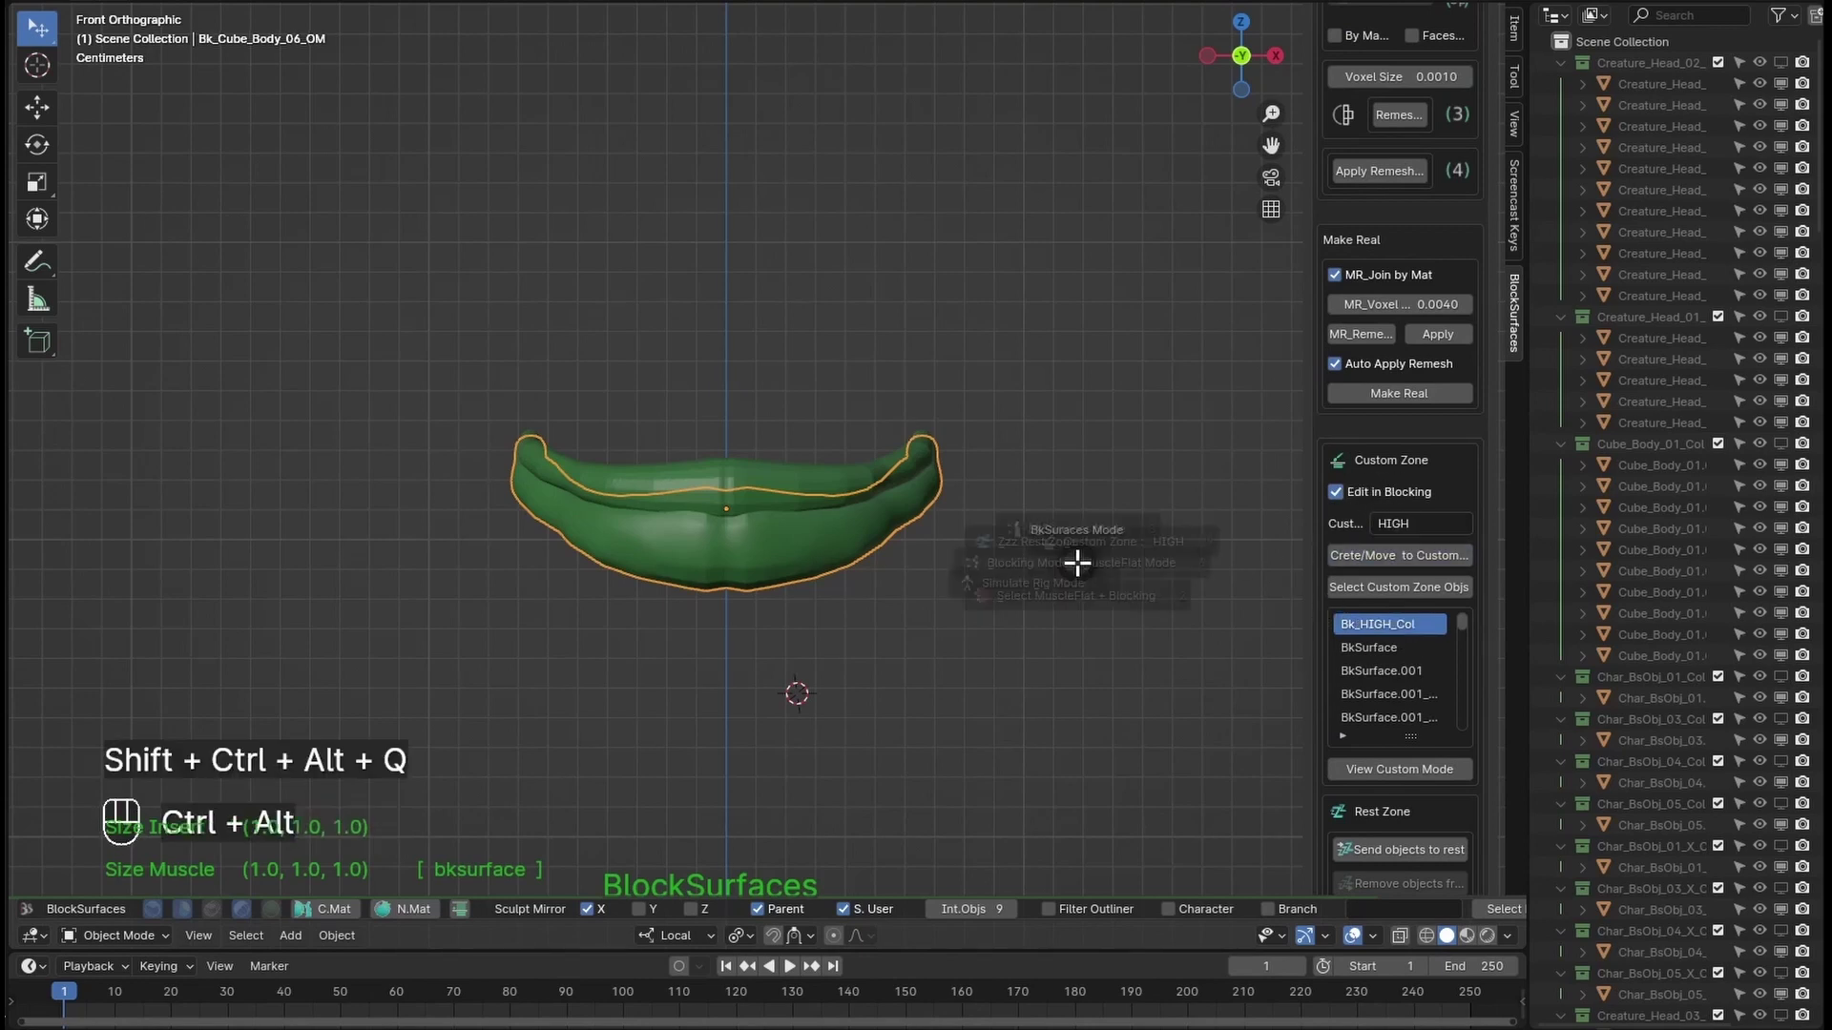
click(939, 621)
click(811, 508)
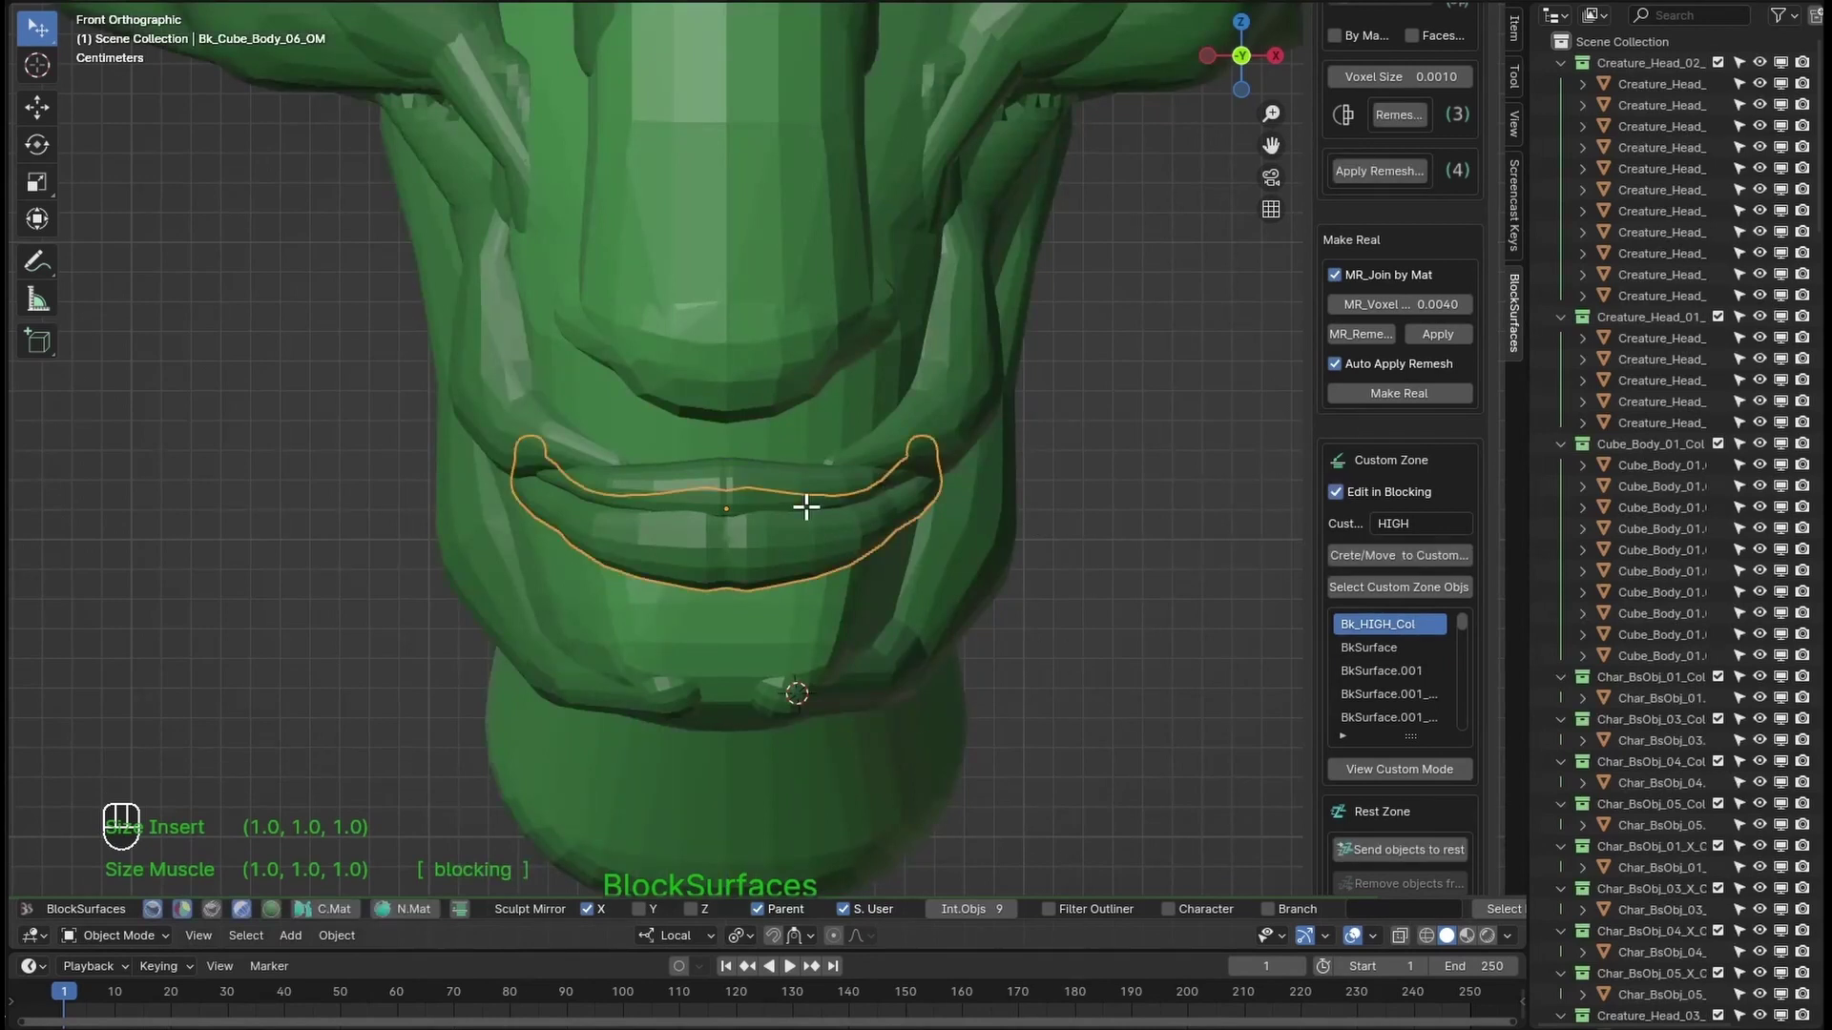
Step: Hide the blocking pieces of the lower lip and of the upper lip around the sculpted lip mesh
key(g)
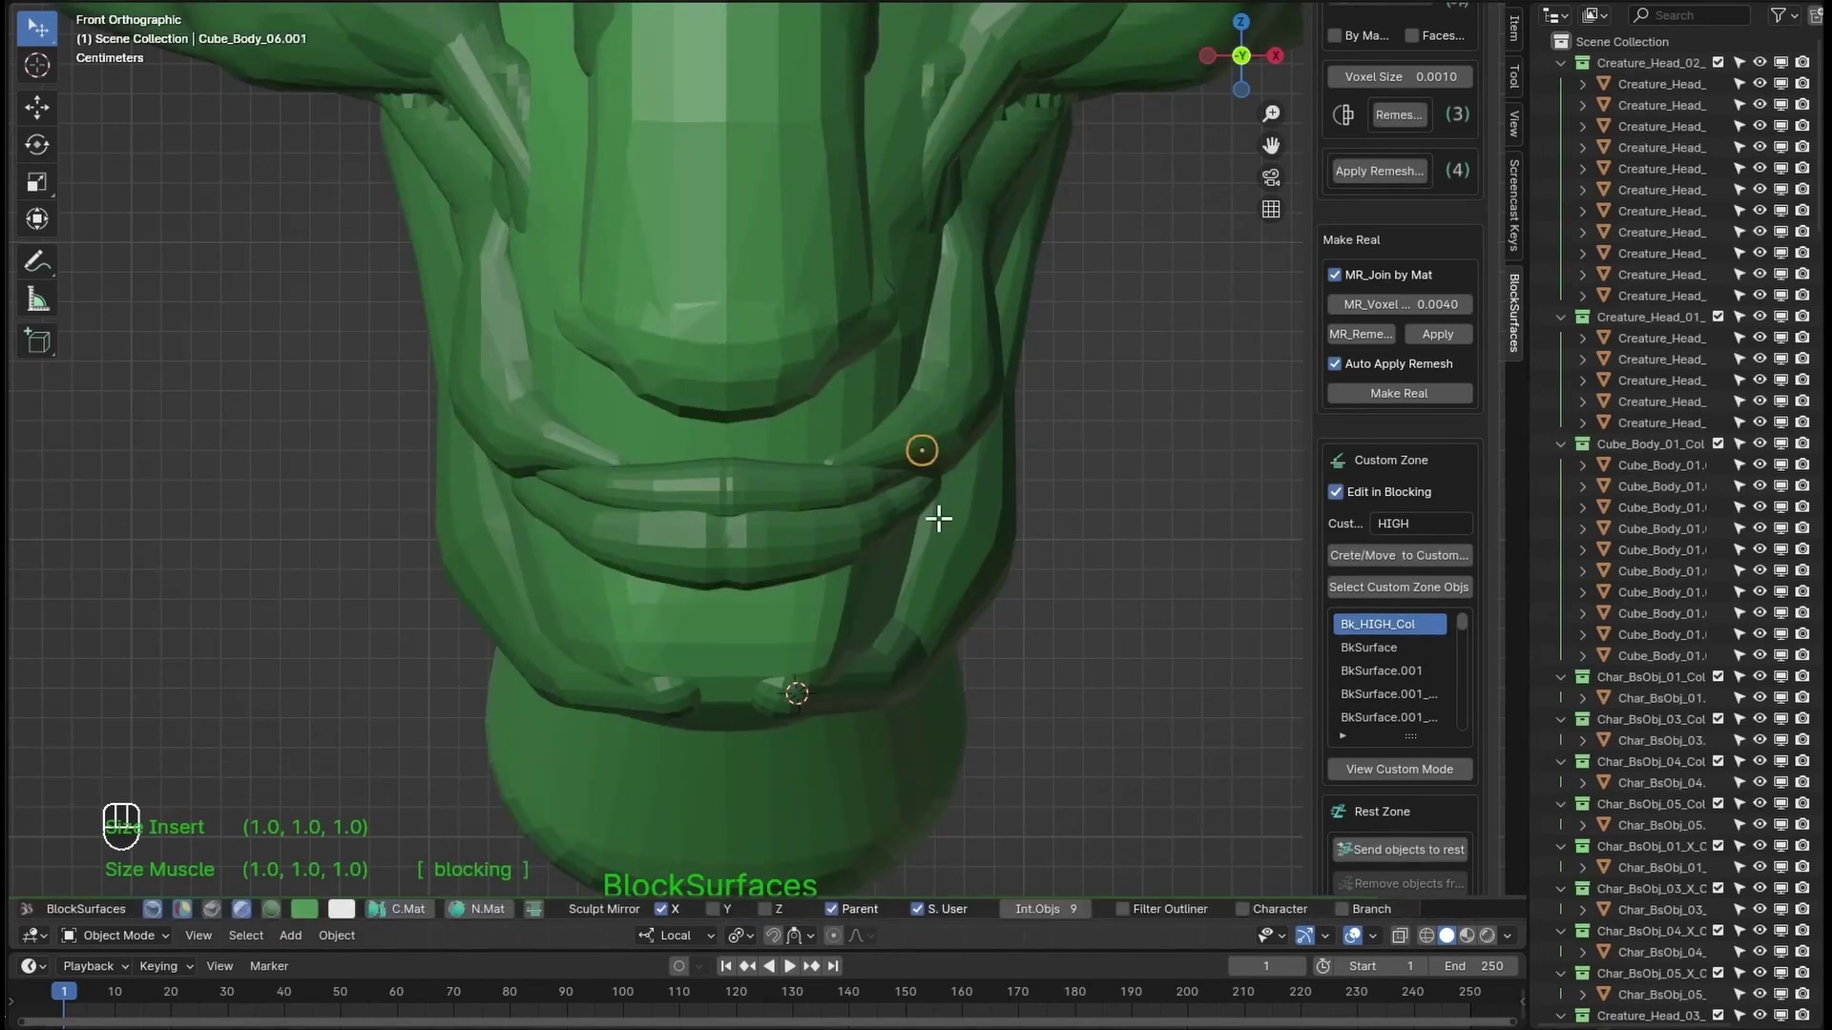
key(g)
right_click(1017, 605)
key(alt+q)
click(950, 534)
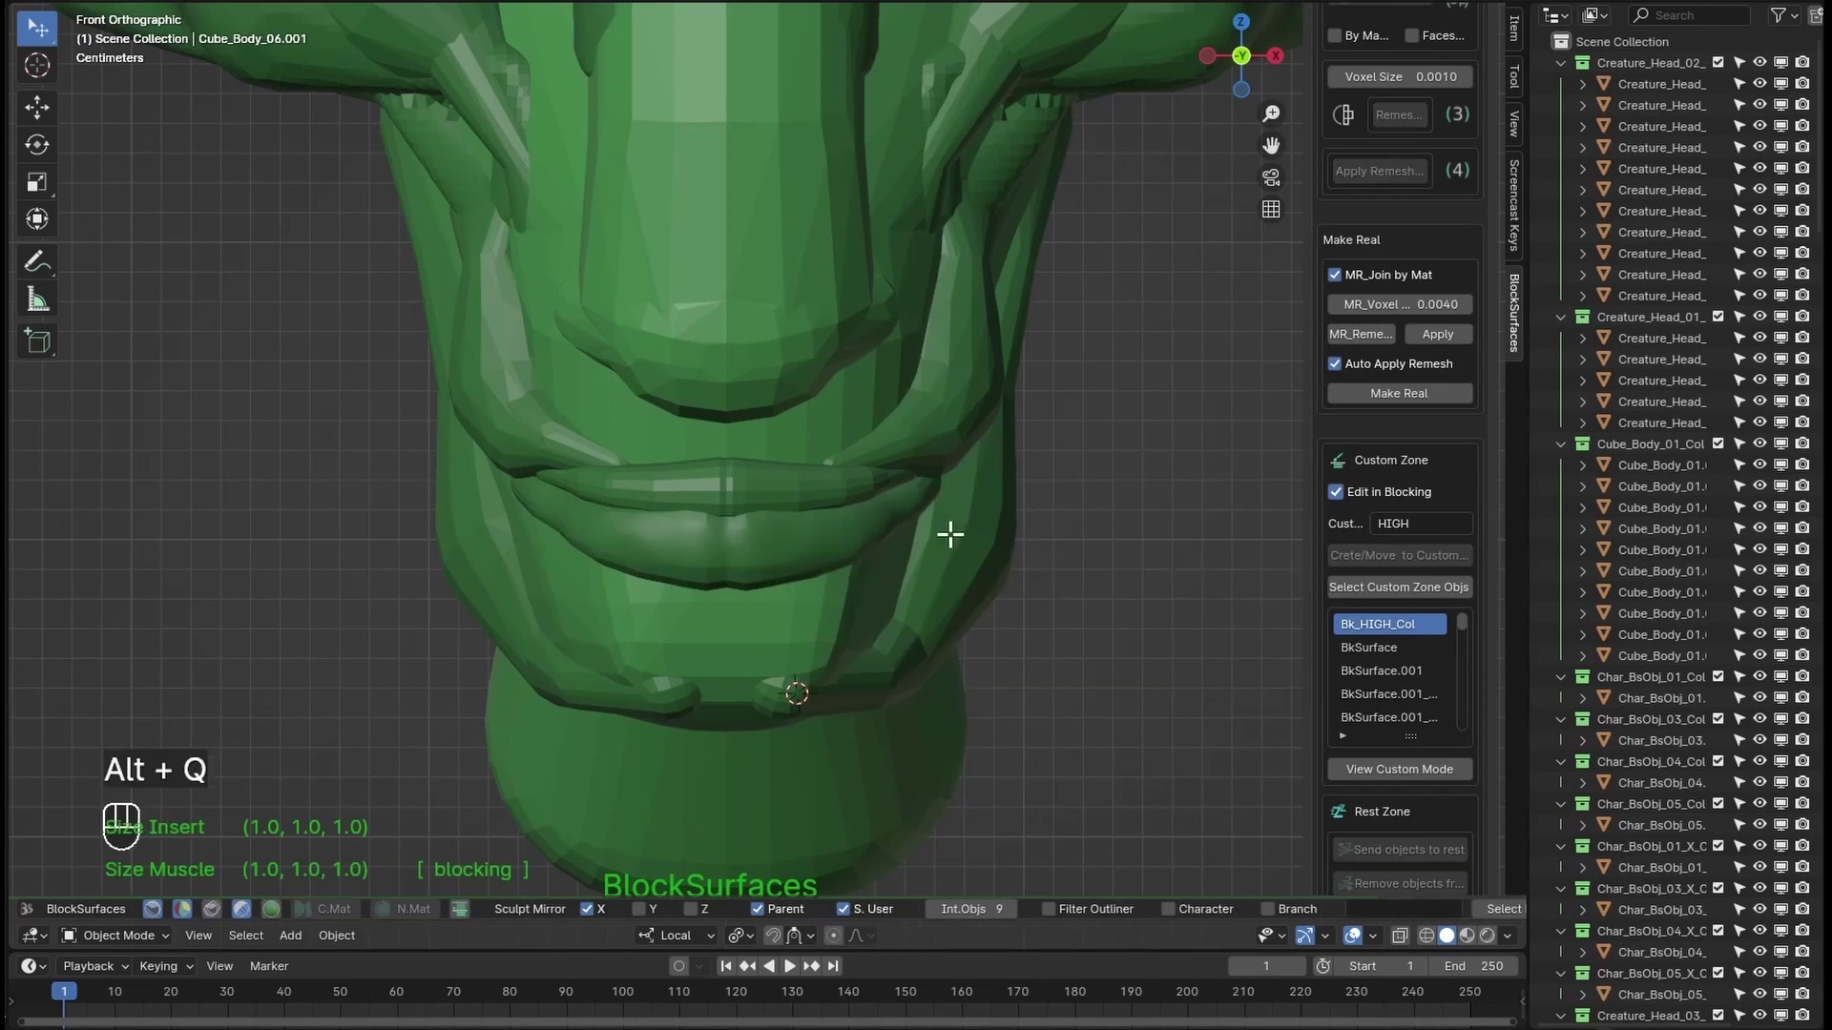
click(792, 496)
key(alt+q)
click(924, 487)
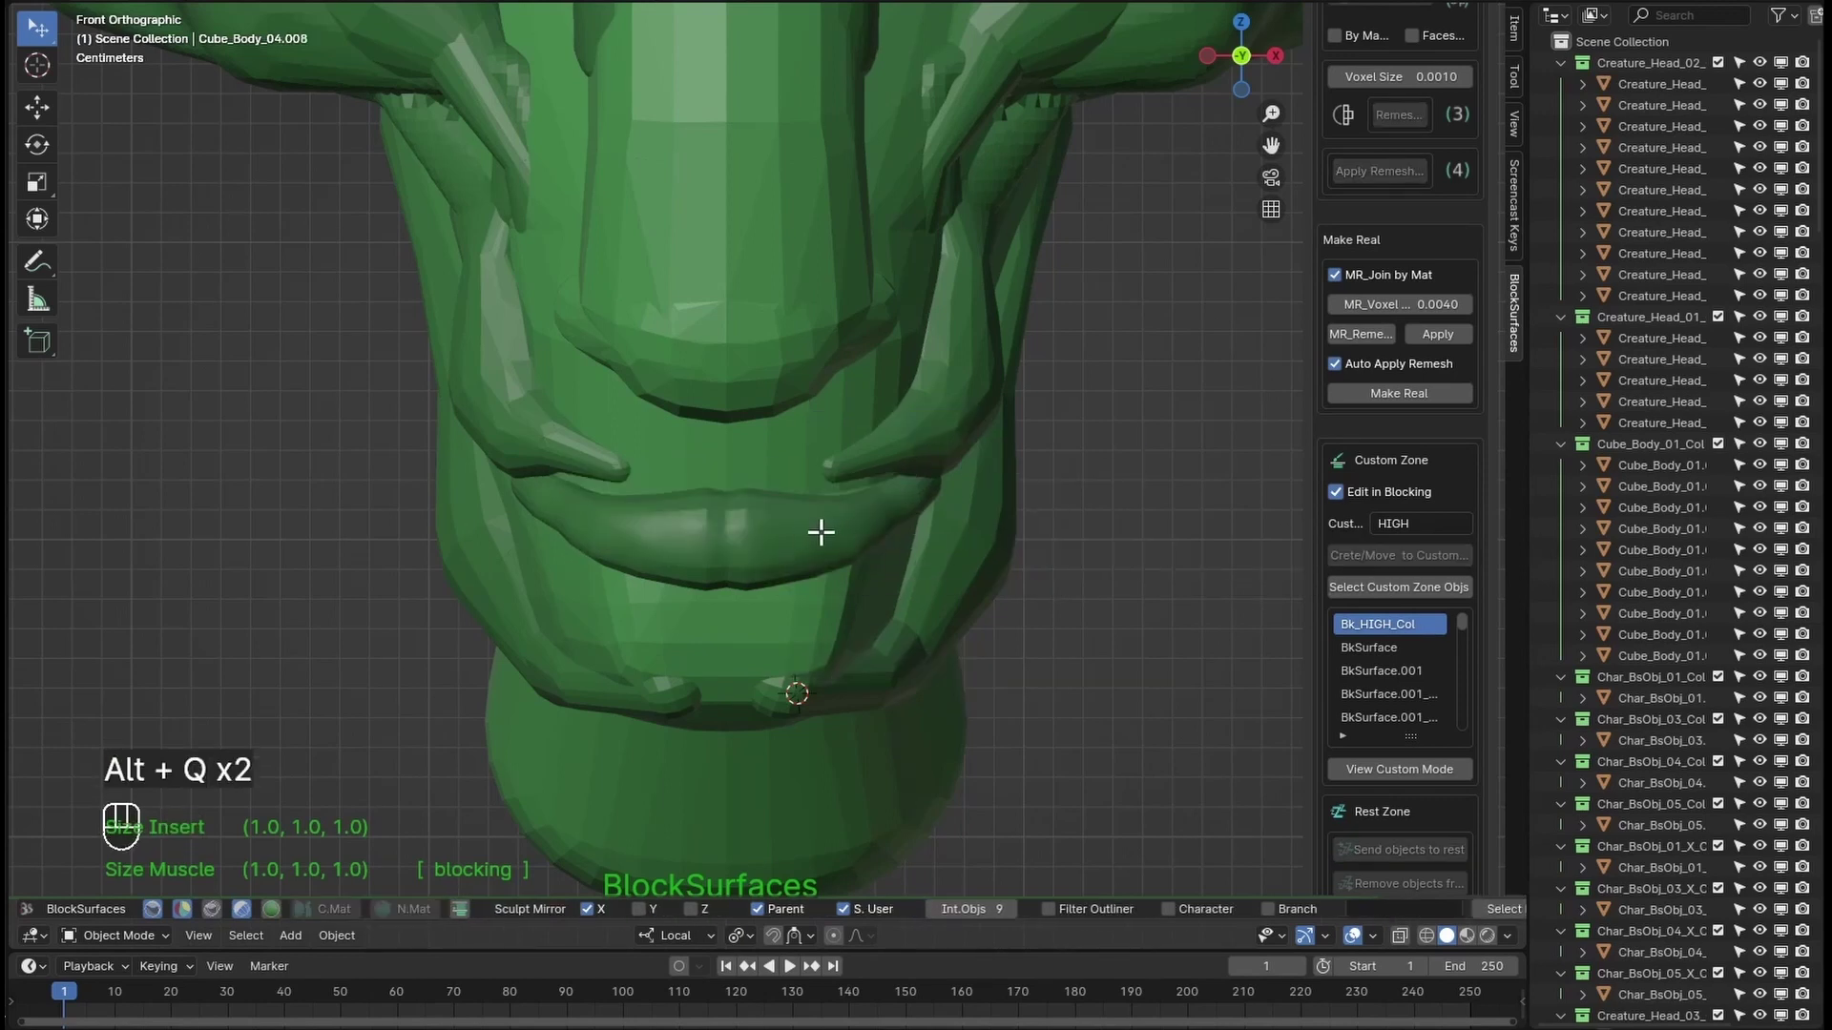
Step: Undo the last hide, hide the upper lip blocking pieces again and reshape the lip mesh by sculpting
key(ctrl+z)
click(810, 507)
click(810, 504)
key(alt+q)
key(Tab)
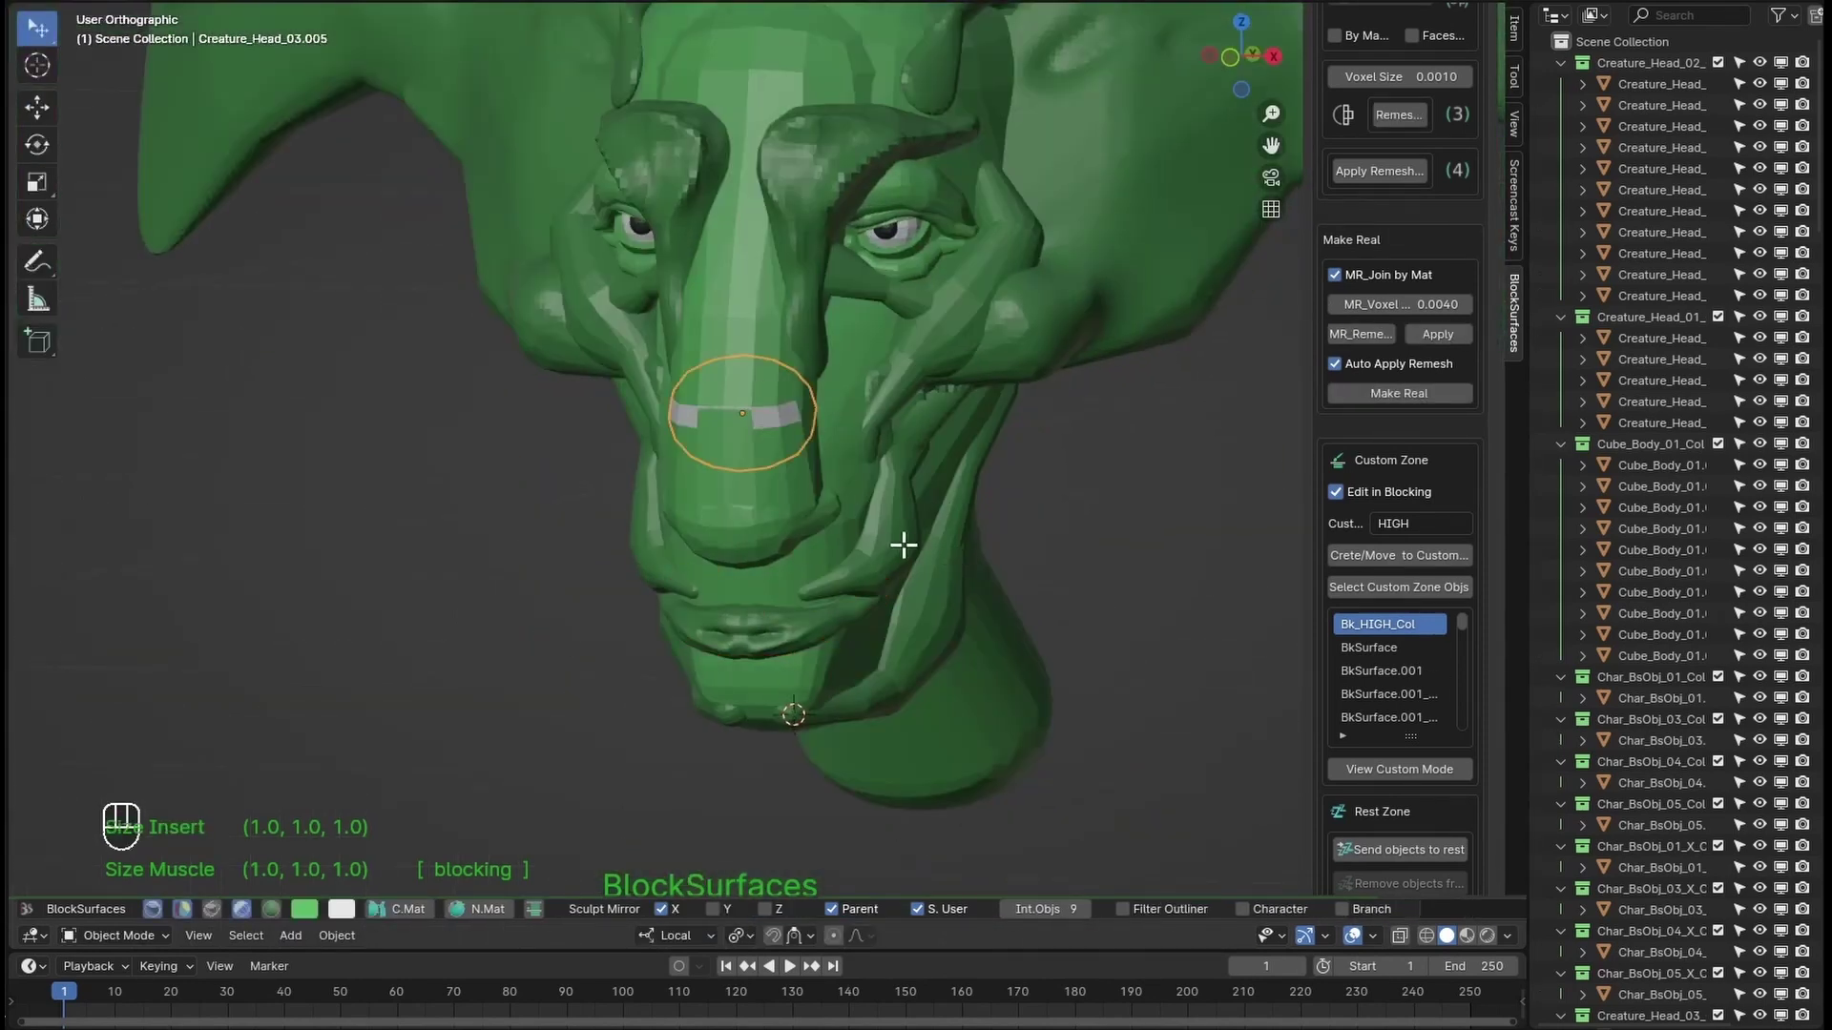
Step: Make the nose bridge blocking pieces real and sculpt the resulting nose mesh down to the nostrils
key(Tab)
mouse_move(769, 368)
alt+mouse_down()
mouse_move(806, 528)
mouse_move(782, 549)
alt+mouse_up()
mouse_move(783, 549)
alt+mouse_down()
mouse_move(822, 662)
mouse_move(788, 558)
alt+mouse_up()
mouse_move(788, 558)
alt+mouse_down()
mouse_move(870, 421)
mouse_move(908, 204)
alt+mouse_up()
key(Tab)
Step: Rotate the eyelid blocking pieces above the eye and at its outer corner
click(892, 243)
key(r)
click(1136, 421)
click(1035, 305)
key(r)
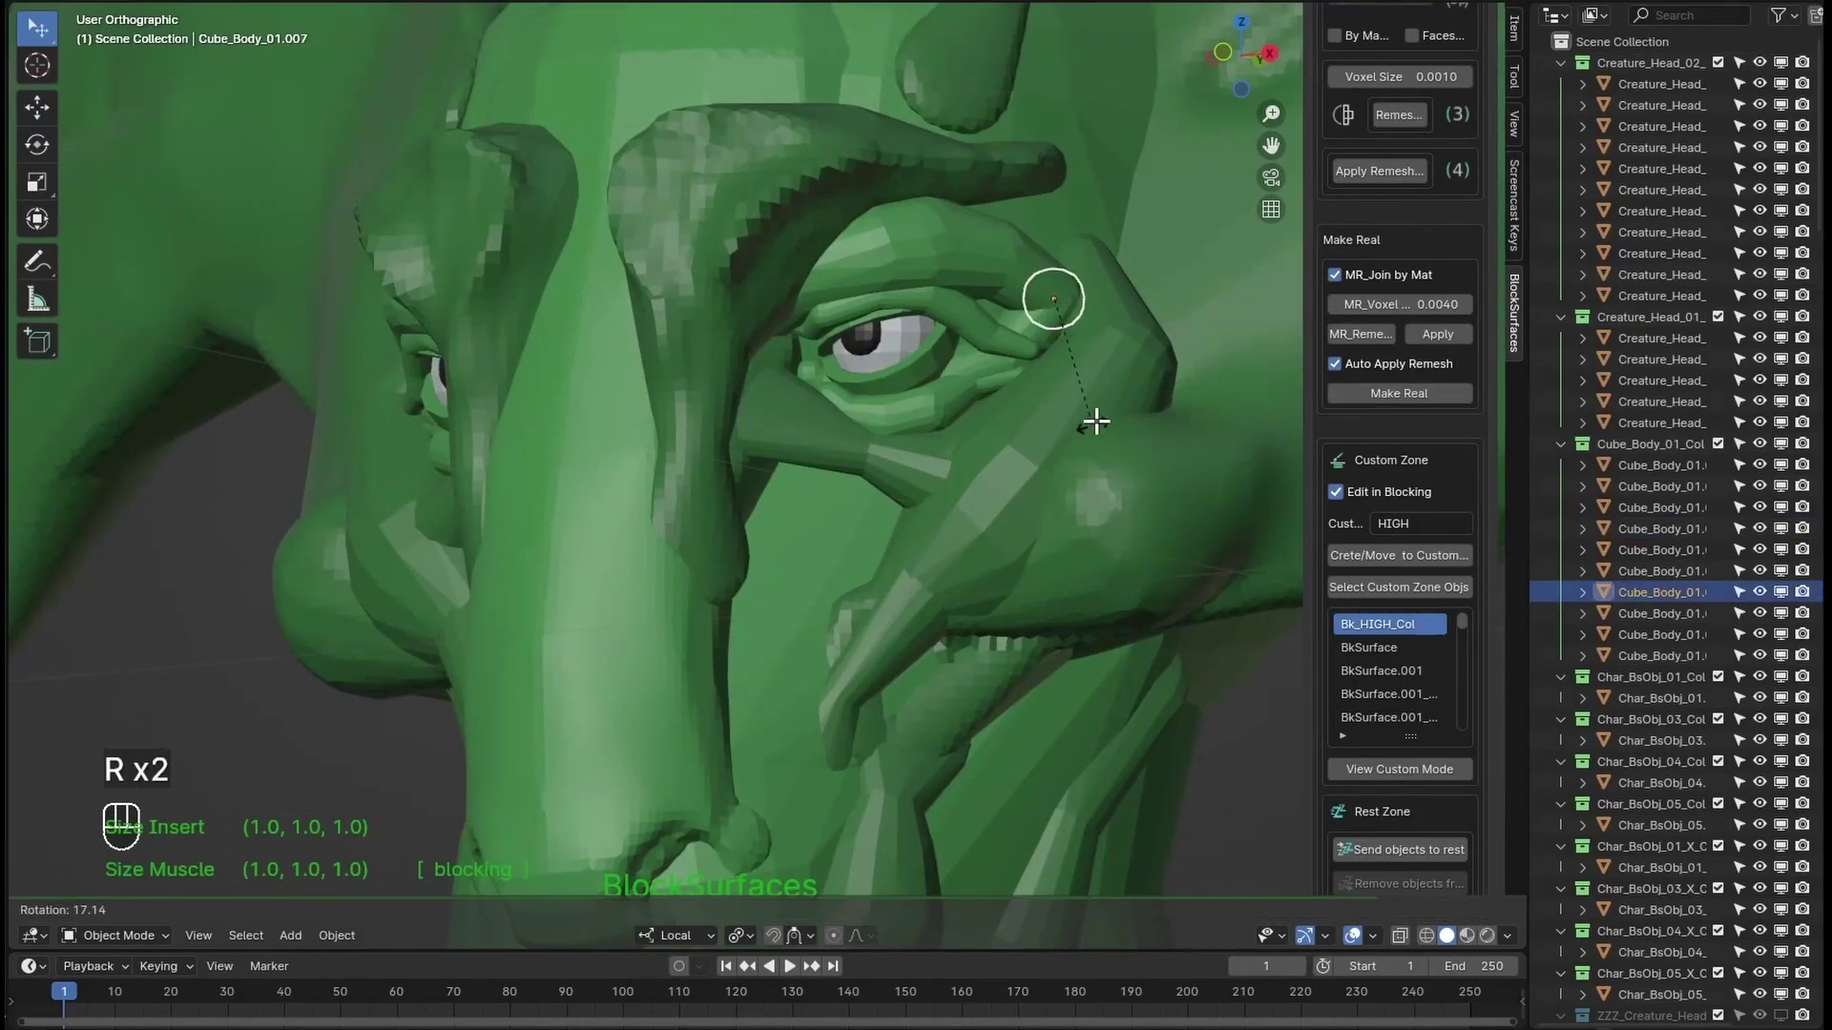
key(r)
key(r)
Step: Make the mirrored eyelid blocking pieces around the eyes real and sculpt the resulting mesh
alt+click(1069, 439)
middle_drag(971, 553, 934, 657)
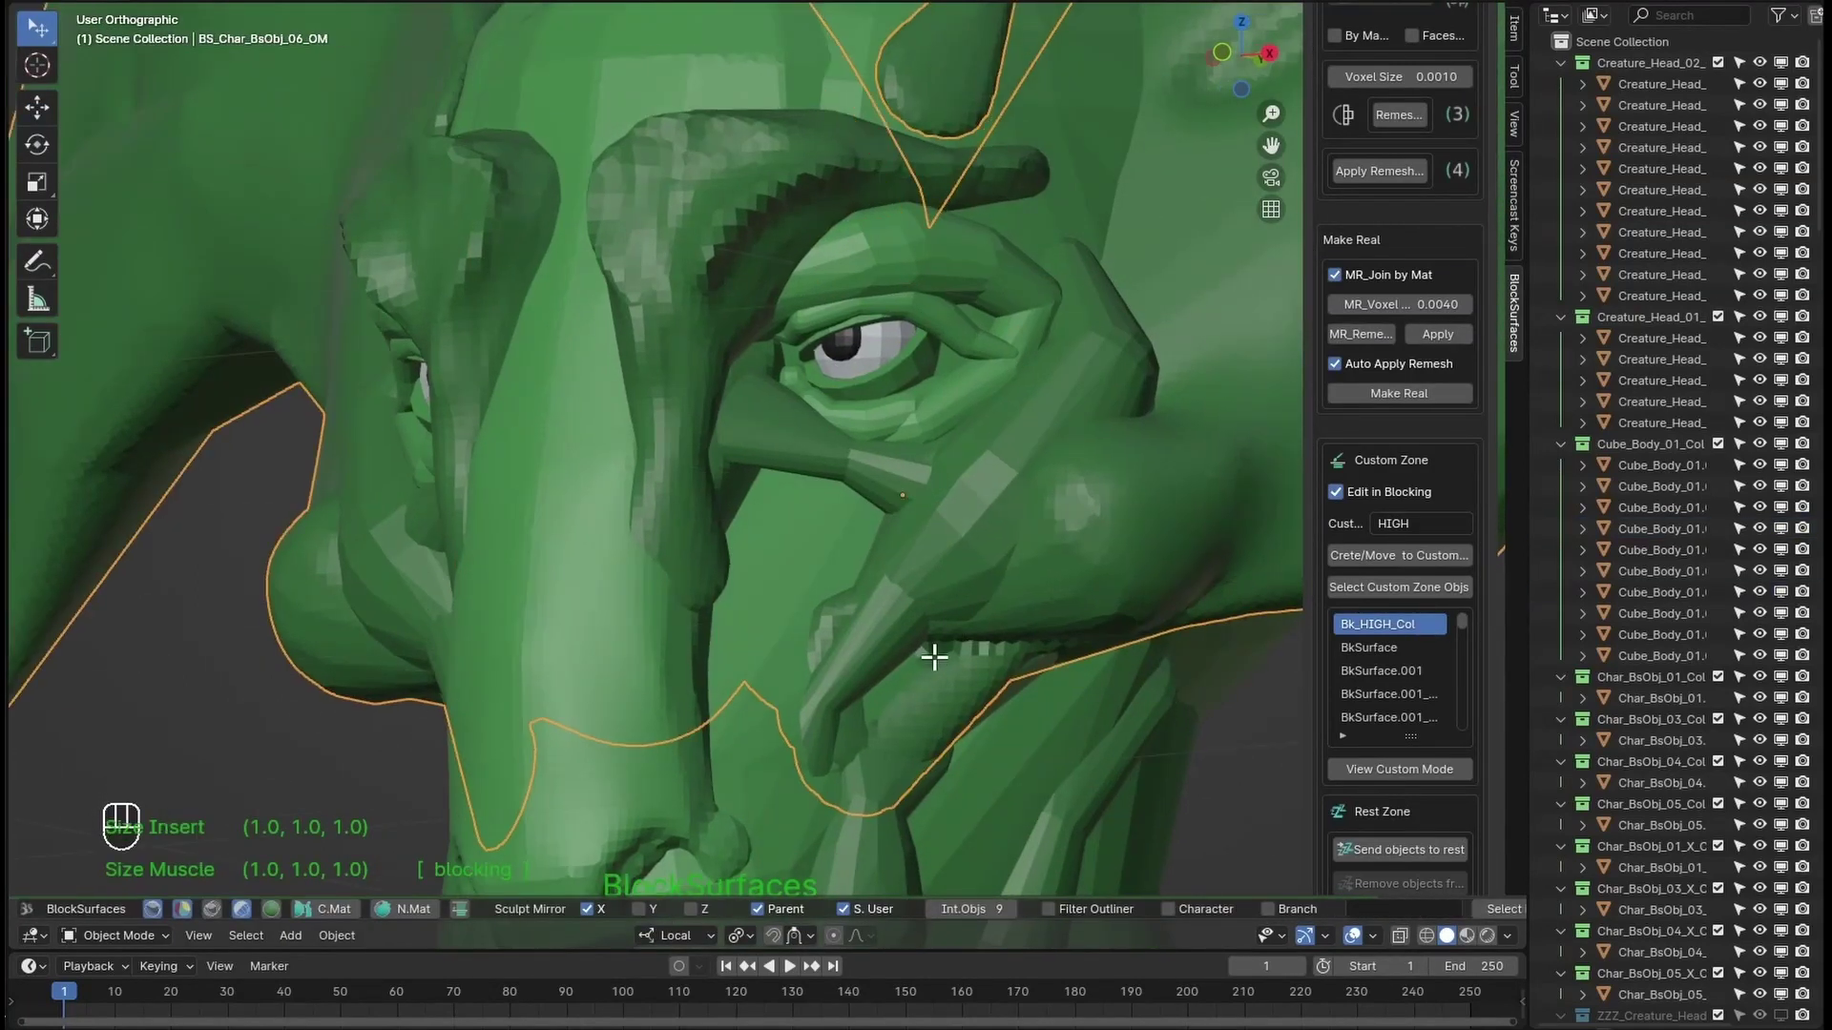
scroll(1054, 584, down, 5)
alt+click(928, 548)
scroll(866, 478, up, 4)
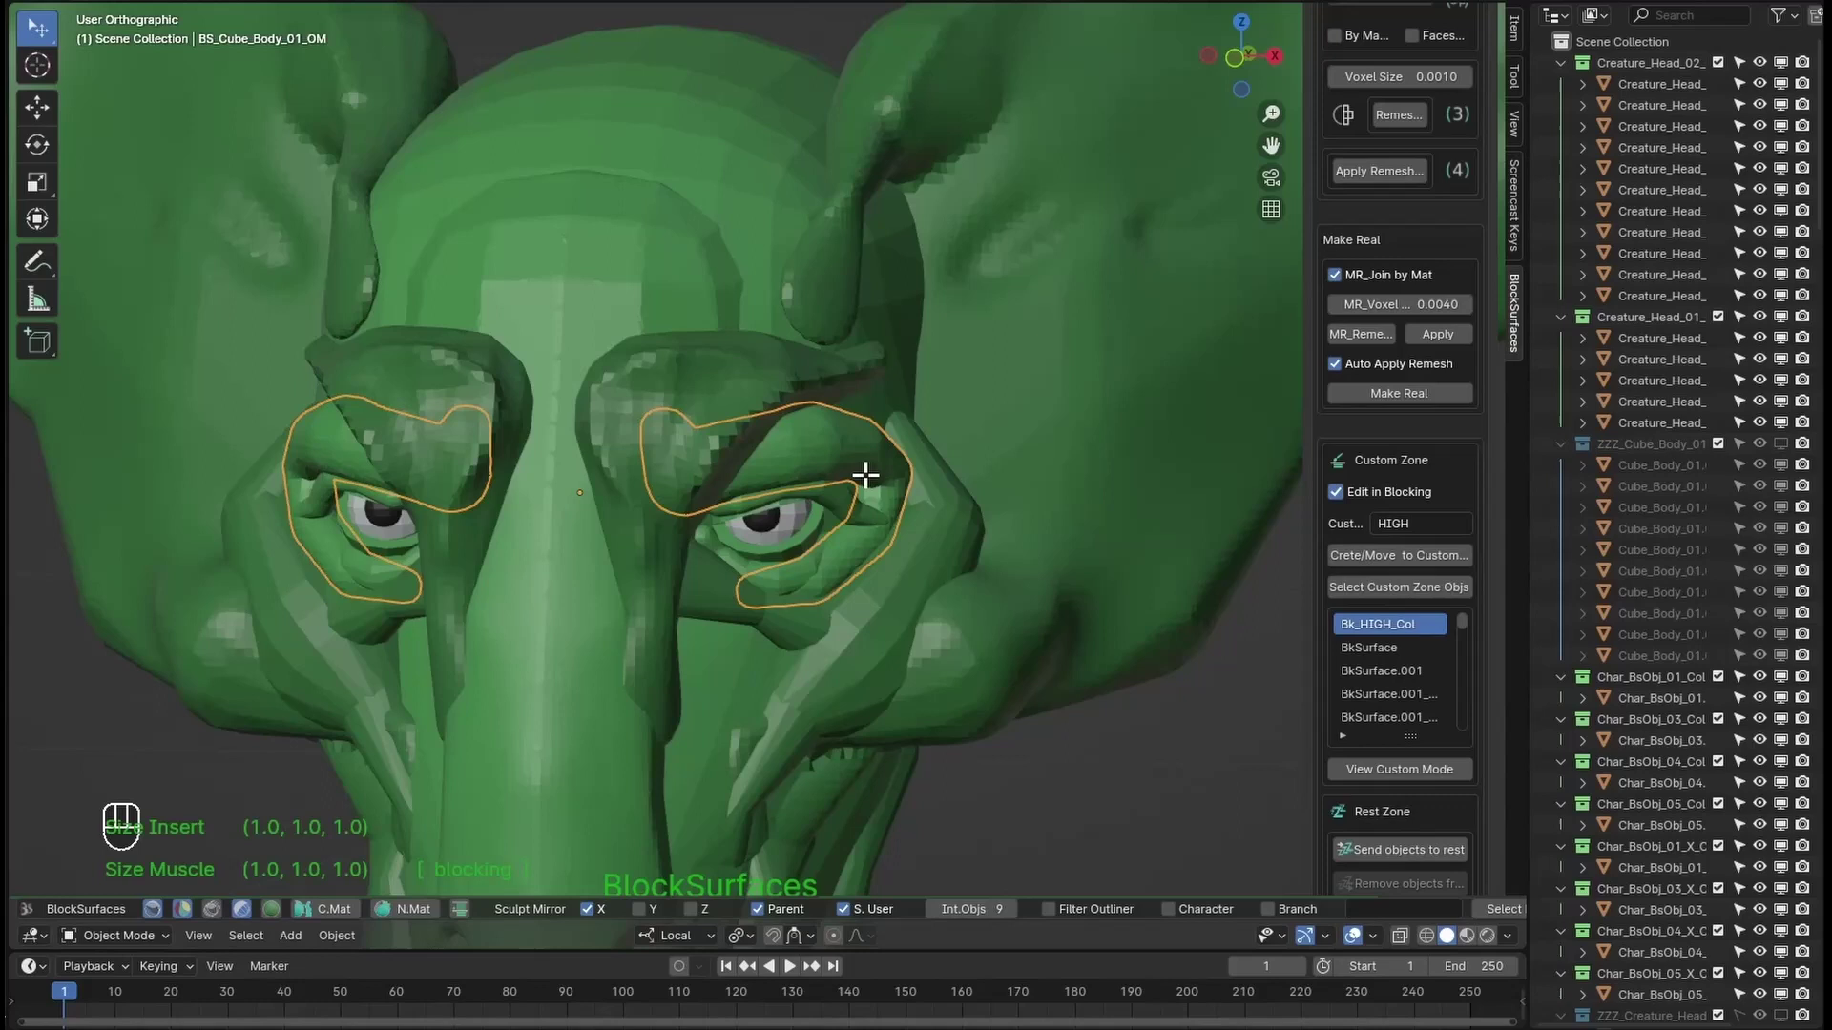
key(Tab)
scroll(970, 623, down, 3)
key(q)
key(Tab)
Step: Box-select all pieces of the creature head in Blocking Mode and delete the selected objects
mouse_move(970, 623)
alt+middle_down()
mouse_move(925, 396)
mouse_move(867, 622)
alt+middle_up()
scroll(924, 496, down, 2)
click(865, 611)
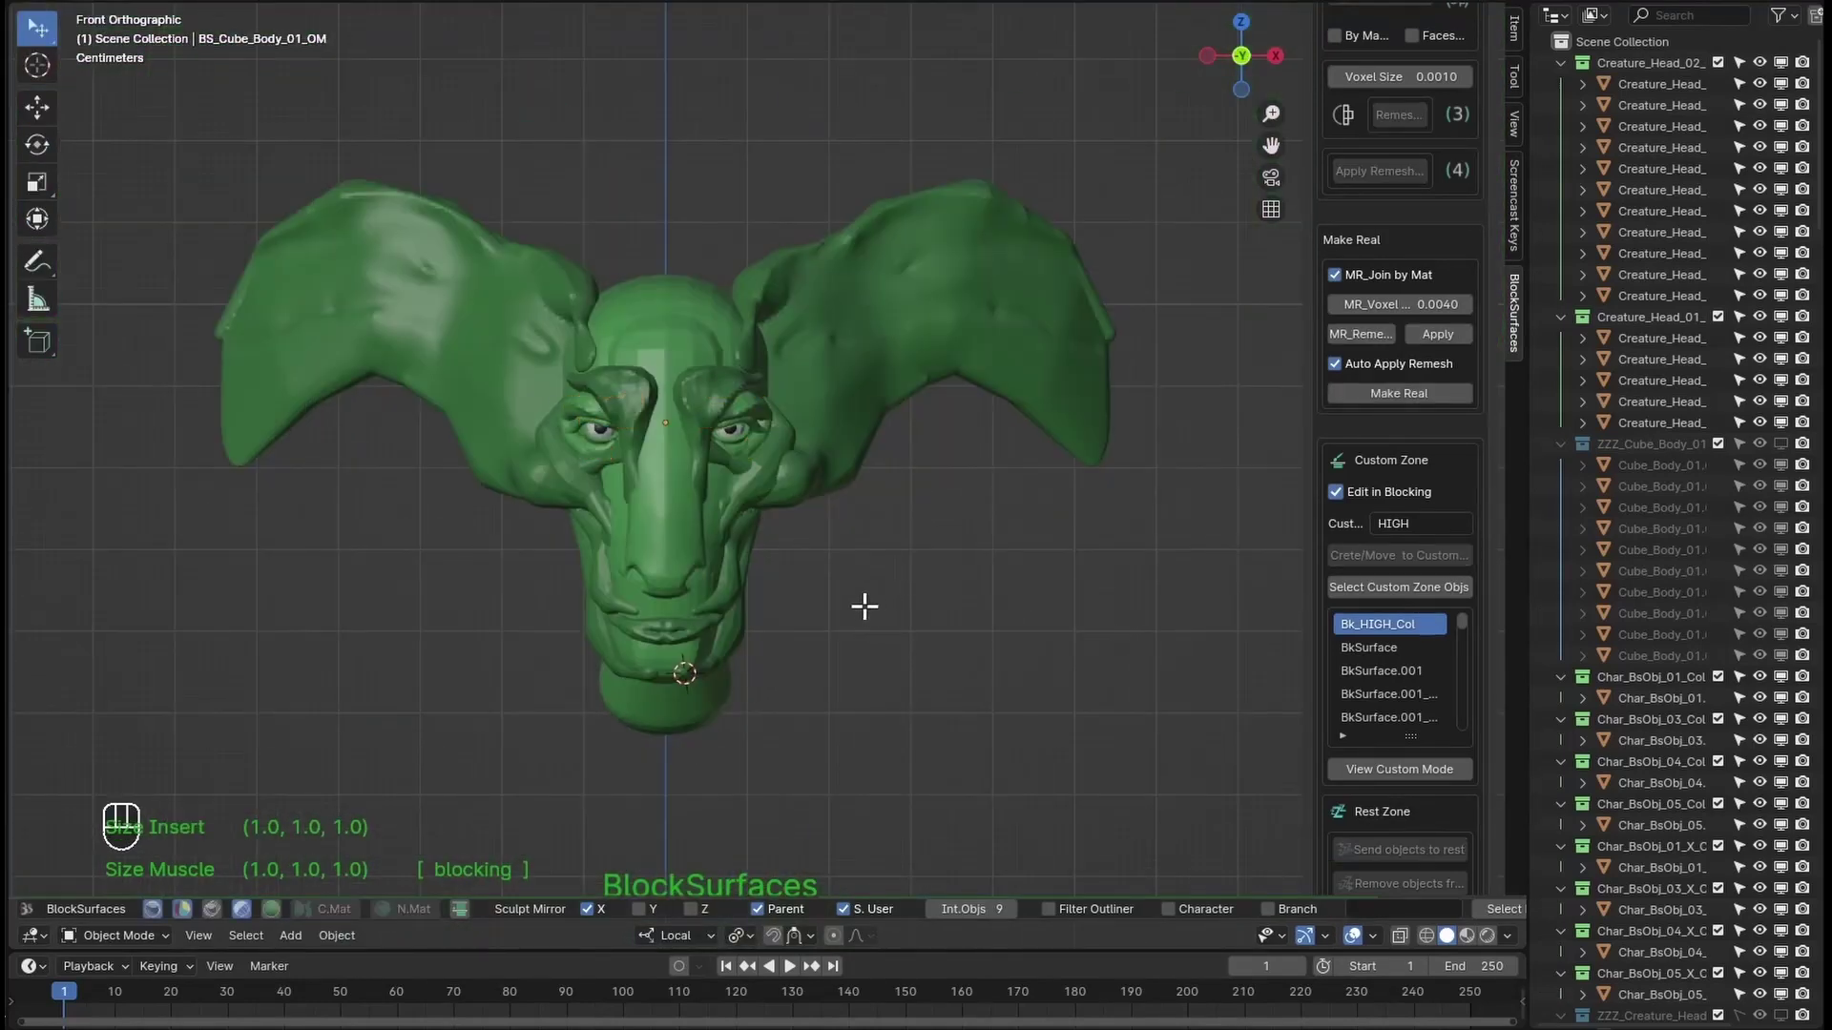
key(b)
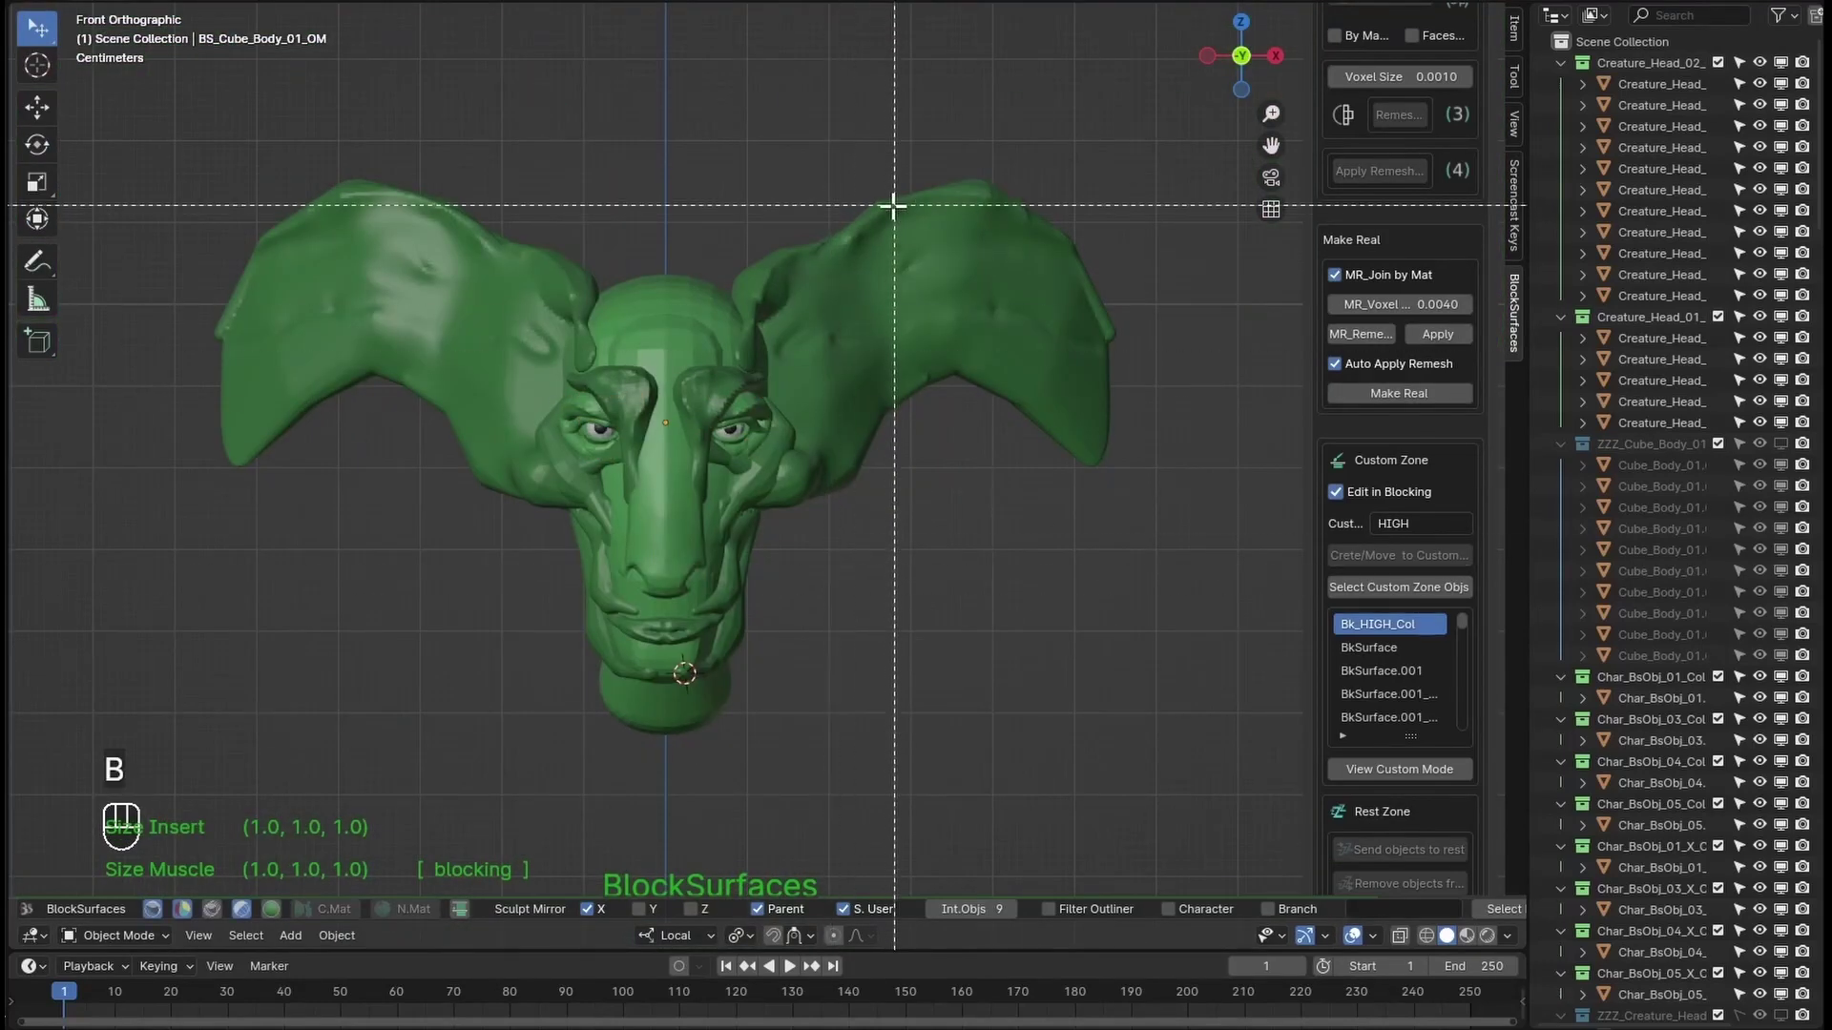
drag(892, 197, 785, 598)
key(x)
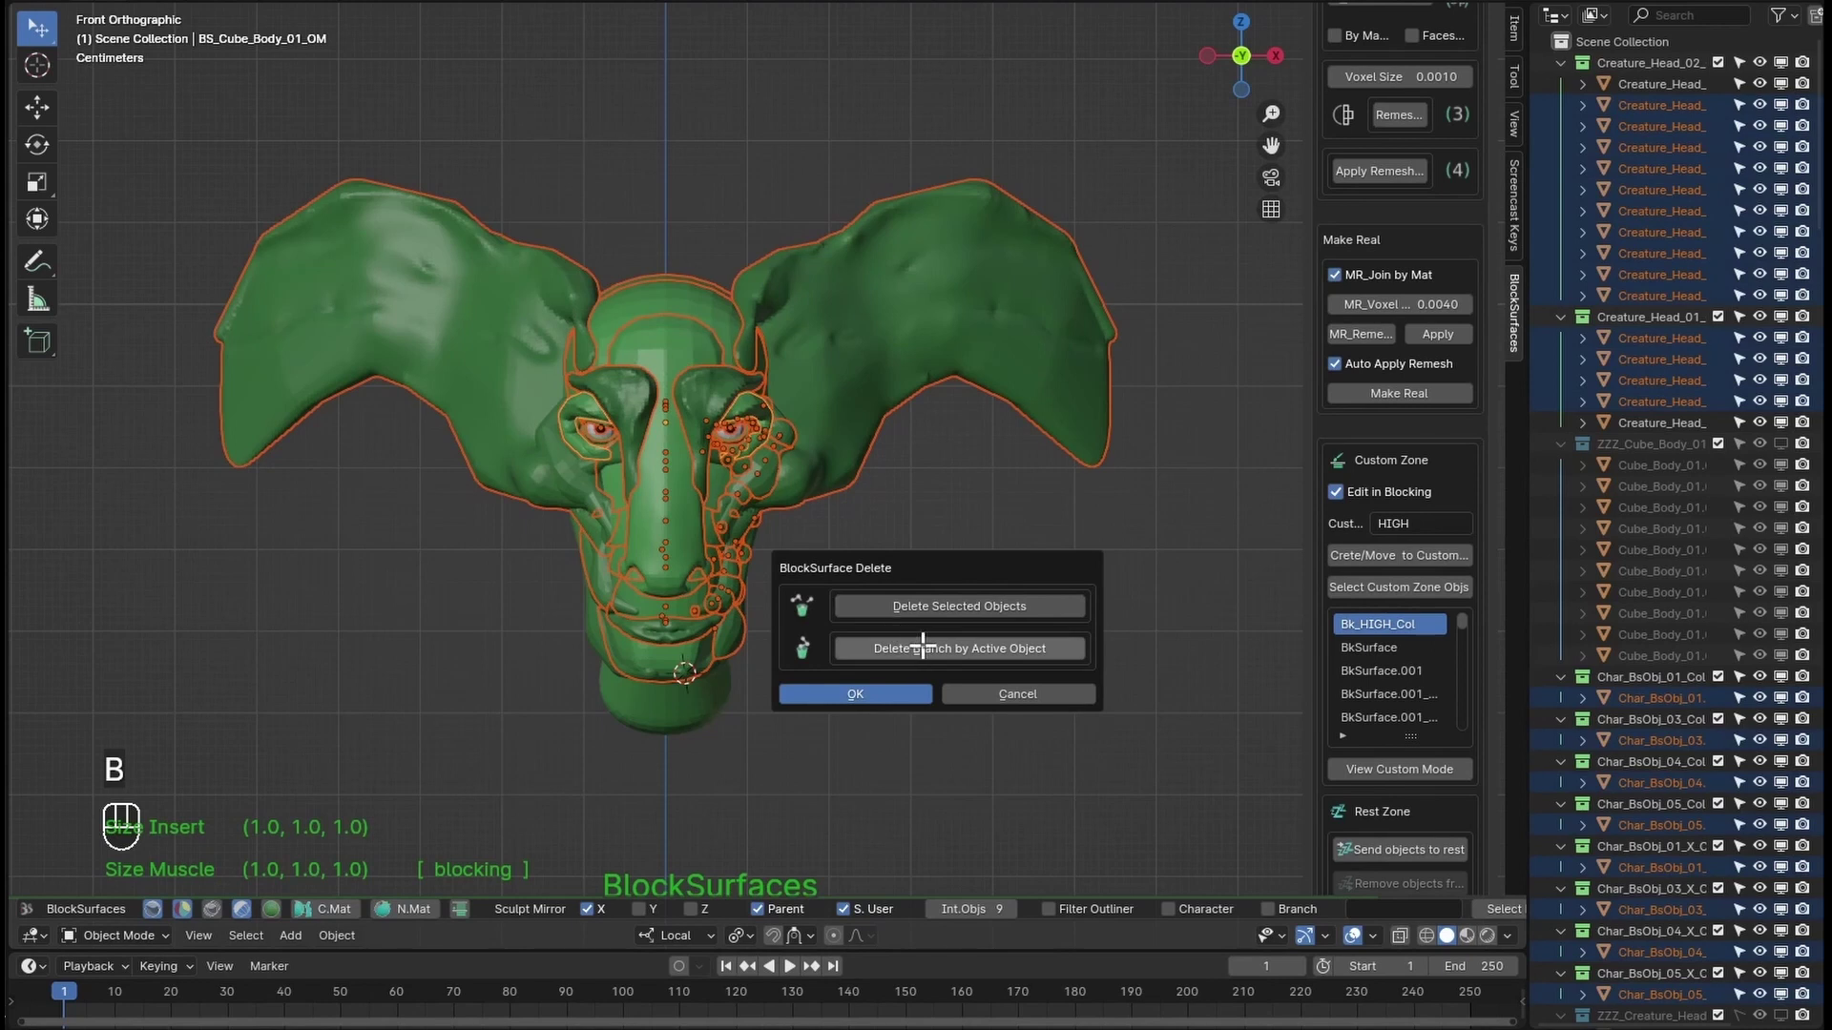
click(911, 689)
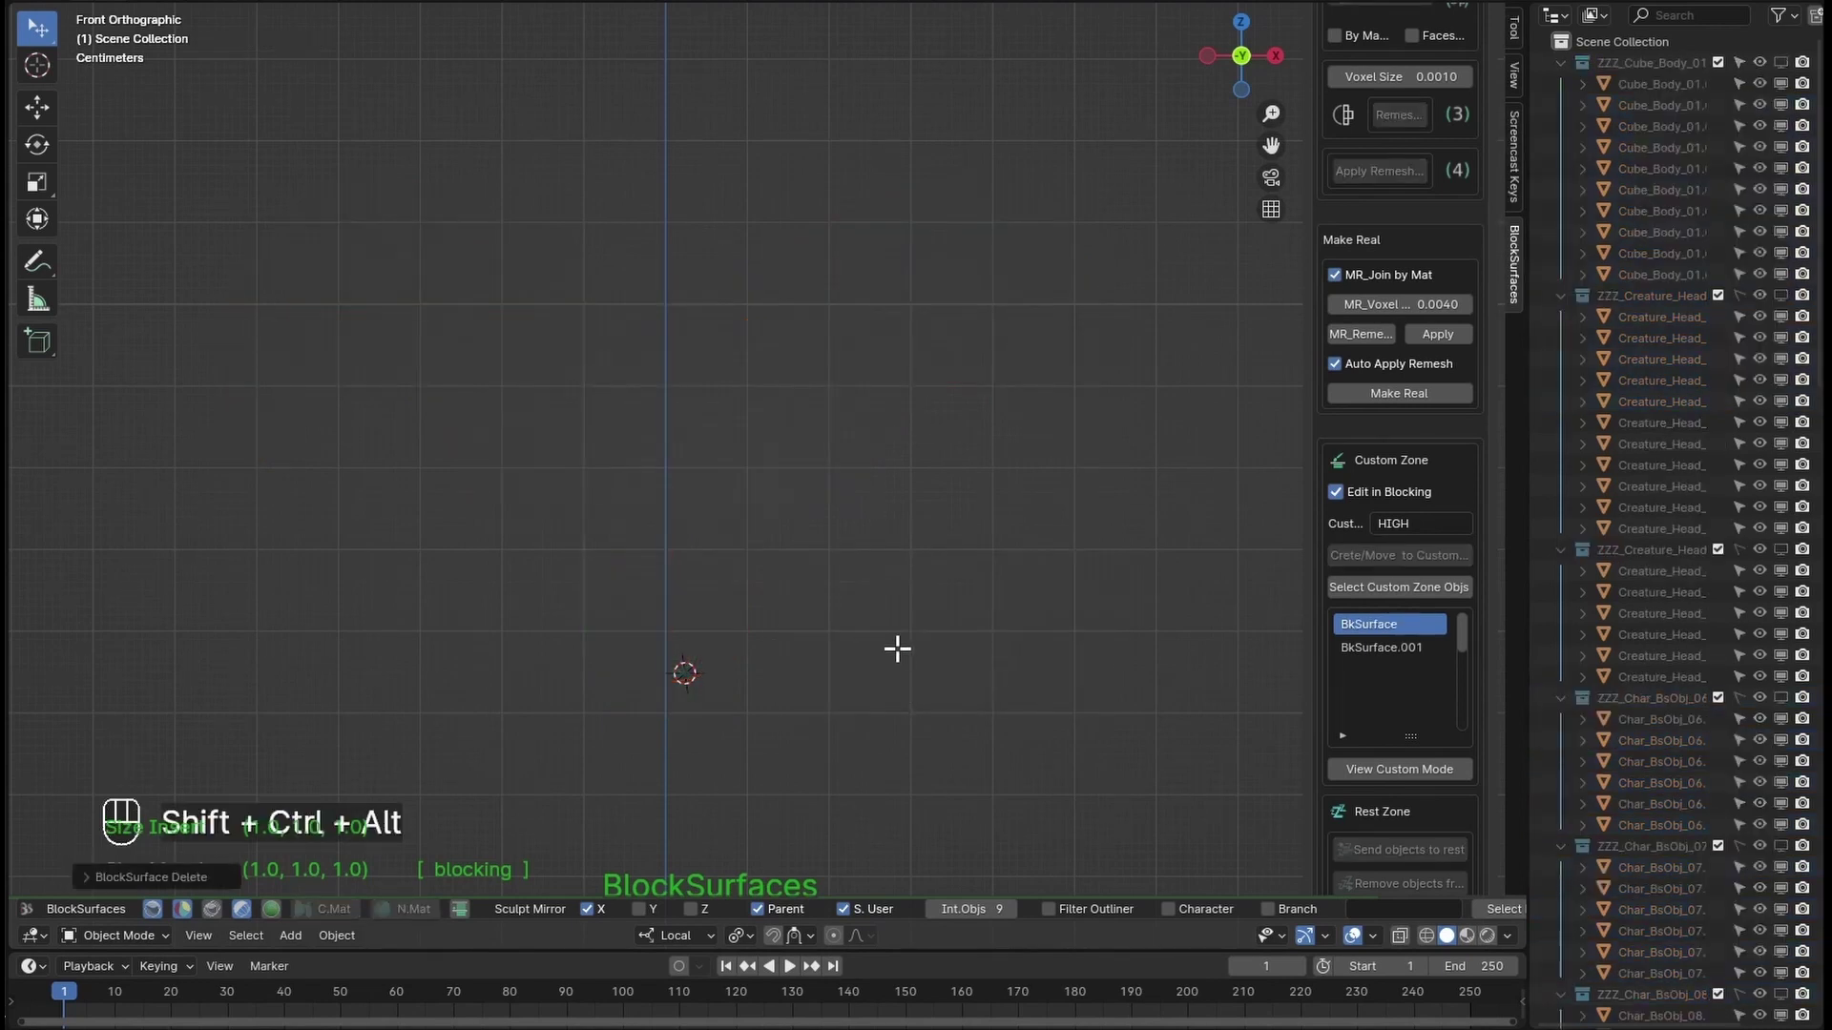
Step: Switch to BkSurfaces Mode and move the detailed head mesh with its eyes to the custom zone HIGH
key(shift+ctrl+alt+q)
click(876, 668)
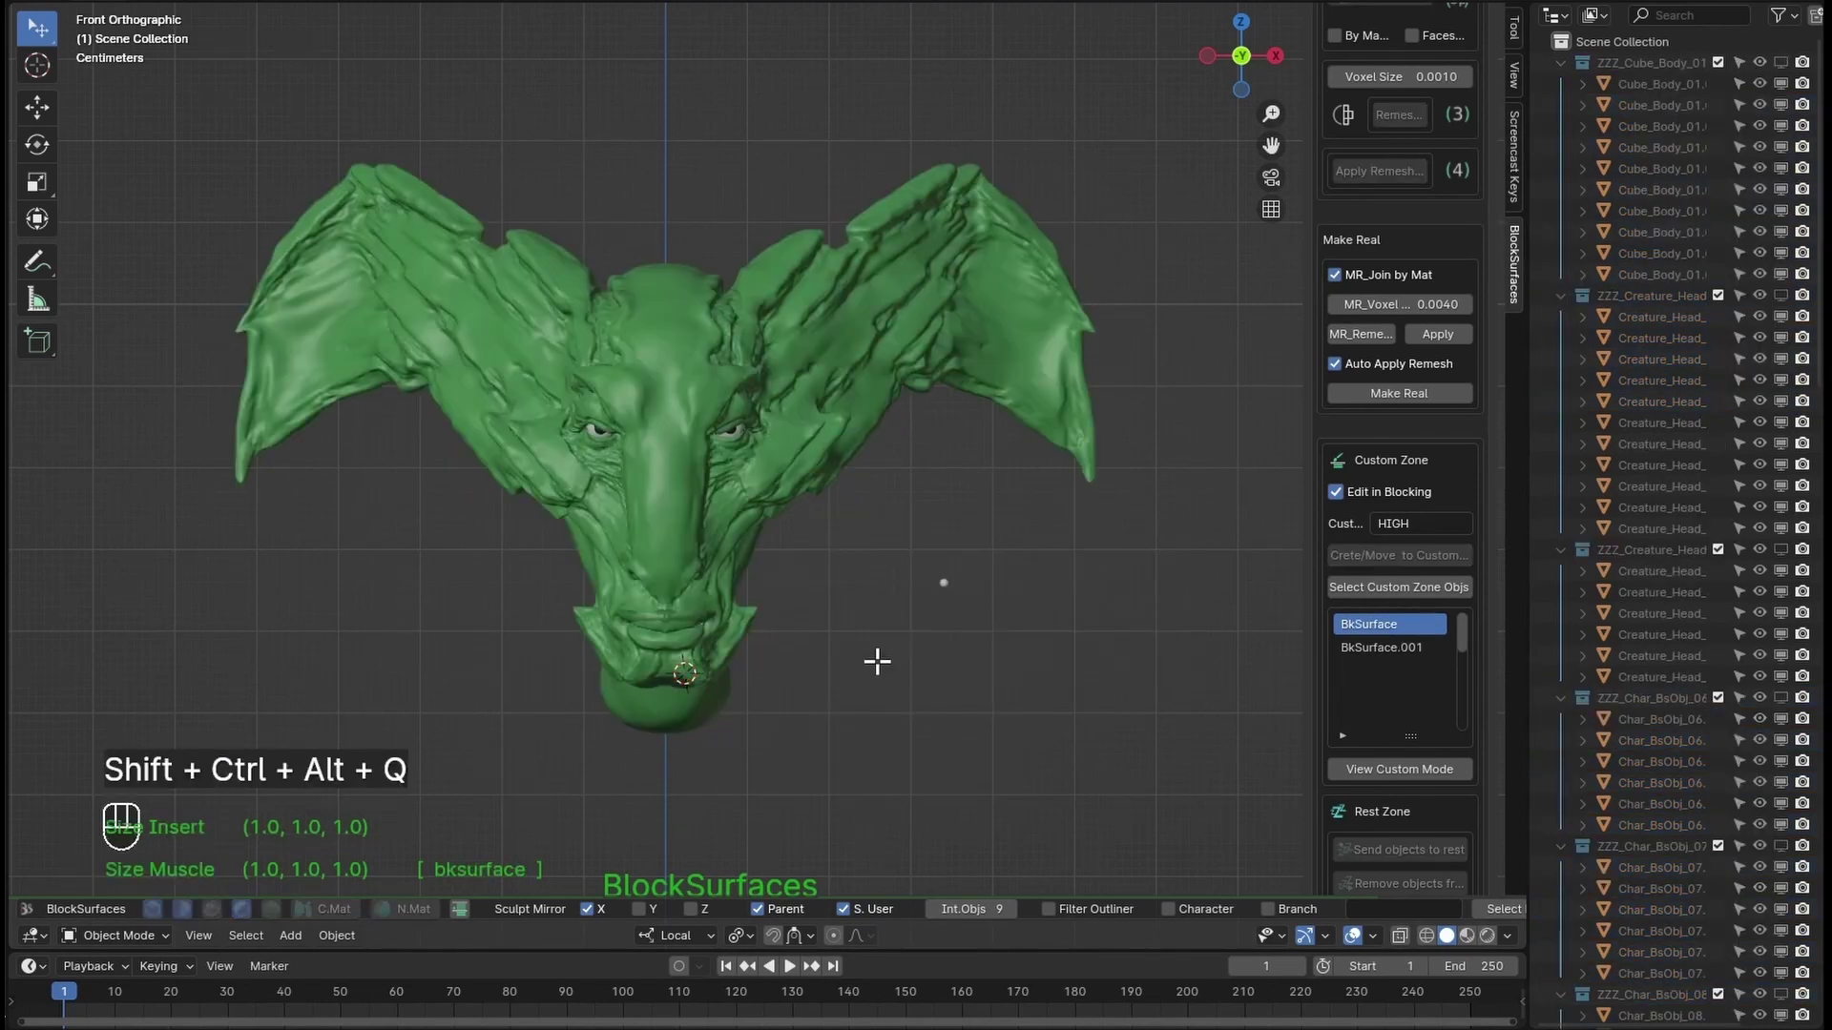
middle_drag(750, 494, 977, 576)
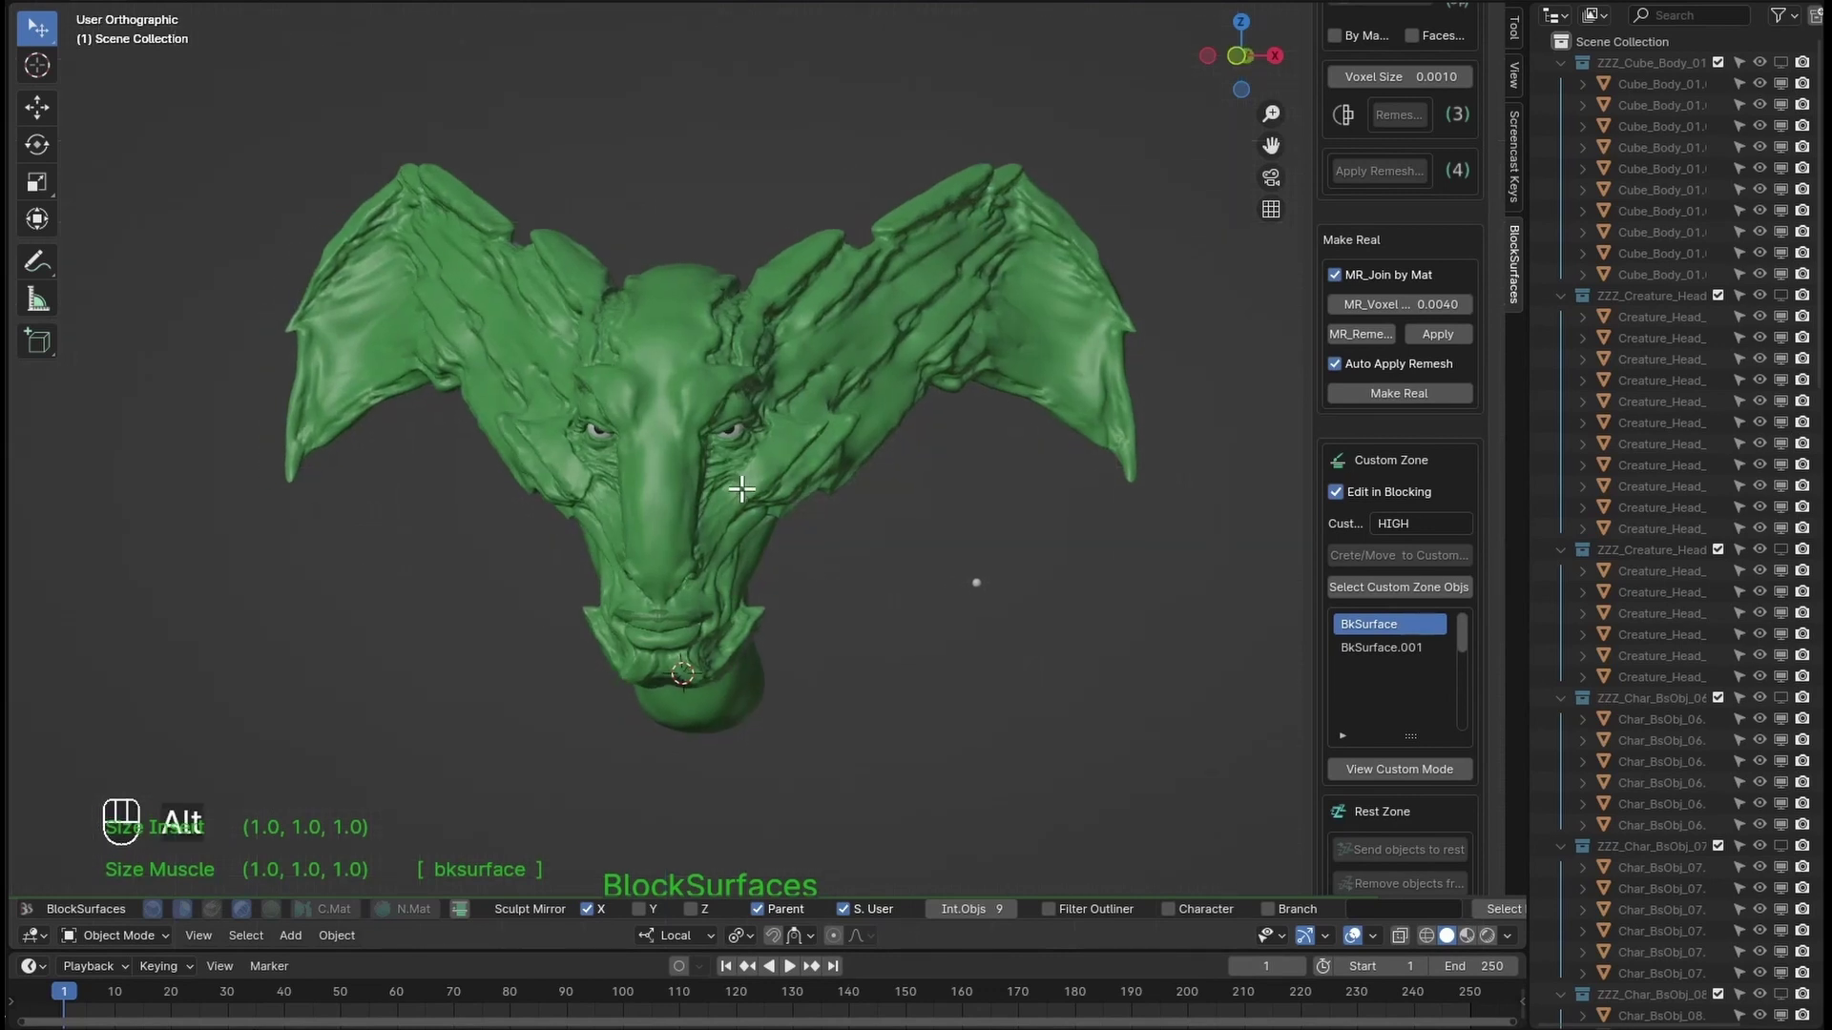
scroll(789, 597, up, 3)
middle_drag(818, 635, 798, 650)
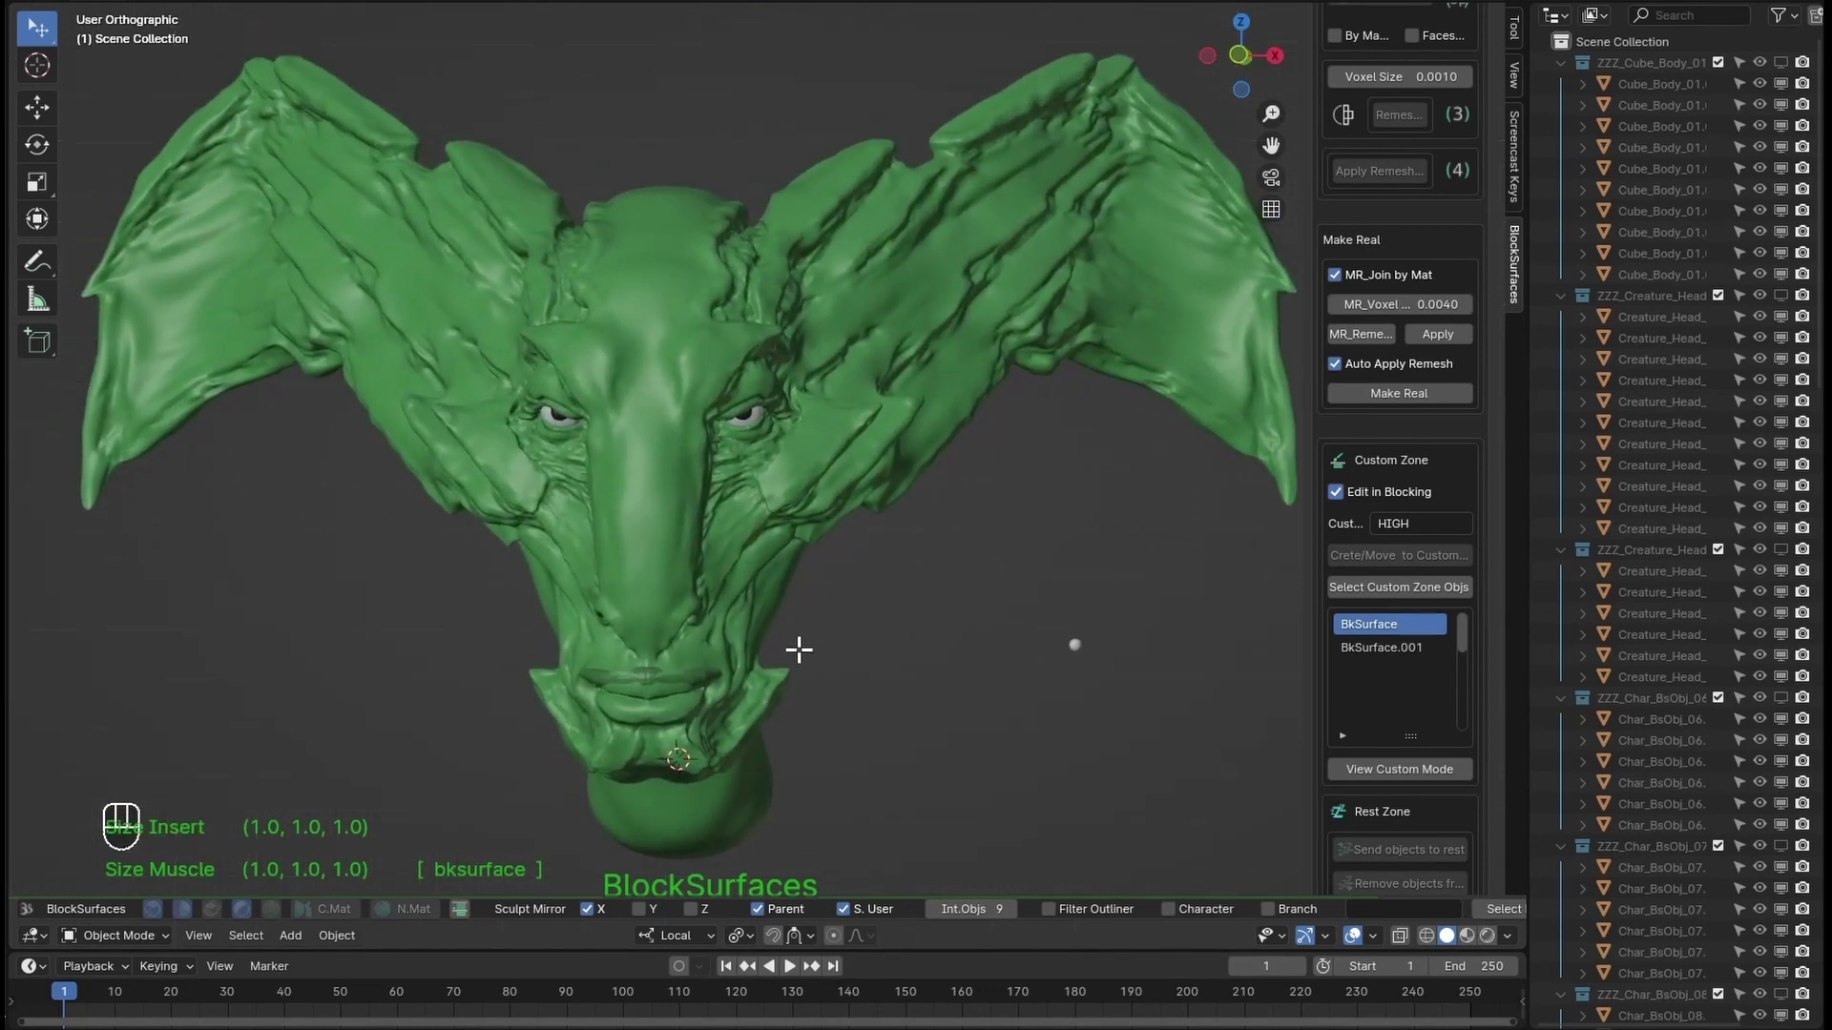
key(b)
click(1379, 556)
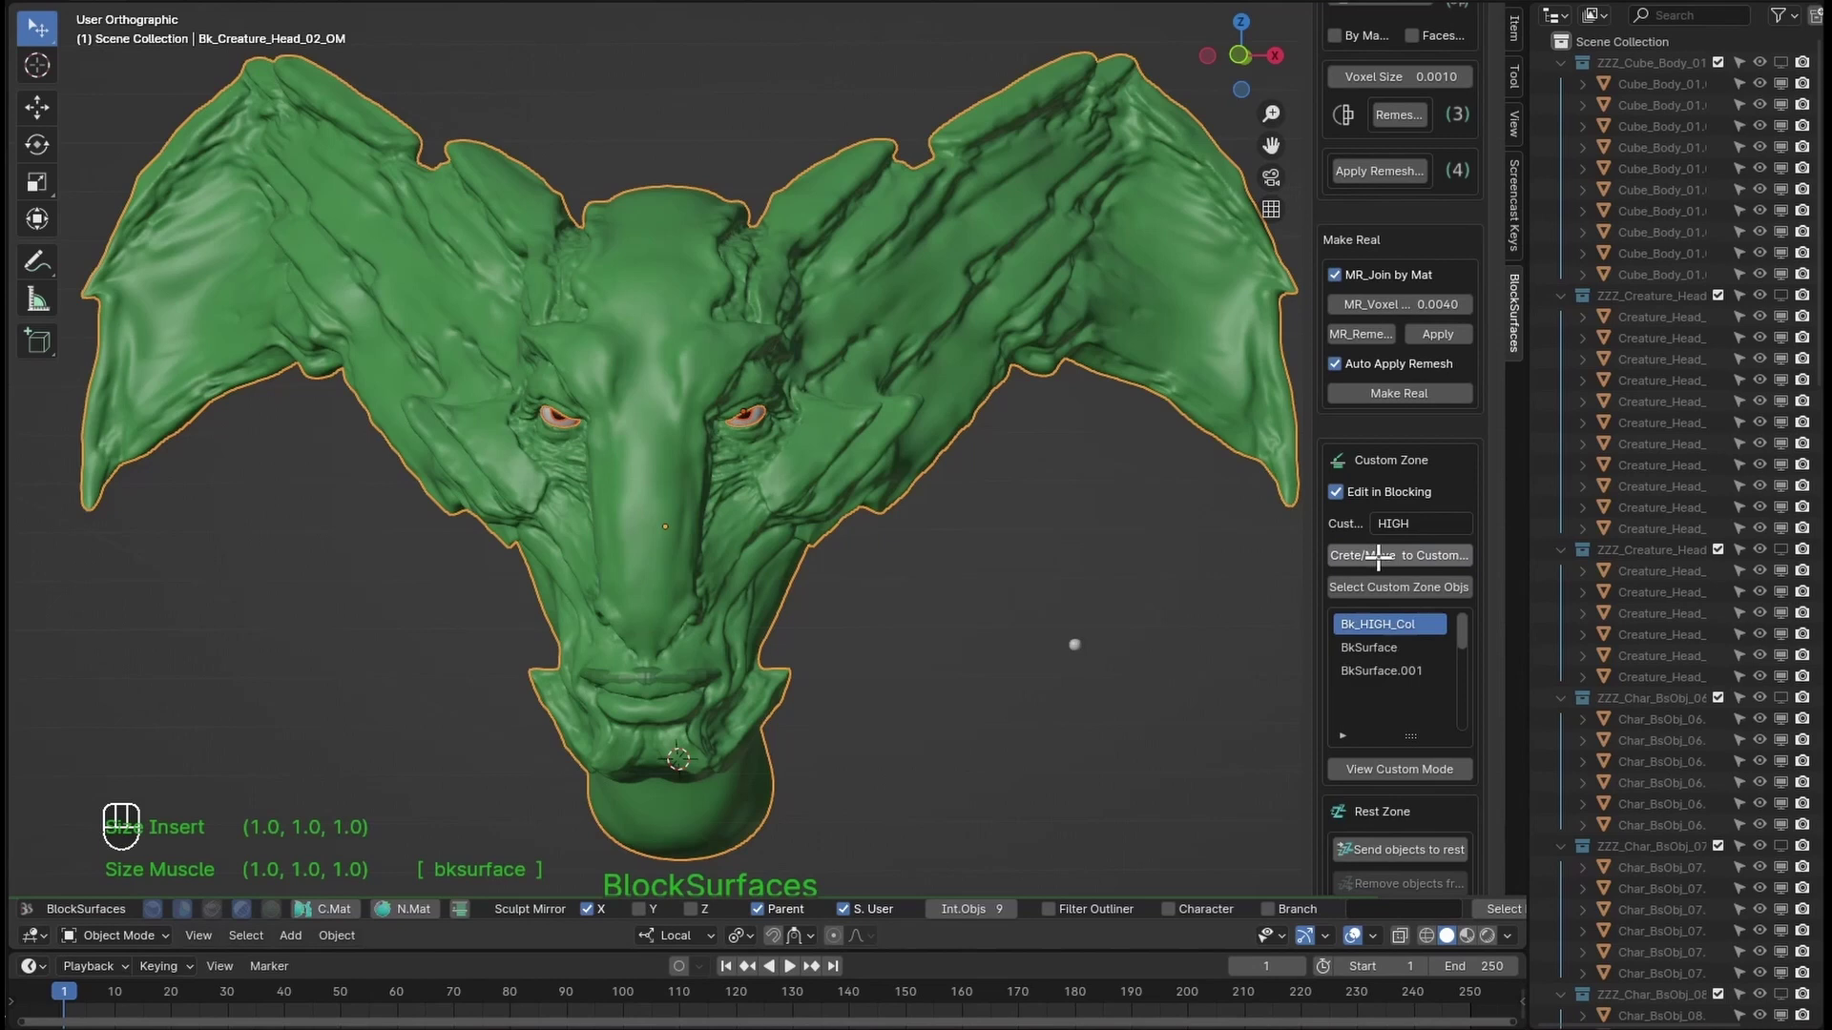
Step: Return to Blocking Mode with the detailed head shown and switch the viewport to the brown clay shading
key(ctrl+alt+shift+q)
click(916, 634)
key(q)
scroll(913, 577, up, 2)
shift+middle_drag(807, 363, 810, 415)
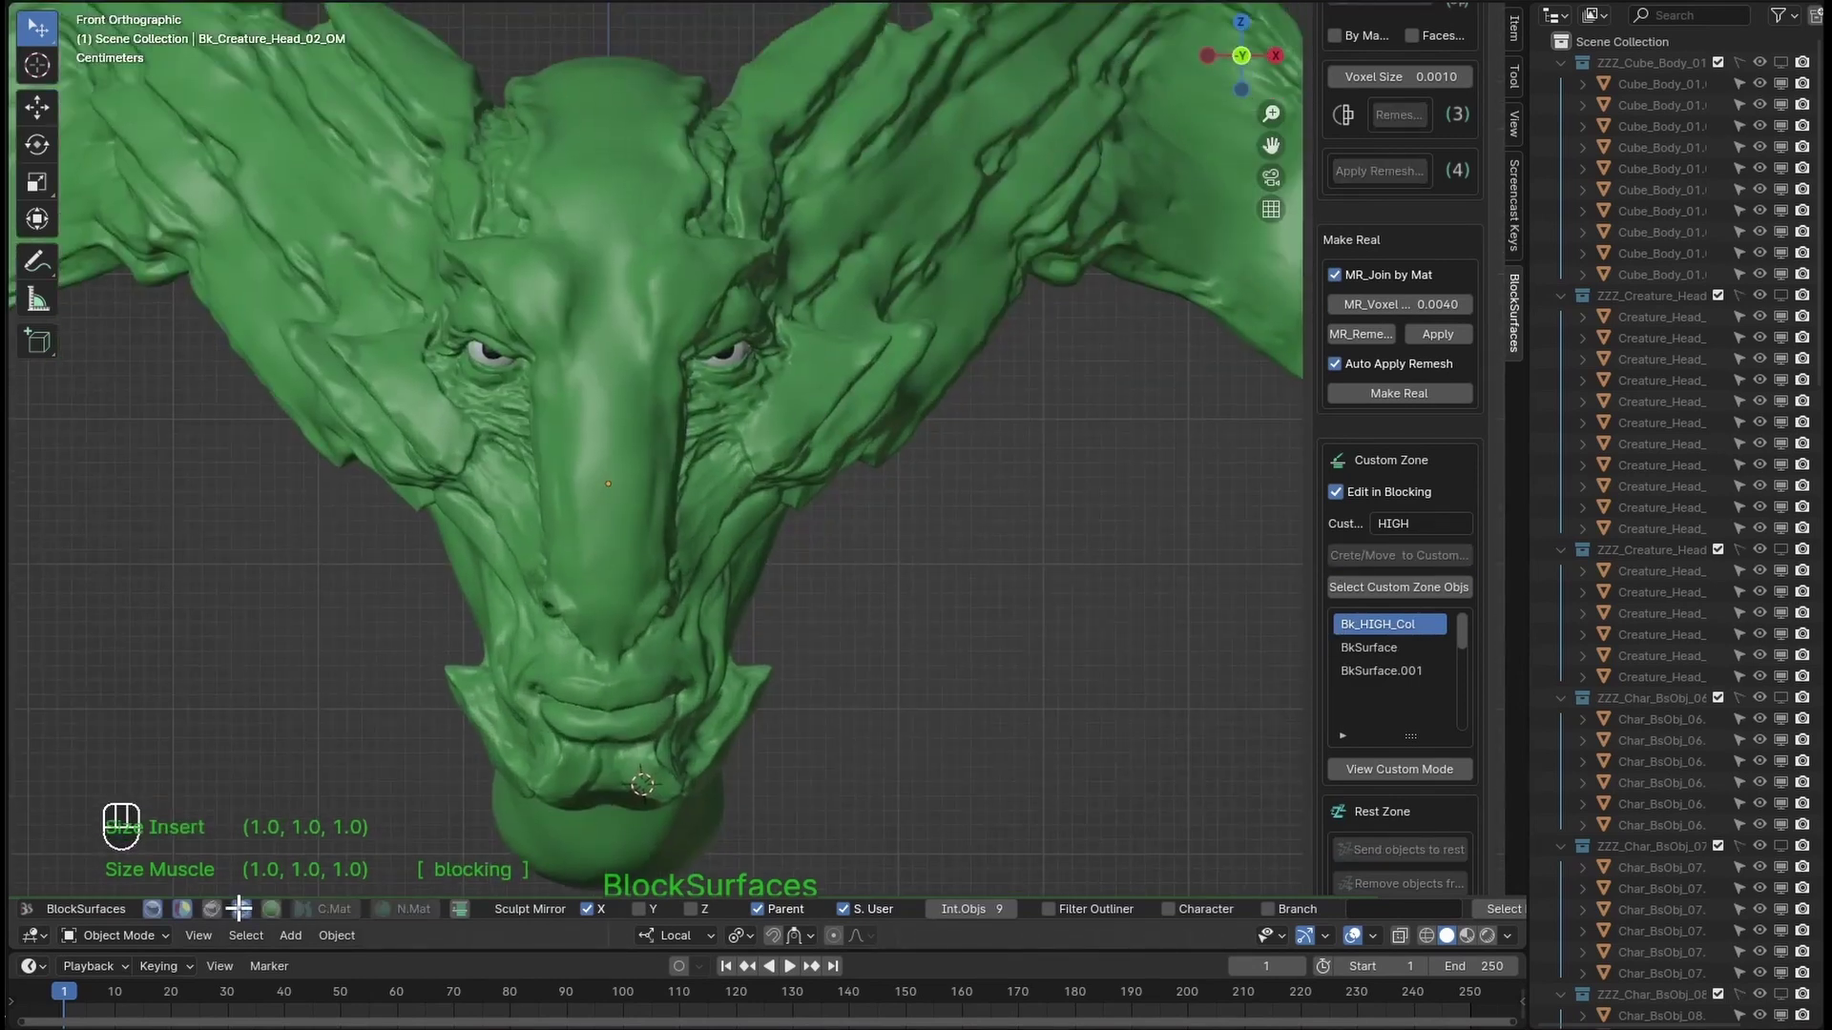
click(183, 908)
mouse_move(887, 598)
middle_down()
mouse_move(798, 601)
mouse_move(875, 592)
middle_up()
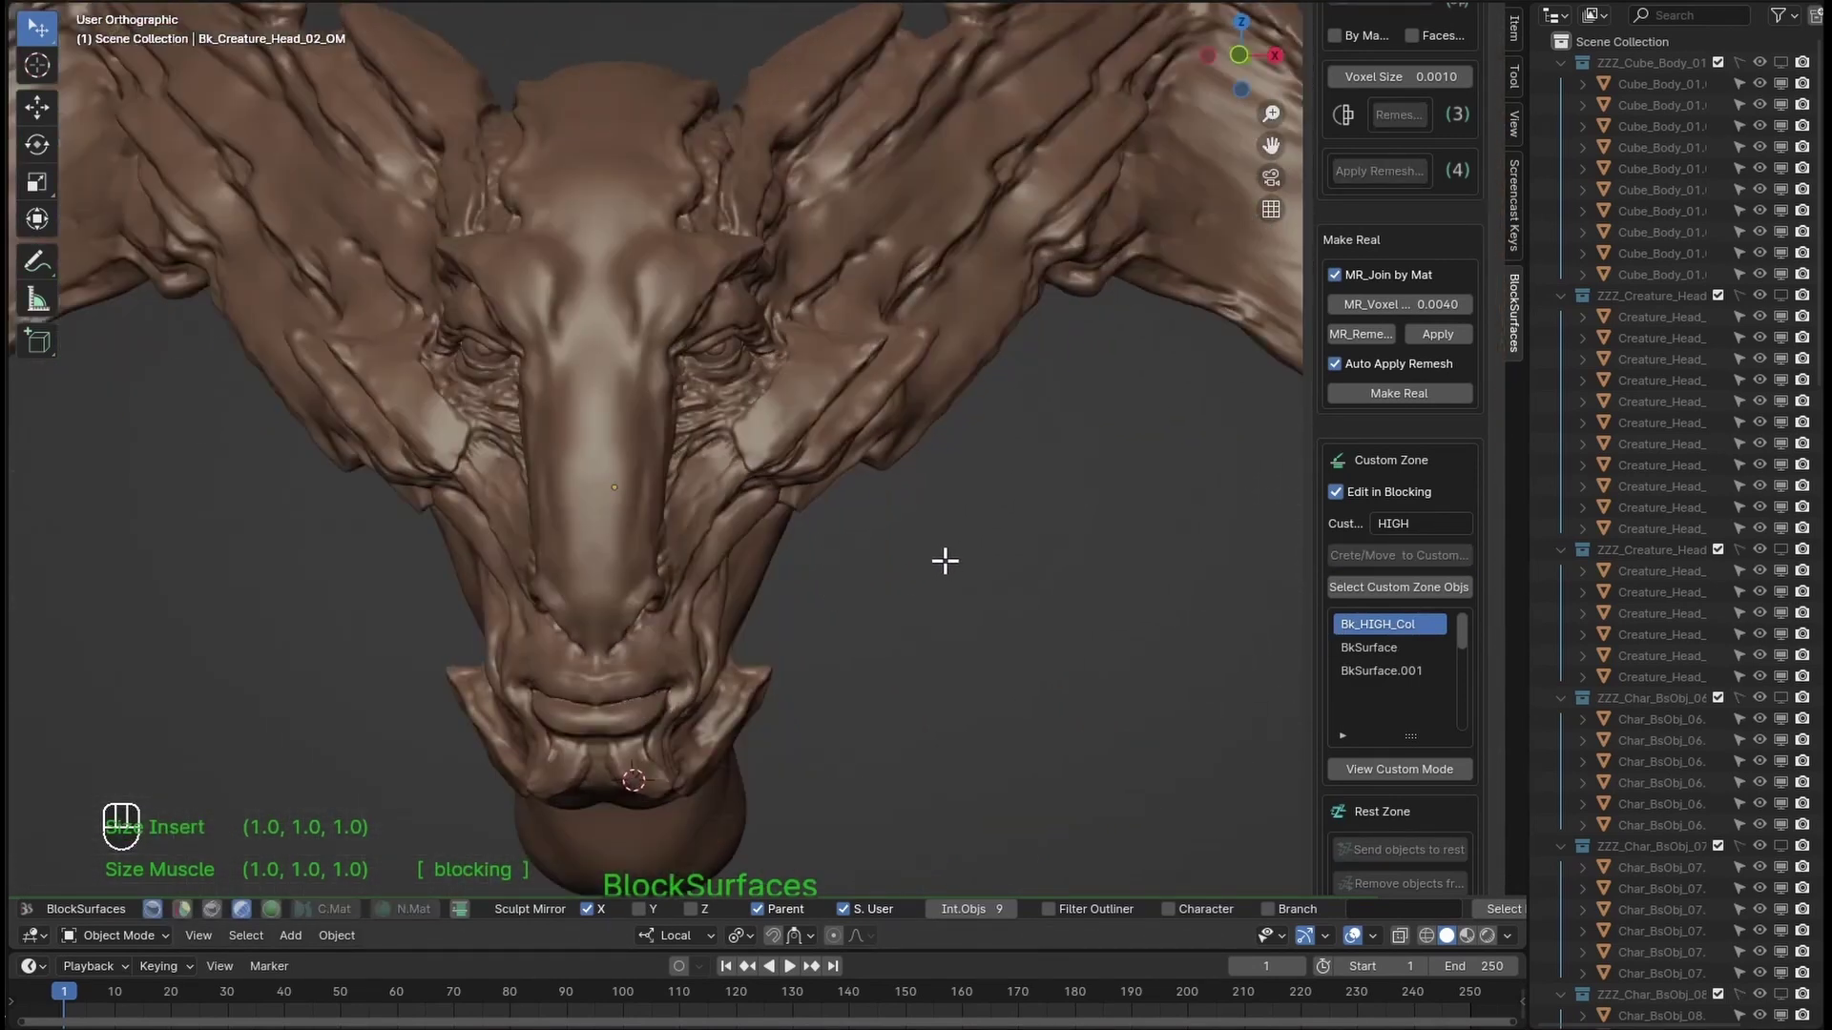
Step: Select the detailed head mesh and locate it in the Bk_HIGH_Col collection of the outliner
click(800, 420)
key(f)
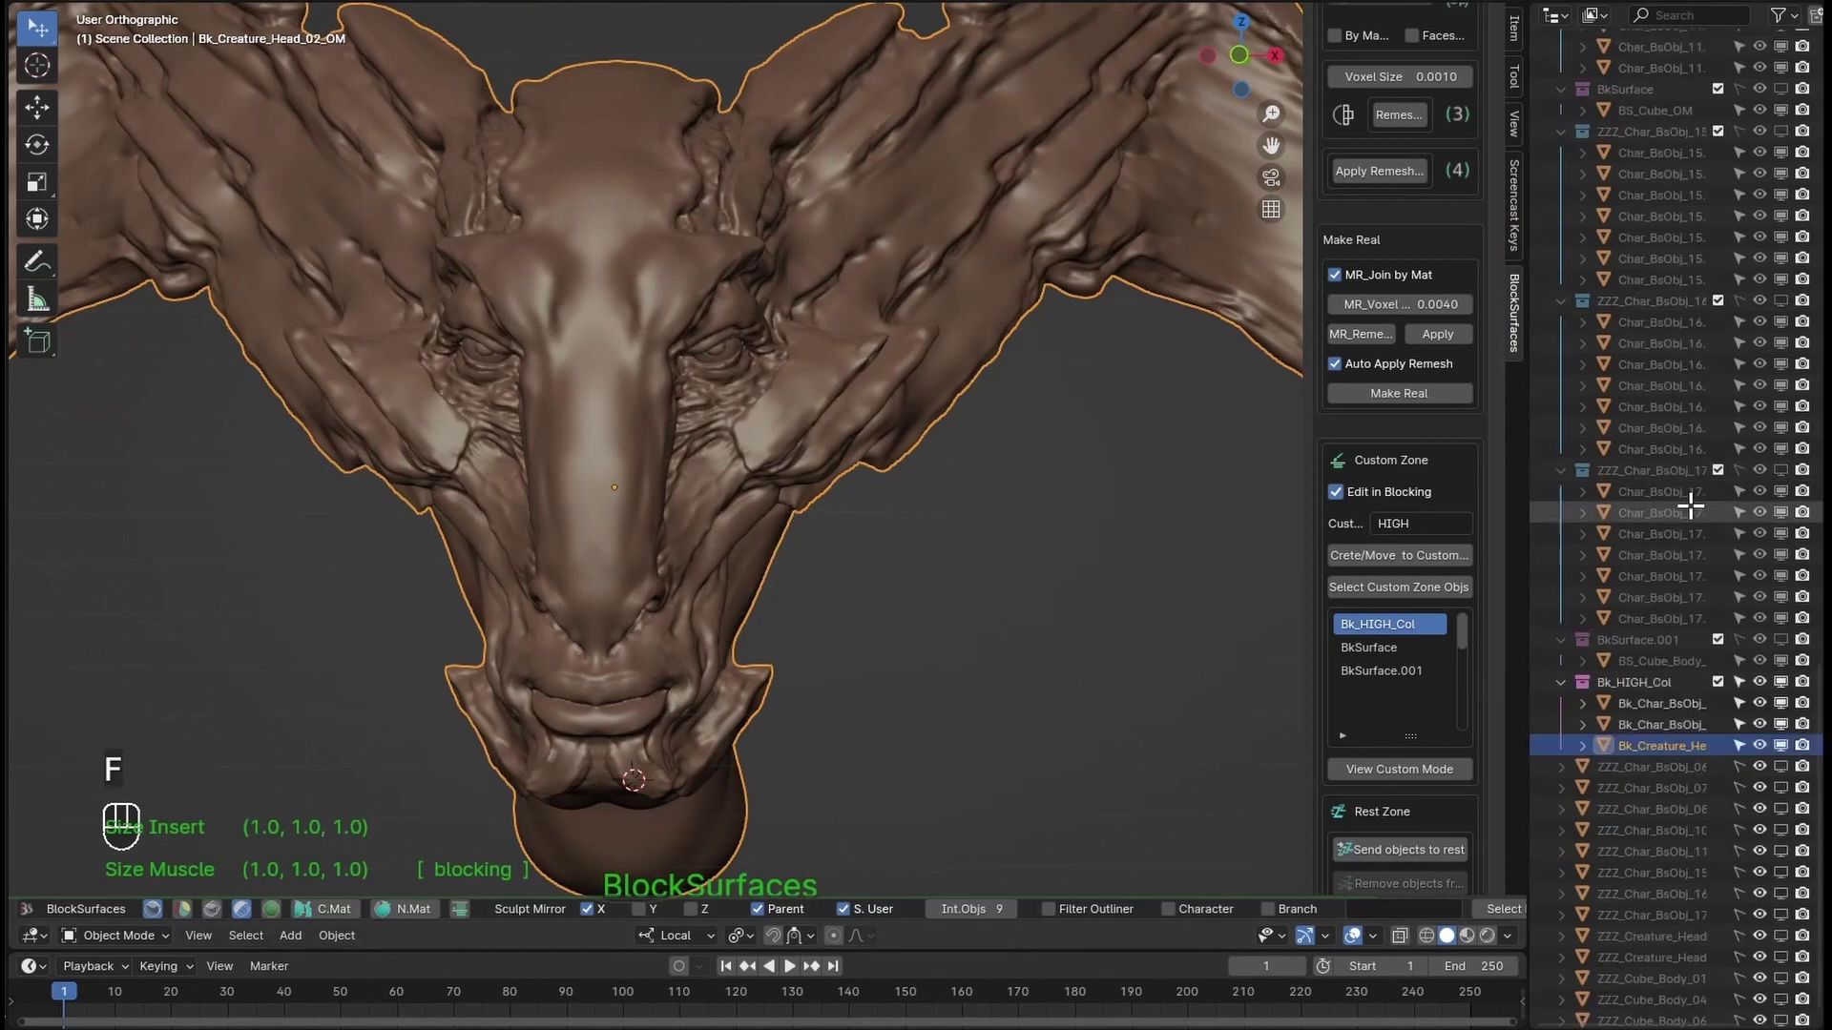
click(961, 568)
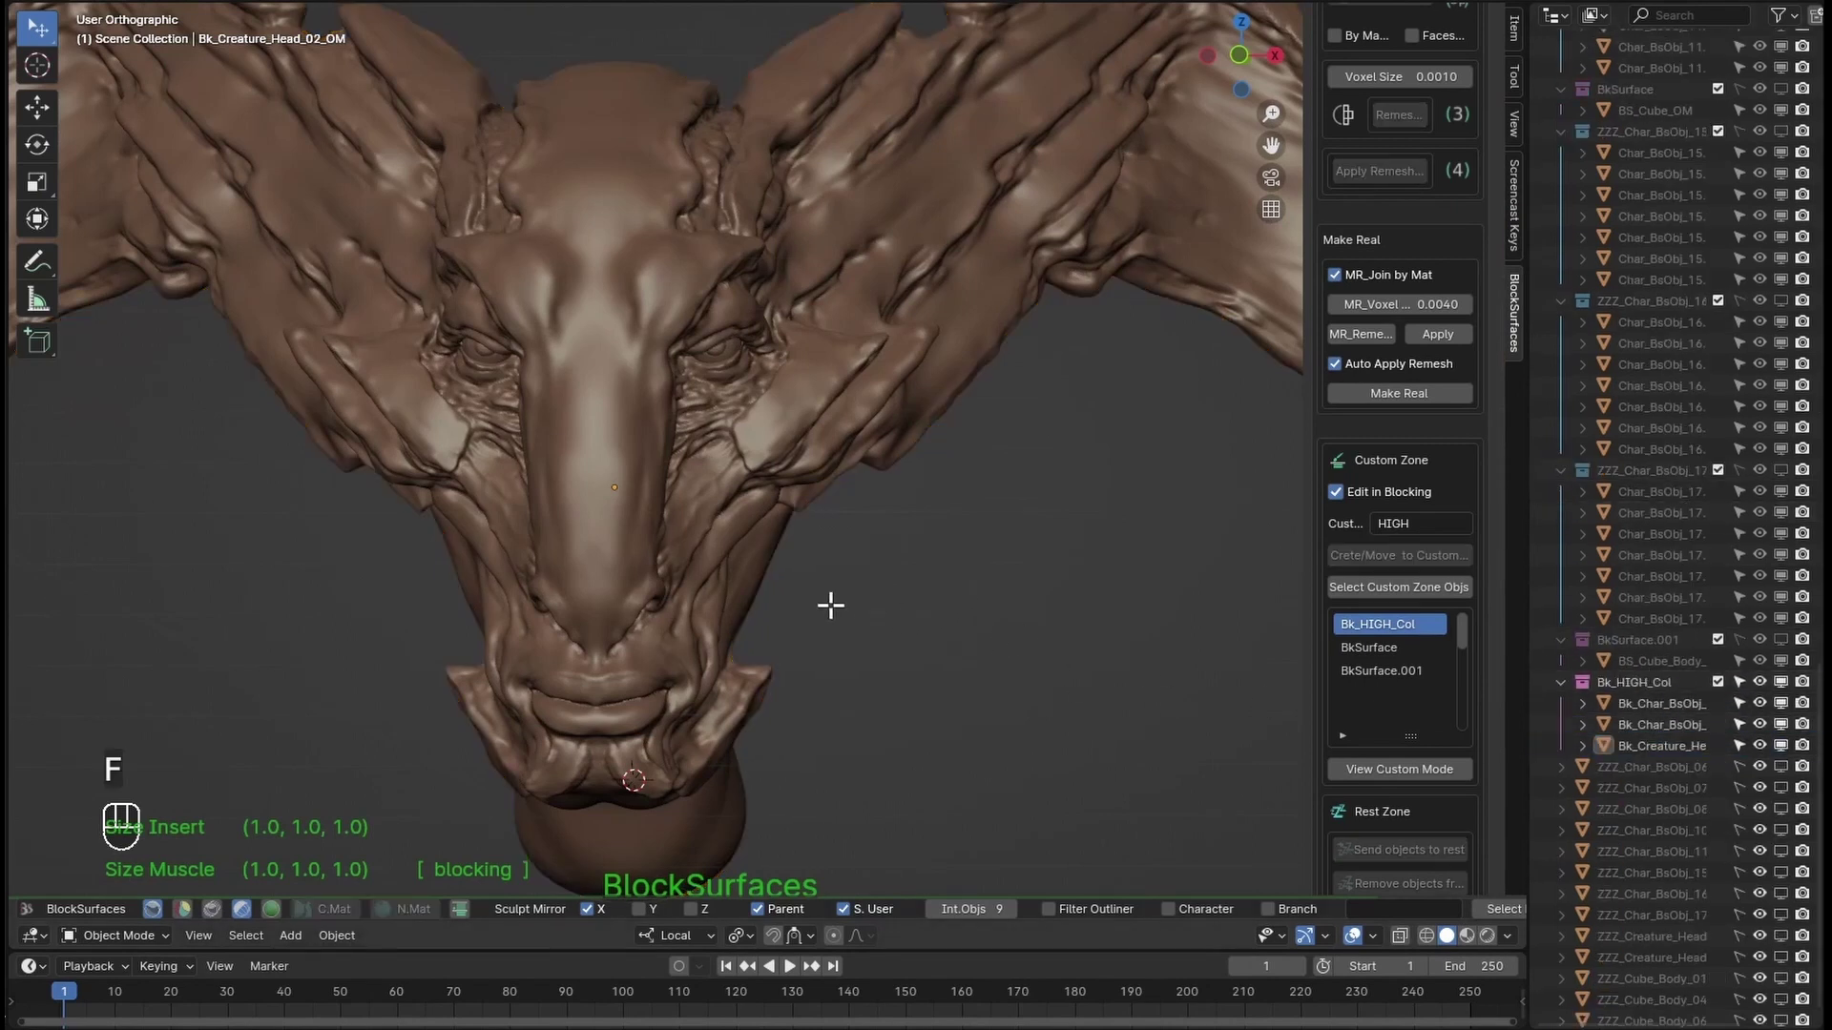
middle_drag(796, 599, 885, 613)
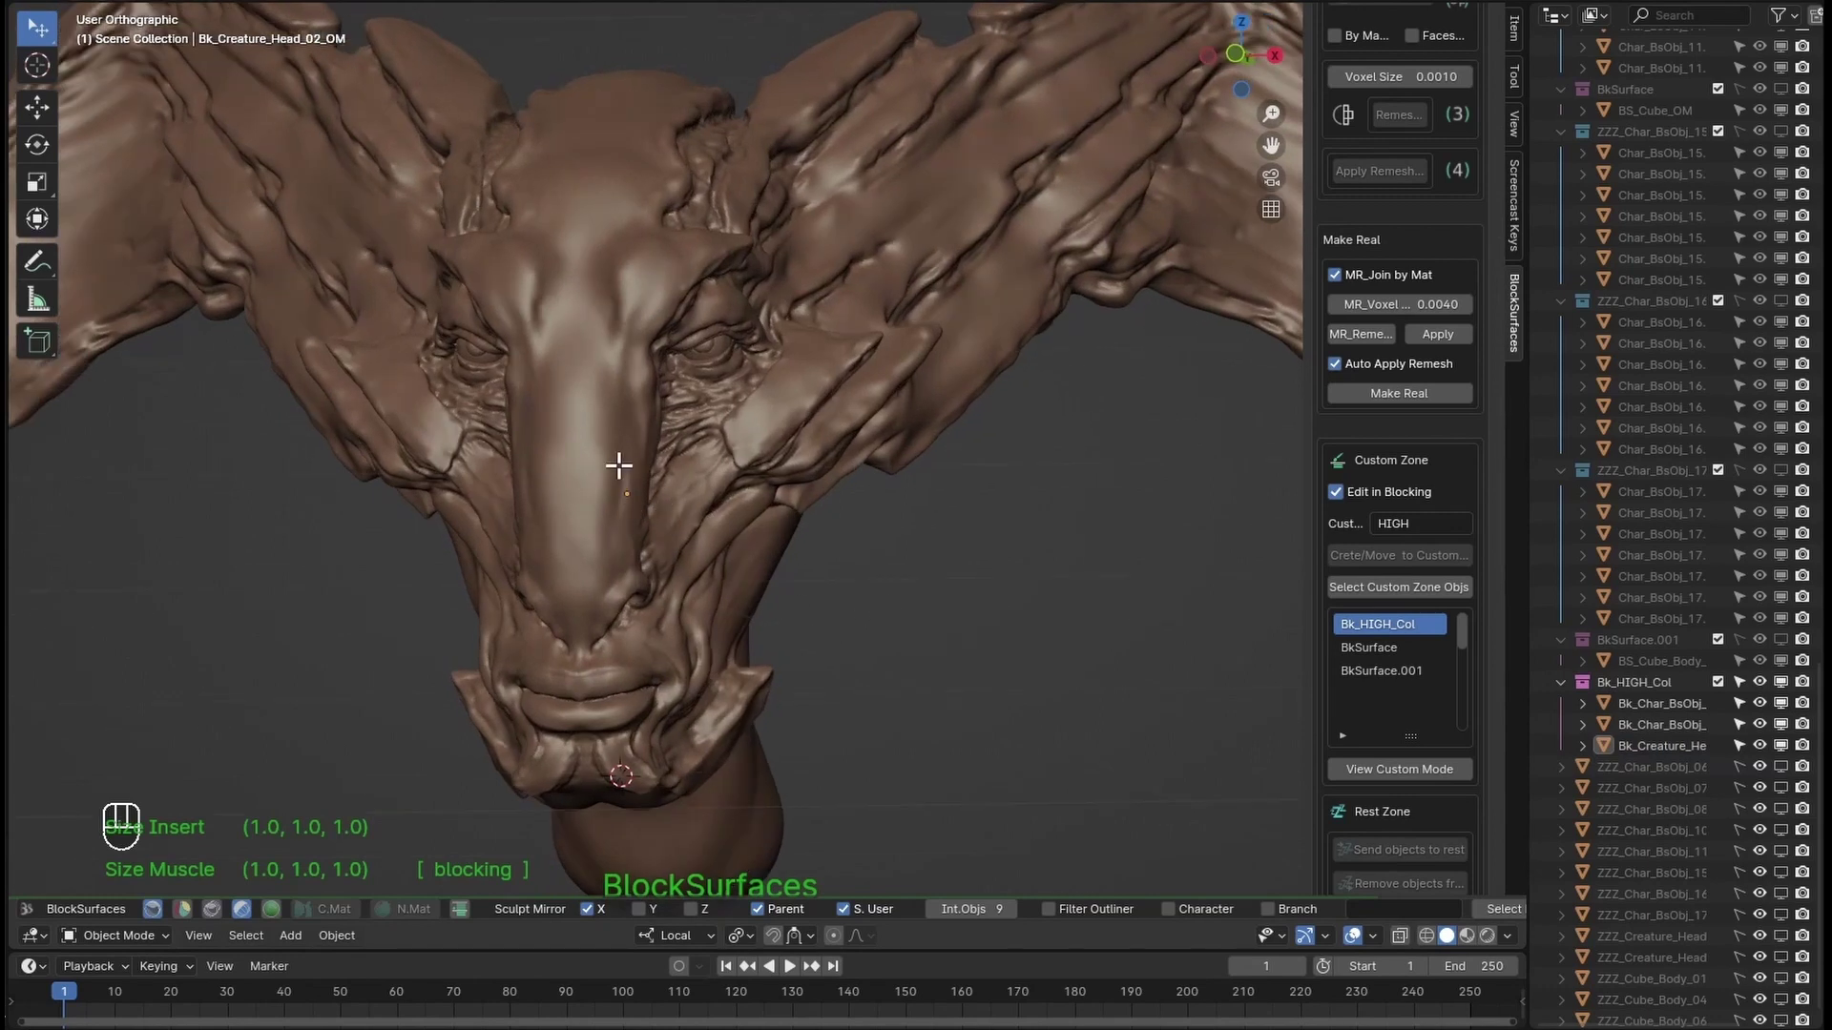
Step: Insert small scaled blocking pieces on one side of the nose bridge to start a thin strand
double_click(619, 427)
key(s)
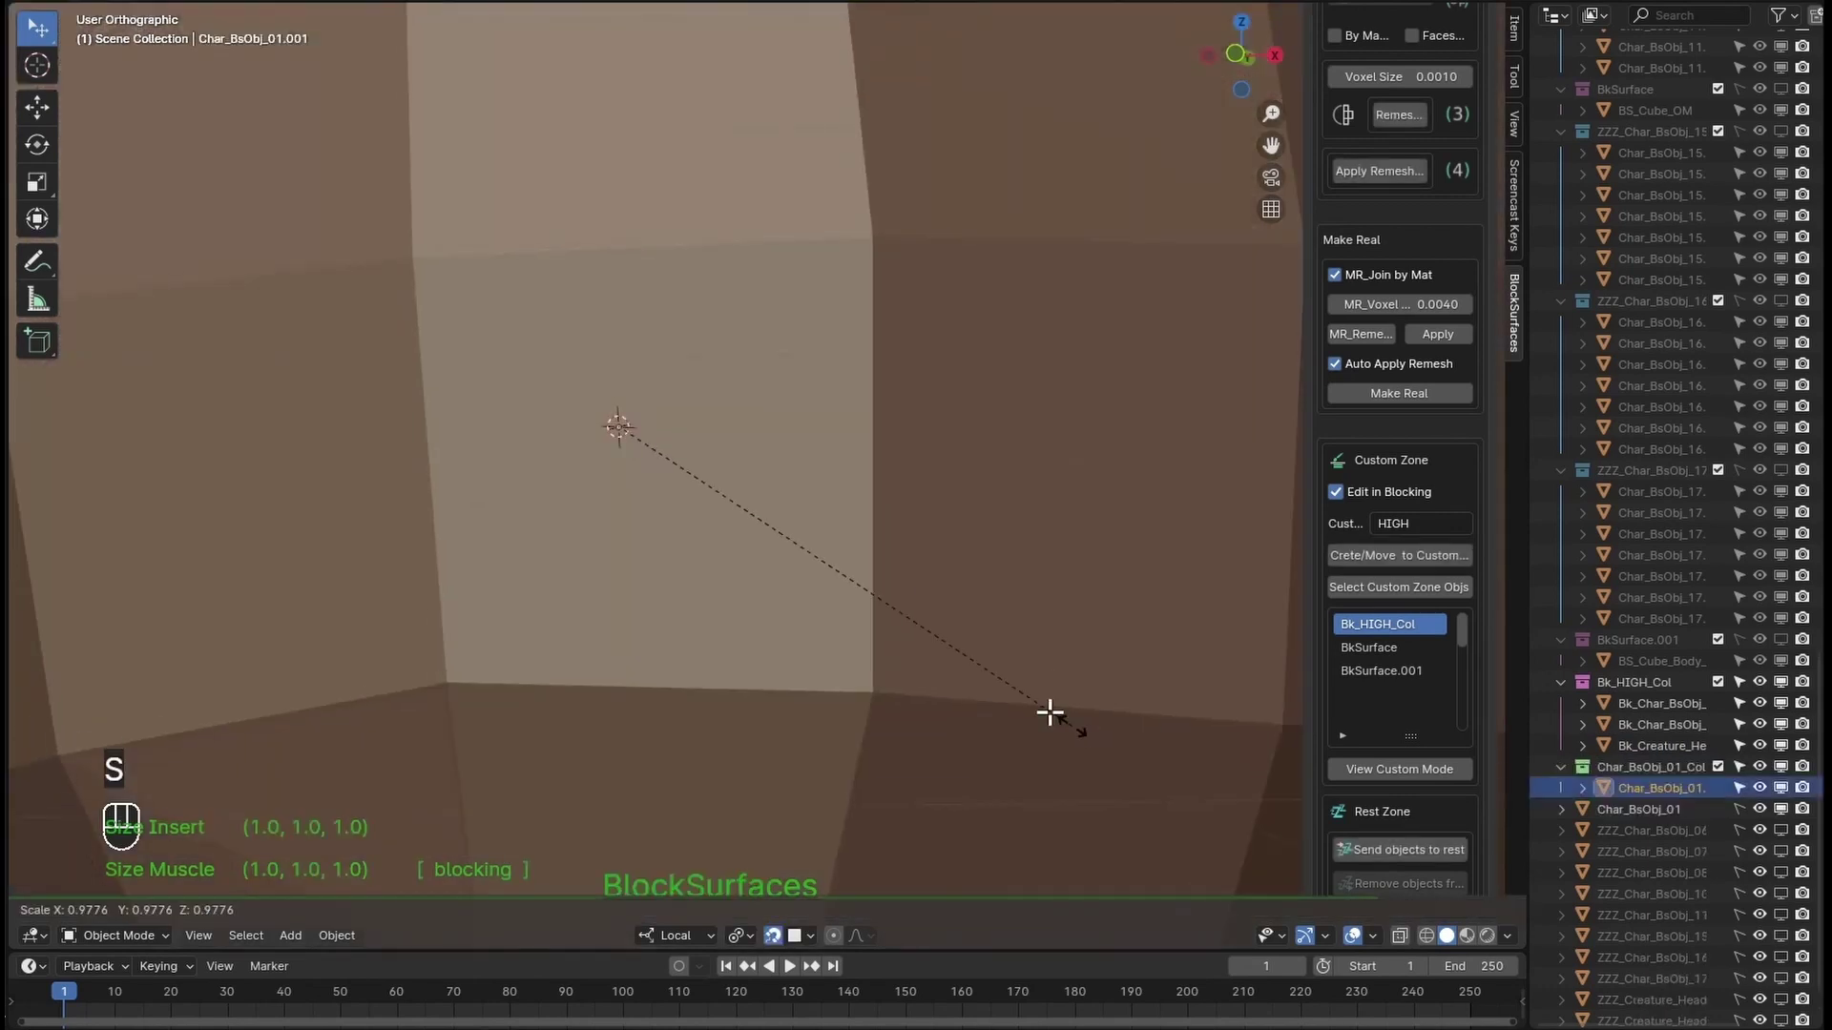
click(775, 498)
key(s)
click(668, 462)
scroll(662, 477, up, 4)
key(s)
key(s)
double_click(658, 381)
key(s)
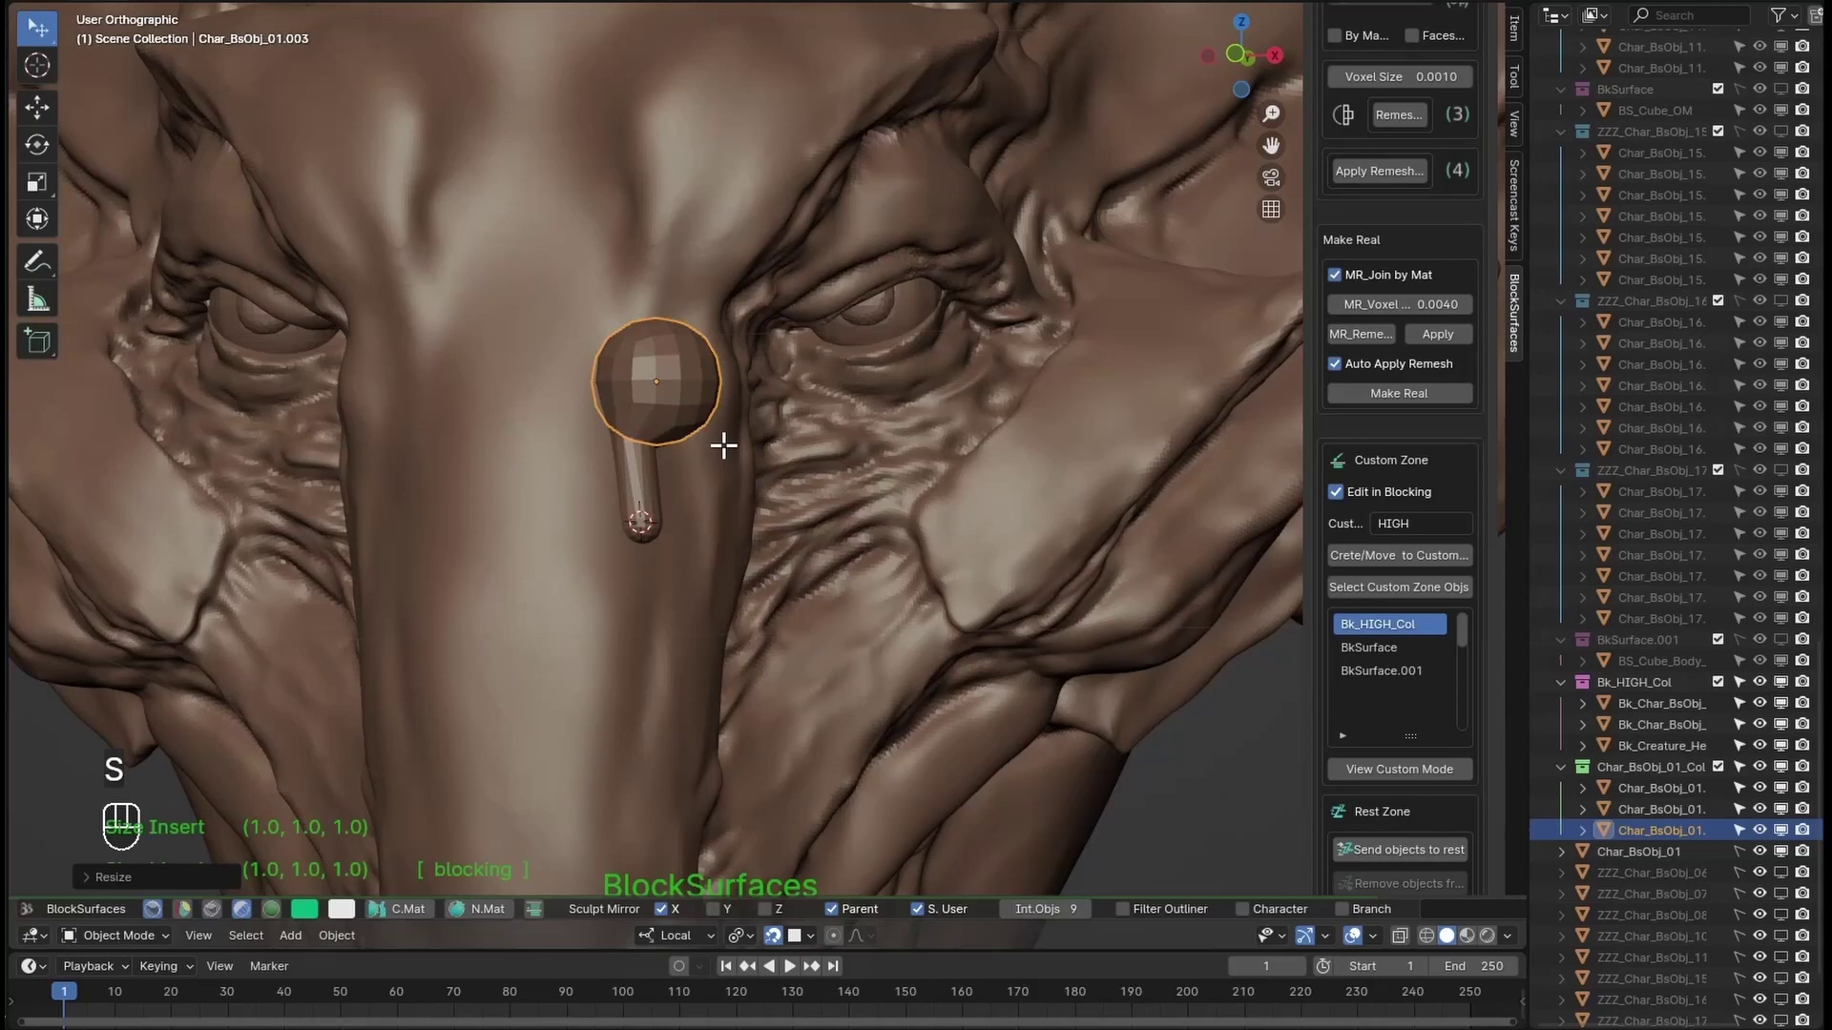
Step: Extend the strand up the nose and over the brow ridge with further scaled blocking pieces
double_click(621, 442)
key(s)
key(s)
key(s)
key(s)
key(s)
key(s)
key(s)
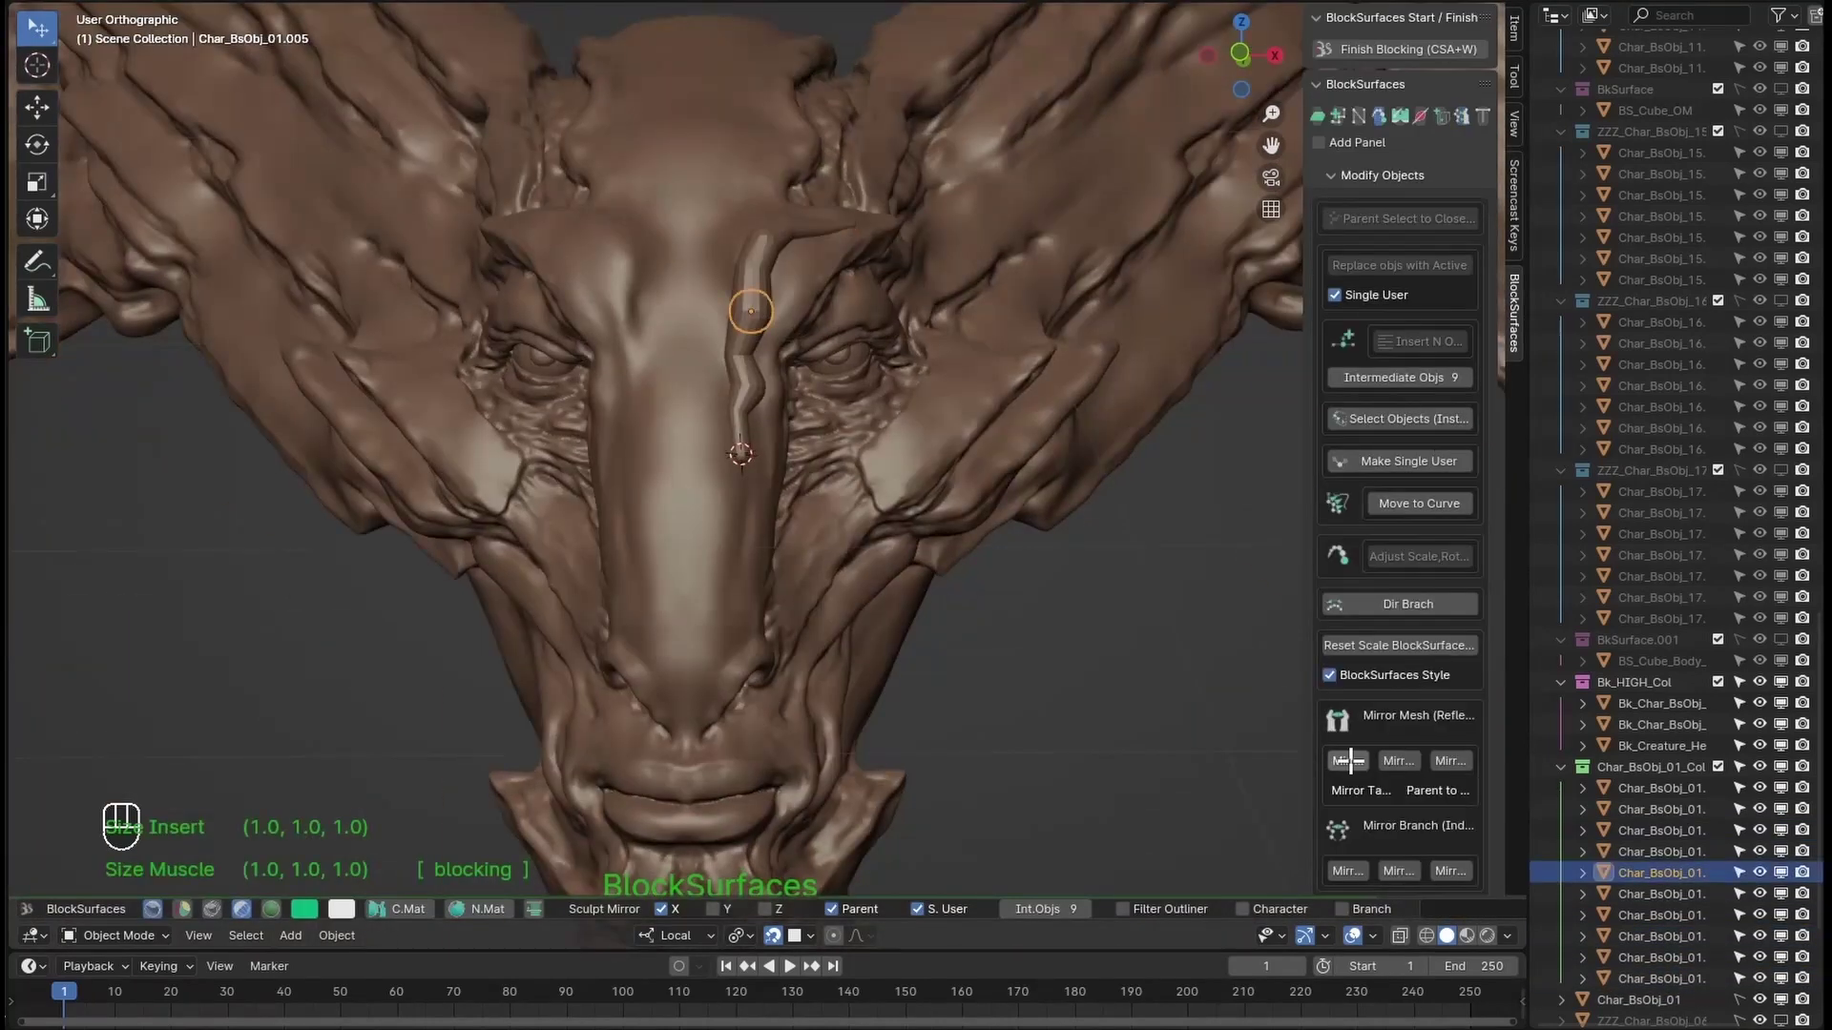
Step: Make the mirrored nose and cheek strands real and smooth the nose strand mesh by sculpting
middle_drag(843, 447, 1036, 525)
key(Tab)
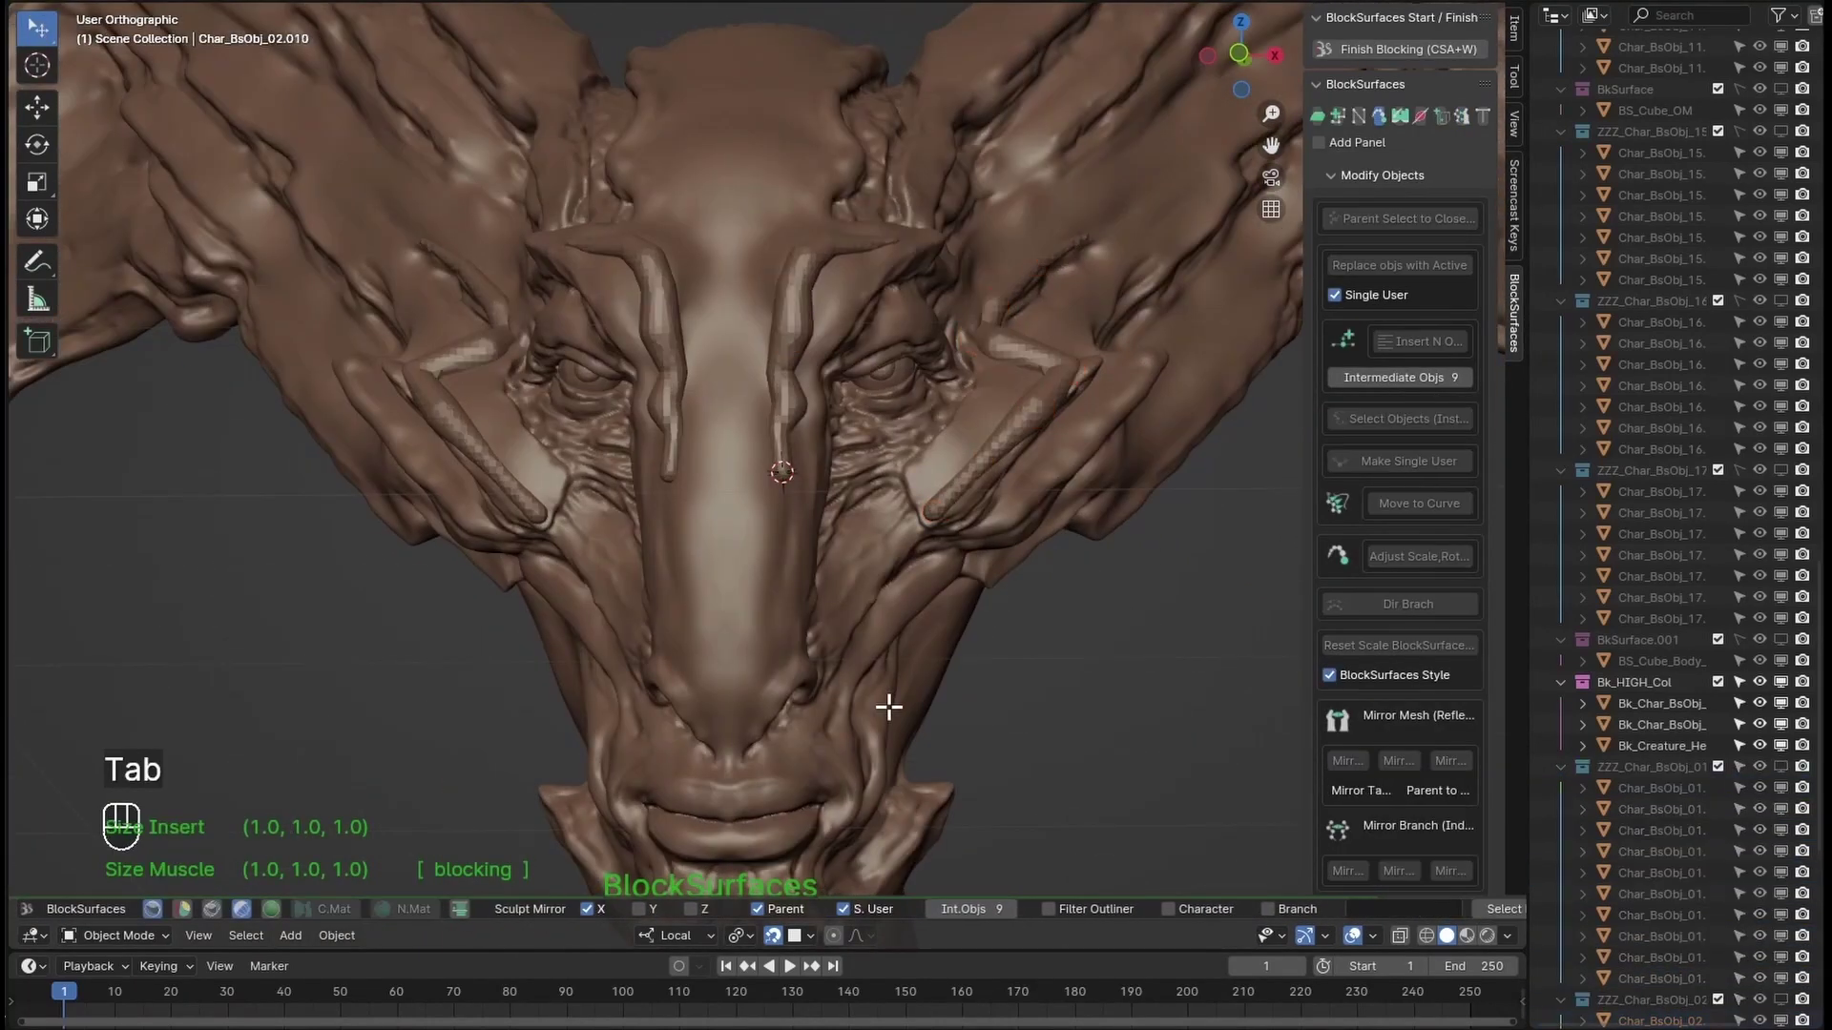
key(Tab)
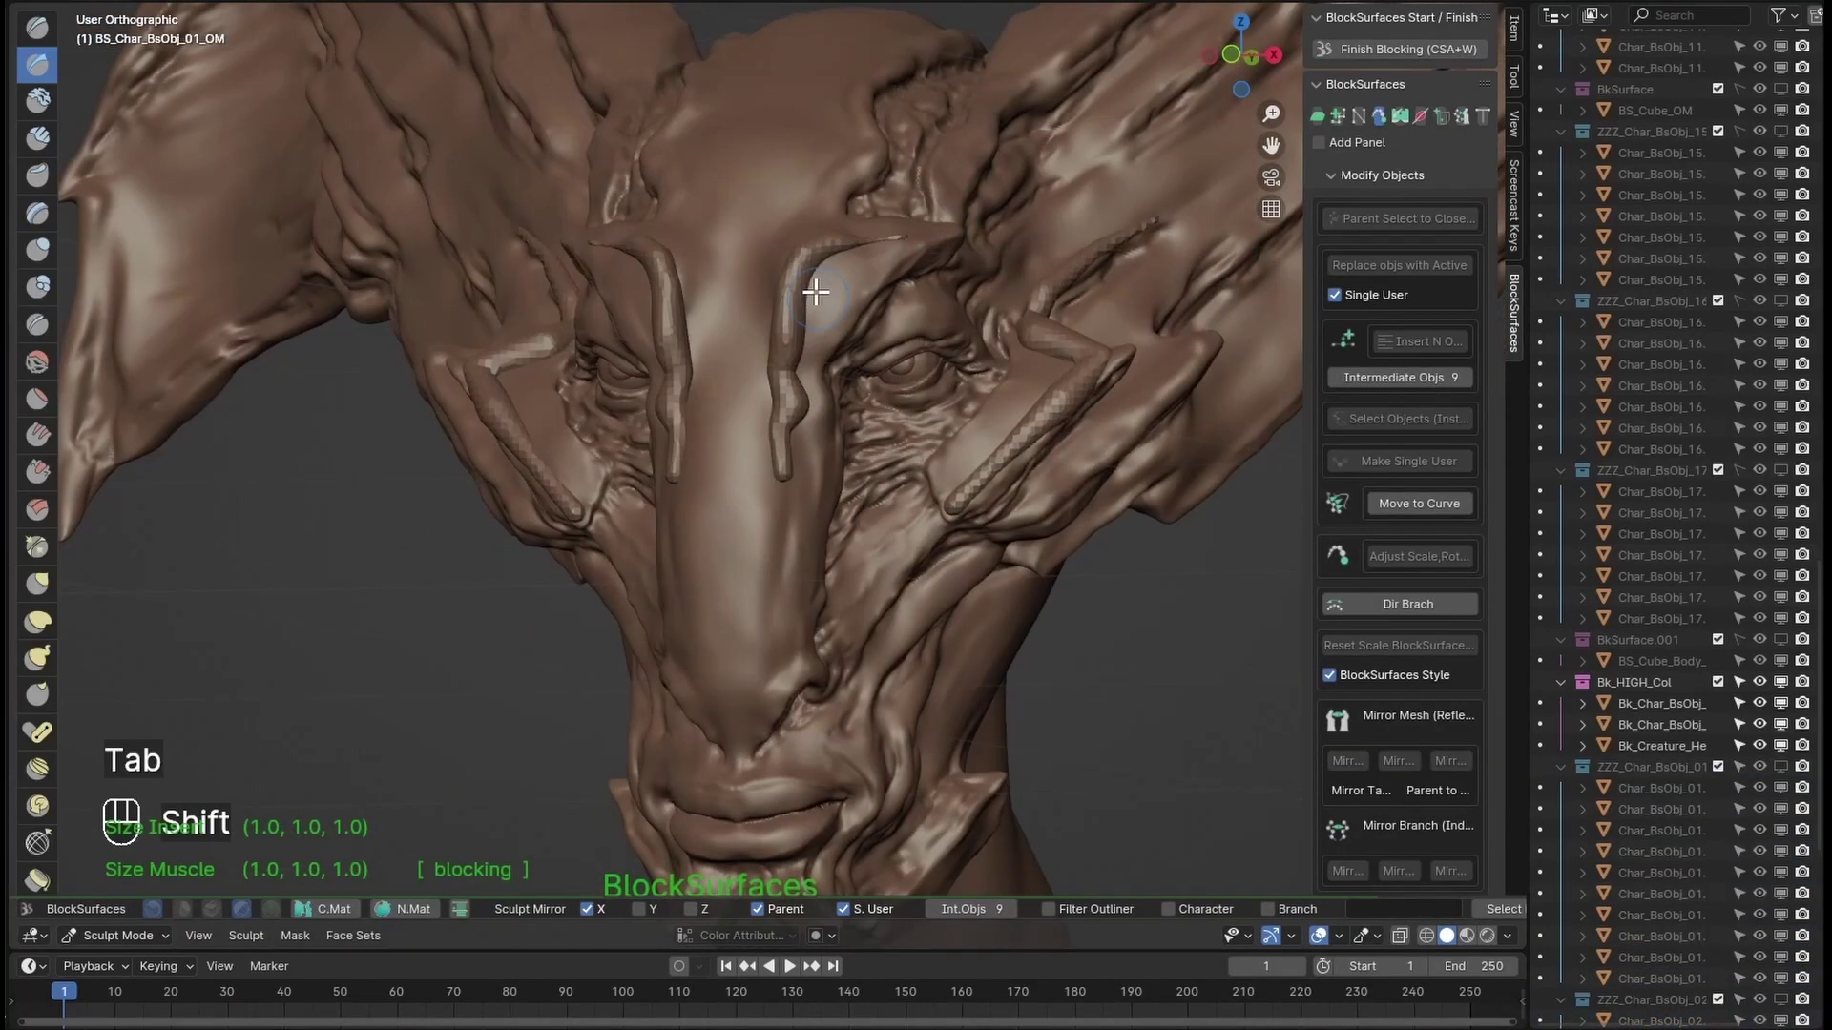
key(Tab)
Step: Join the selected nose and cheek strand meshes with the creature head into one mesh
shift+click(483, 495)
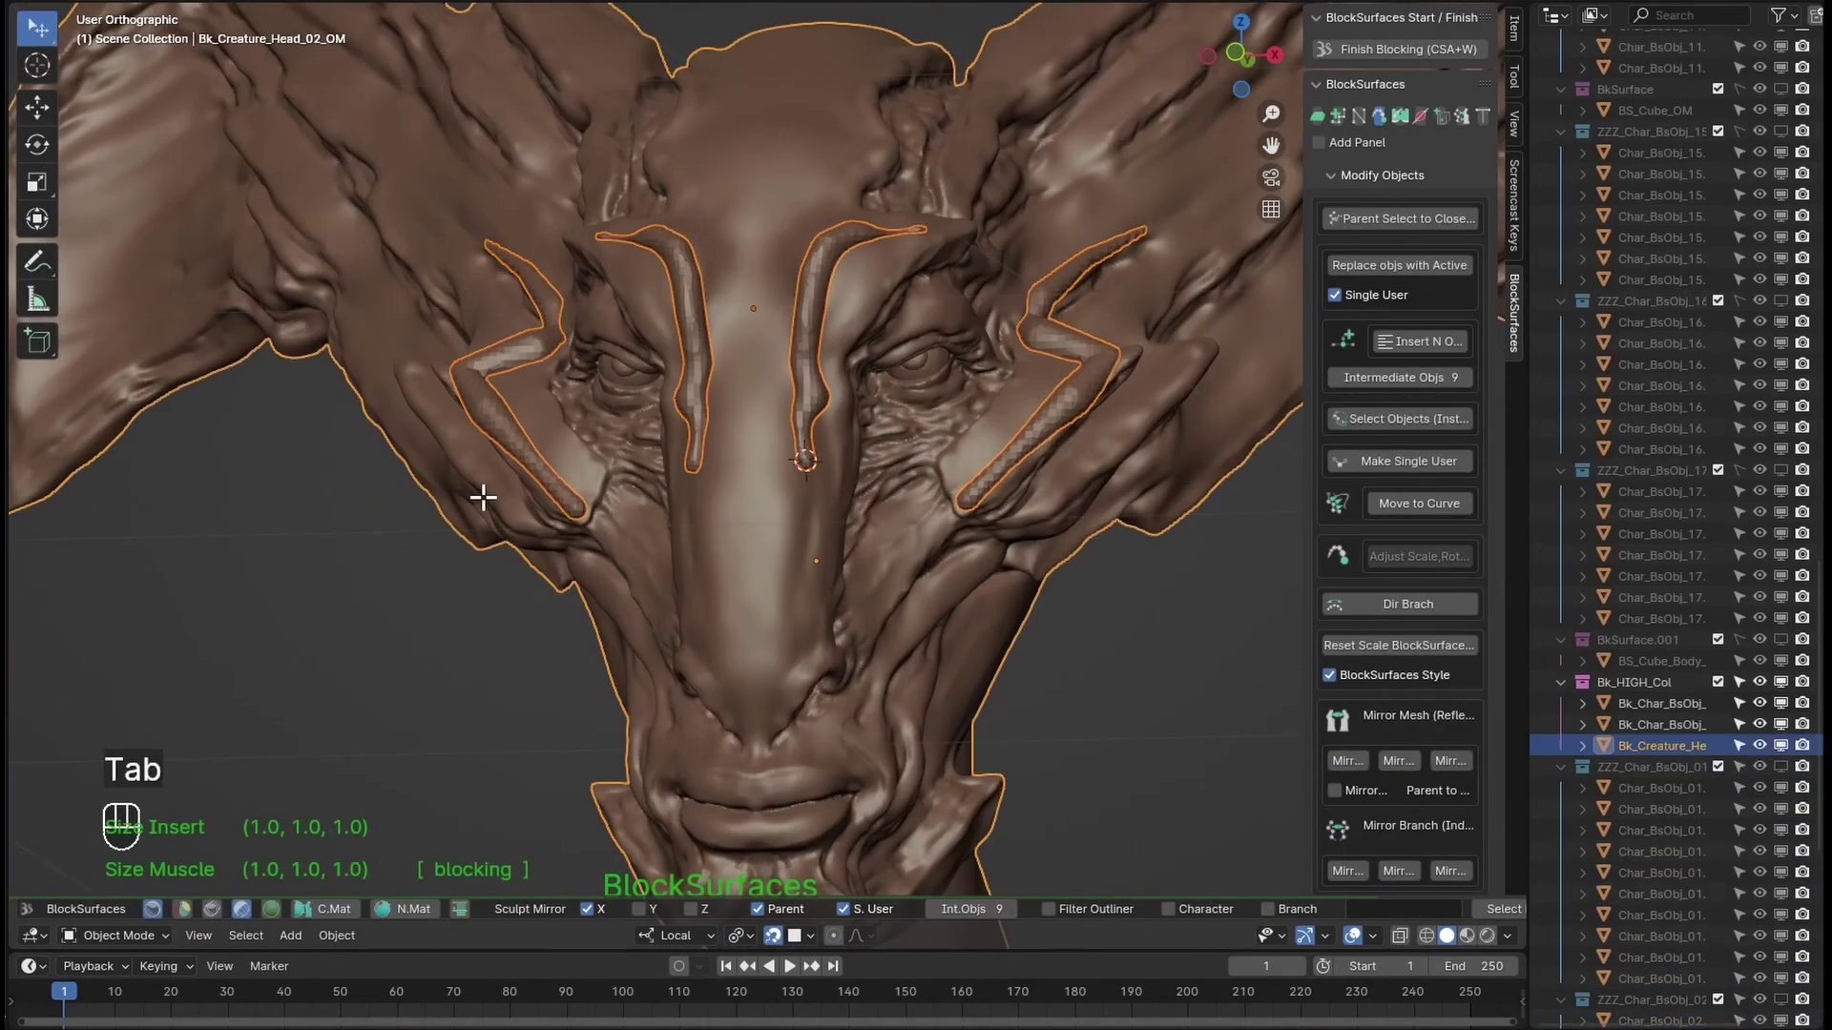
key(ctrl+j)
mouse_move(483, 495)
middle_down()
mouse_move(862, 573)
mouse_move(811, 572)
middle_up()
click(1097, 534)
Step: Start a tusk on the side of the jaw behind the mouth with moved and scaled blocking pieces
scroll(1431, 295, down, 15)
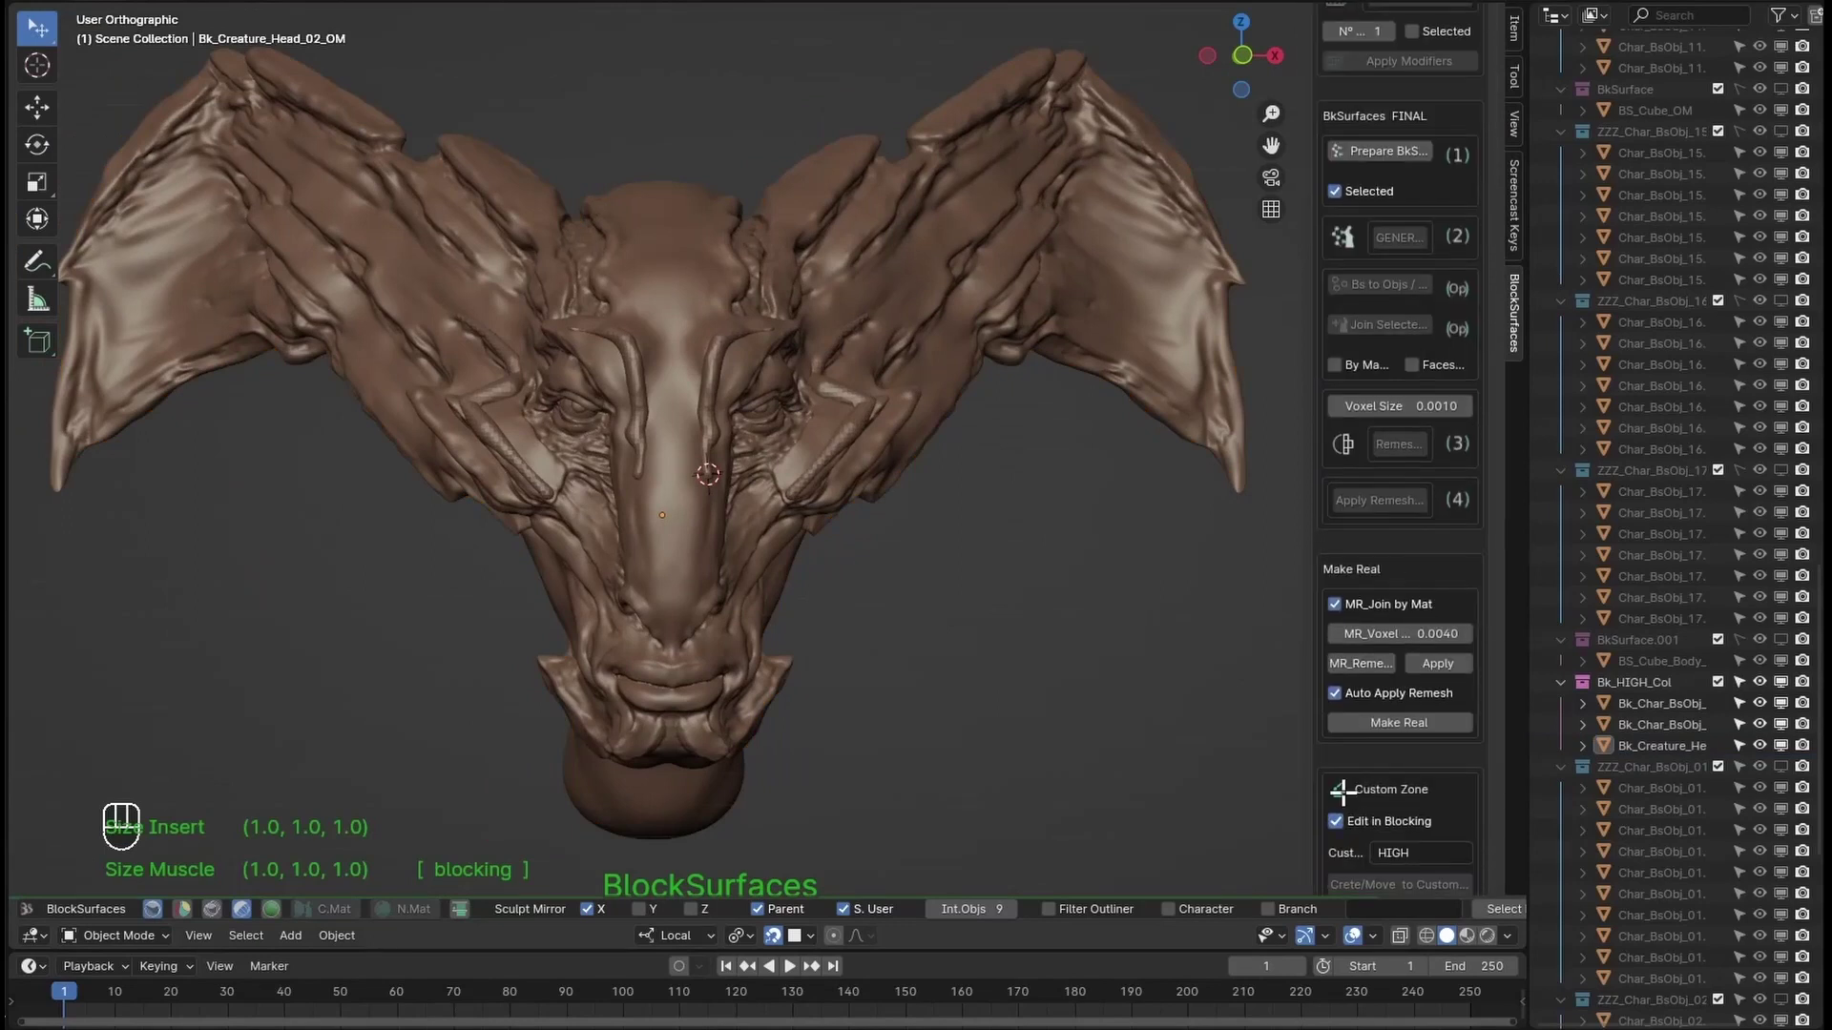
scroll(1399, 668, down, 1)
middle_drag(935, 668, 772, 668)
key(s)
key(s)
key(g)
key(s)
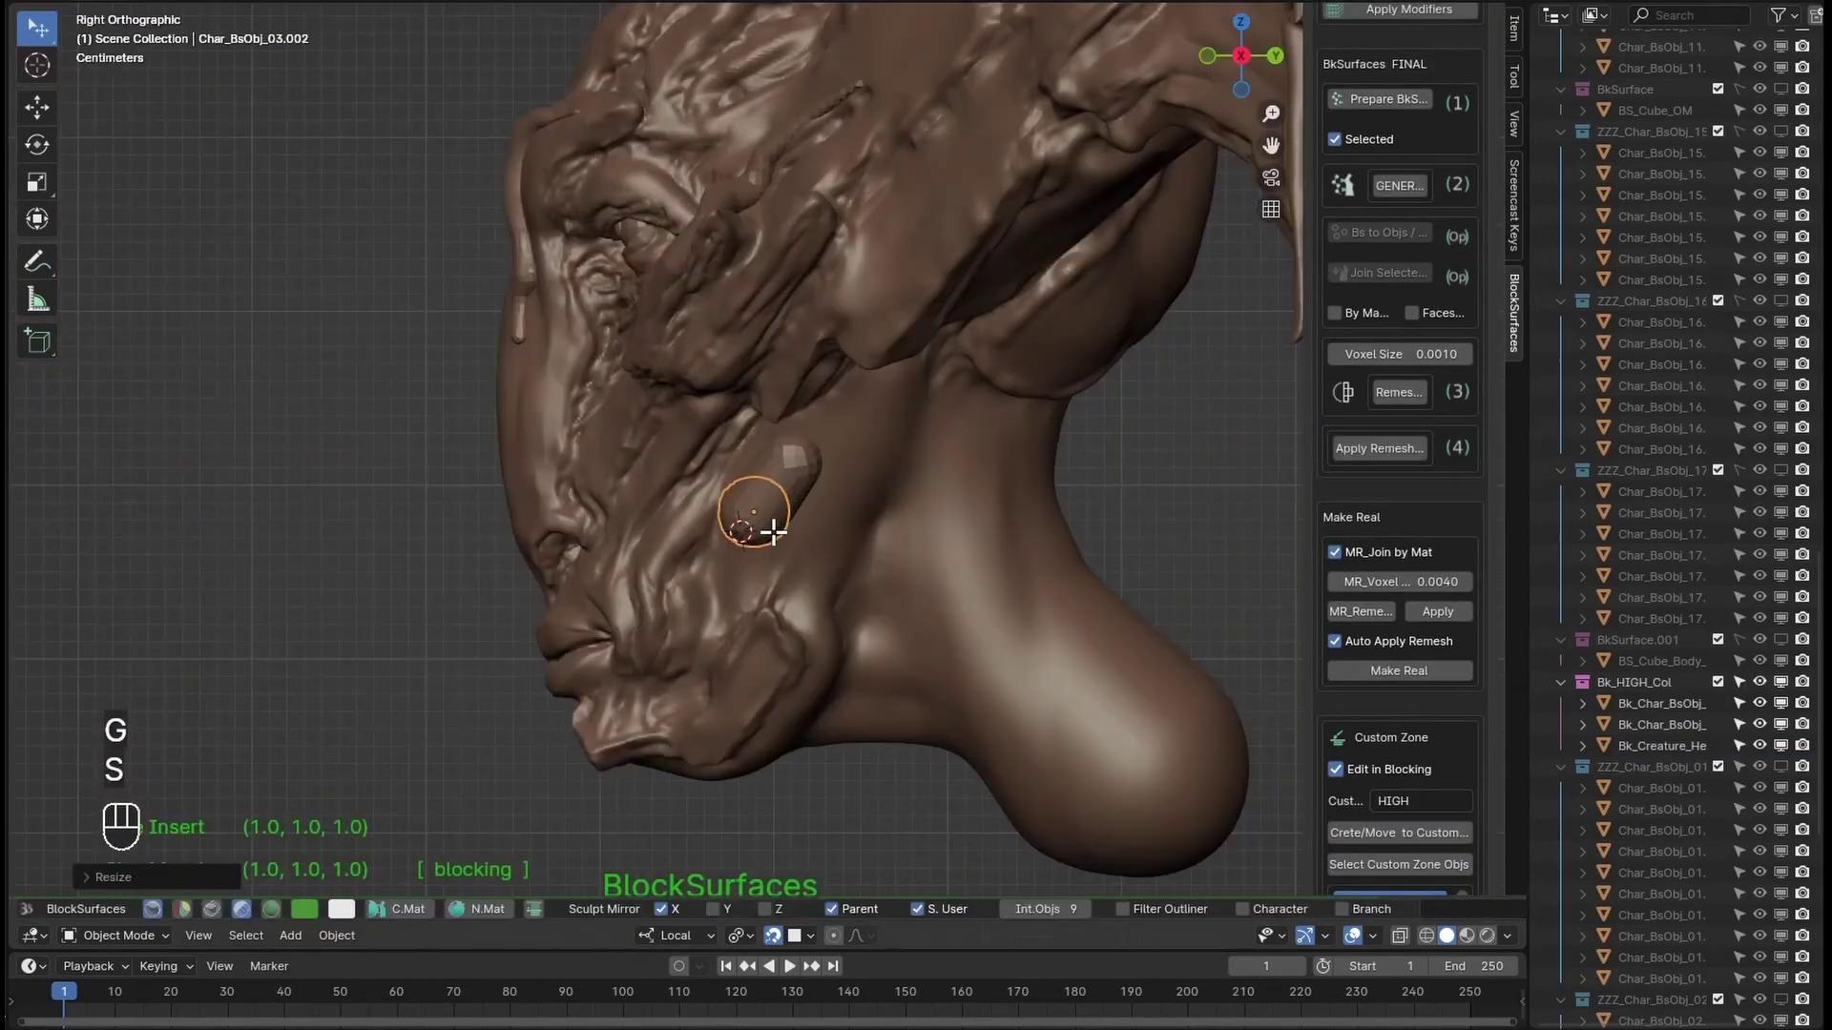
key(s)
key(s)
key(q)
key(g)
Step: Extend the tusk down and forward below the chin with further scaled blocking pieces
click(868, 769)
middle_drag(869, 769, 789, 695)
key(g)
key(g)
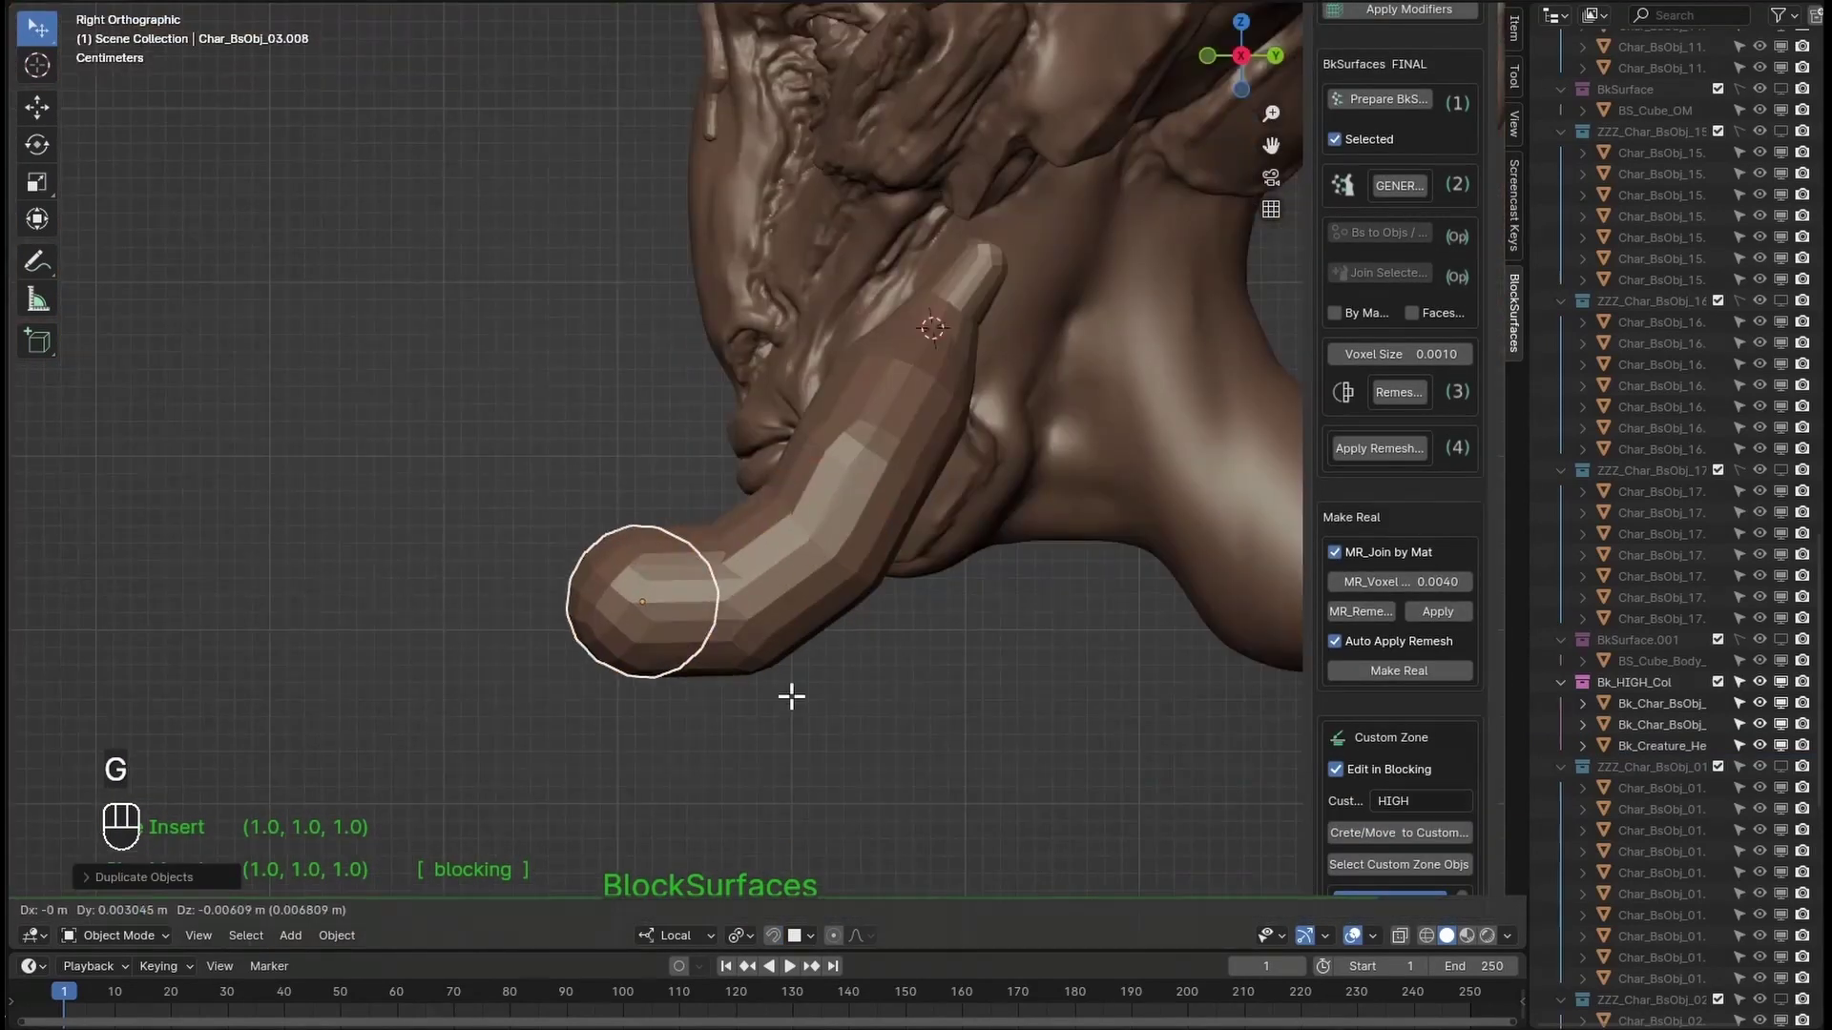
key(s)
Step: Select the tusk's front pieces and move and rotate them to bend the tapered tip below the mouth
key(b)
drag(565, 407, 255, 687)
key(g)
alt+middle_drag(569, 777, 426, 634)
key(g)
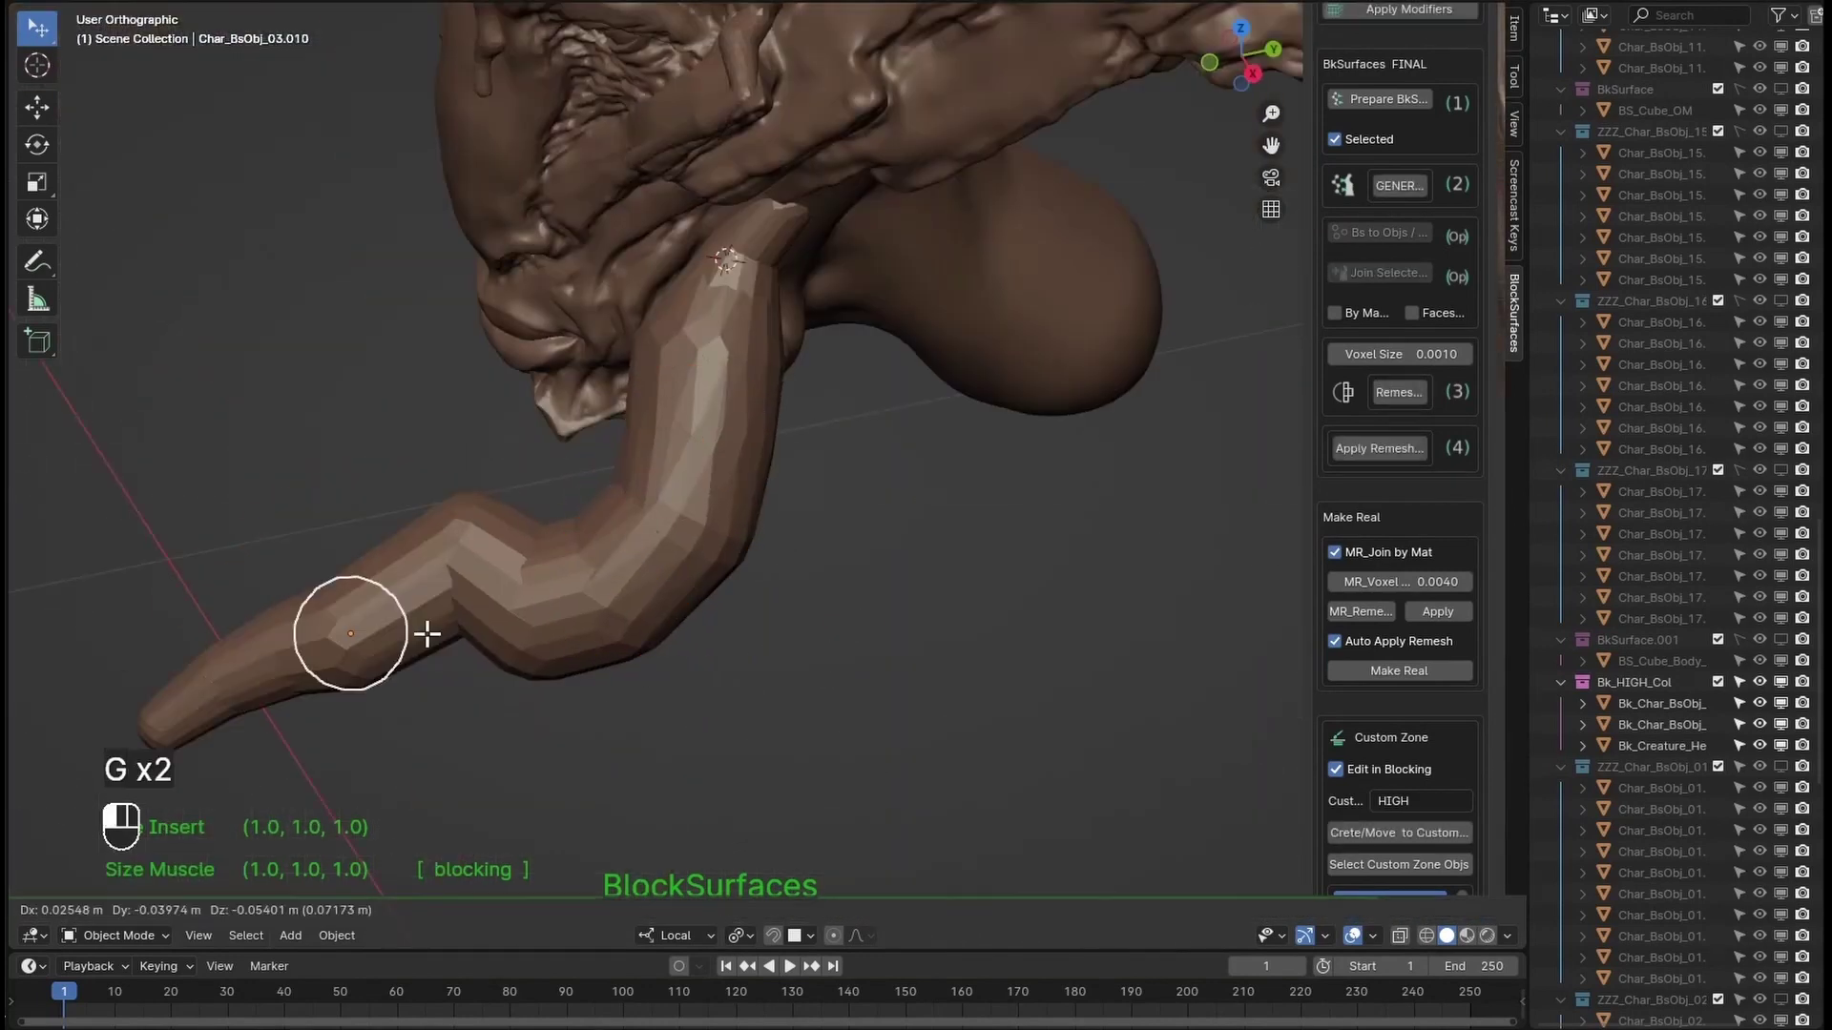
click(426, 633)
key(r)
key(q)
Step: Mirror the tusk to the opposite side of the face and make it real
middle_drag(906, 590, 920, 544)
scroll(1398, 266, up, 10)
click(1348, 748)
Step: Smooth the blocky surface of both tusks by sculpting
key(Tab)
key(f)
shift+drag(773, 219, 753, 277)
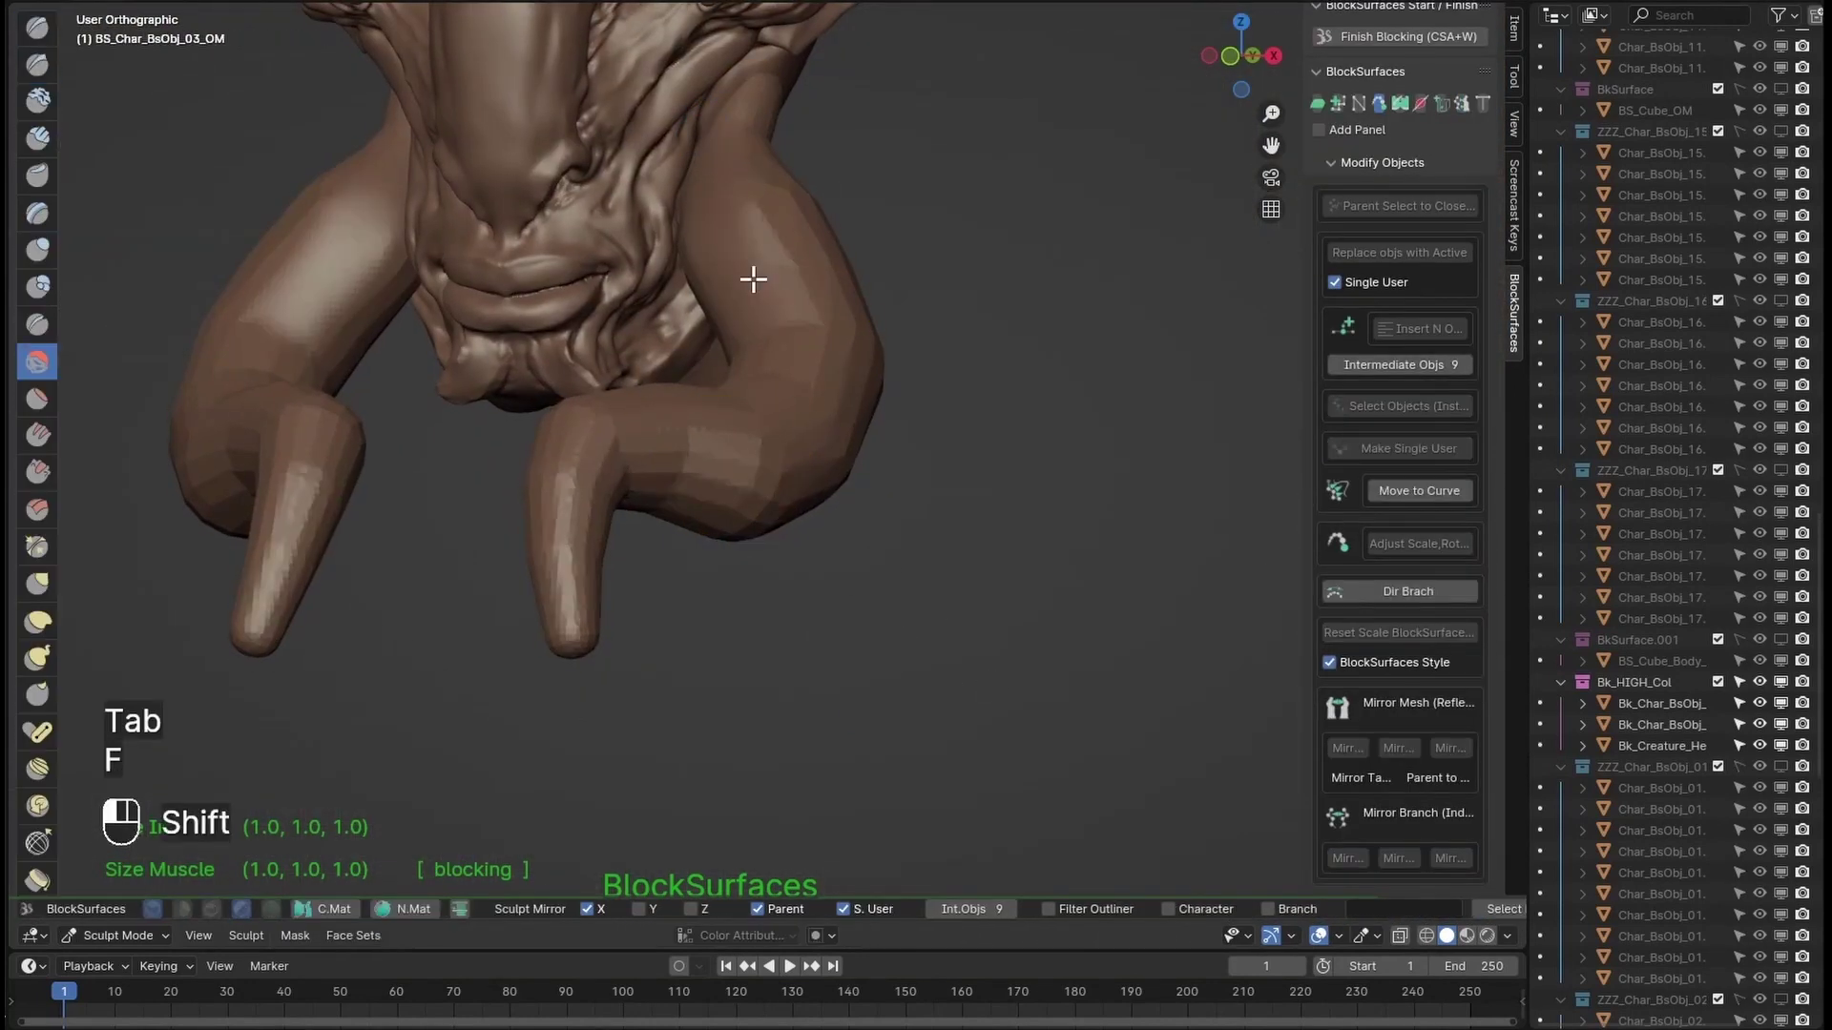
middle_drag(916, 611, 1040, 591)
key(alt+m)
shift+drag(1011, 572, 1070, 554)
Step: Sculpt sharper planes and ridges along the length of the tusks
key(f)
key(alt+n)
key(f)
key(f)
mouse_move(1071, 555)
middle_down()
mouse_move(1014, 373)
mouse_move(725, 497)
middle_up()
drag(706, 535, 621, 671)
key(f)
Step: Pull the tusk tips and bends into shape with the Grab brush
key(g)
drag(745, 687, 810, 740)
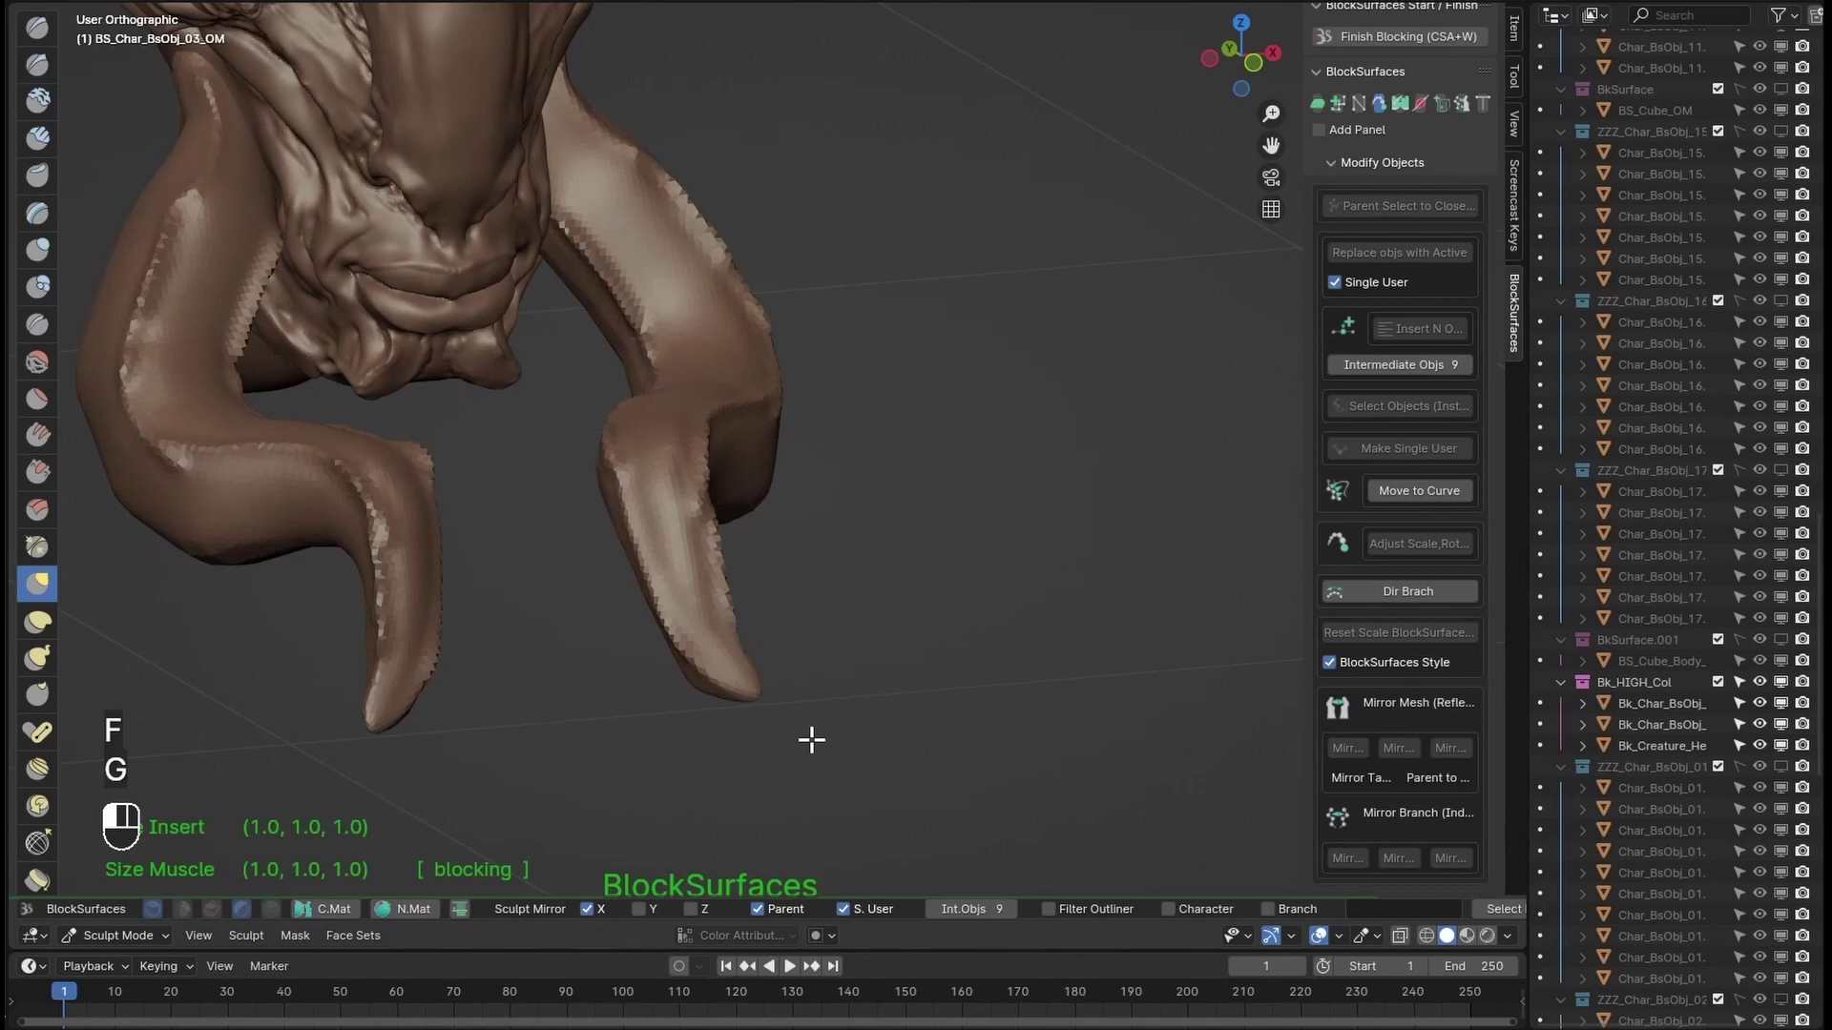
key(f)
mouse_move(810, 740)
middle_down()
mouse_move(922, 306)
mouse_move(973, 368)
middle_up()
key(f)
key(g)
drag(931, 477, 978, 487)
middle_drag(978, 487, 941, 544)
key(Tab)
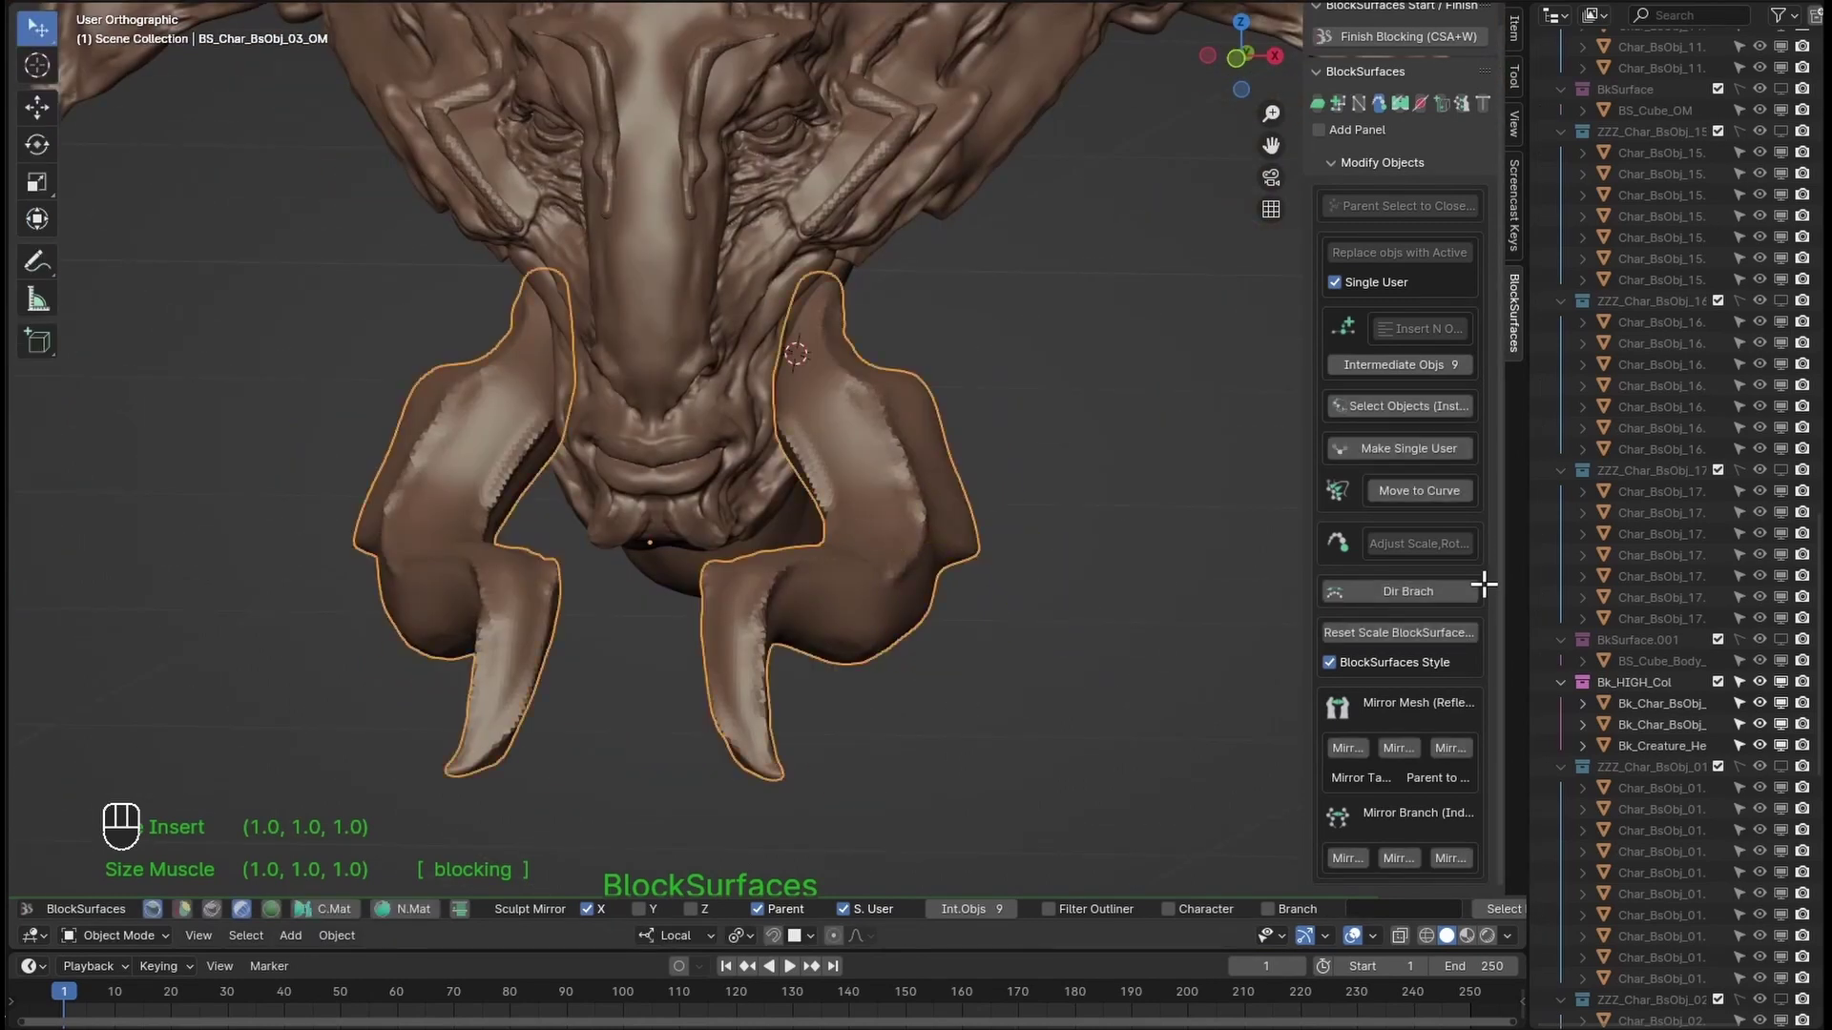
Step: Remesh the tusks with the Make Real voxel size set to 0.002
scroll(1431, 584, down, 15)
click(1393, 517)
text(0.002)
key(Return)
click(1361, 547)
Step: Smooth the jagged ridges and edges of the remeshed tusks
key(Tab)
key(f)
key(ctrl+z)
key(ctrl+z)
shift+drag(932, 523, 886, 430)
key(alt+n)
key(f)
mouse_move(832, 360)
middle_down()
mouse_move(830, 421)
mouse_move(725, 458)
middle_up()
shift+drag(620, 563, 569, 667)
Step: Sculpt a short detail stroke on the upper part of the tusk and return to Object Mode
drag(716, 276, 728, 327)
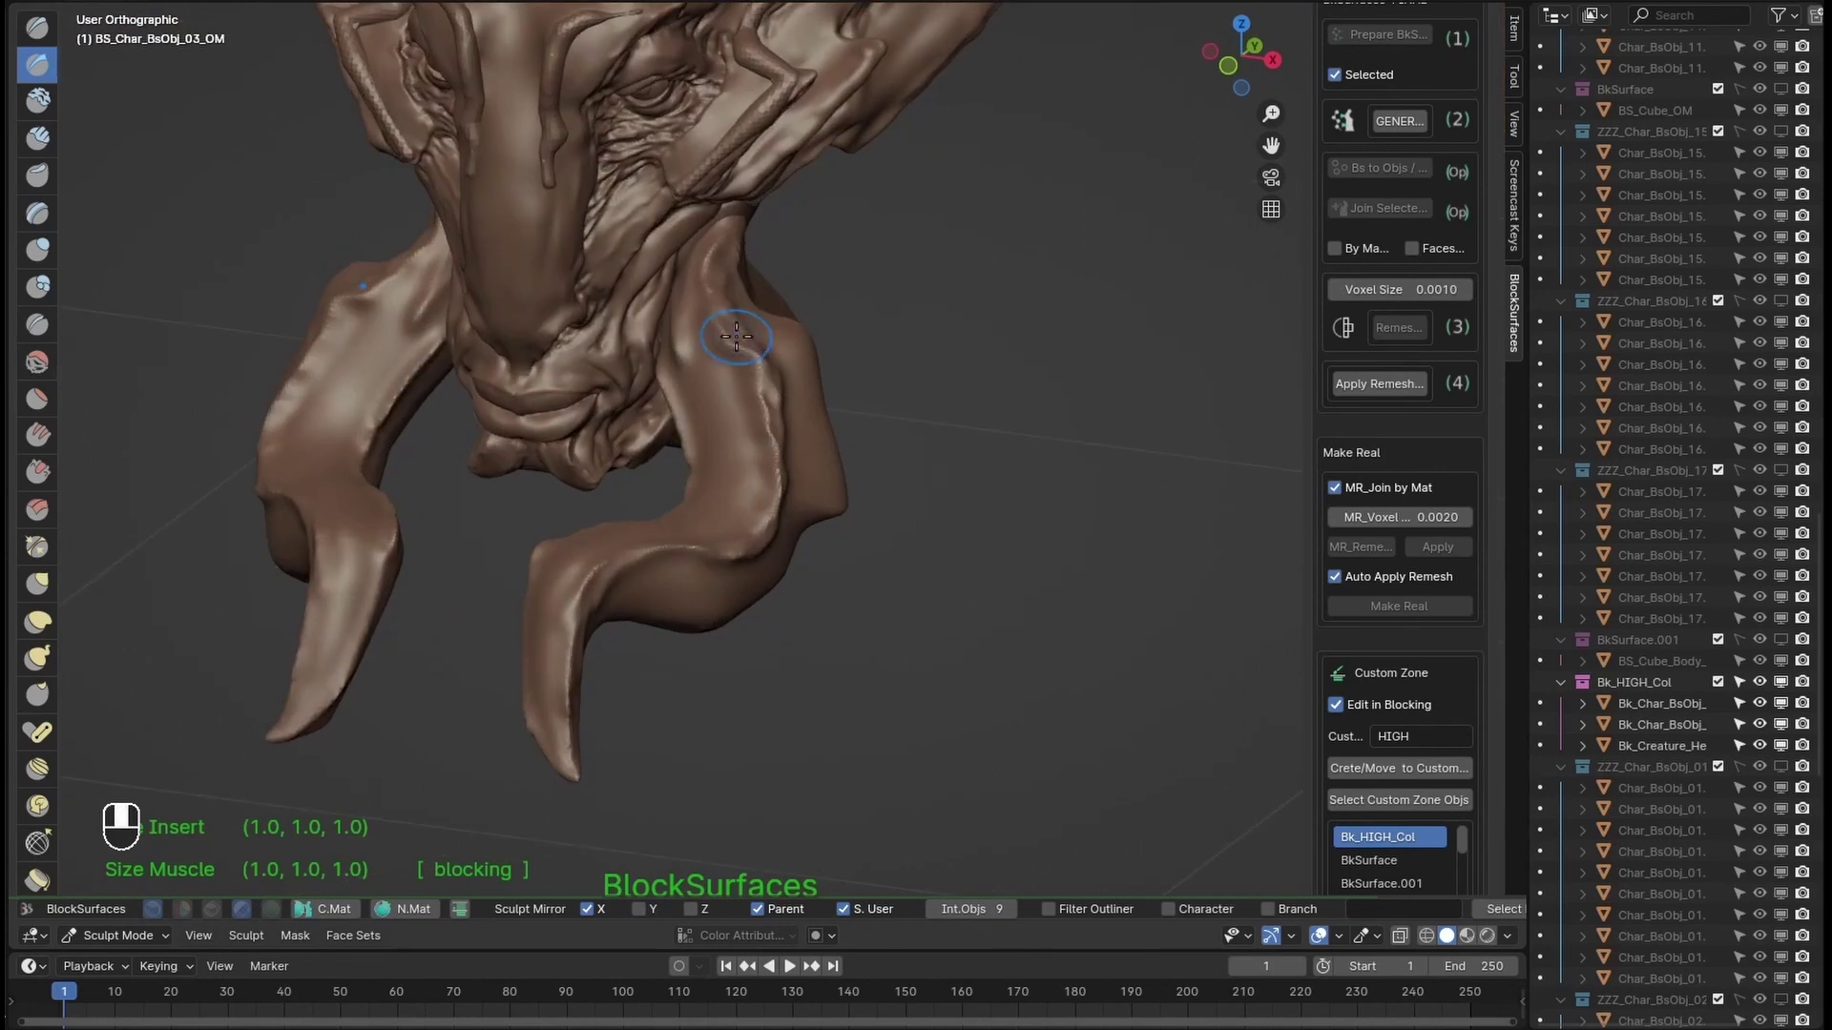
key(f)
mouse_move(728, 328)
middle_down()
mouse_move(777, 426)
mouse_move(655, 605)
middle_up()
scroll(654, 605, down, 4)
scroll(611, 410, up, 2)
key(Tab)
Step: Start a thinner branch along the outside of the tusk with duplicated, scaled blocking pieces
click(572, 204)
middle_drag(573, 204, 818, 449)
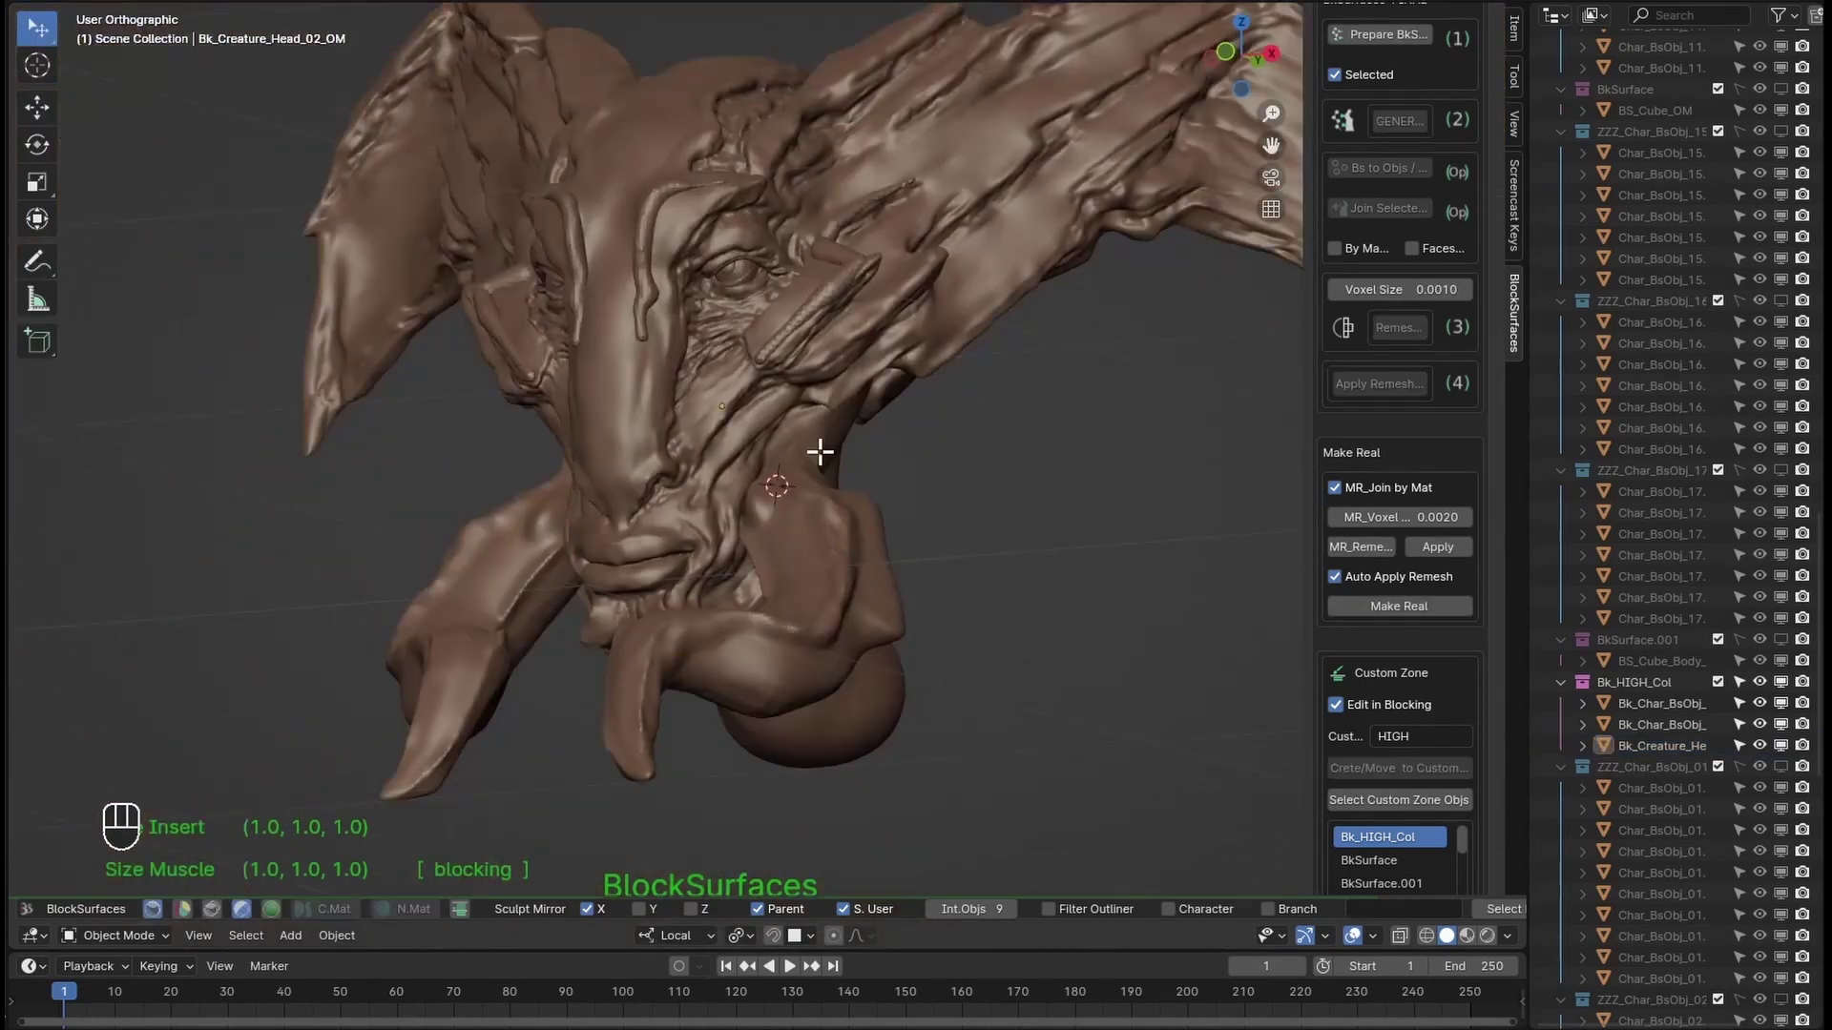
scroll(818, 450, up, 10)
scroll(1120, 796, down, 10)
key(shift+d)
key(s)
key(s)
key(s)
key(g)
key(s)
click(867, 659)
key(shift+d)
Step: Extend the thin branch down the tusk and outward into a tapered tip with scaled duplicates
mouse_move(868, 658)
middle_down()
mouse_move(873, 745)
mouse_move(1014, 621)
middle_up()
key(s)
key(s)
key(shift+d)
key(s)
key(s)
key(s)
key(s)
key(s)
key(s)
Step: Mirror the thin branch onto the opposite tusk
scroll(1014, 621, down, 4)
scroll(1398, 610, up, 10)
click(1348, 762)
scroll(879, 662, up, 5)
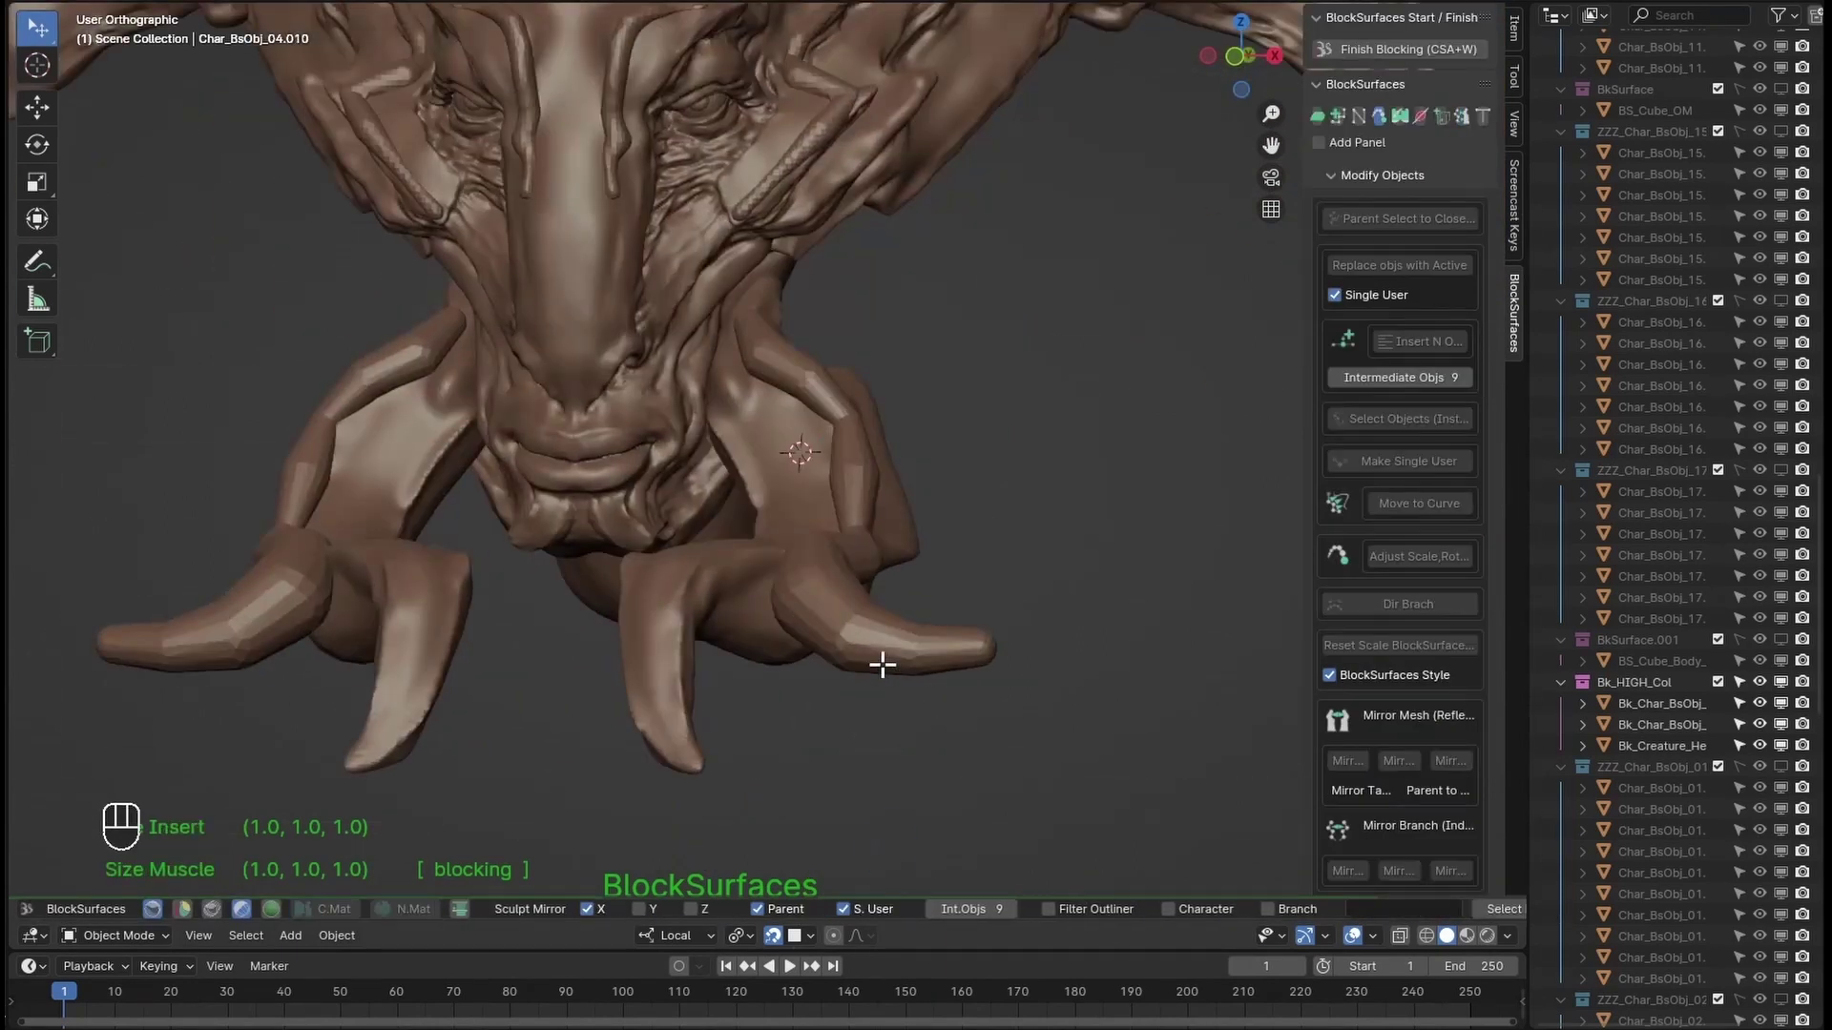
Step: Make the mirrored branches real and smooth and reshape them by sculpting
key(f)
key(alt+s)
middle_drag(904, 496, 862, 527)
shift+drag(859, 477, 863, 528)
key(f)
key(g)
key(ctrl+Tab)
Step: Select the thin branches together with the main tusks and join them into one mesh
middle_drag(920, 765, 801, 532)
shift+click(763, 496)
right_click(801, 532)
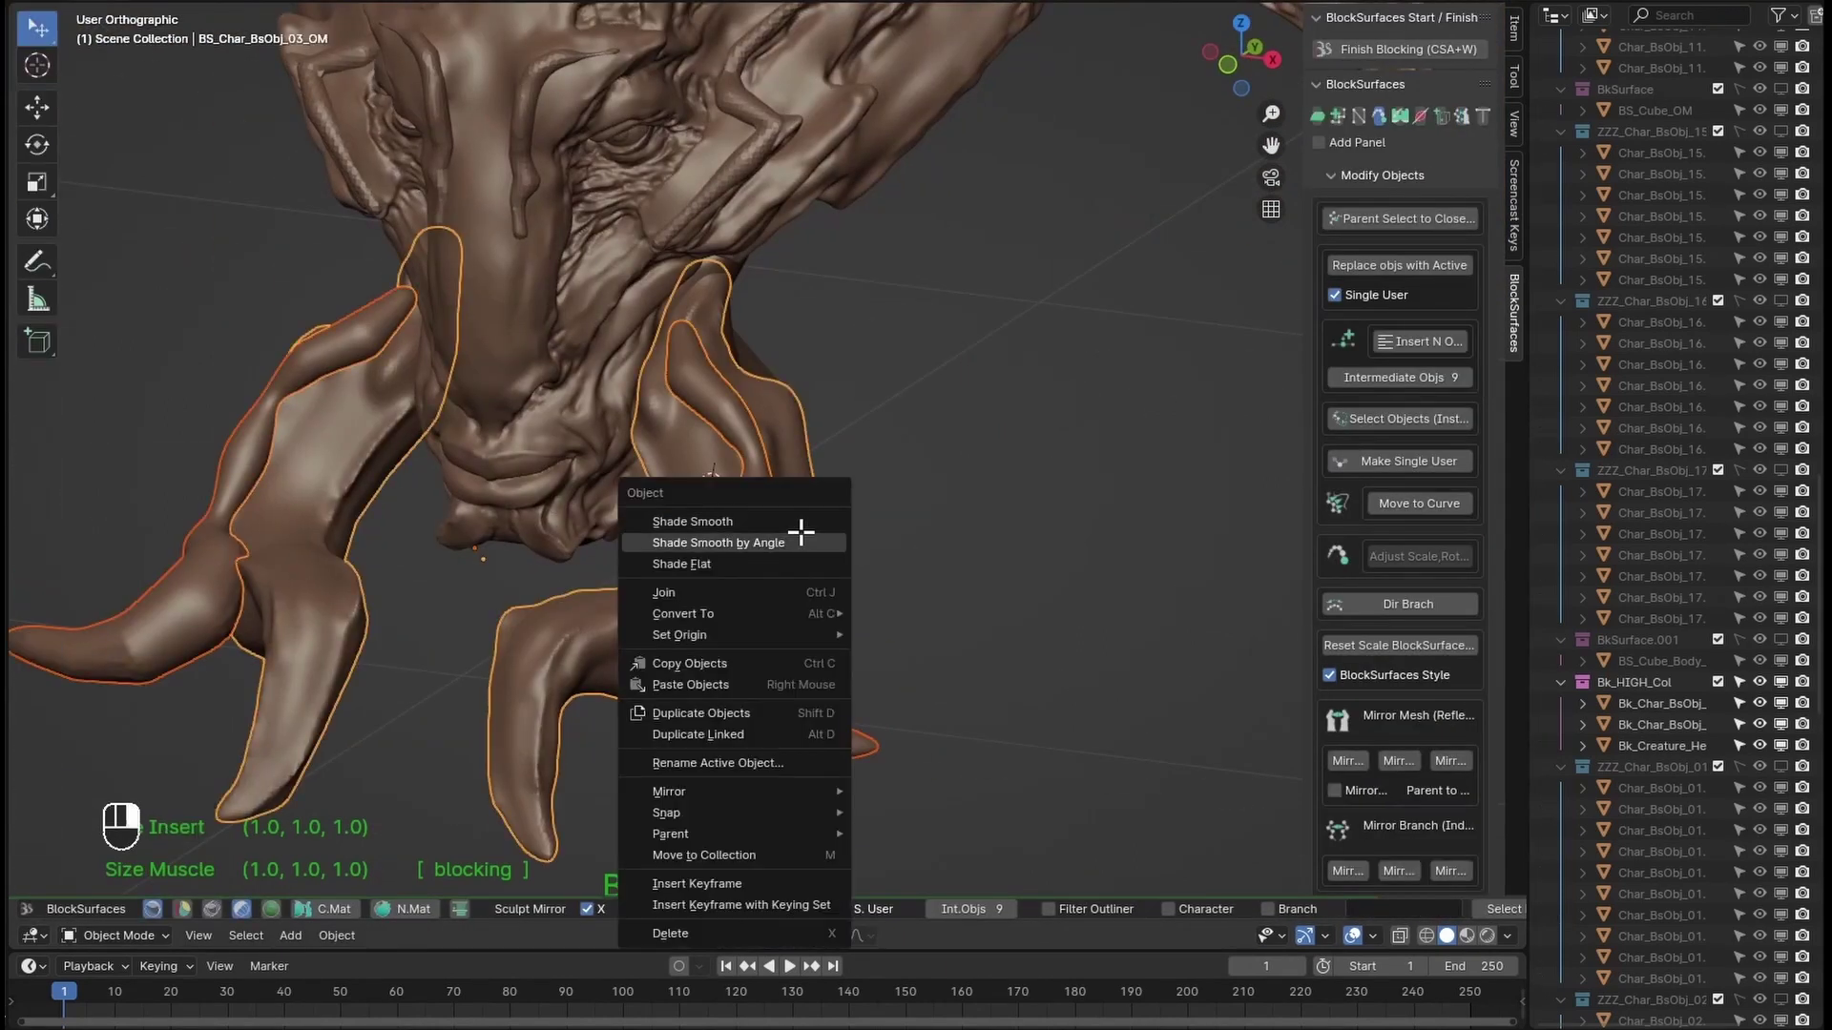
click(801, 535)
Step: Build up and smooth the joined tusks so the thin branches blend into the main forms
key(Tab)
click(37, 287)
alt+drag(858, 534, 801, 429)
shift+drag(706, 363, 678, 397)
key(f)
mouse_move(801, 486)
alt+mouse_down()
mouse_move(765, 564)
mouse_move(859, 687)
mouse_move(964, 547)
mouse_move(904, 617)
mouse_move(920, 547)
alt+mouse_up()
key(f)
key(f)
key(alt+m)
key(f)
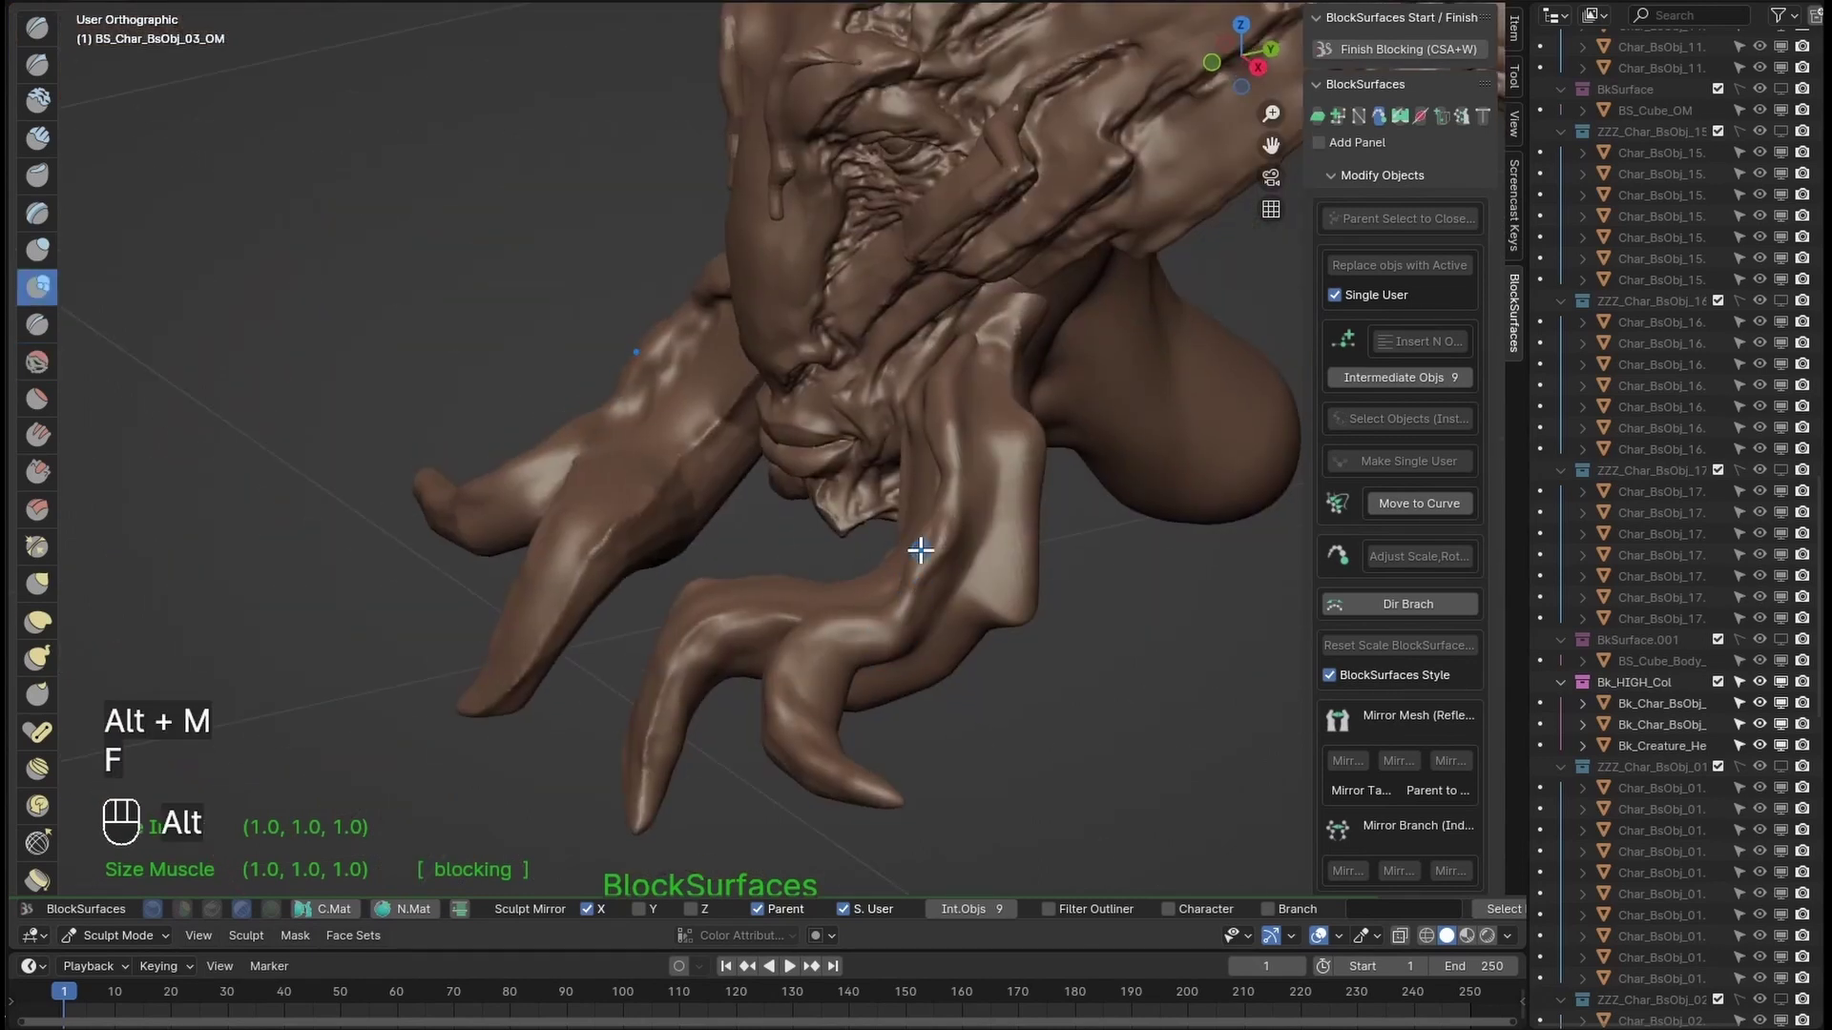
Step: Sculpt finer surface detail into the upper part of the branched tusks
click(37, 65)
key(f)
key(f)
mouse_move(959, 429)
mouse_down()
mouse_move(812, 633)
mouse_move(1202, 601)
mouse_move(961, 392)
mouse_up()
key(f)
key(f)
key(Tab)
Step: Select the head along with the tusks and make them one real mesh at a 0.001 voxel size
shift+click(916, 520)
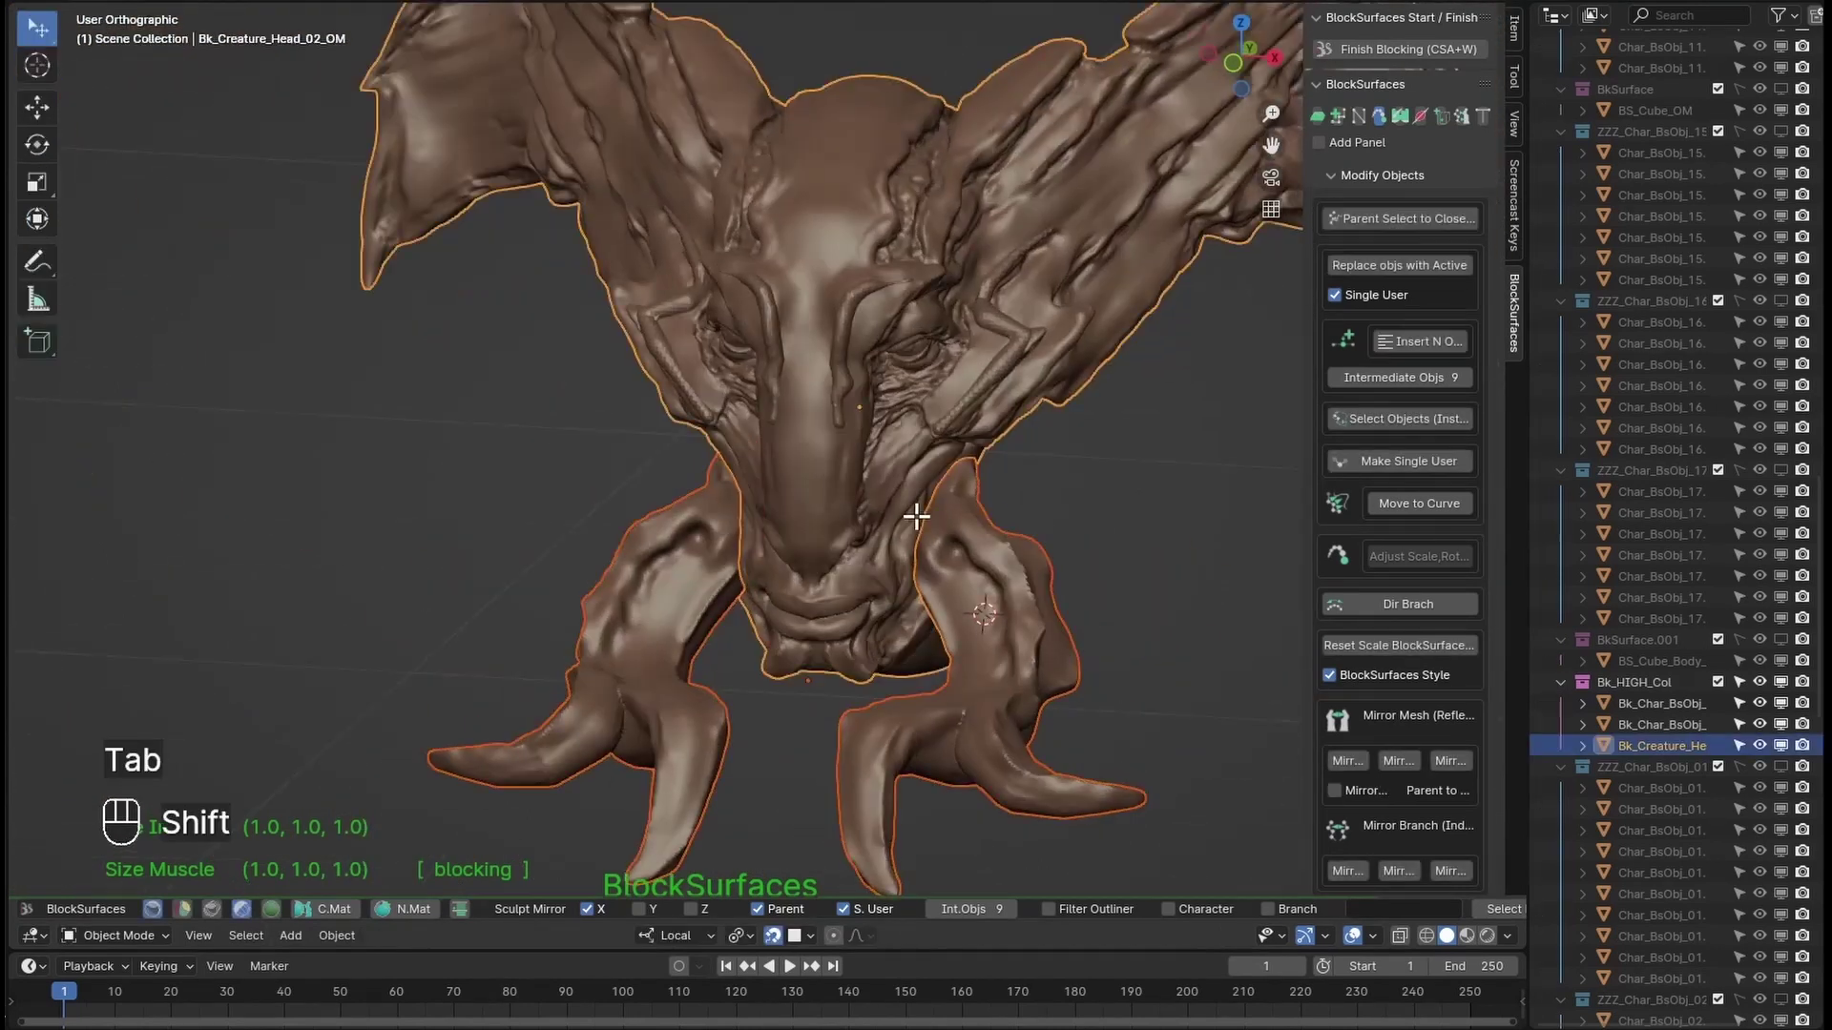
ctrl+alt+drag(916, 519, 1312, 615)
scroll(1335, 573, down, 15)
click(1371, 504)
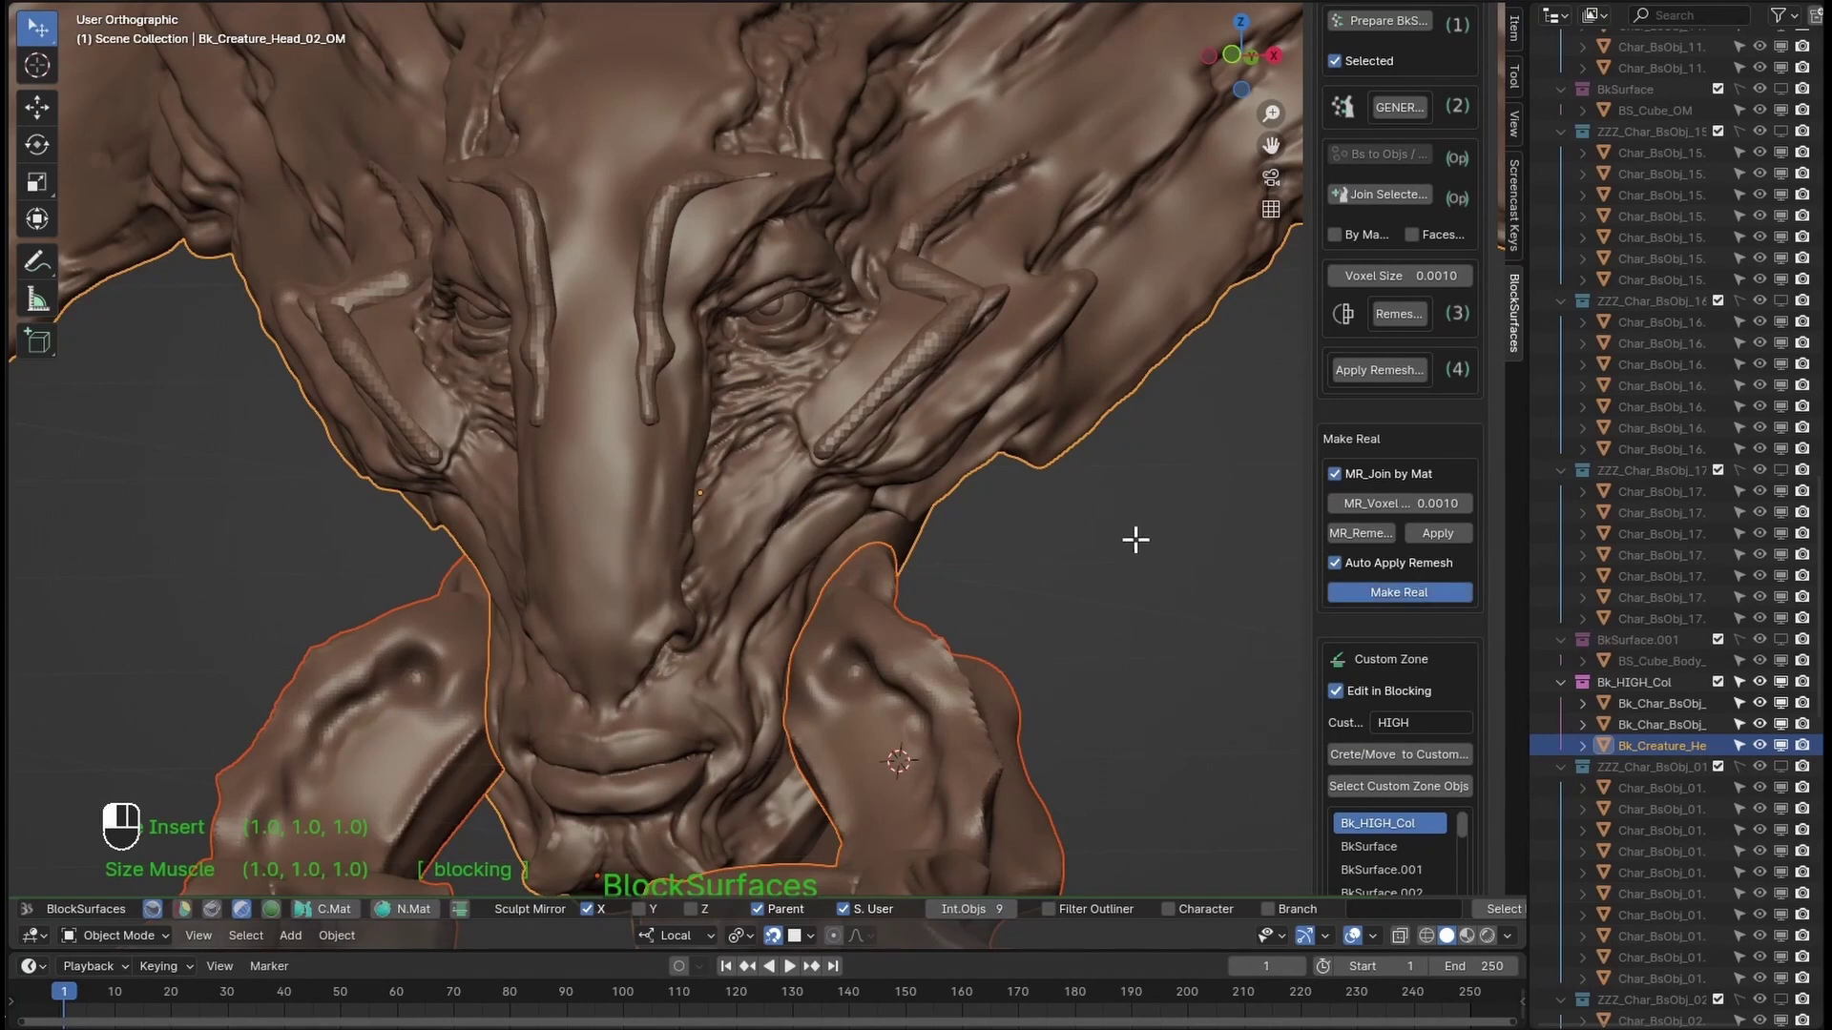
right_click(993, 519)
click(993, 519)
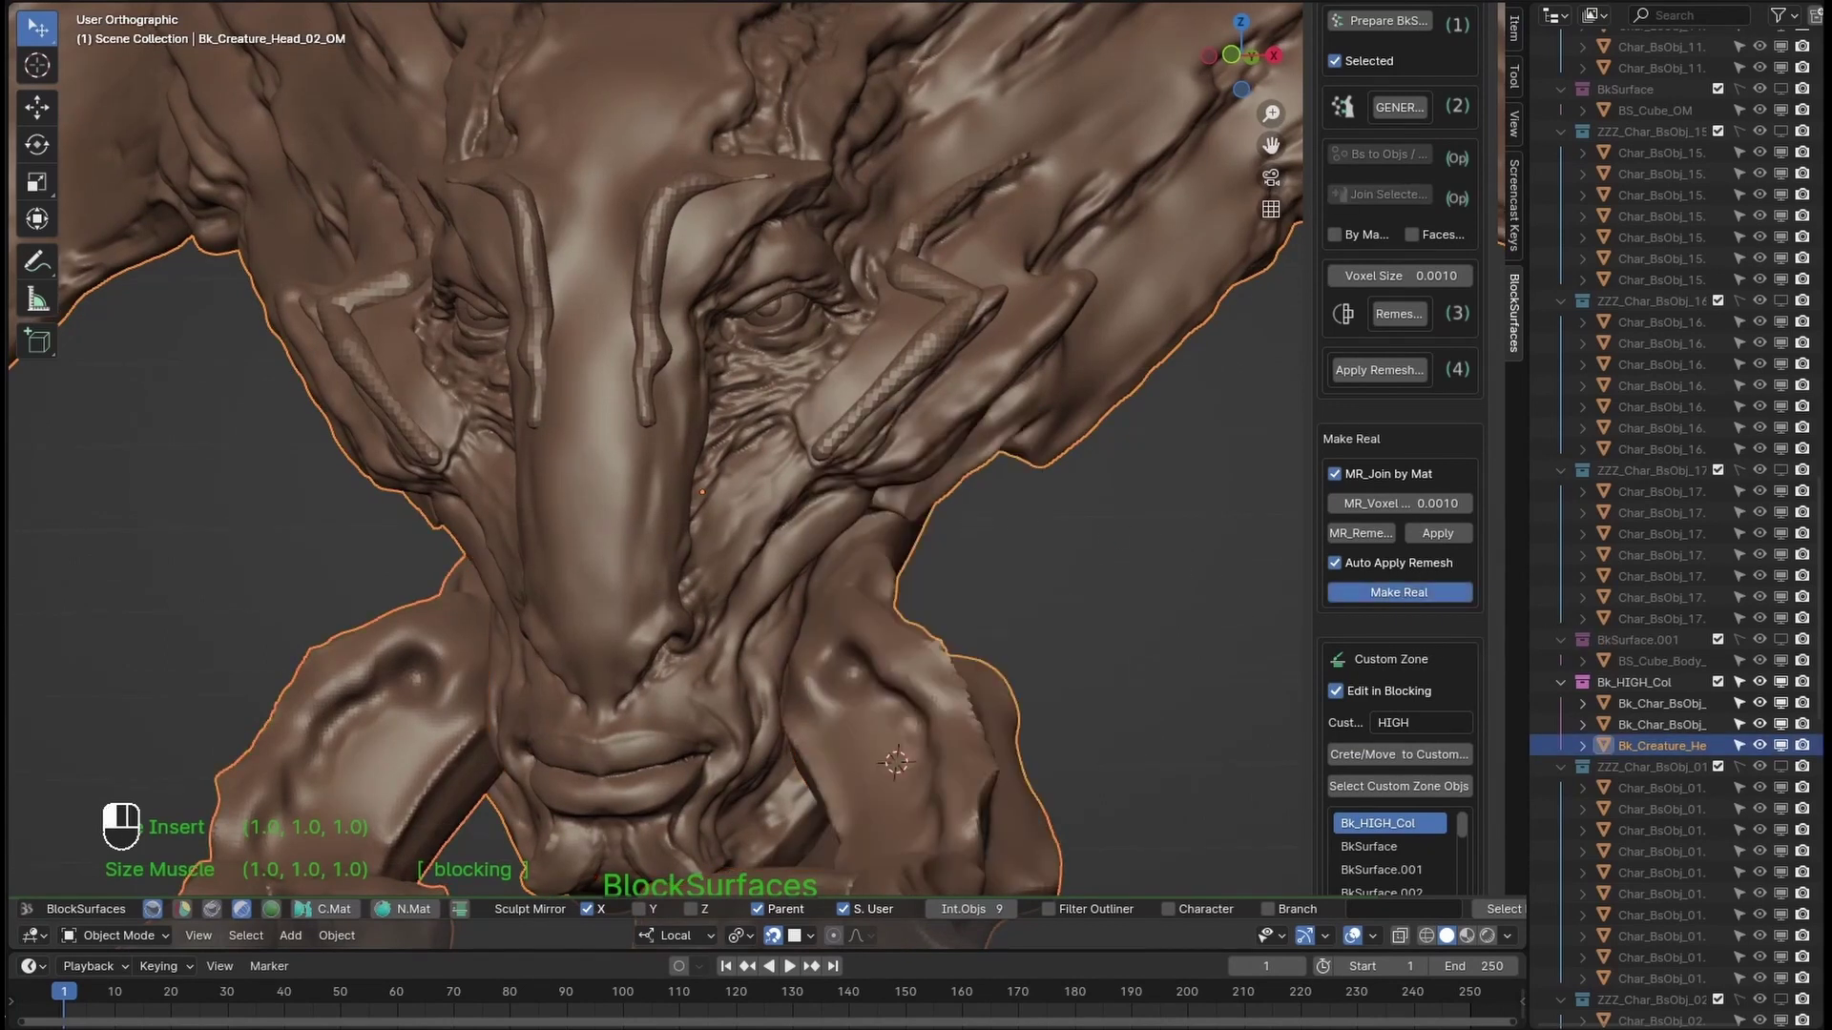
Step: Smooth the nose, brow and cheek strands into the surrounding head surface by sculpting
key(Tab)
click(994, 867)
mouse_move(954, 329)
shift+mouse_down()
mouse_move(830, 572)
mouse_move(764, 204)
mouse_move(1012, 277)
shift+mouse_up()
shift+drag(658, 229, 672, 372)
mouse_move(859, 286)
alt+mouse_down()
mouse_move(1103, 181)
mouse_move(887, 287)
alt+mouse_up()
key(f)
key(f)
mouse_move(897, 295)
shift+mouse_down()
mouse_move(923, 331)
mouse_move(1097, 401)
shift+mouse_up()
Step: Switch the merged head to sculpting and blend the brow and nose strands into its surface with resized brushes
mouse_move(867, 301)
alt+mouse_down()
mouse_move(671, 478)
mouse_move(953, 429)
mouse_move(563, 582)
alt+mouse_up()
key(f)
key(f)
mouse_move(563, 582)
shift+mouse_down()
mouse_move(552, 650)
mouse_move(601, 548)
mouse_move(515, 429)
shift+mouse_up()
key(f)
mouse_move(515, 430)
shift+mouse_down()
mouse_move(507, 462)
mouse_move(1006, 560)
mouse_move(184, 240)
shift+mouse_up()
key(alt+n)
middle_drag(184, 240, 523, 292)
key(f)
key(f)
key(f)
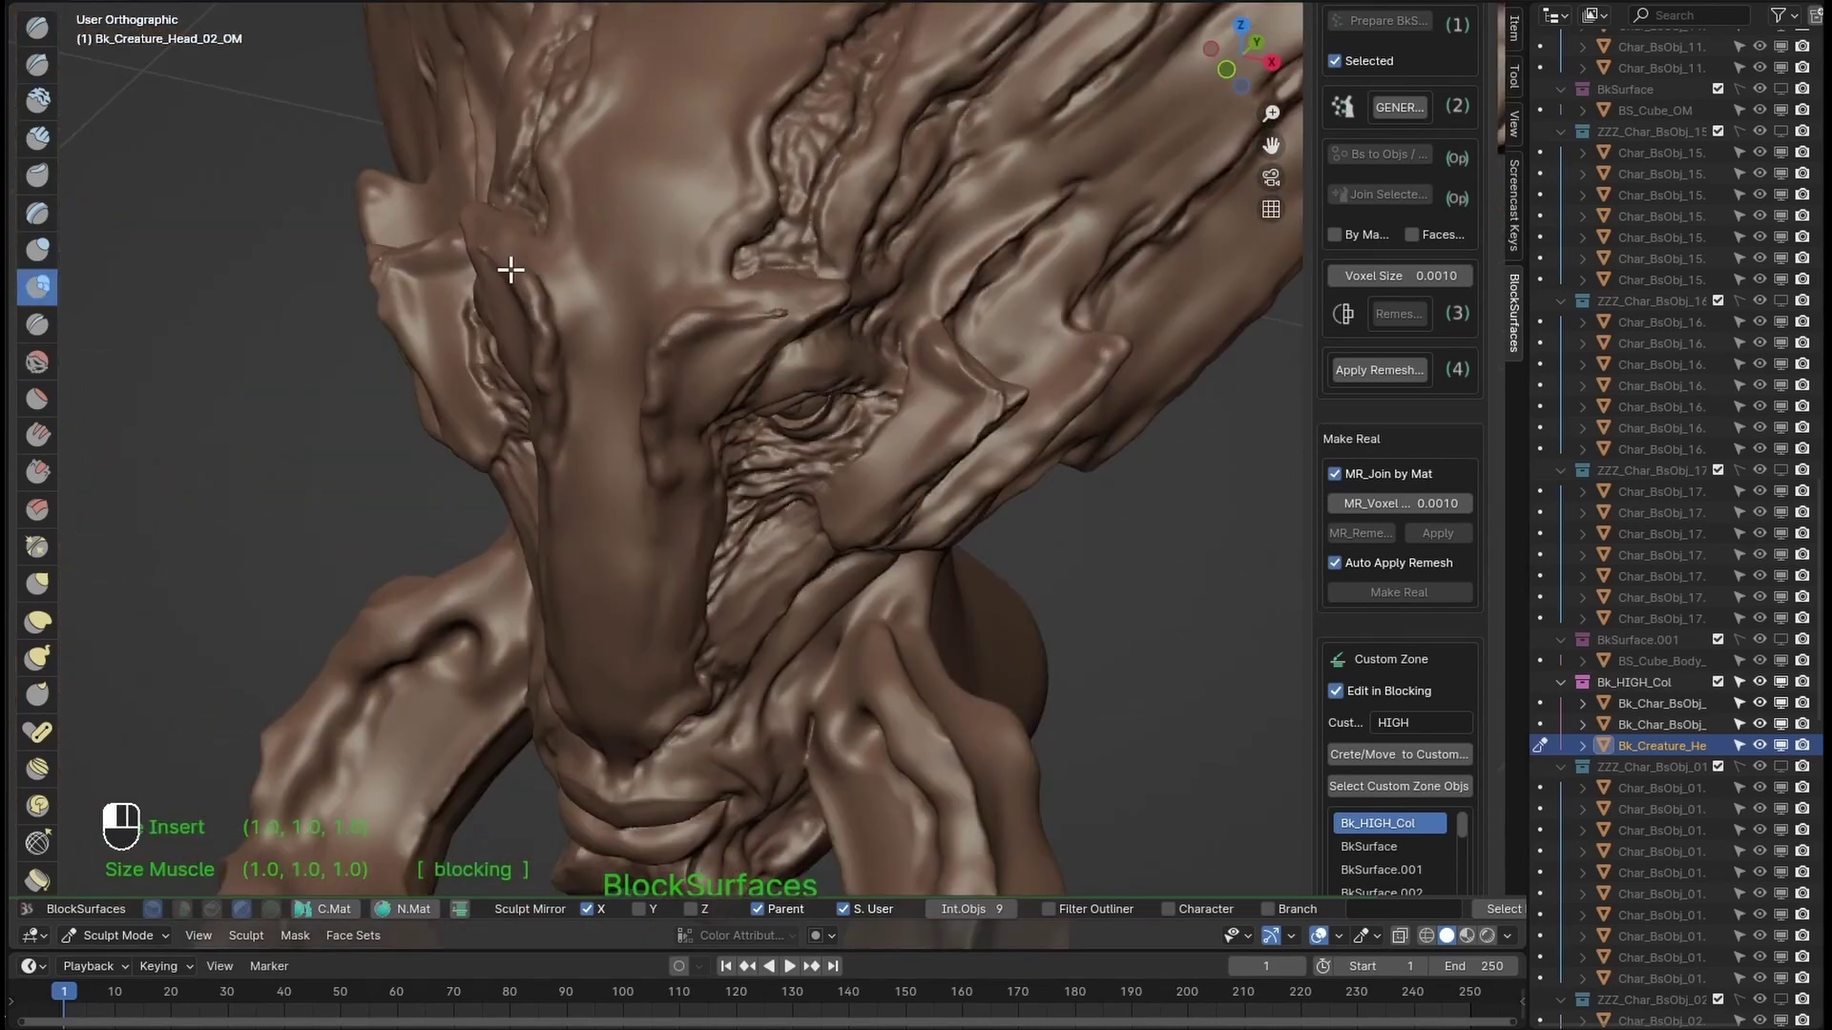
Step: Sculpt the cheek and temple ridges beside the eyes so the added strands merge with the head's folds
key(f)
key(f)
mouse_move(511, 270)
alt+mouse_down()
mouse_move(605, 735)
mouse_move(728, 307)
mouse_move(888, 429)
mouse_move(522, 582)
mouse_move(573, 597)
alt+mouse_up()
key(f)
key(f)
key(f)
key(f)
key(f)
mouse_move(802, 769)
middle_down()
mouse_move(1043, 506)
mouse_move(855, 325)
middle_up()
shift+drag(849, 332, 855, 326)
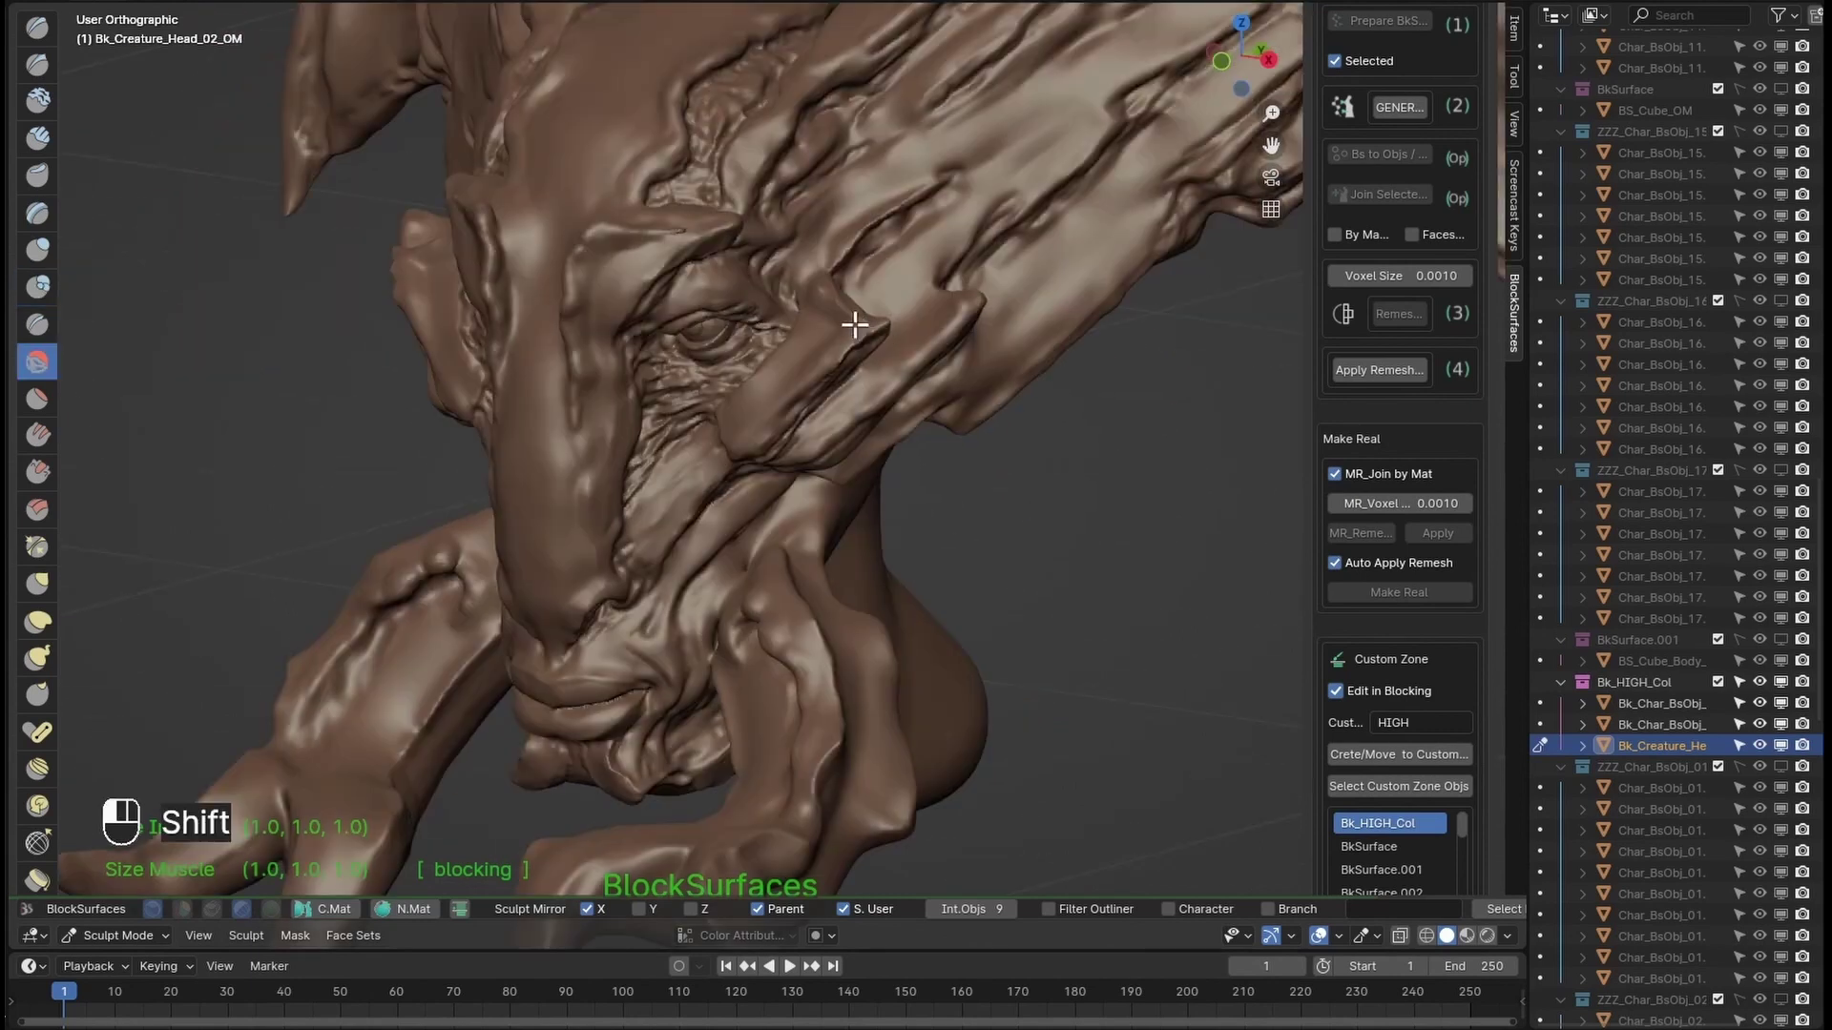
middle_drag(854, 325, 1088, 429)
ctrl+middle_drag(1088, 429, 1098, 543)
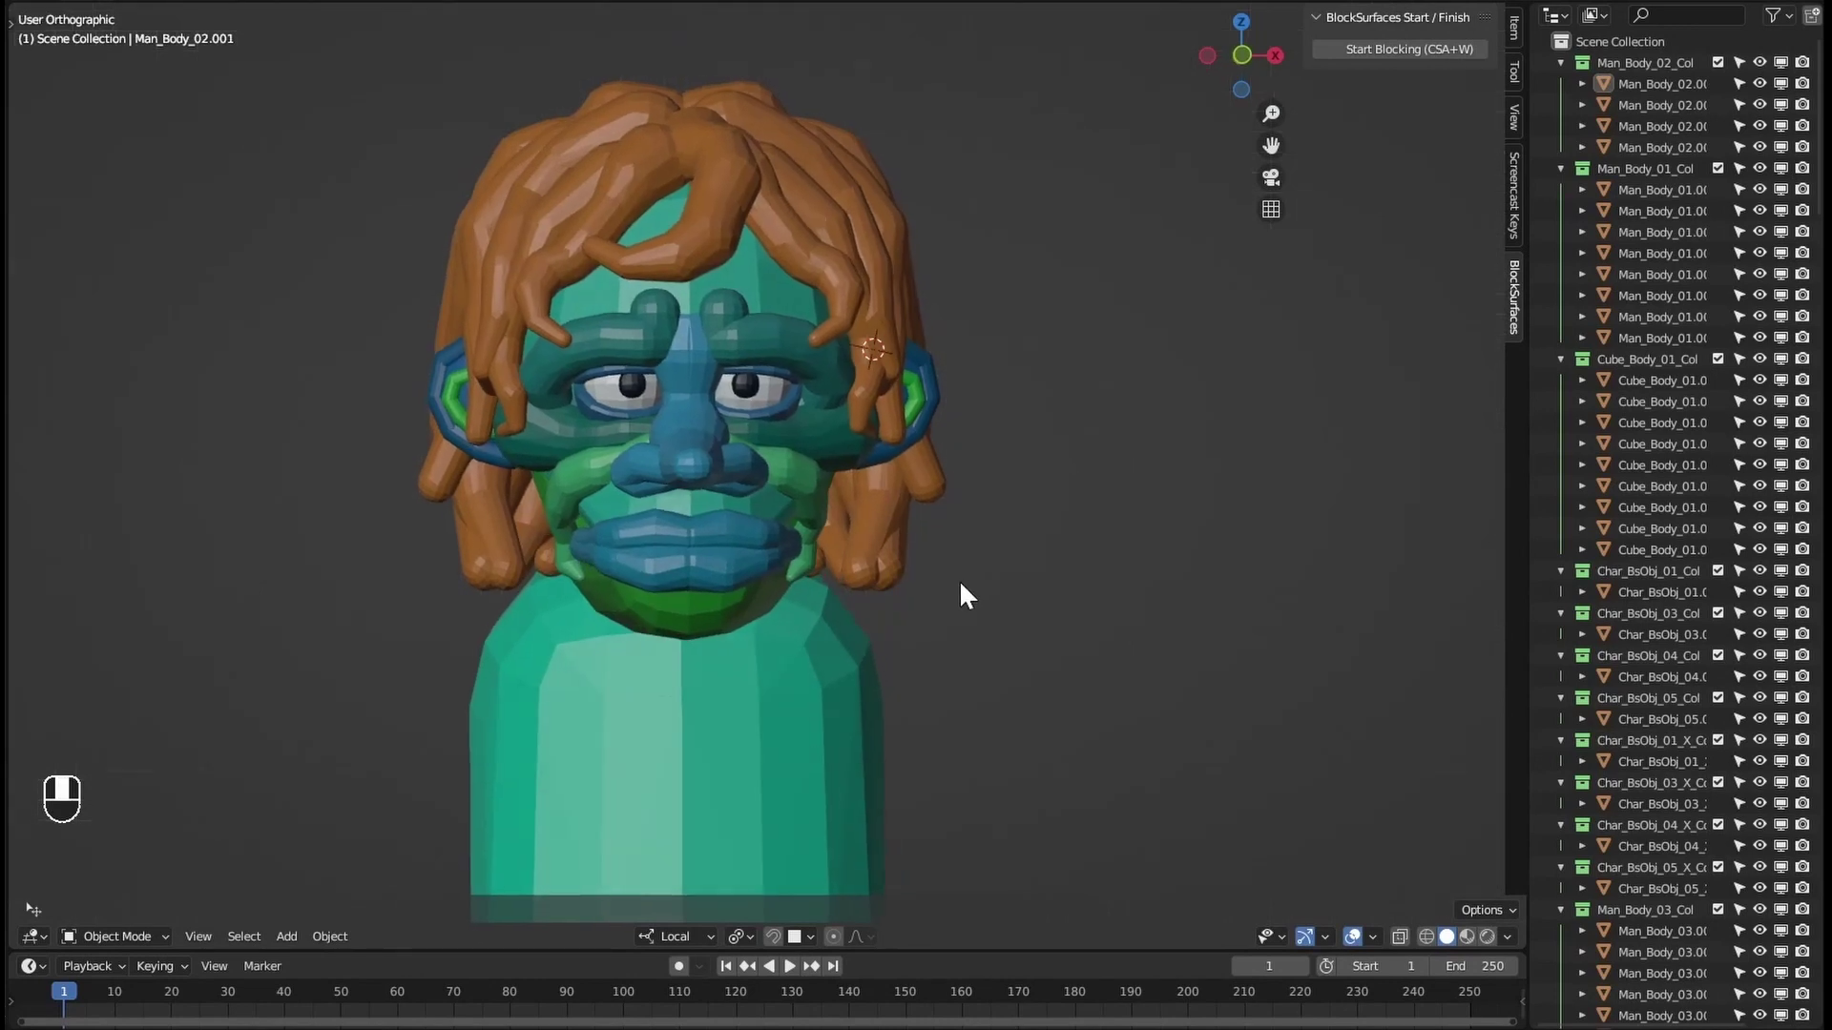
Step: Try starting and finishing blocking mode on the multicoloured character head seen from the front
key(q)
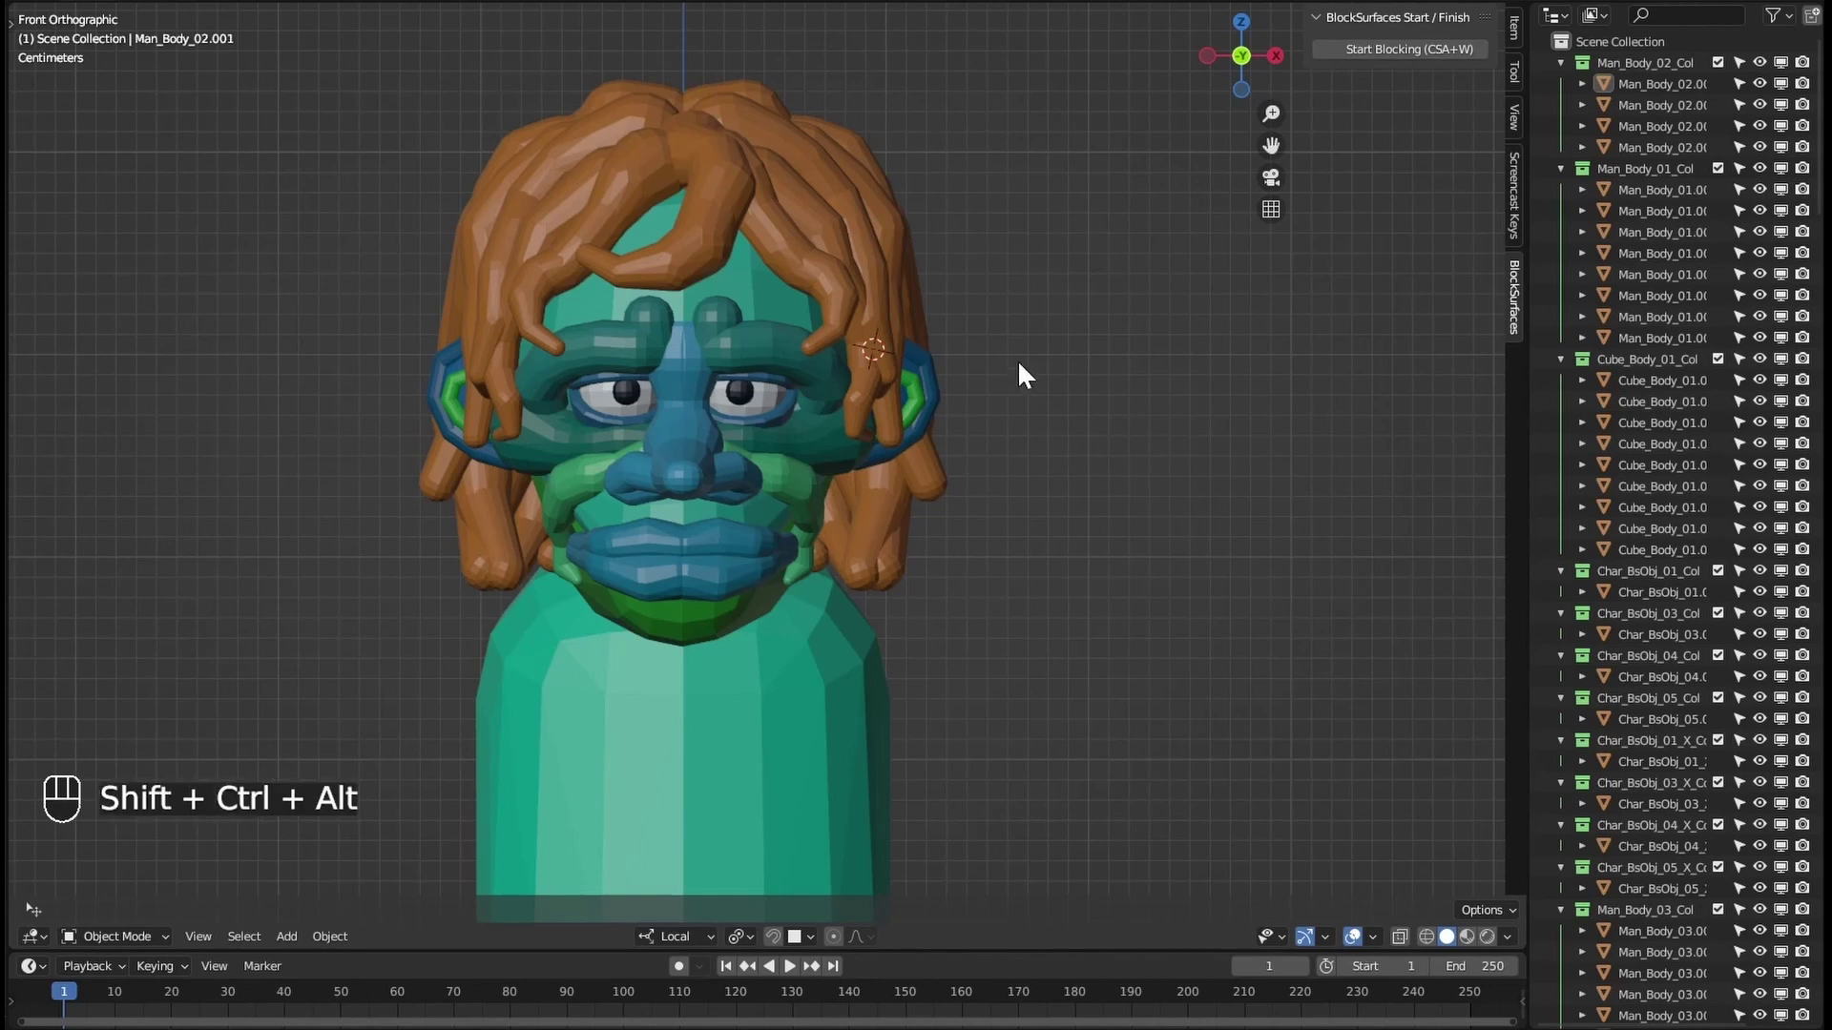
key(ctrl+shift+alt+w)
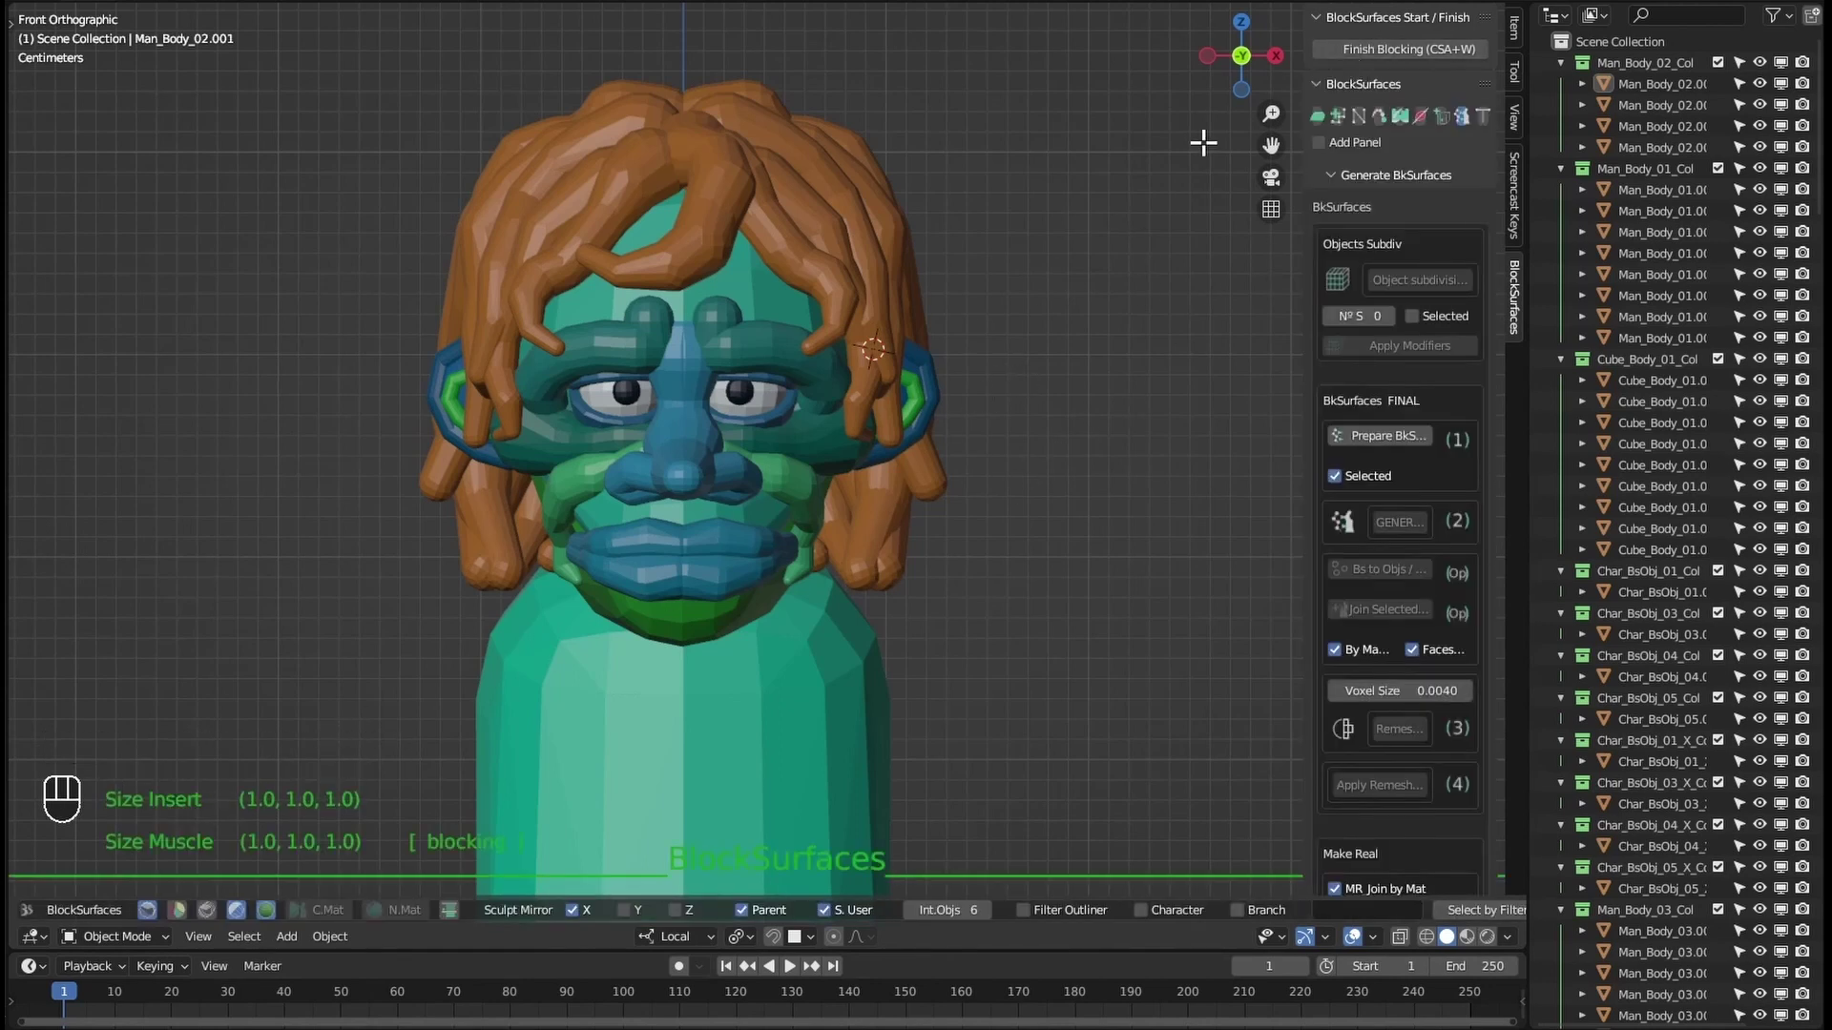
key(ctrl+shift+alt+w)
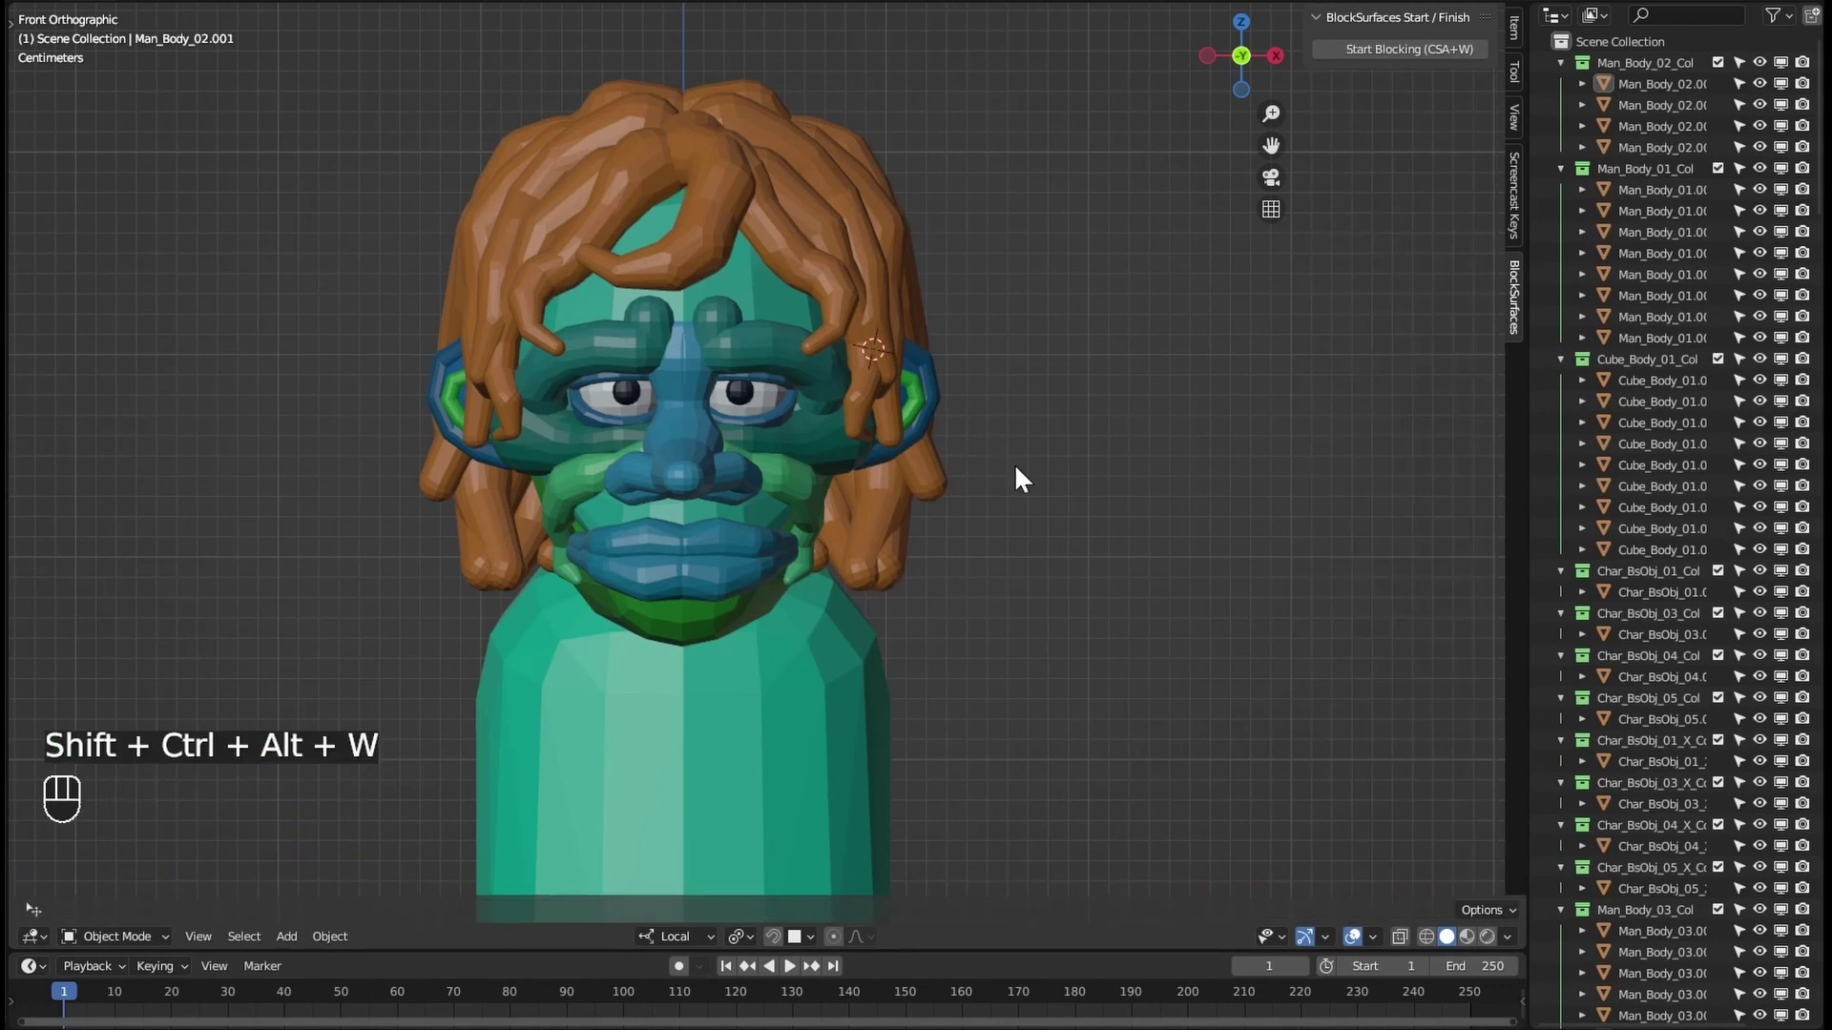
click(1360, 50)
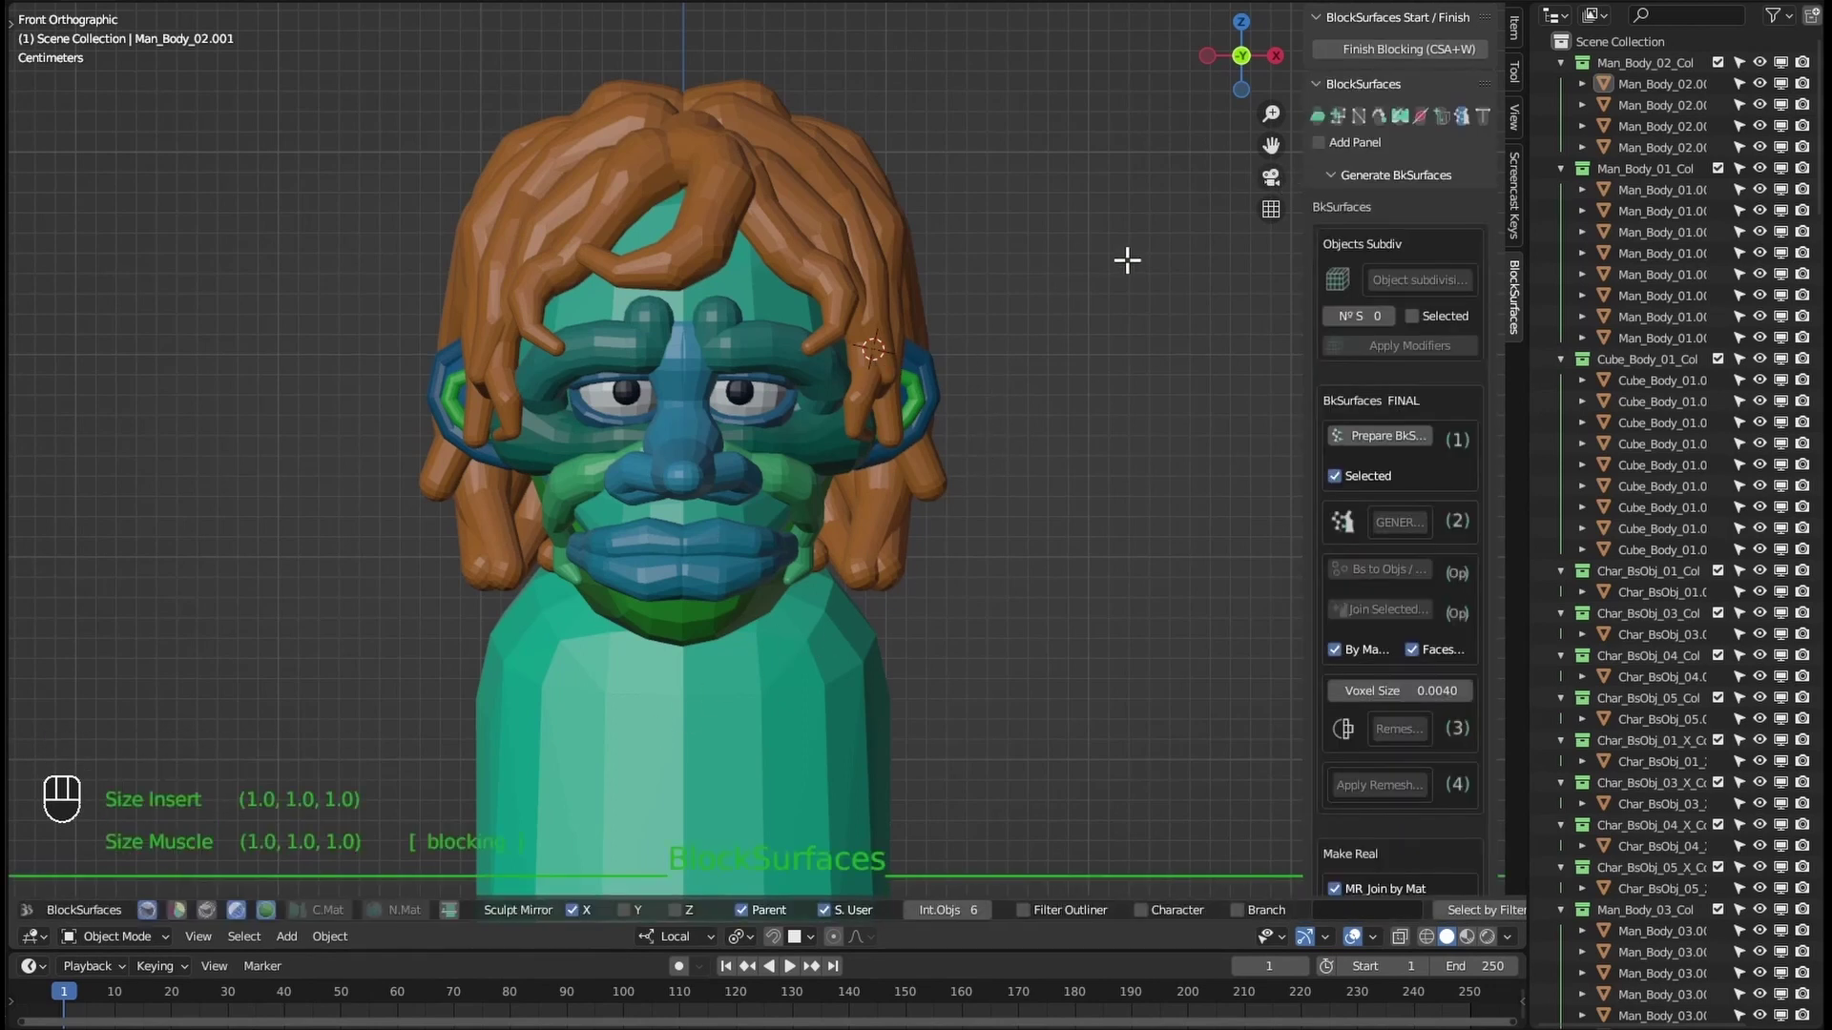
click(1374, 49)
click(1391, 48)
click(1391, 49)
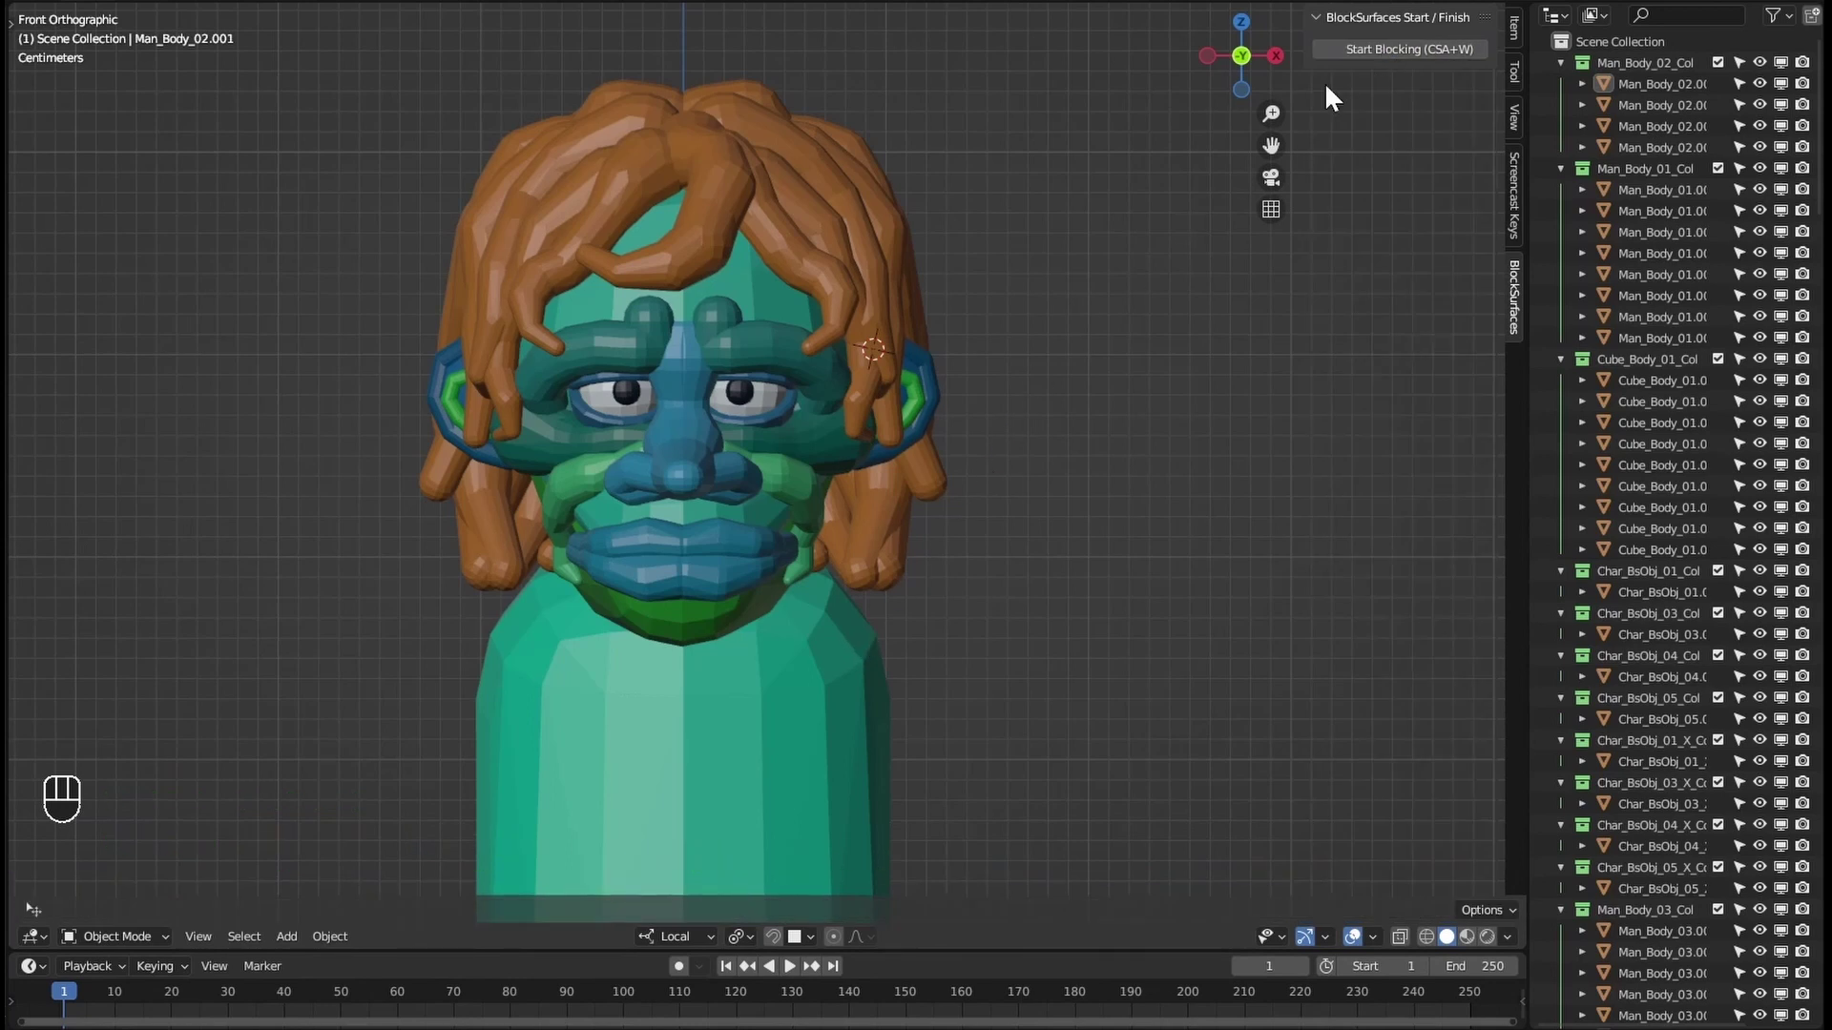
Step: Start blocking mode for the multicoloured character head
click(1380, 49)
click(1380, 49)
key(ctrl+shift+alt+w)
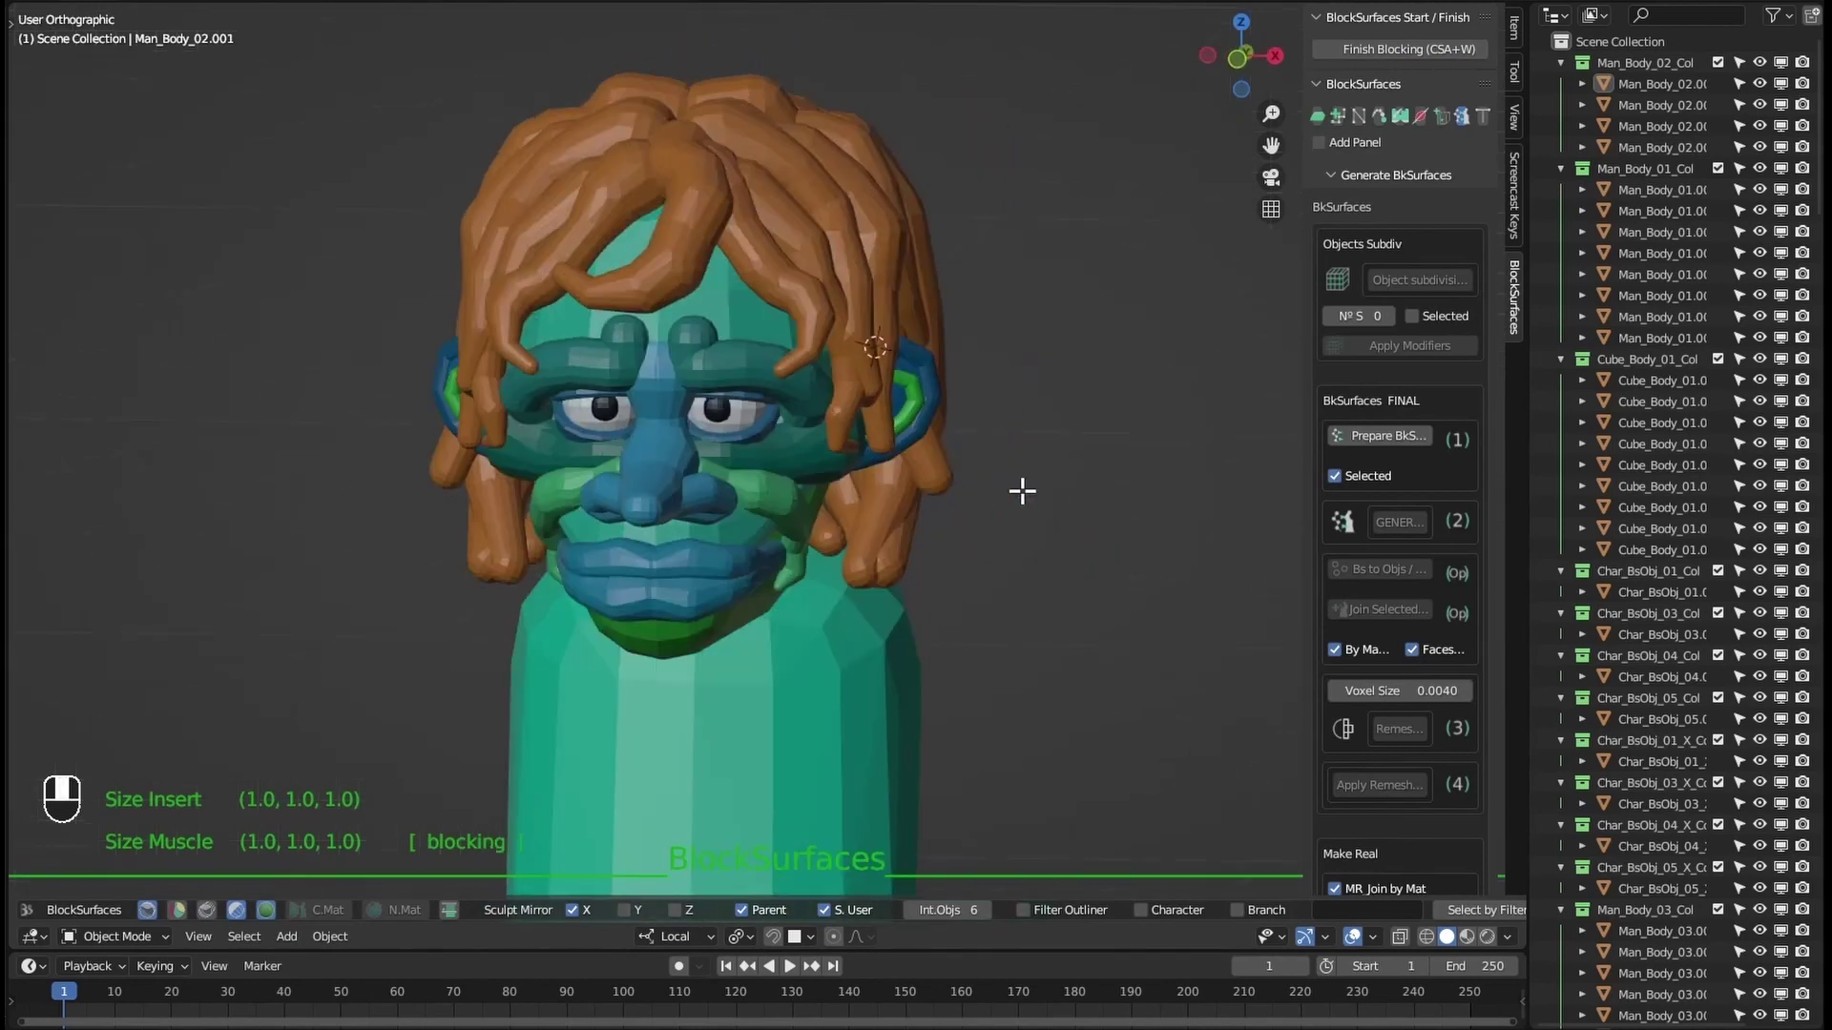
Step: Pick one orange hair block and select every block that shares its material
key(q)
key(q)
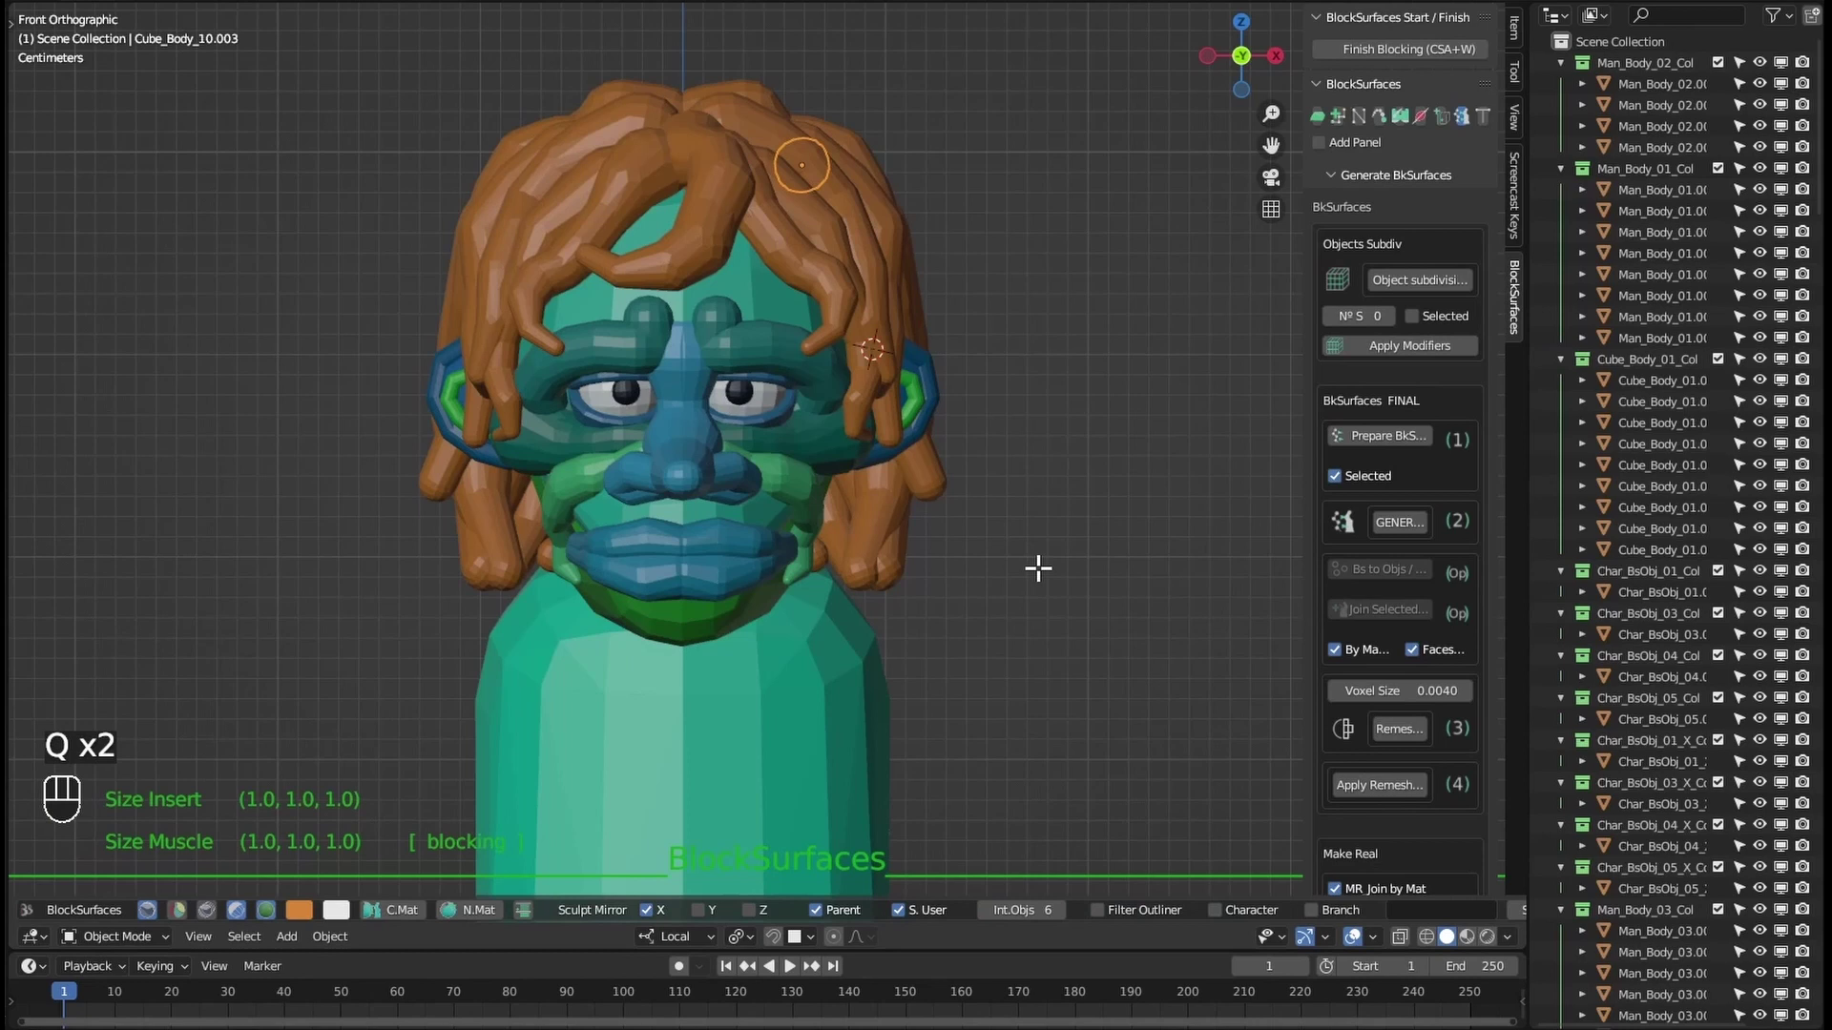
key(shift)
key(shift)
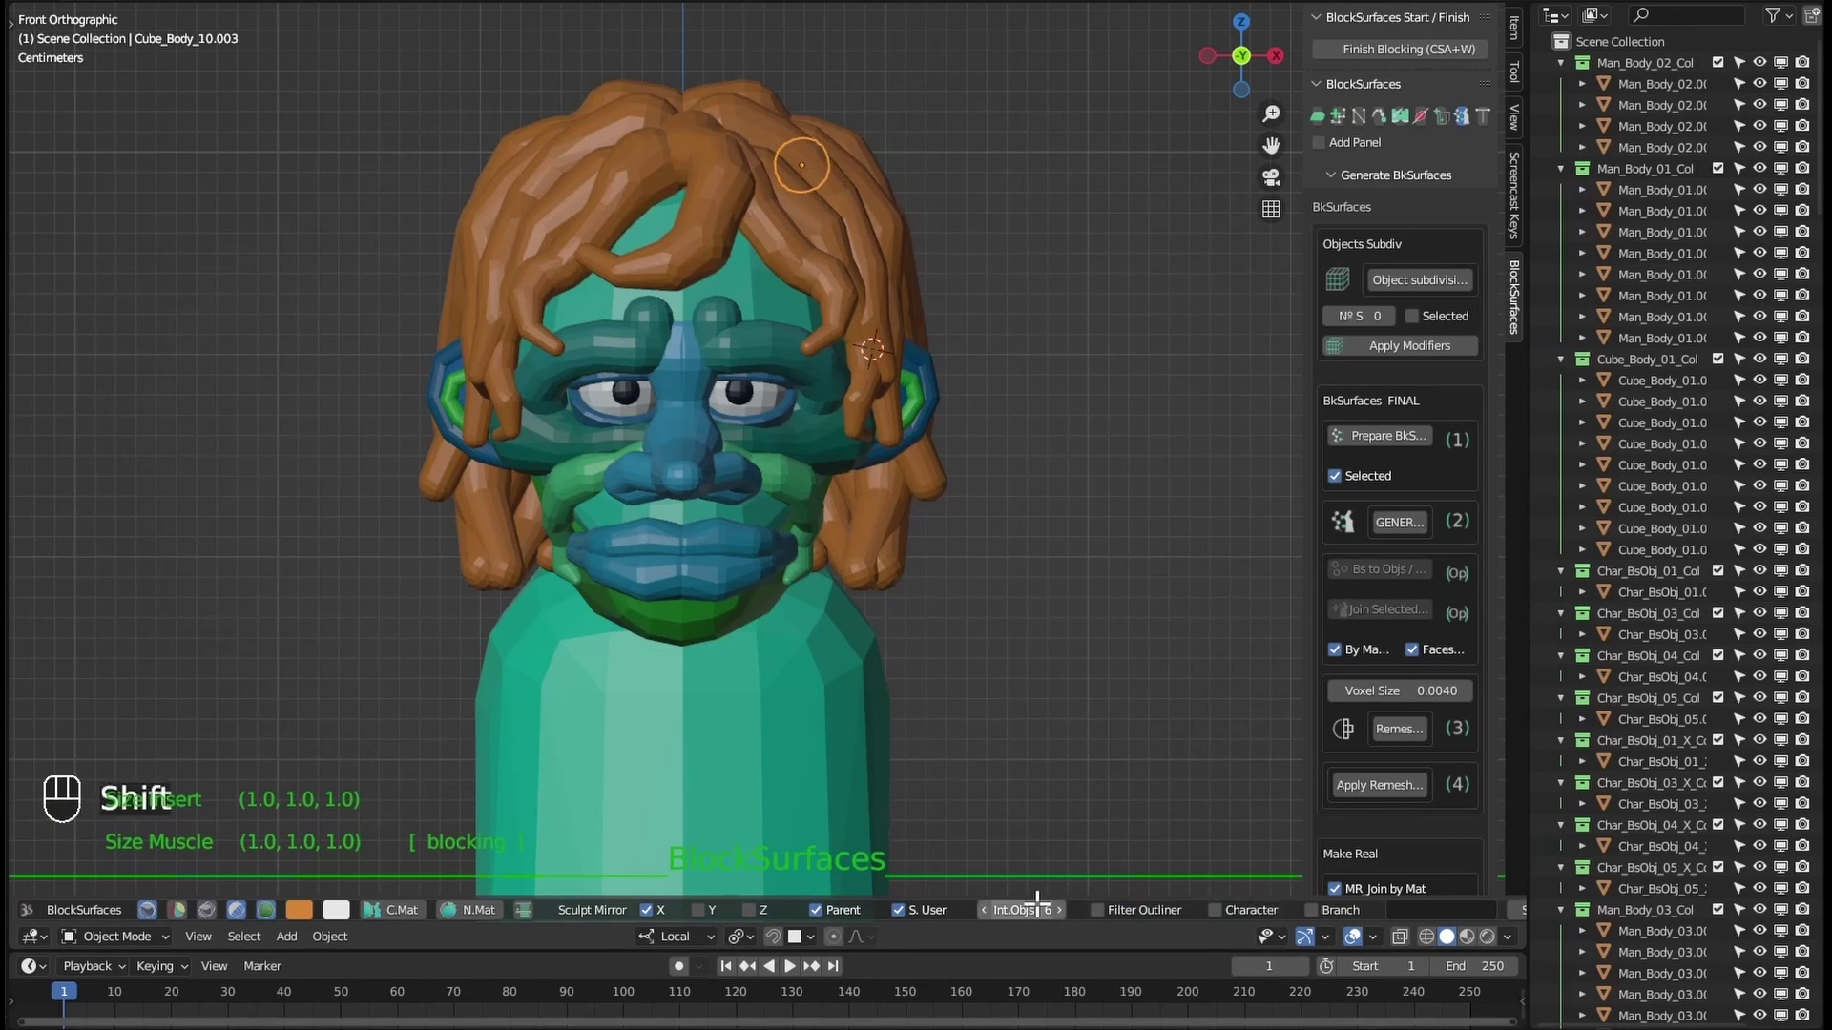
scroll(1033, 910, down, 5)
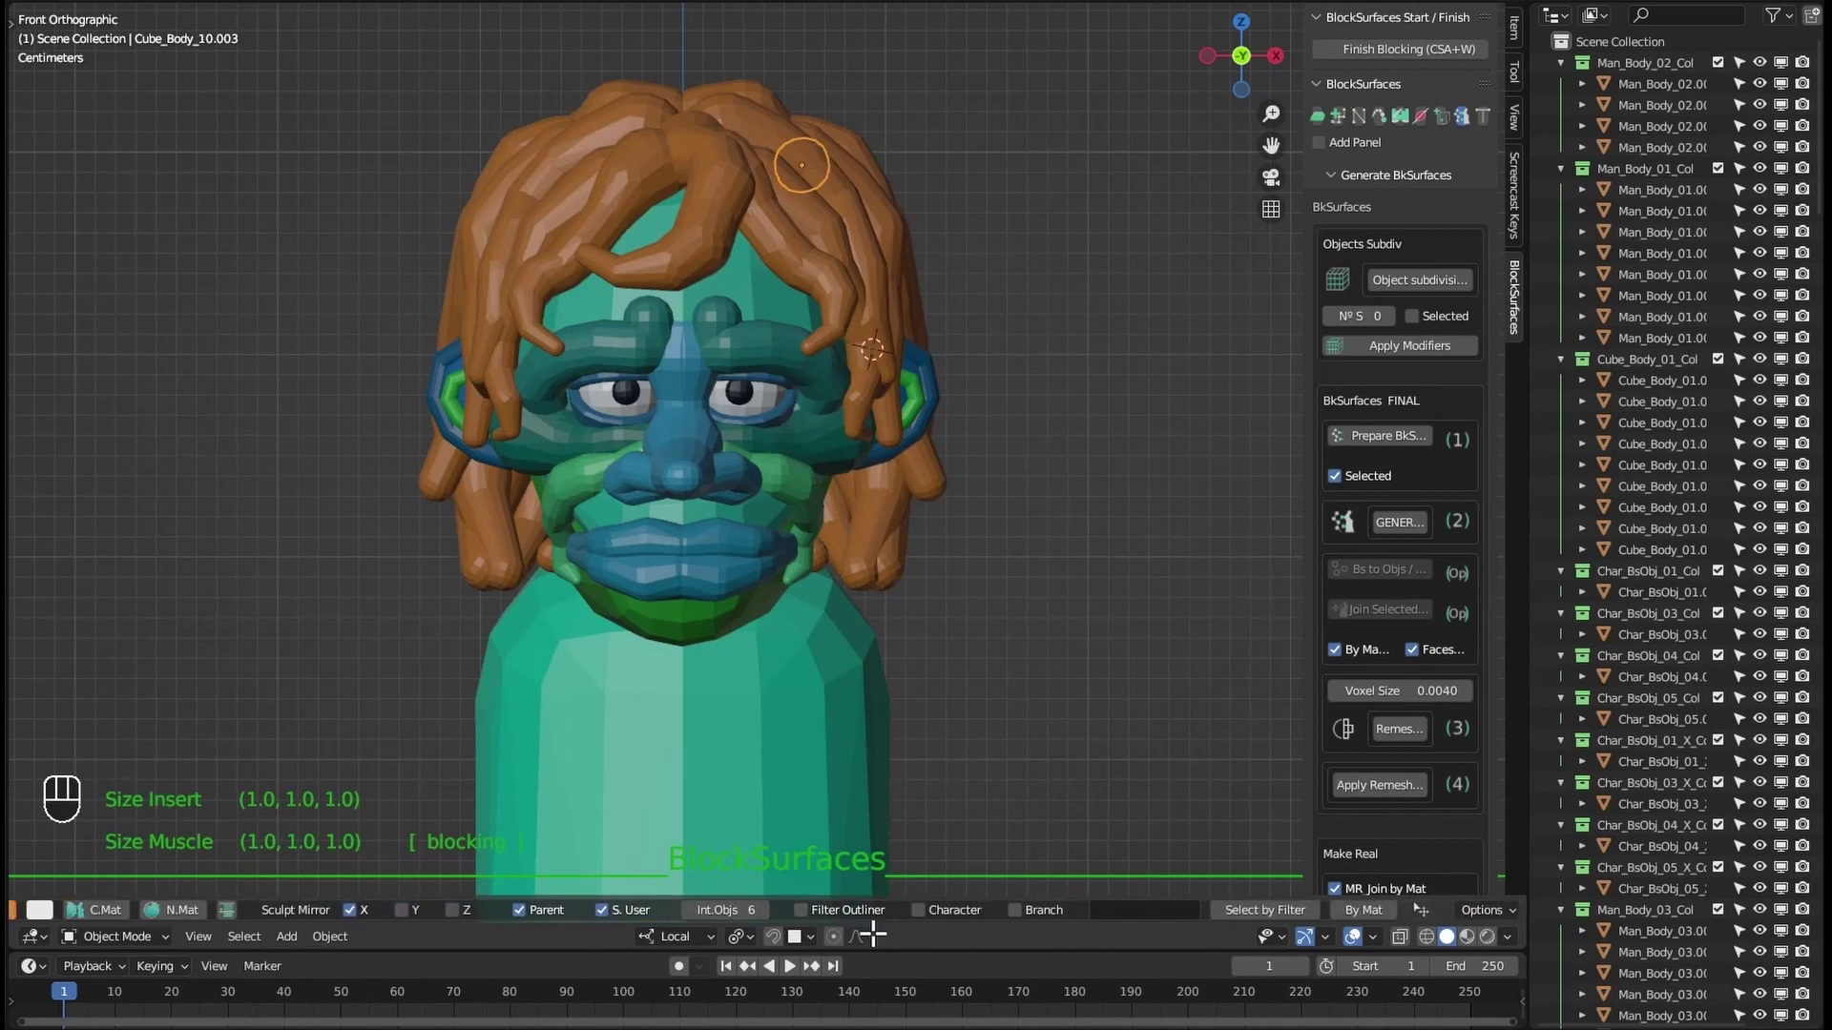
click(1364, 910)
middle_drag(1043, 512, 815, 225)
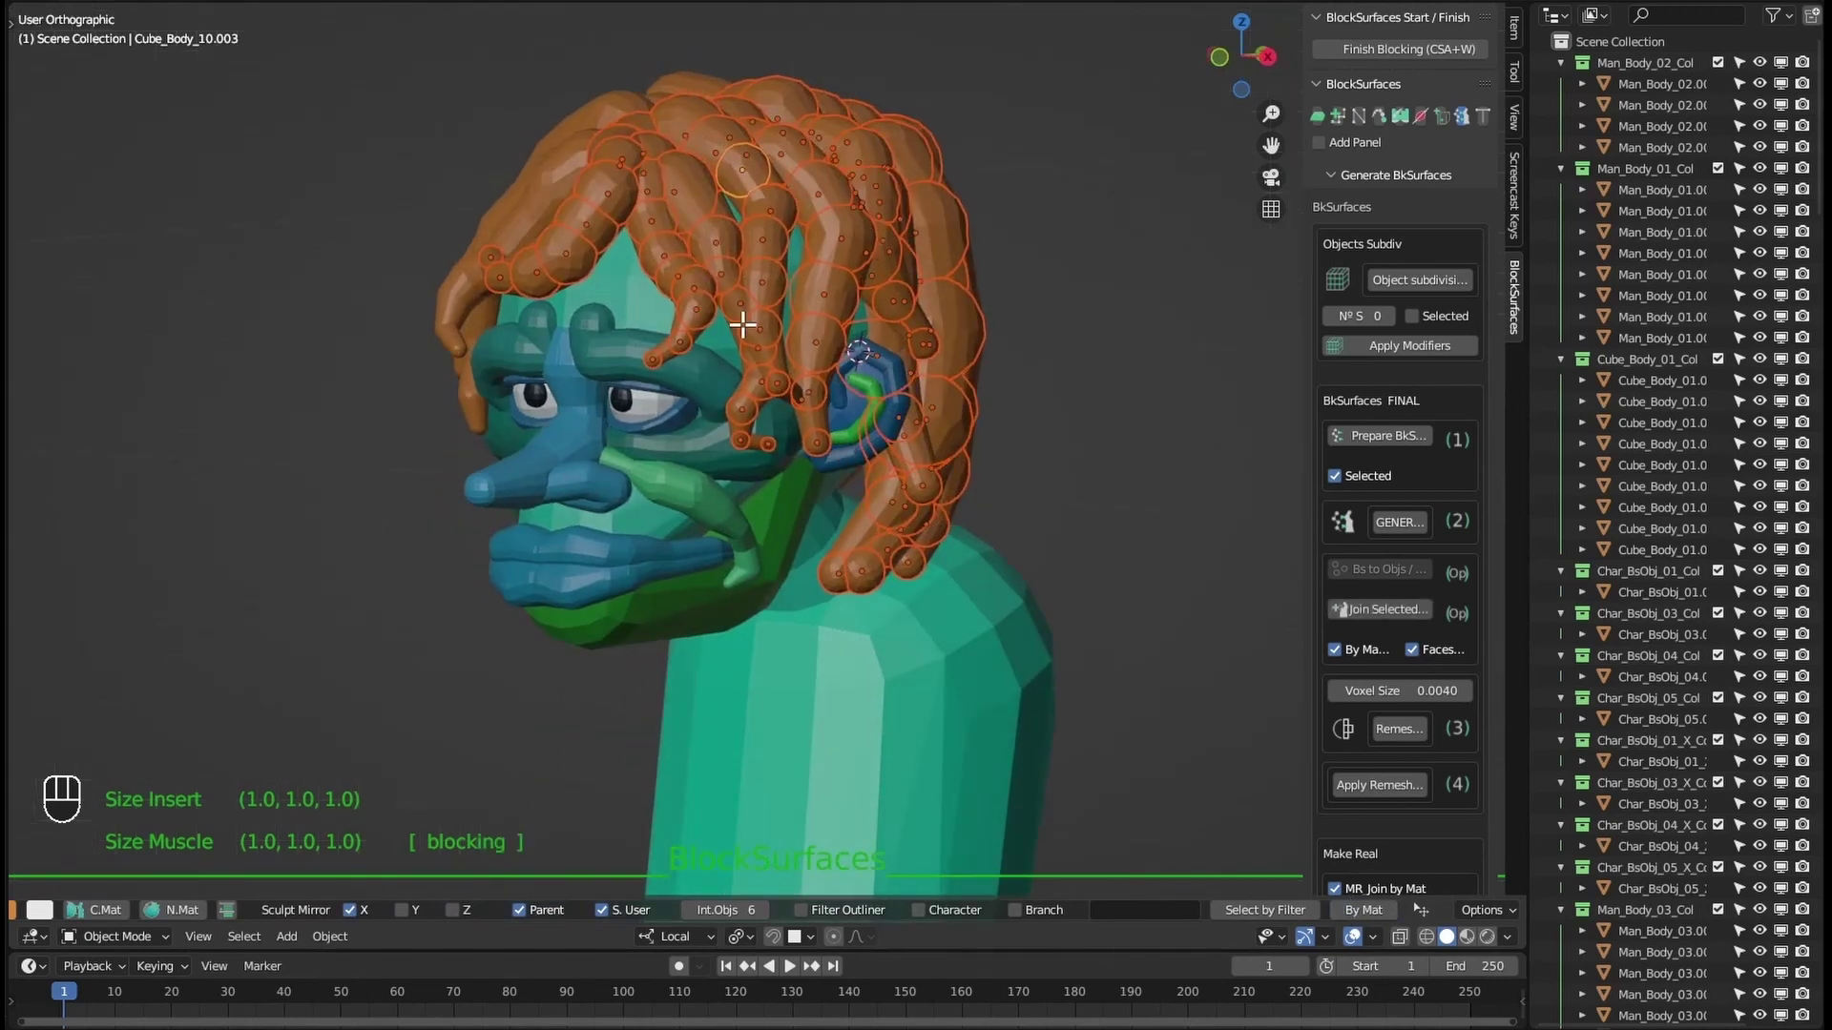
middle_drag(939, 567, 801, 314)
Step: Try moving the selected hair blocks, cancel the move and clear the selection in front view
key(g)
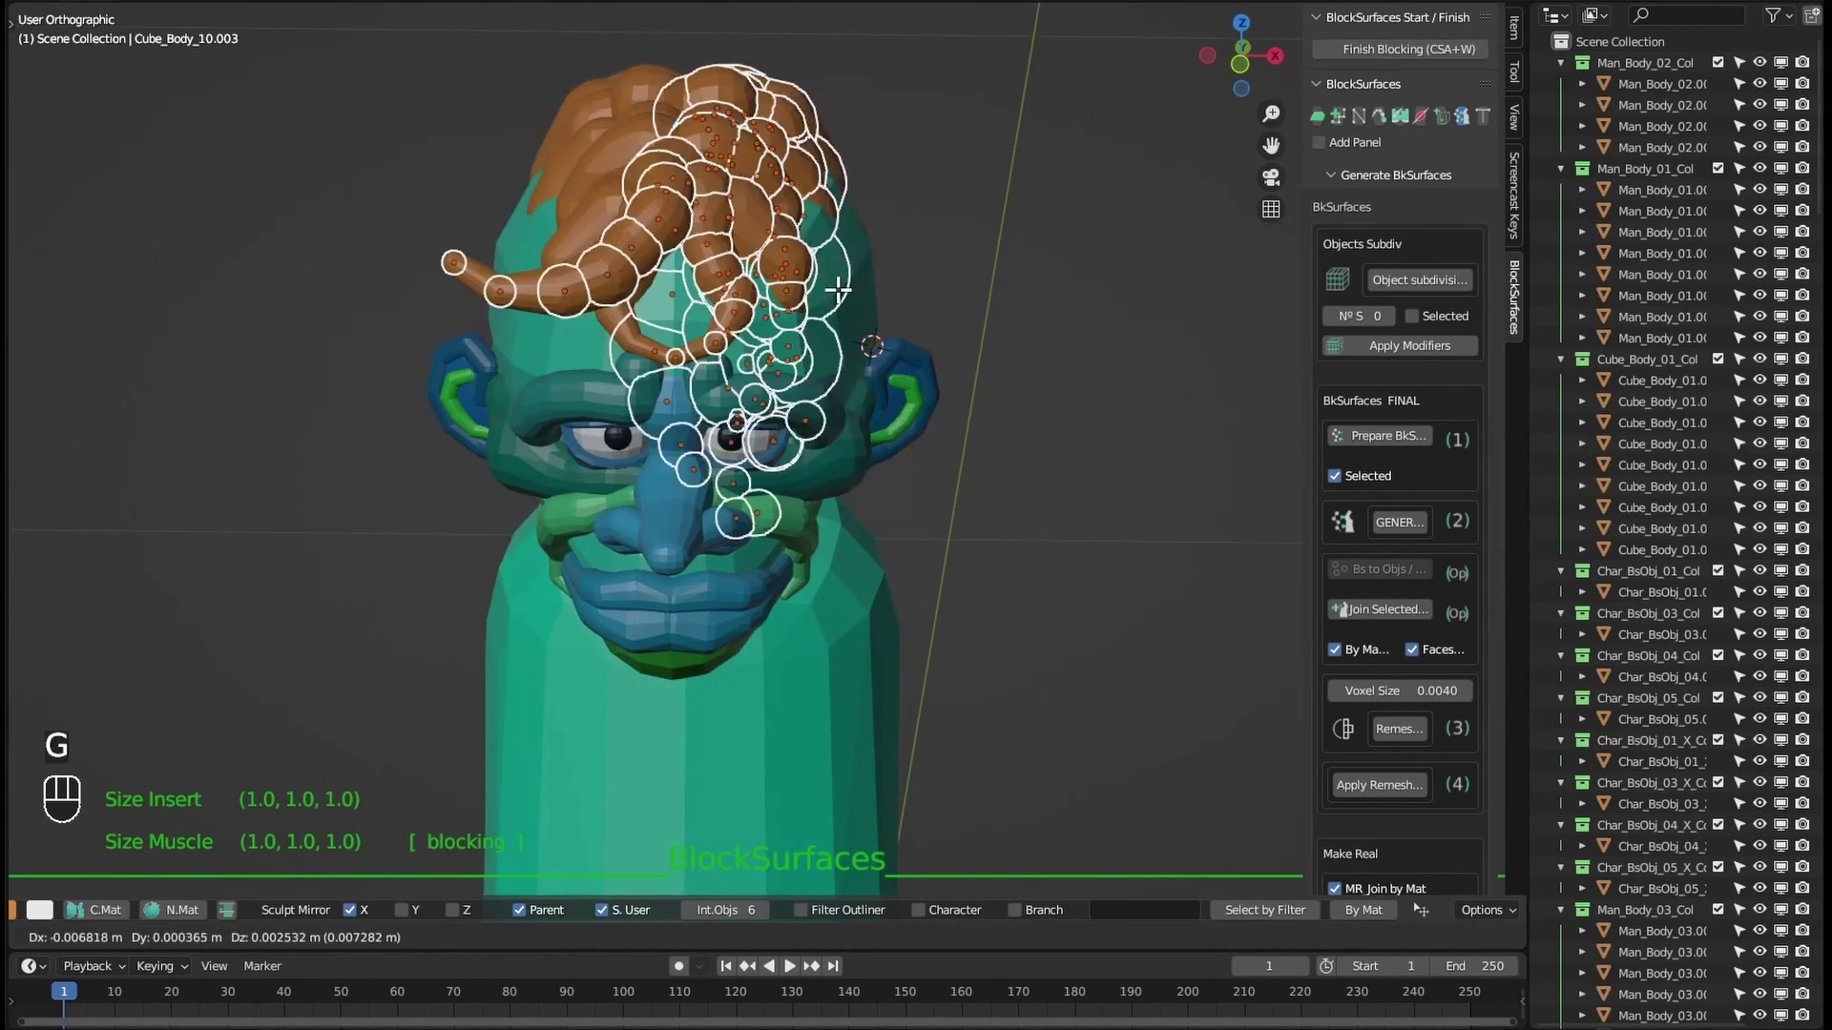
key(Escape)
middle_drag(933, 380, 1003, 480)
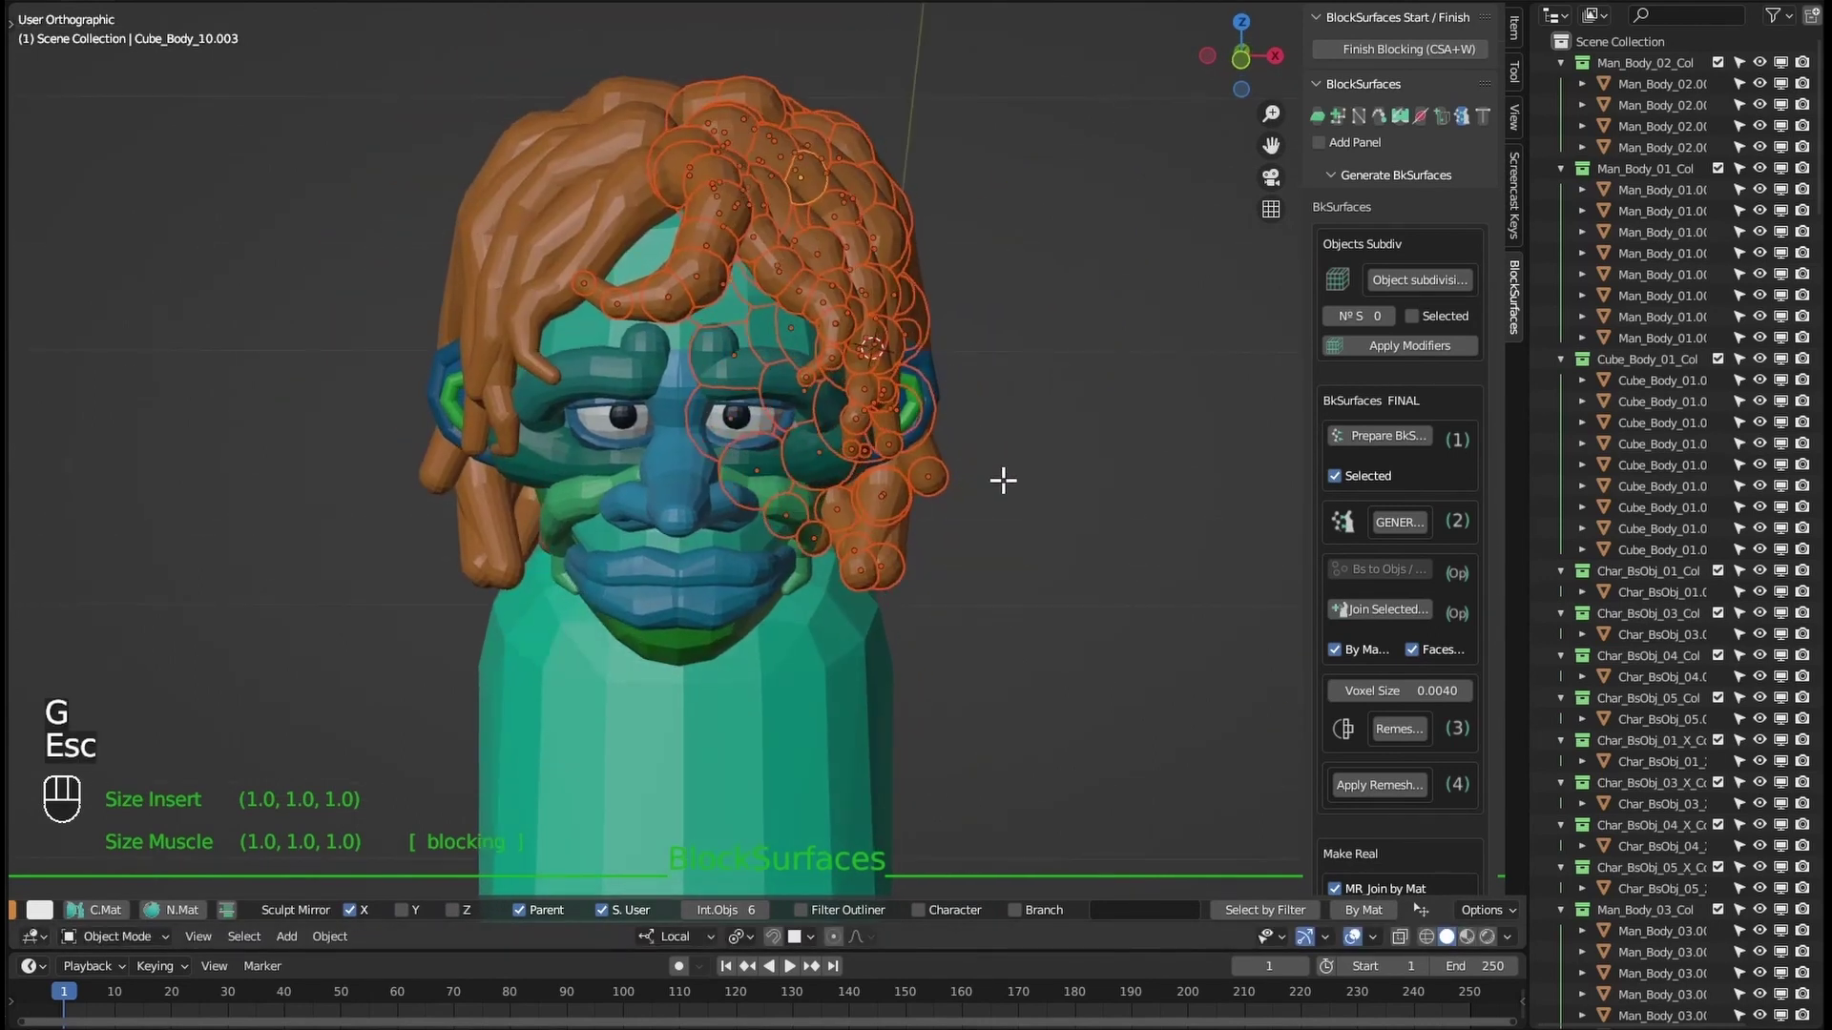
middle_drag(840, 234, 940, 343)
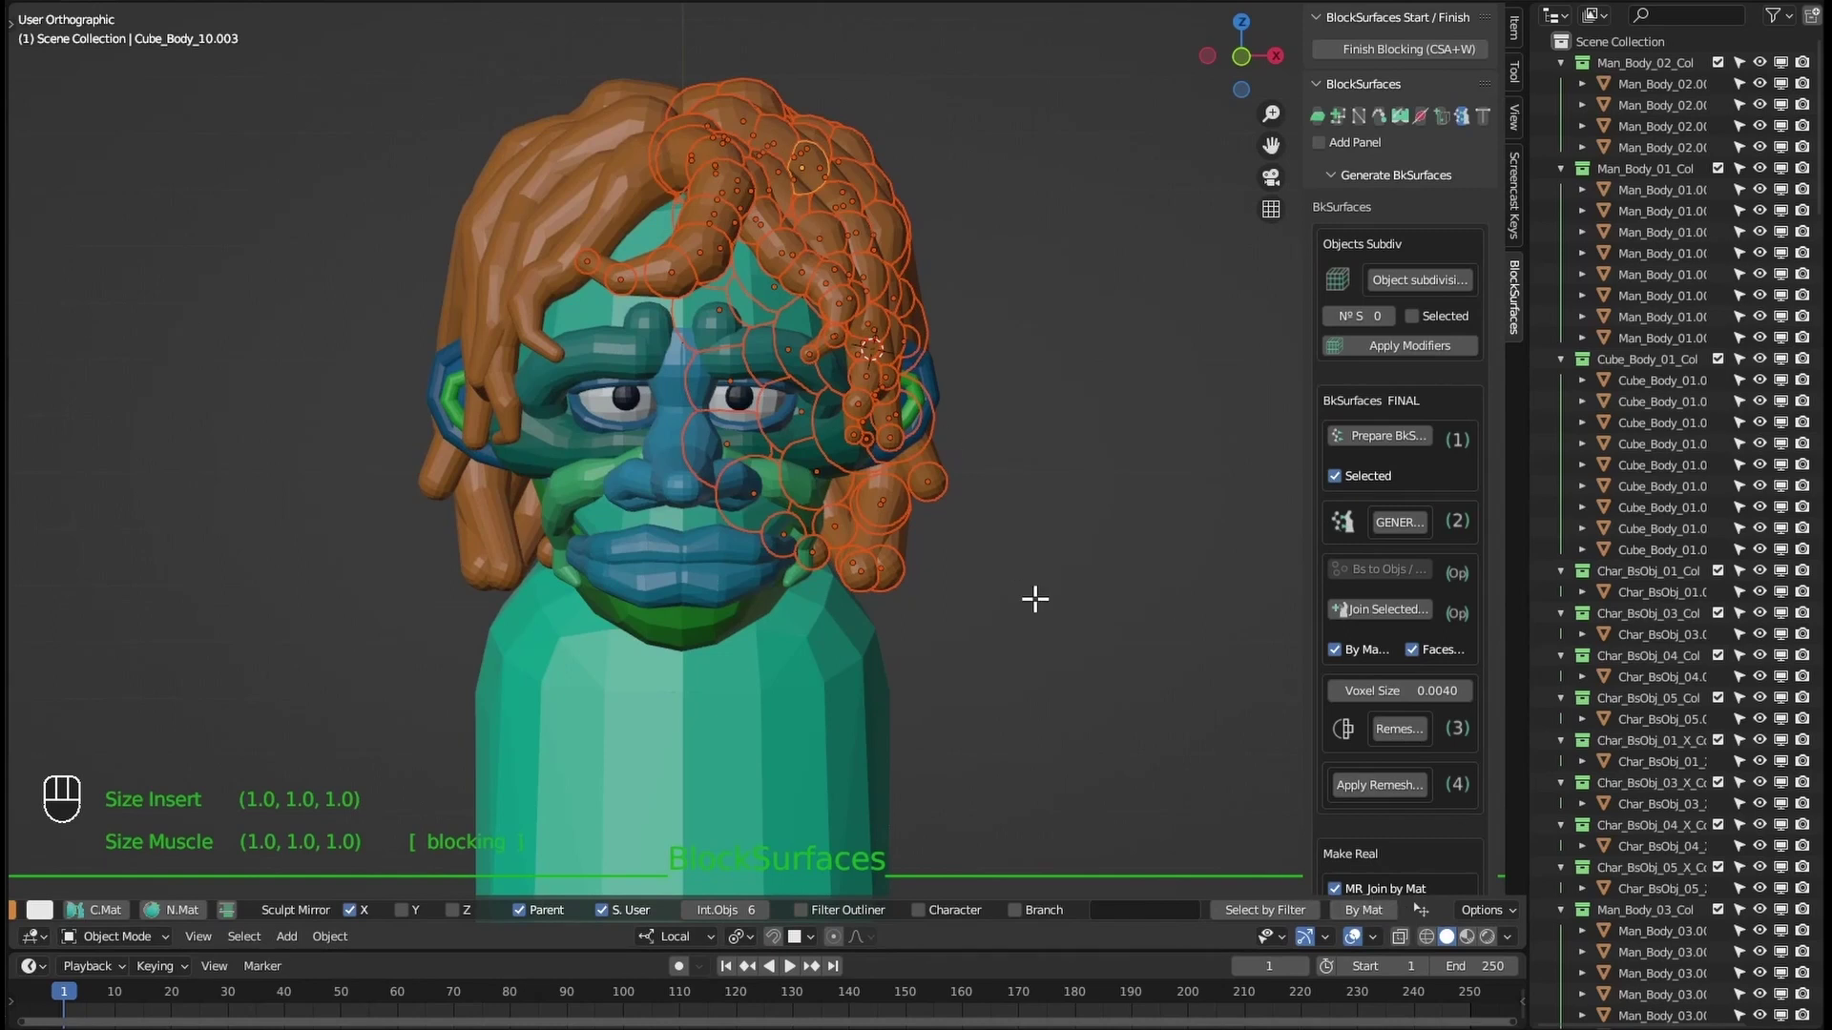
key(q)
click(1030, 532)
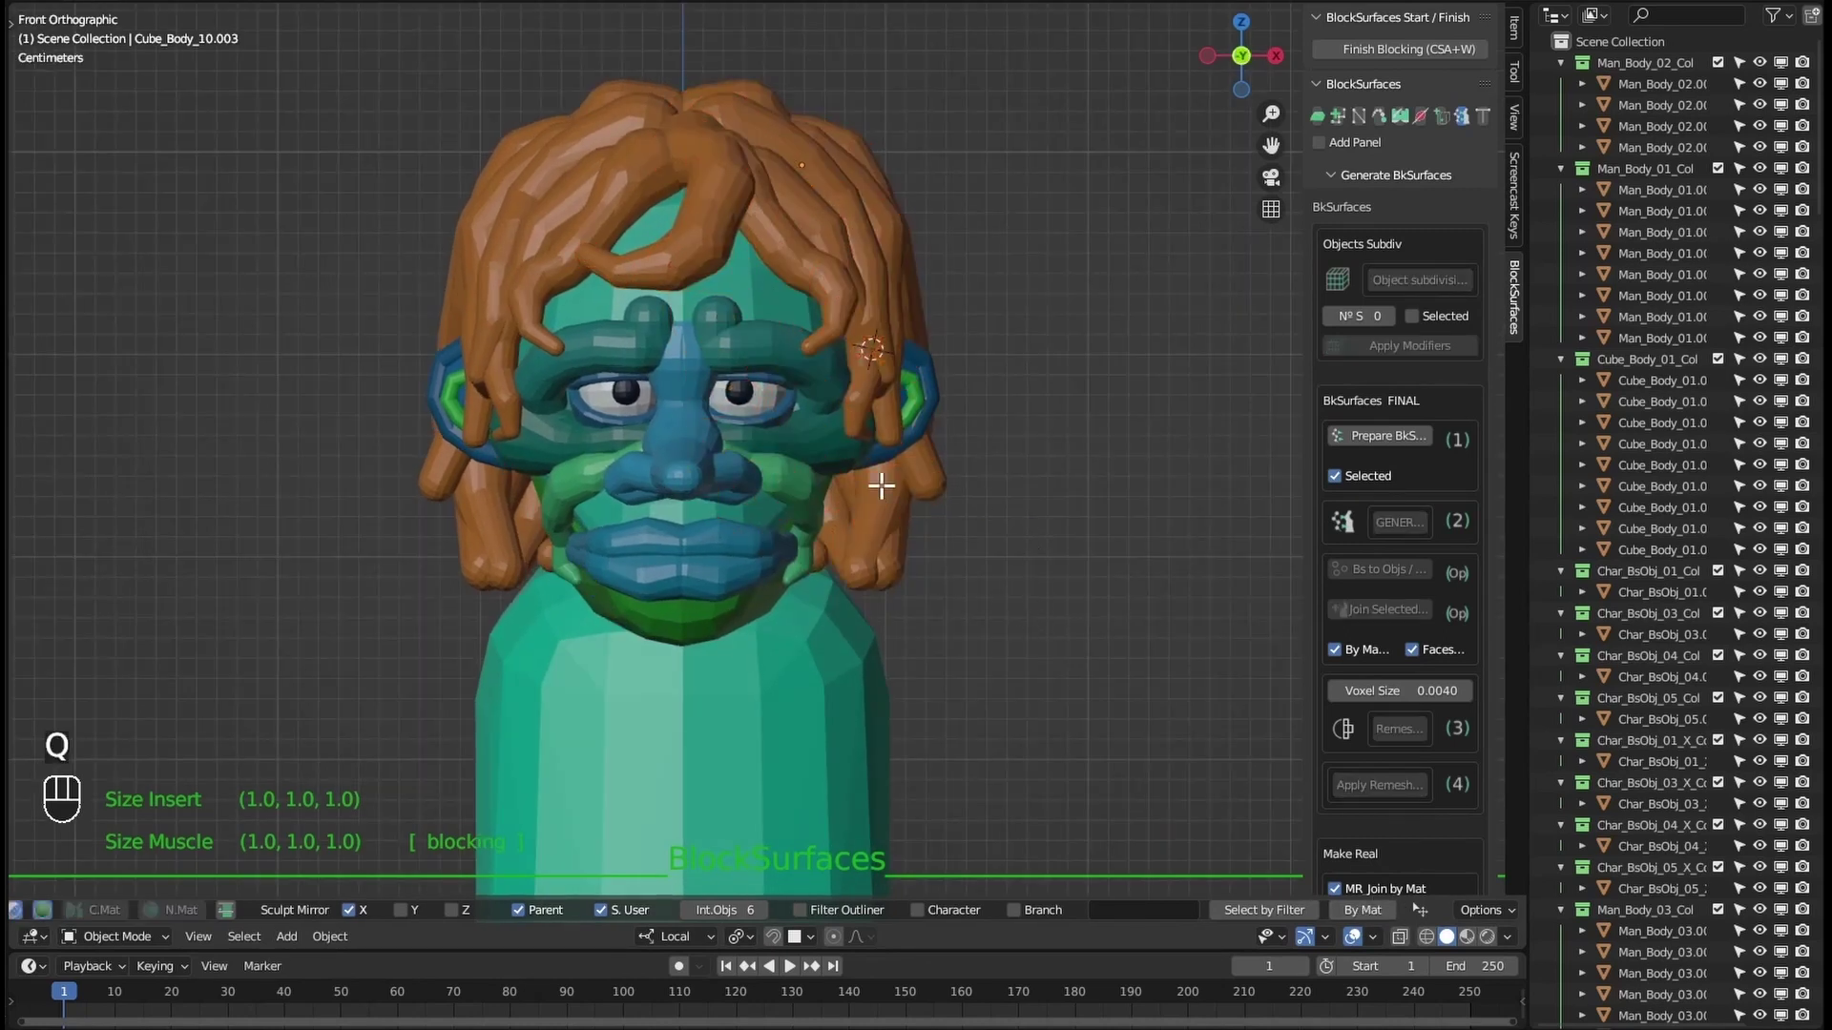
Step: Select all blocks with the blue lip material, try moving them, cancel the move and clear the selection
middle_drag(1049, 524, 969, 548)
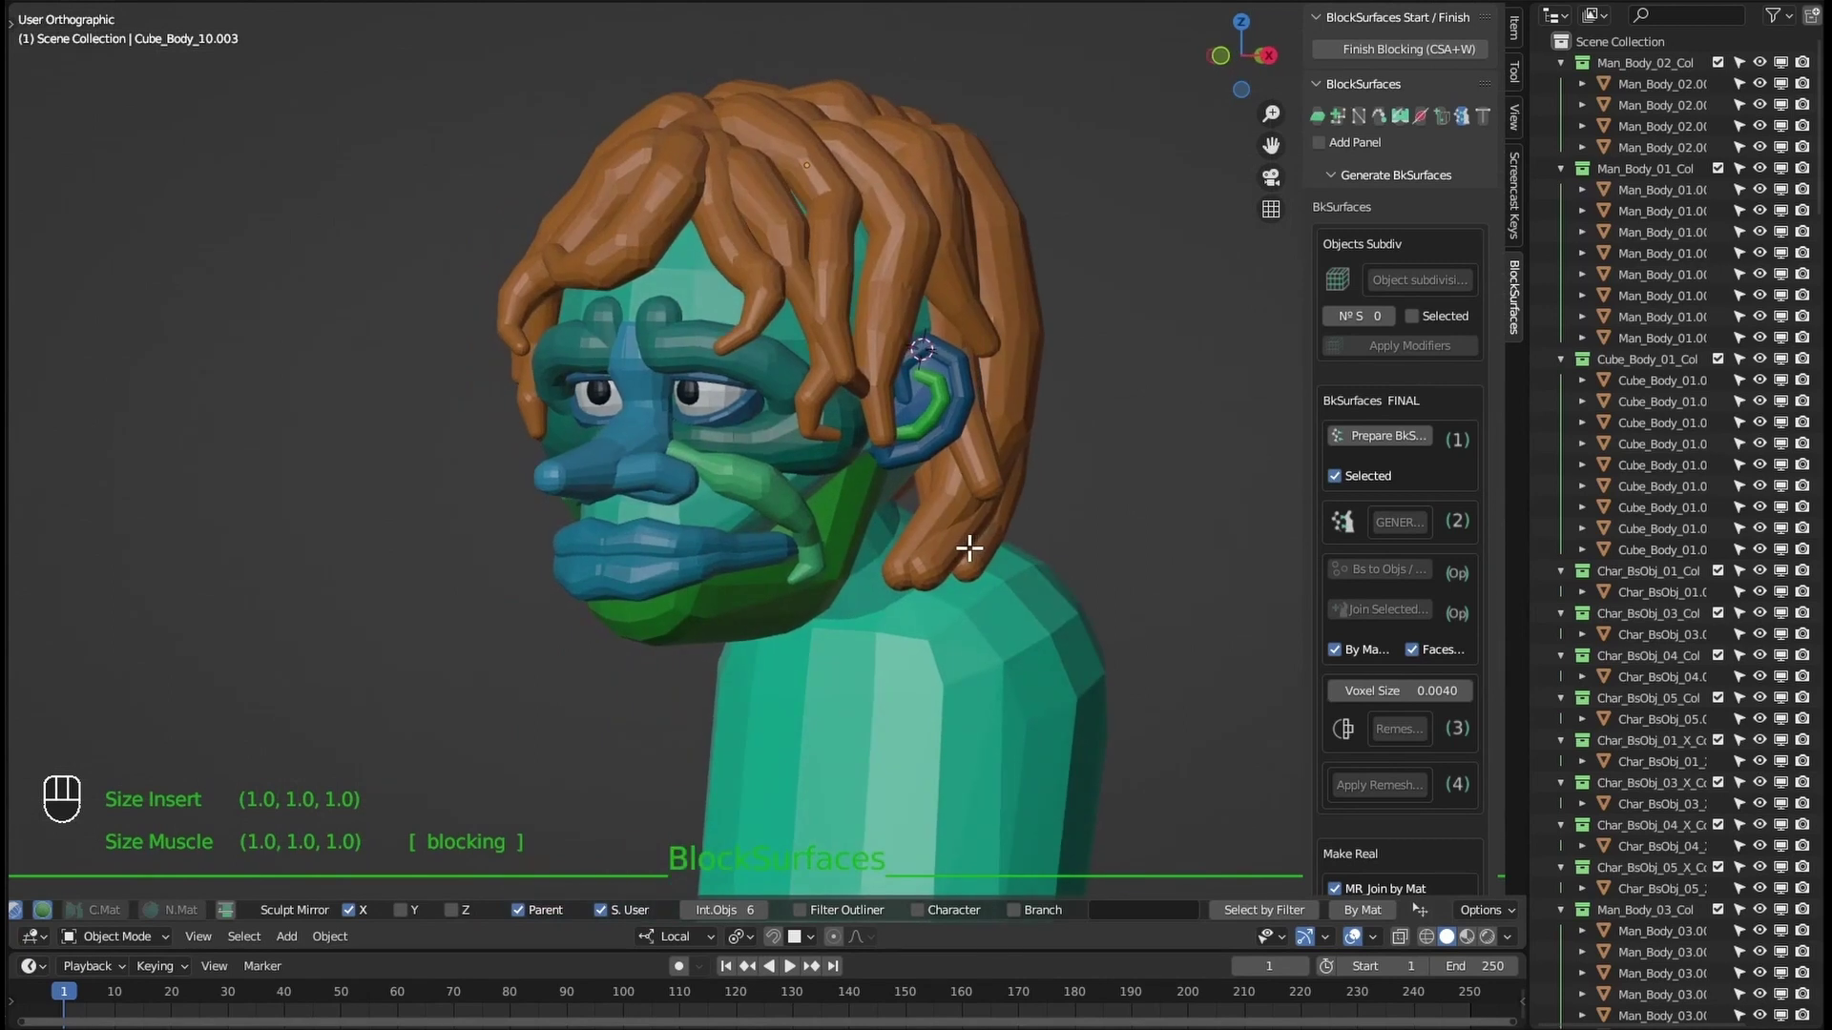
click(695, 532)
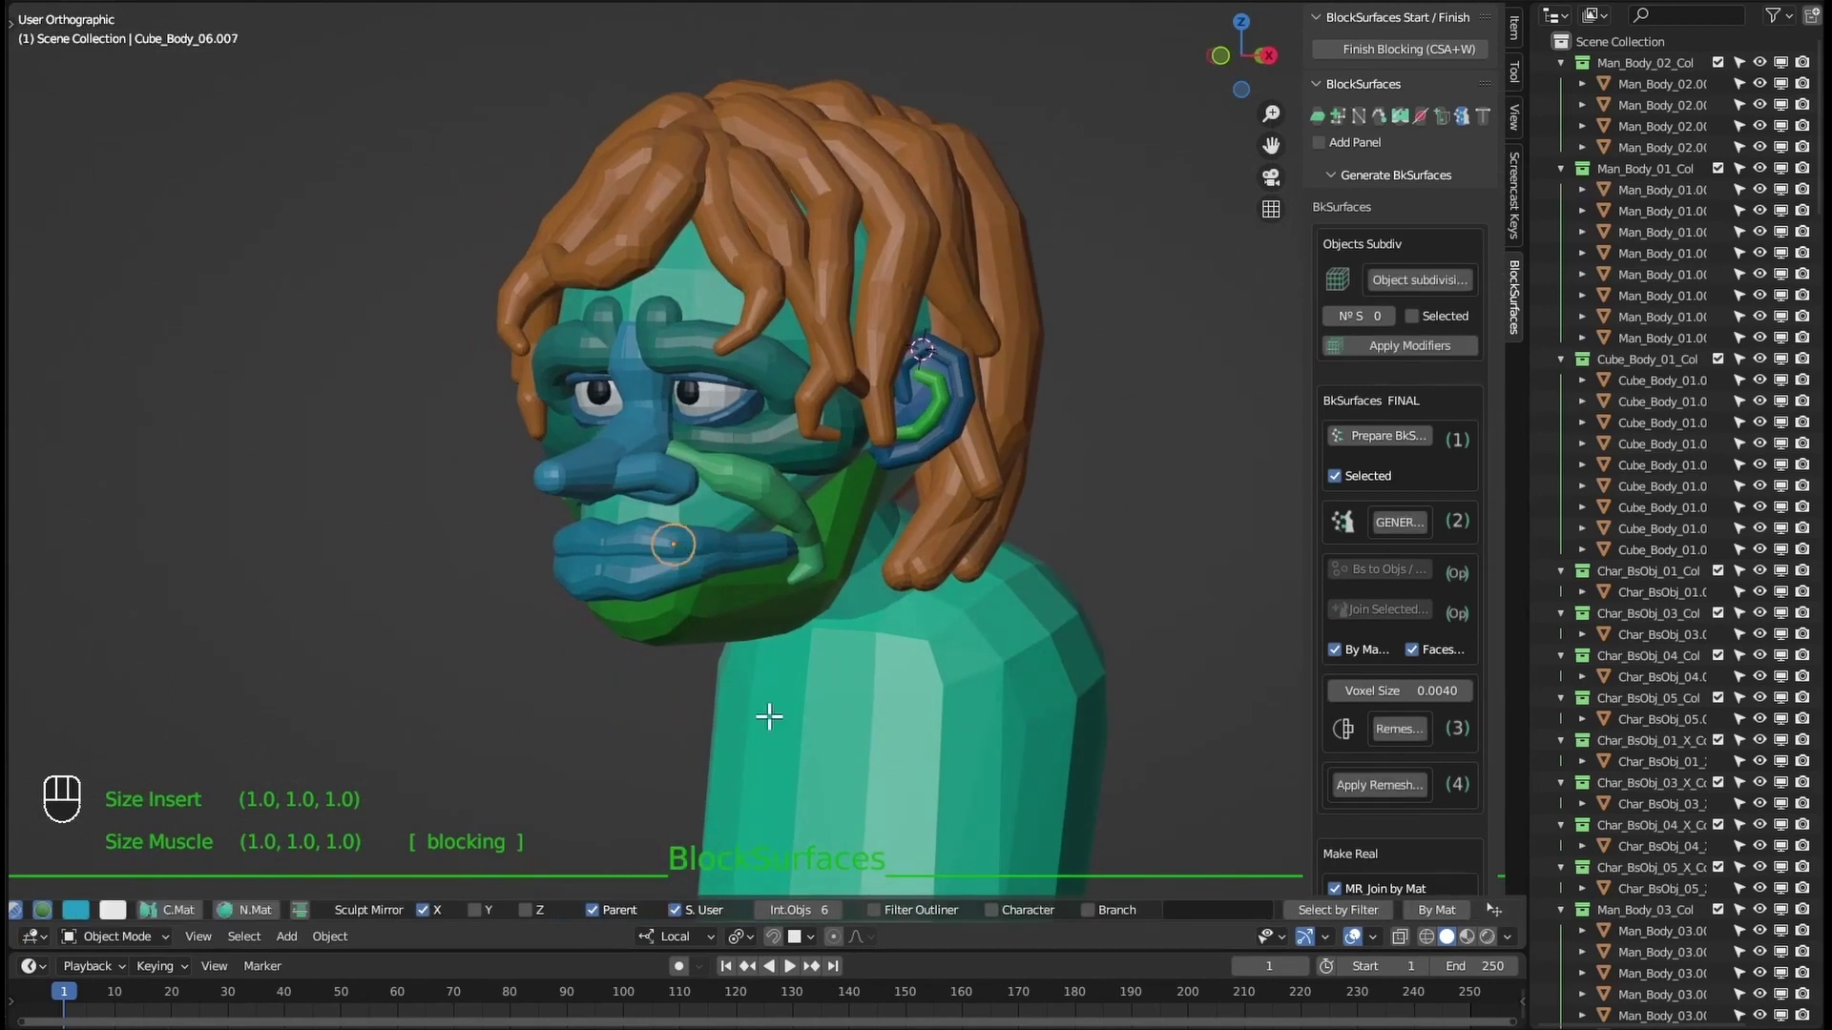
click(1438, 911)
middle_drag(1135, 854, 782, 603)
key(g)
key(Escape)
click(1029, 419)
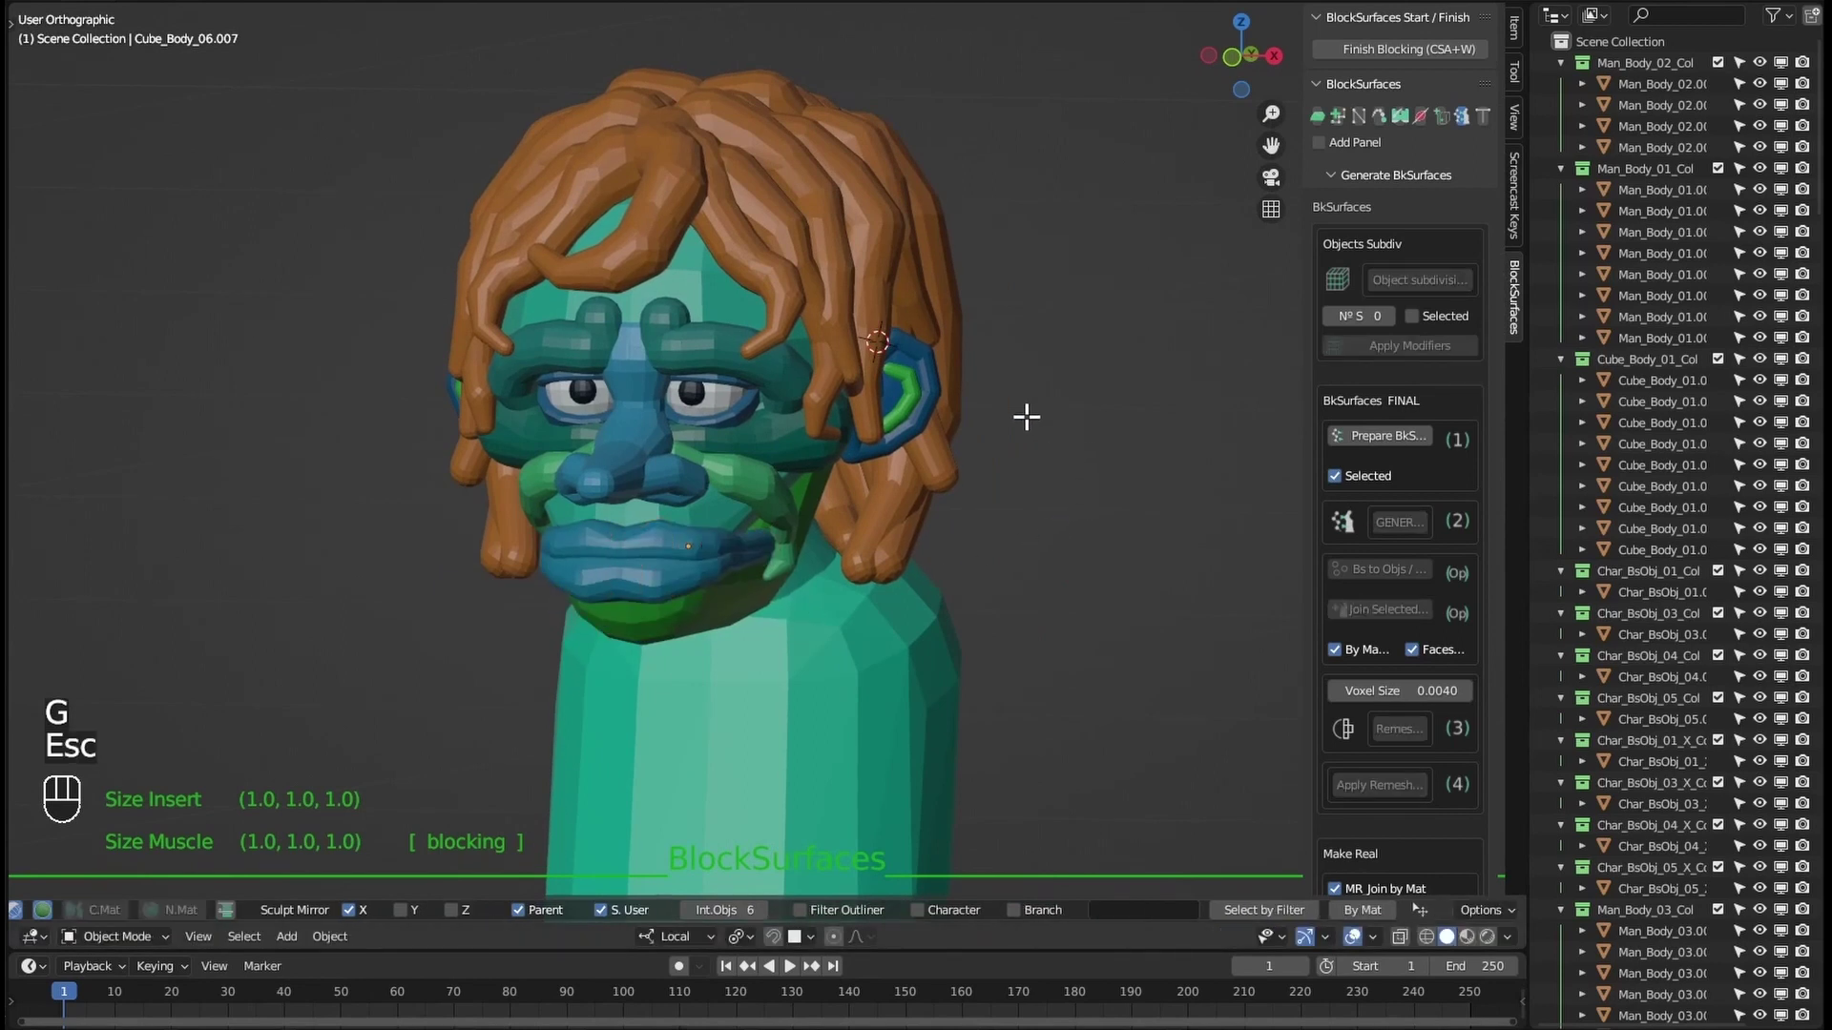
Step: Return to the front view and widen the BlockSurfaces settings area so the full option names are readable
click(880, 251)
key(q)
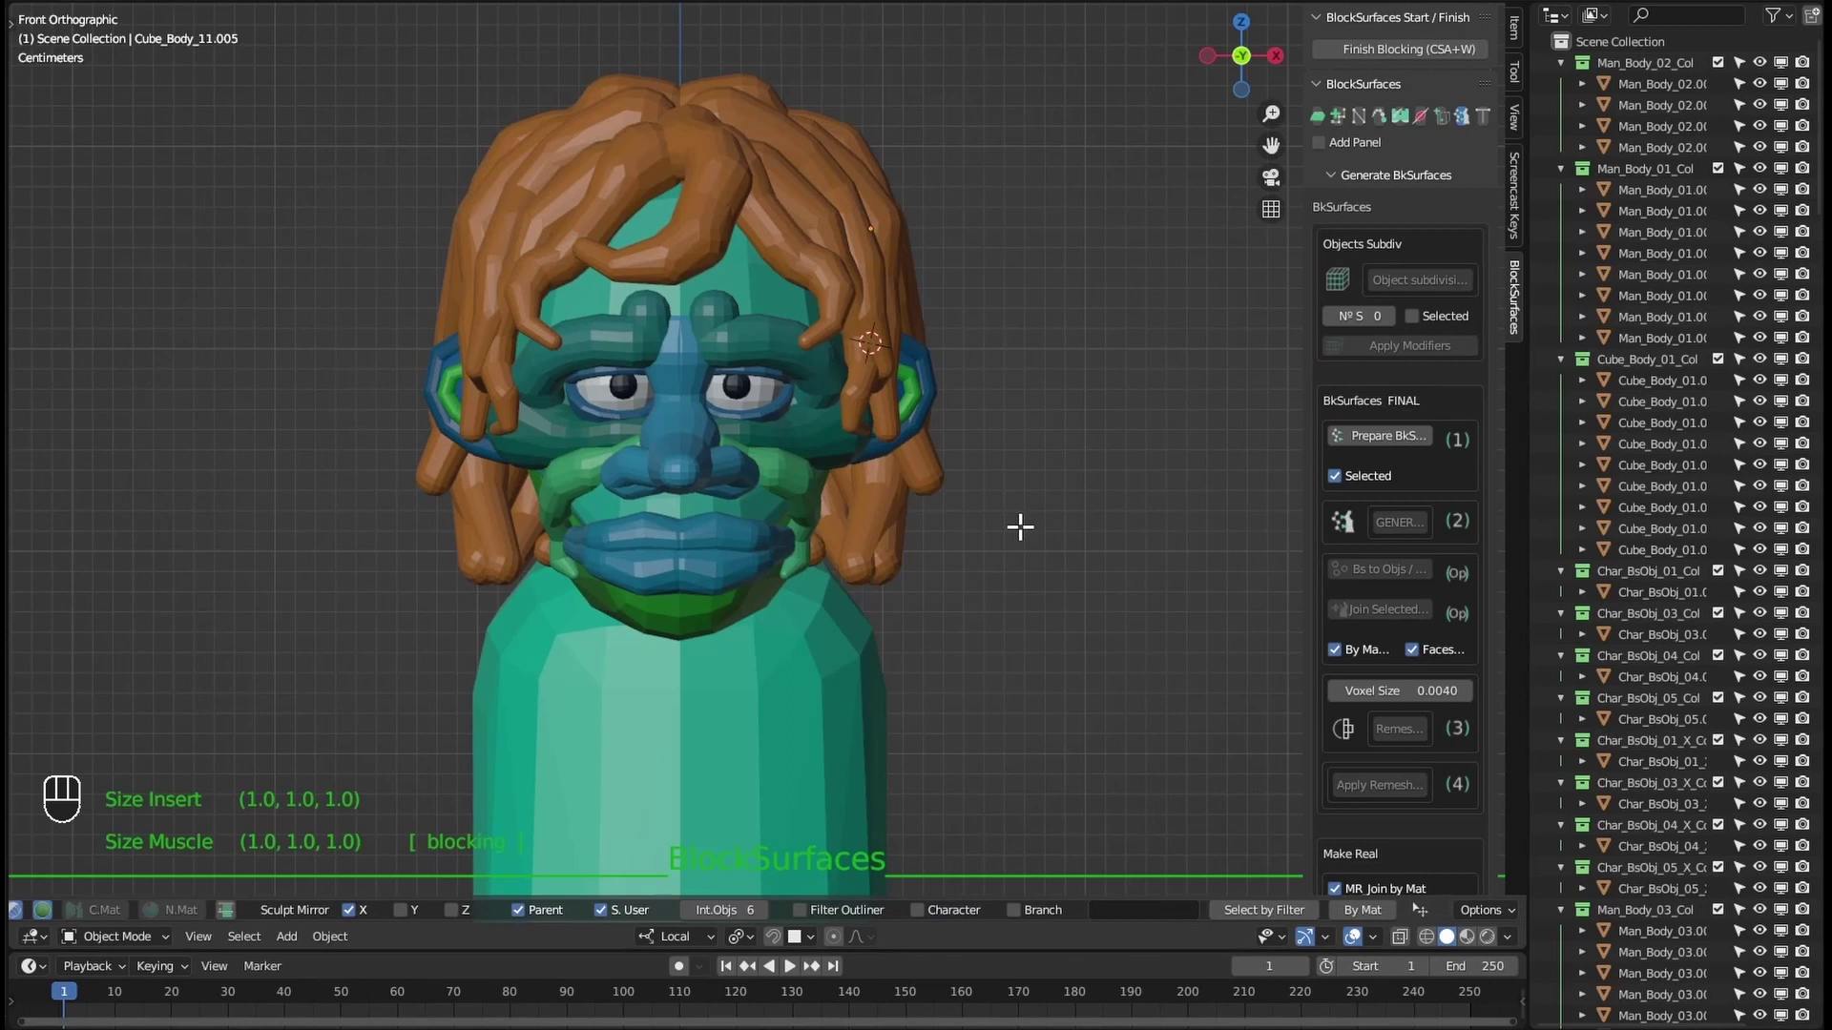
scroll(1416, 330, down, 5)
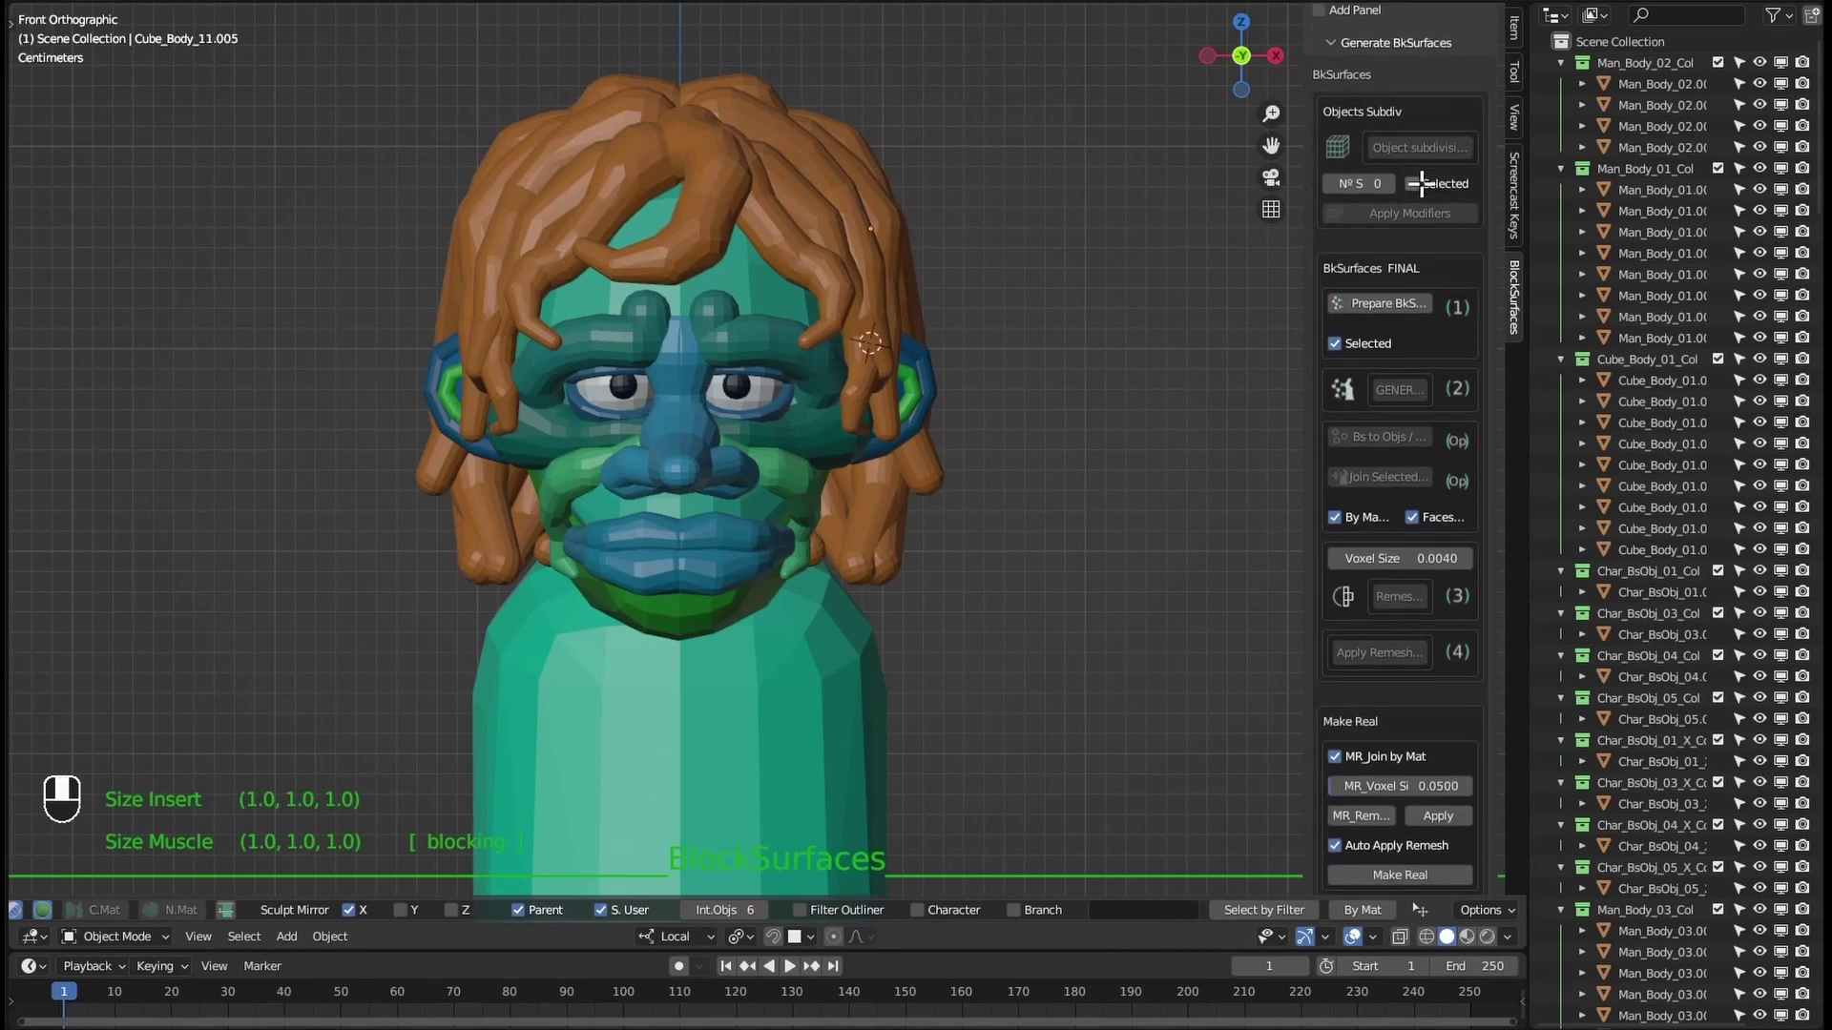
scroll(1412, 305, up, 4)
click(1410, 296)
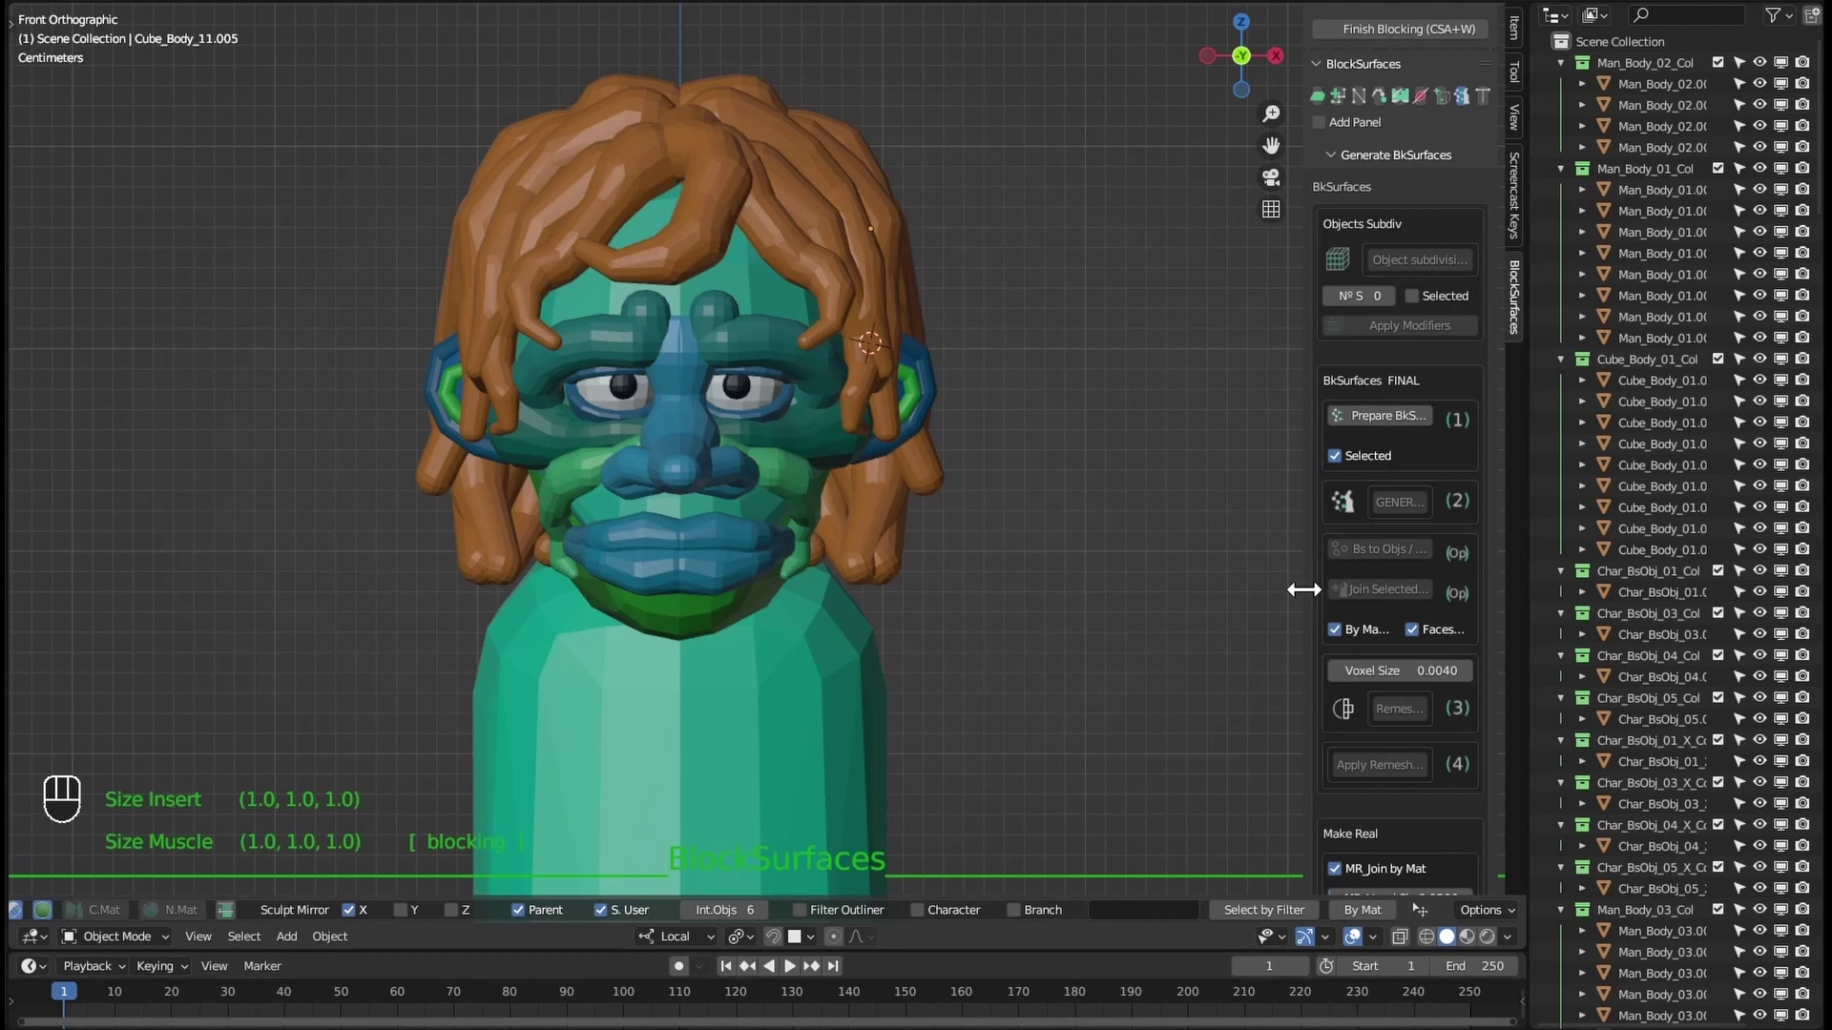
drag(1303, 590, 1253, 594)
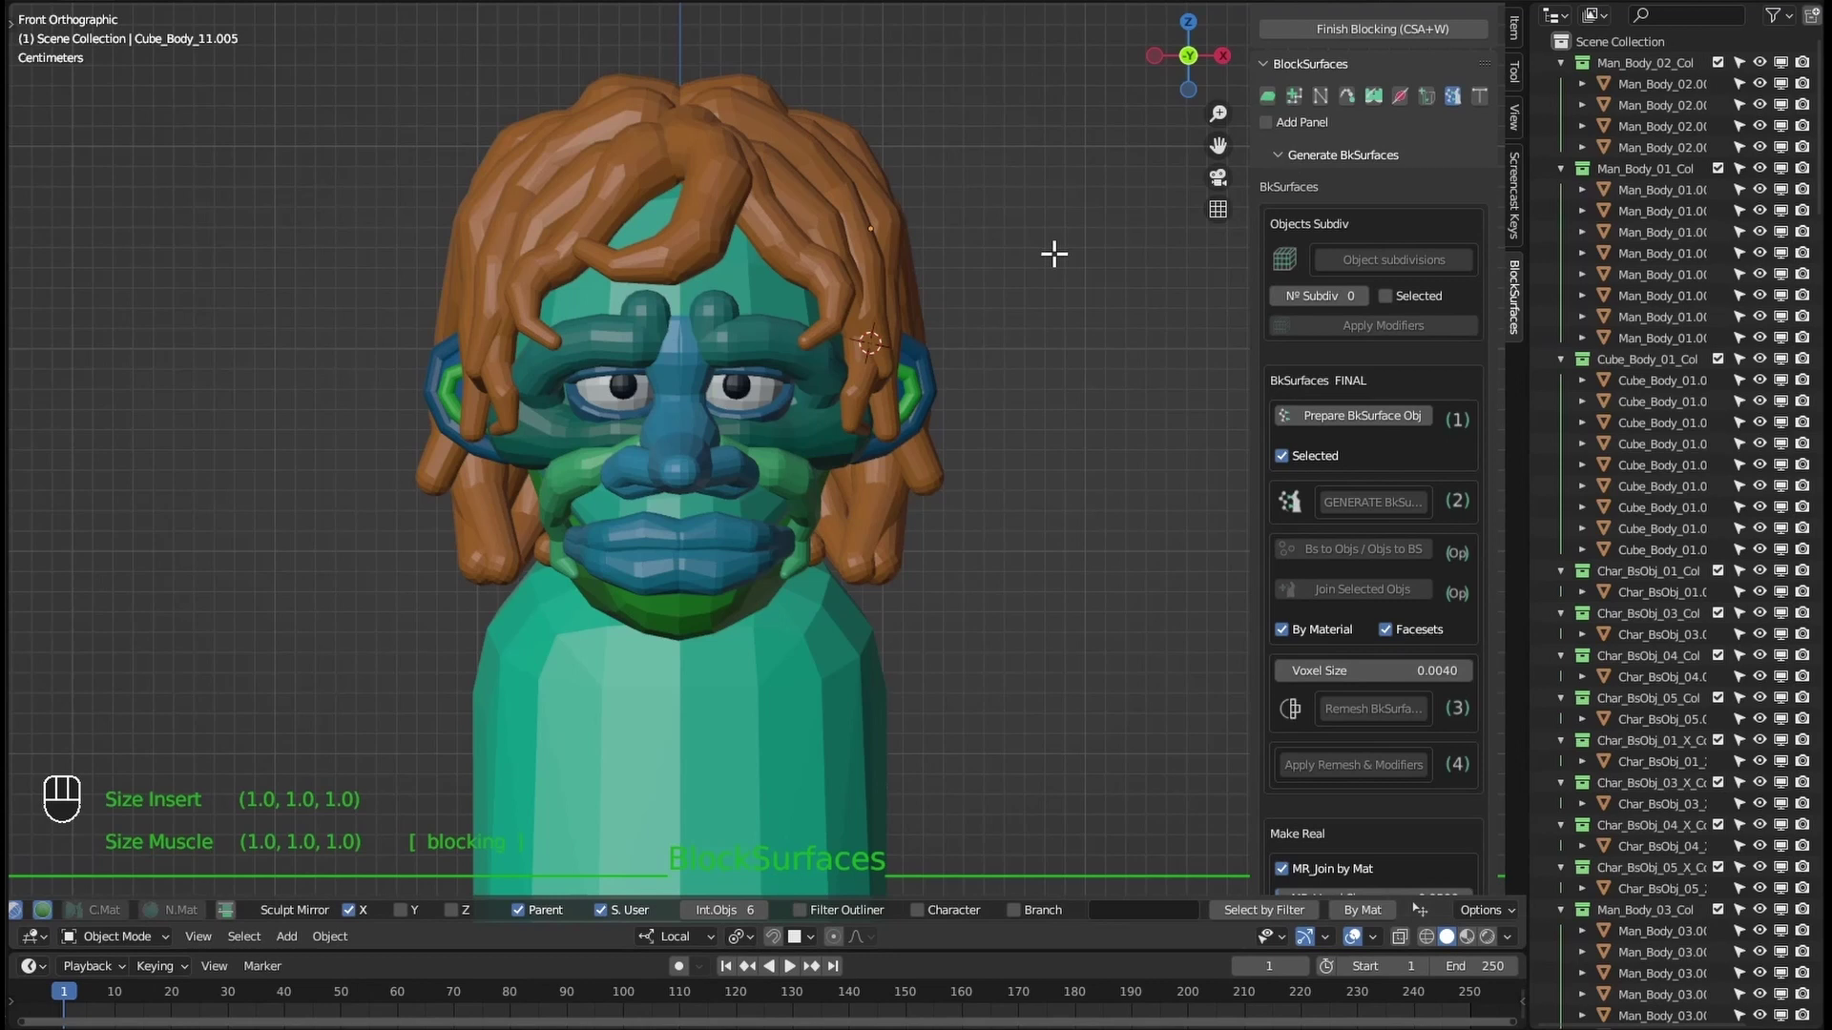
Step: Select all orange hair blocks by material and prepare them as BkSurface objects
click(833, 200)
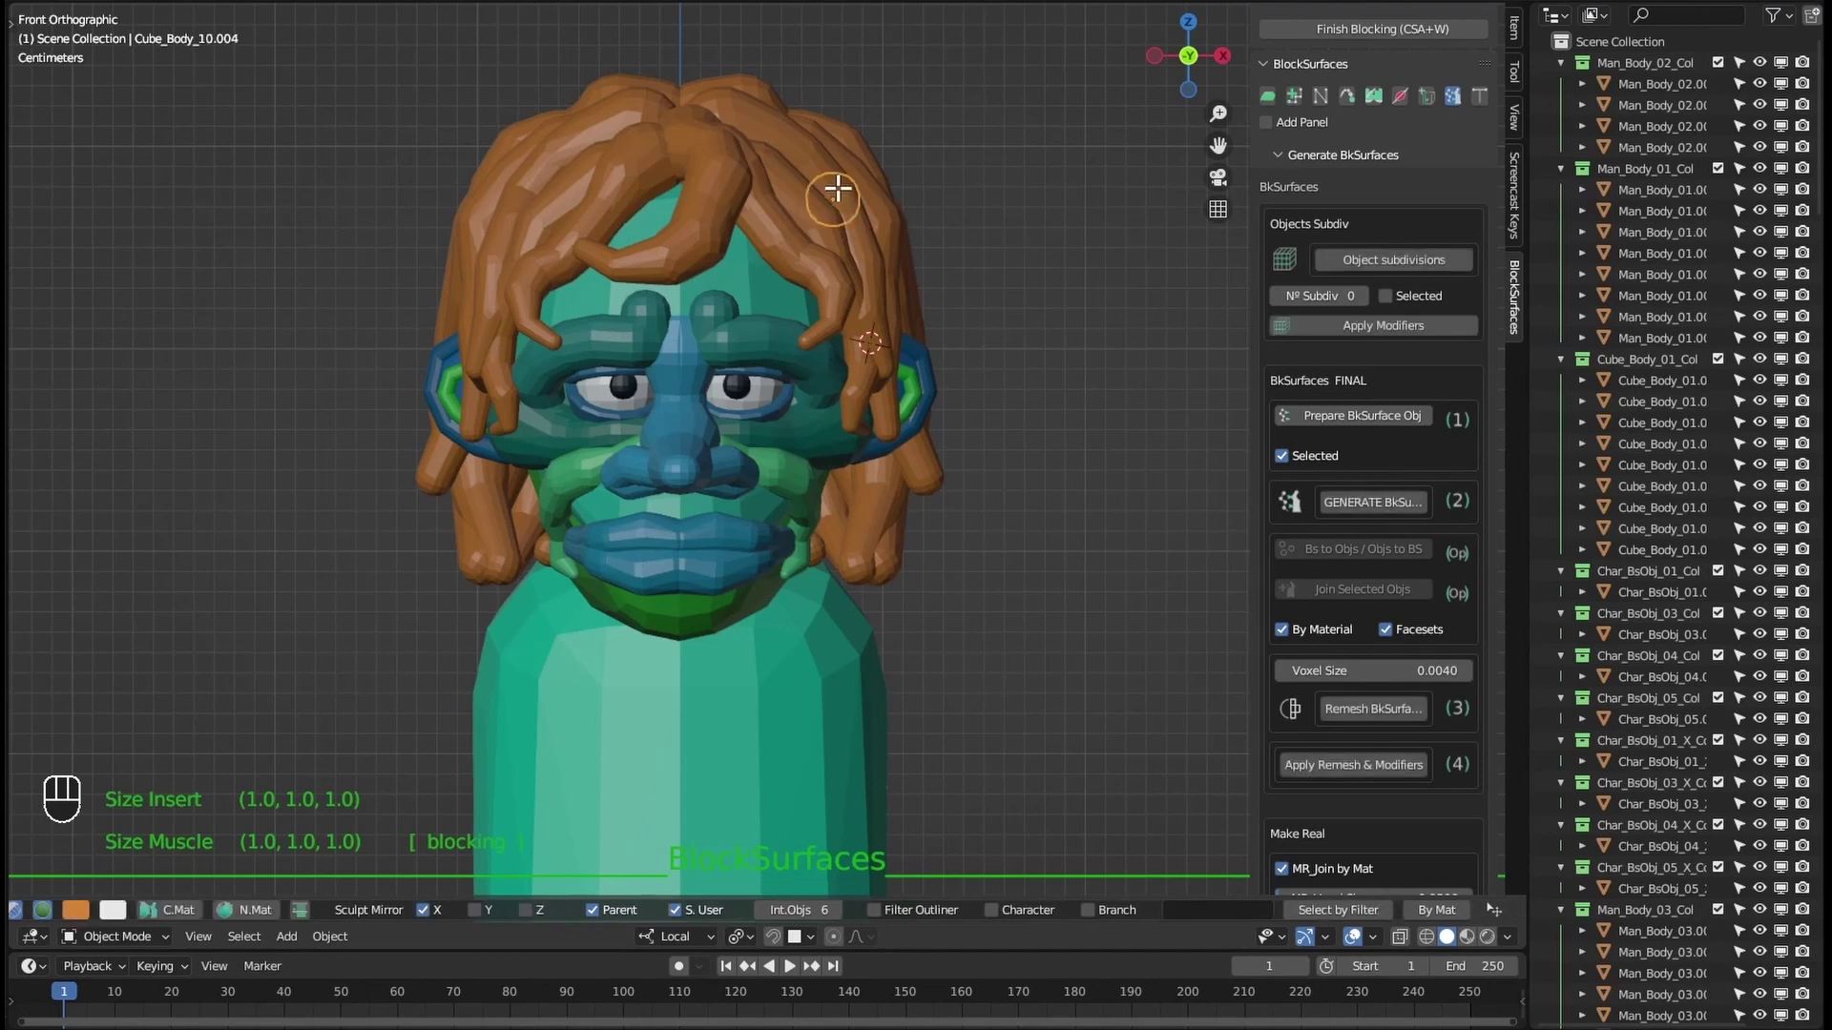
click(1436, 911)
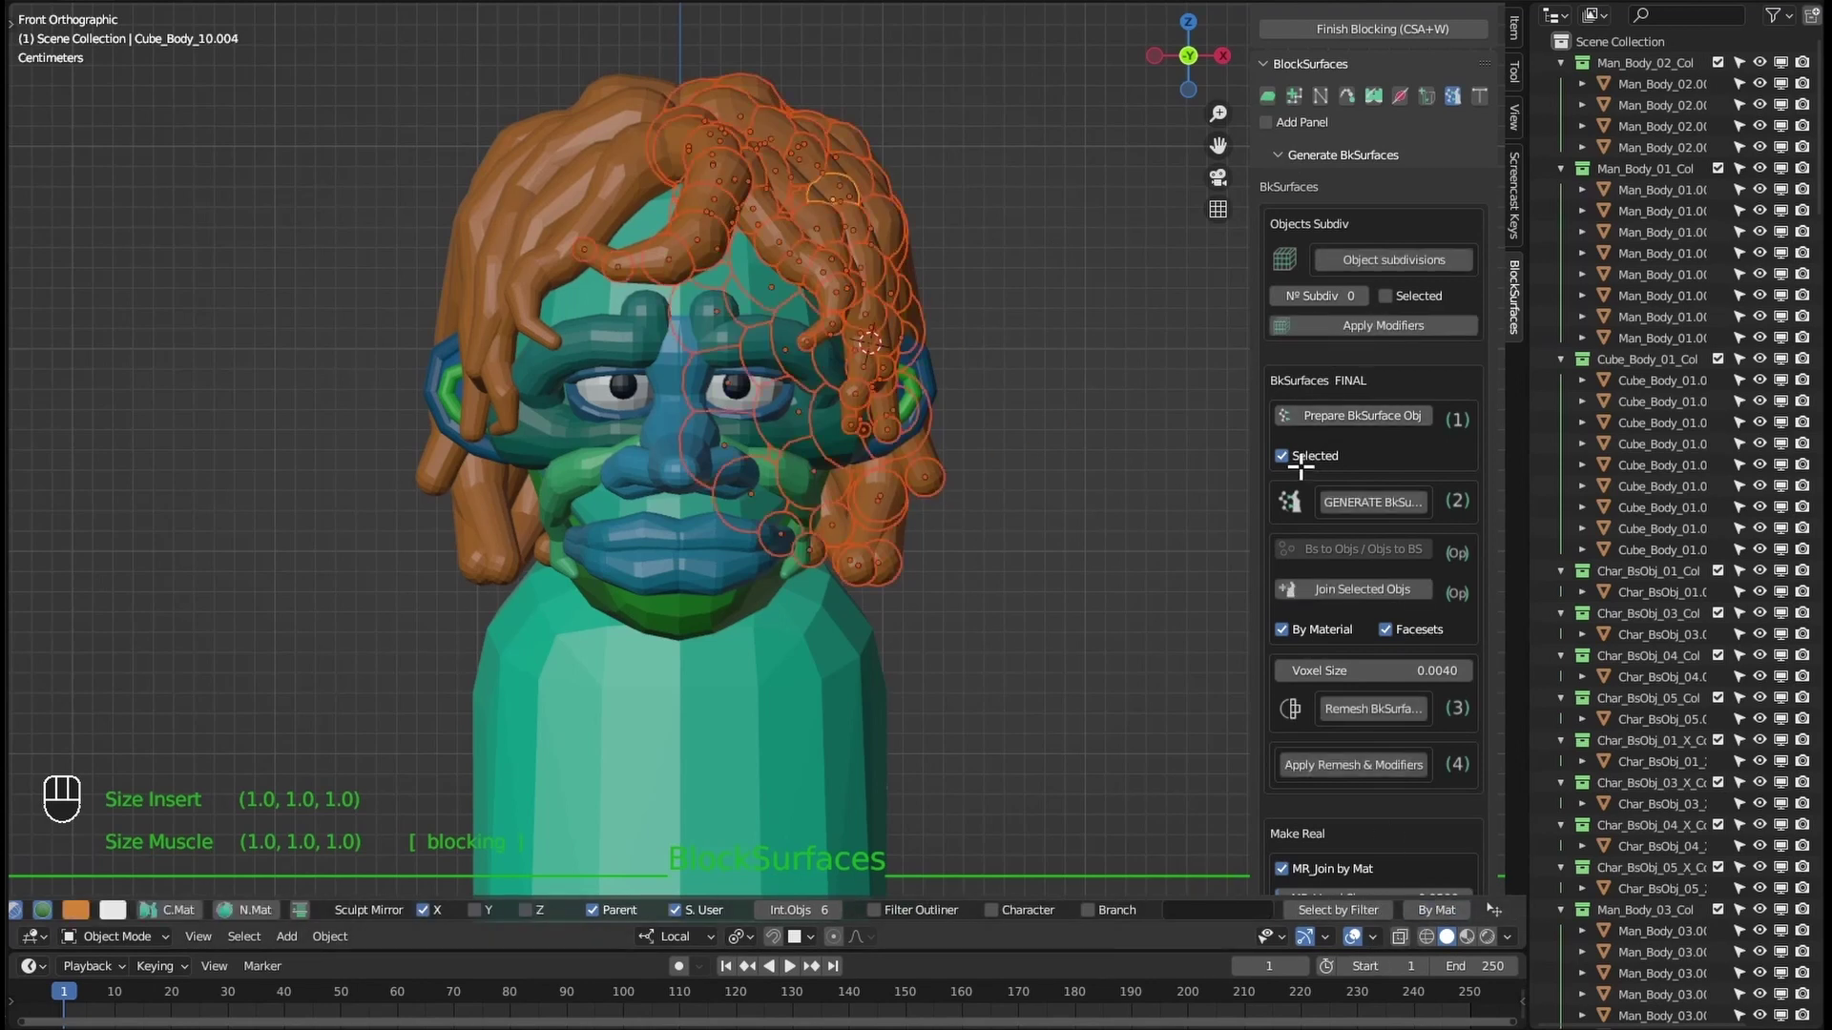
click(1341, 412)
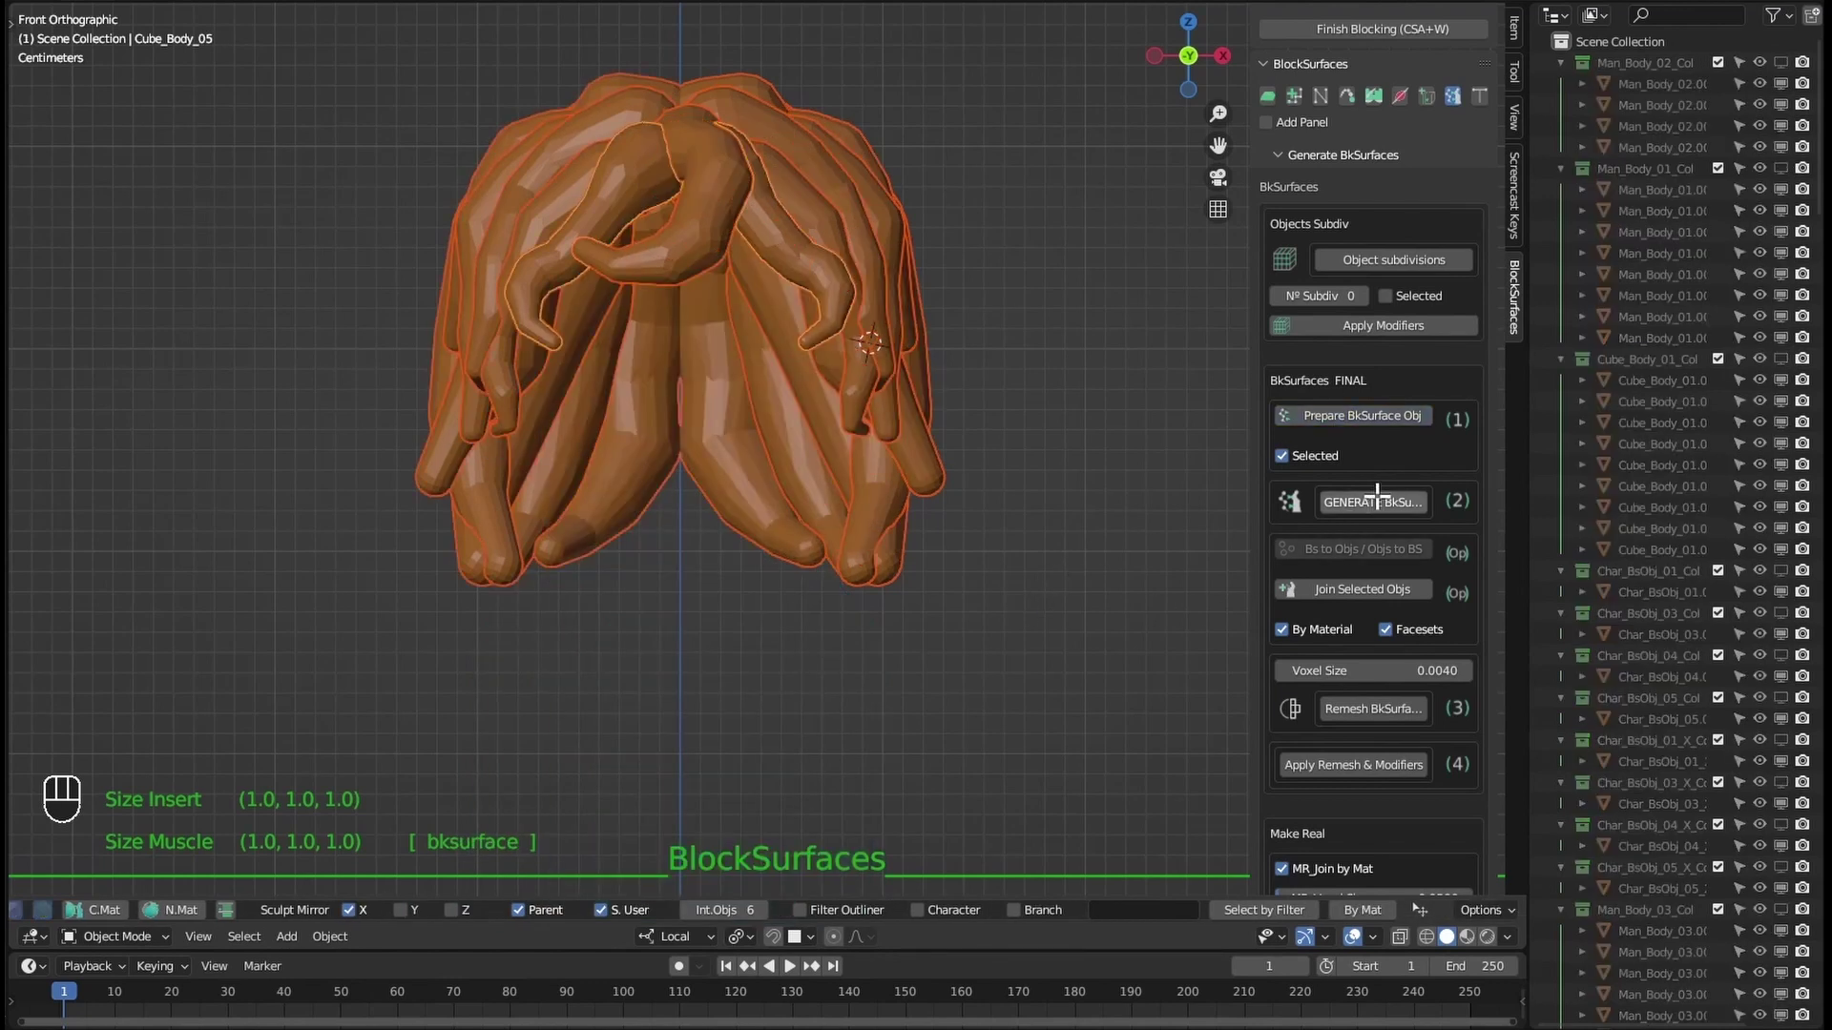
Step: Generate the BkSurfaces for the hair and join the selected objects with By Material and Facesets enabled
click(1375, 500)
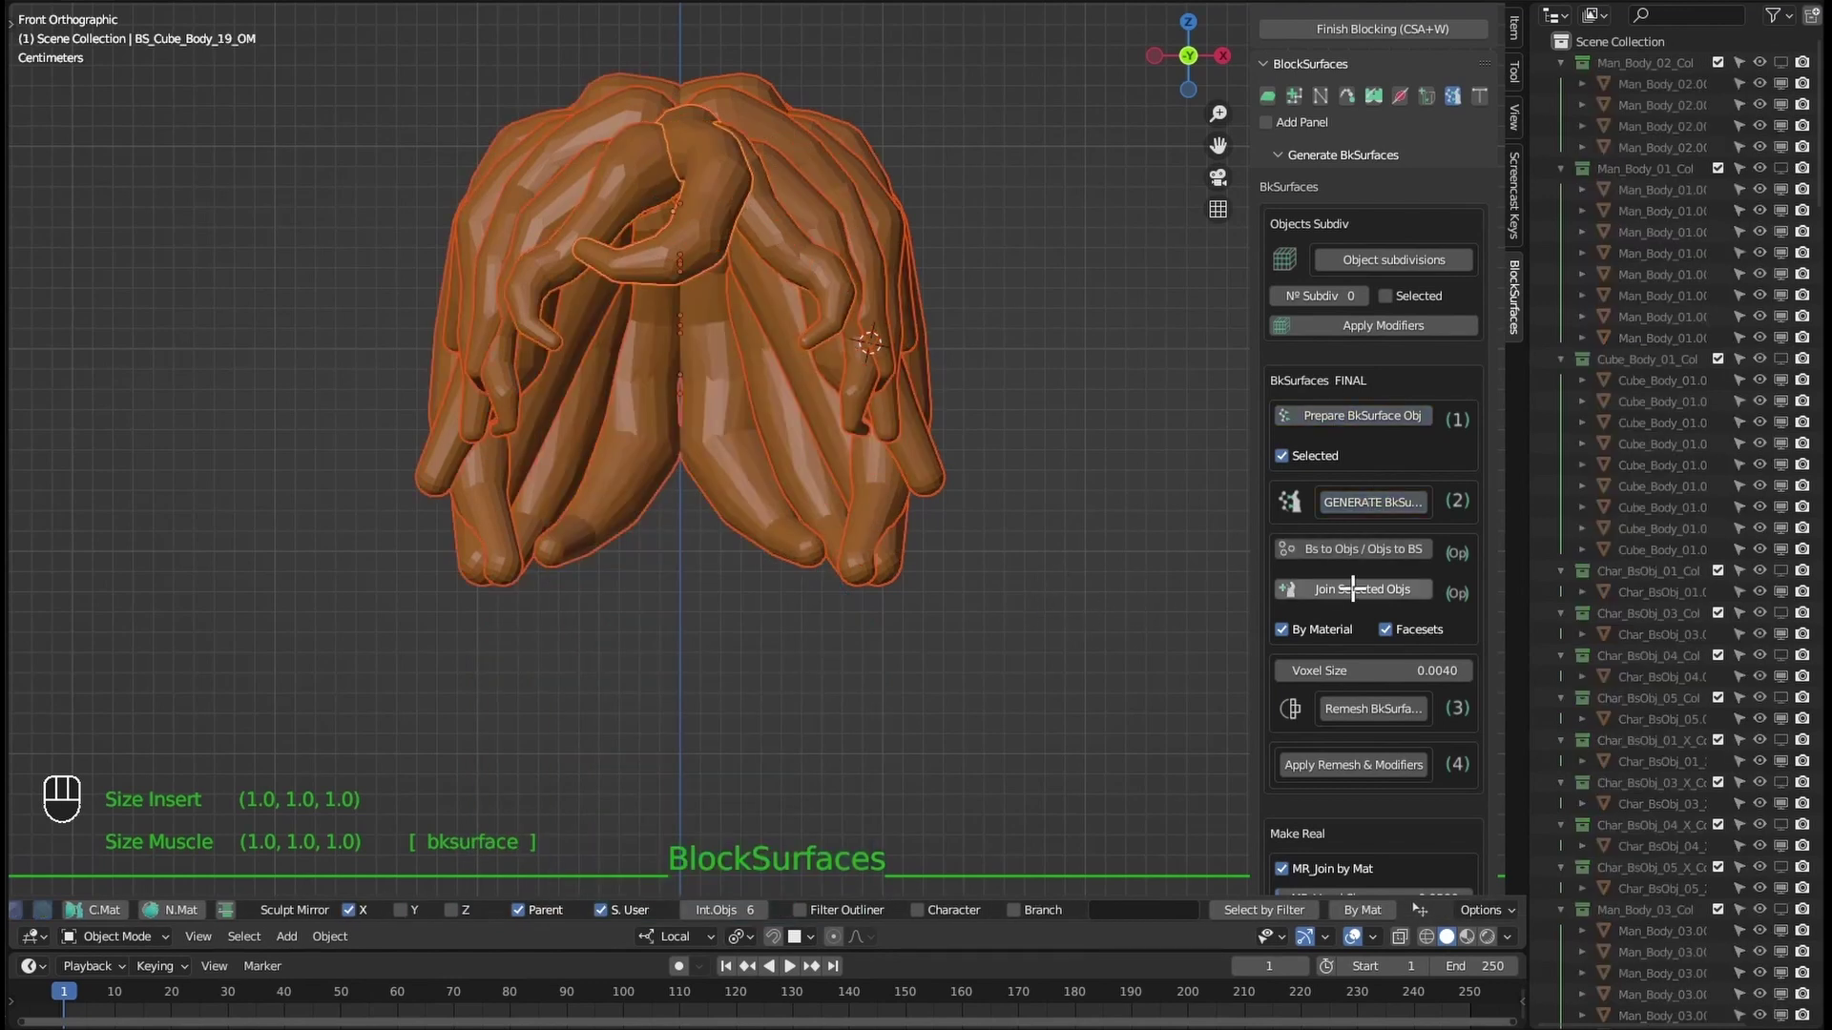
click(1302, 629)
click(1315, 632)
click(1367, 589)
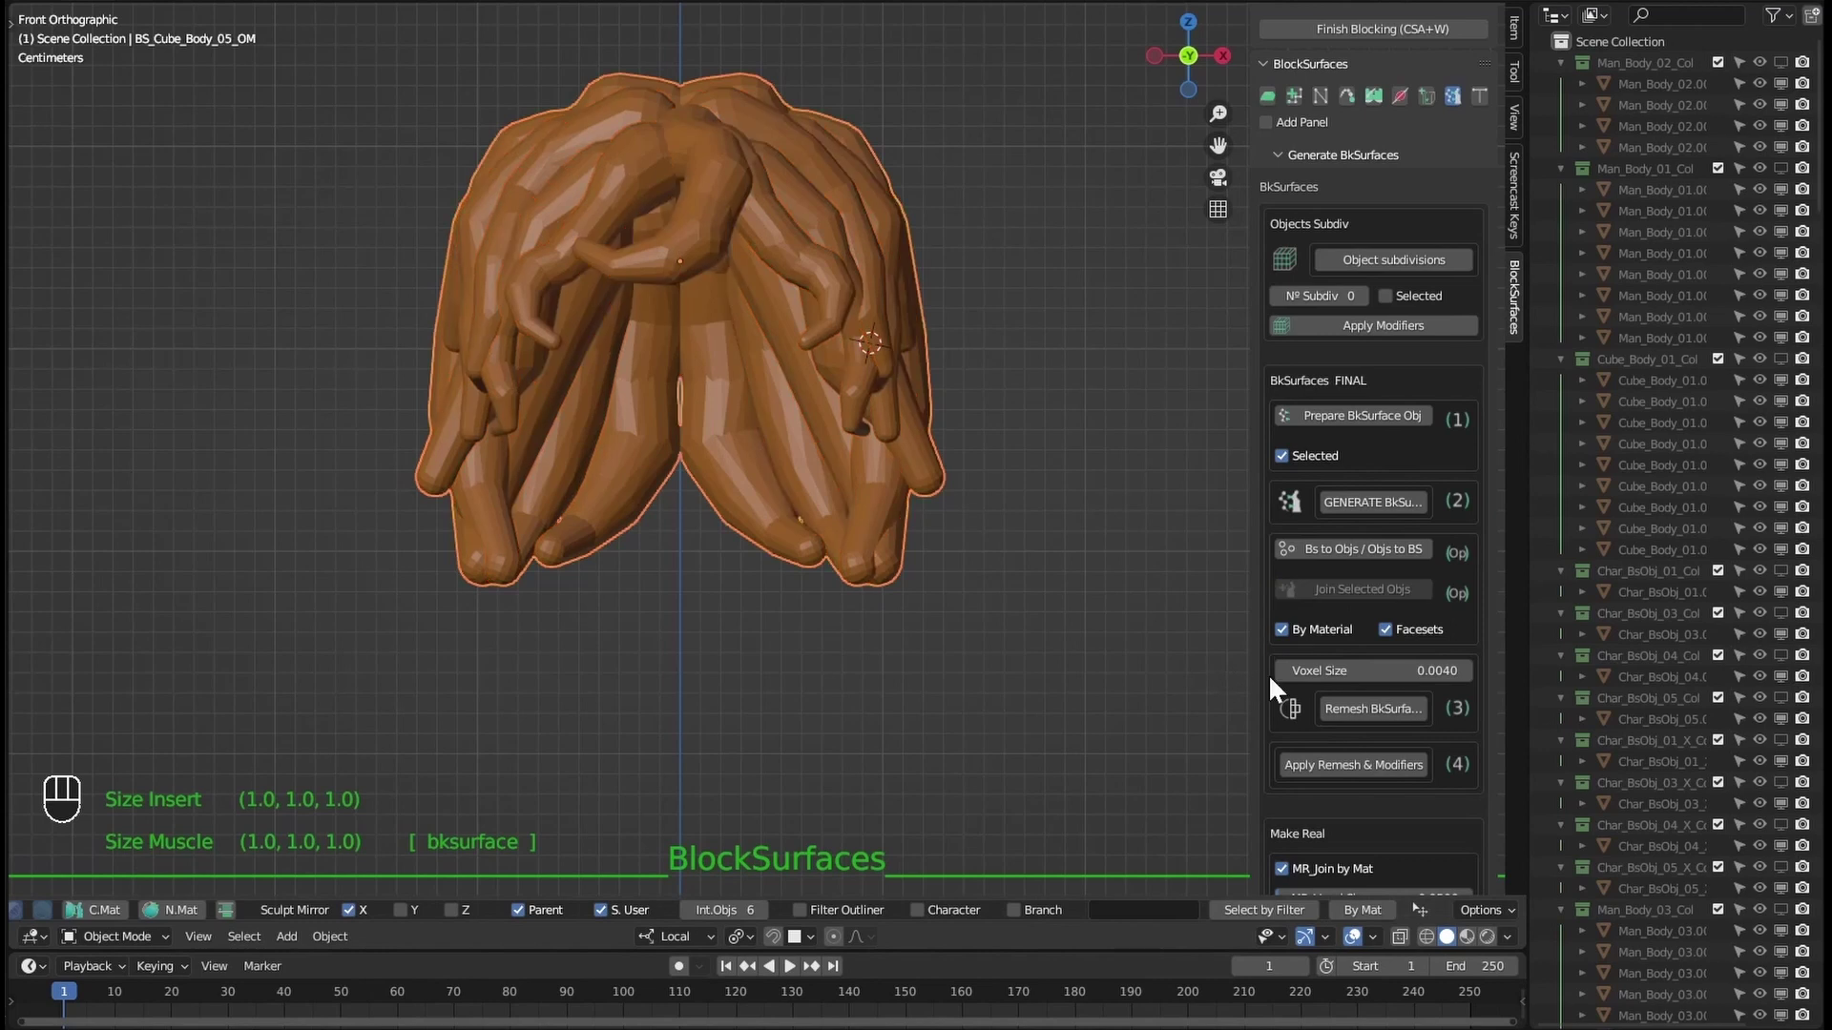
Step: Remesh the joined hair at a 0.0040 voxel size and apply the remesh and modifiers
click(1372, 708)
click(1380, 764)
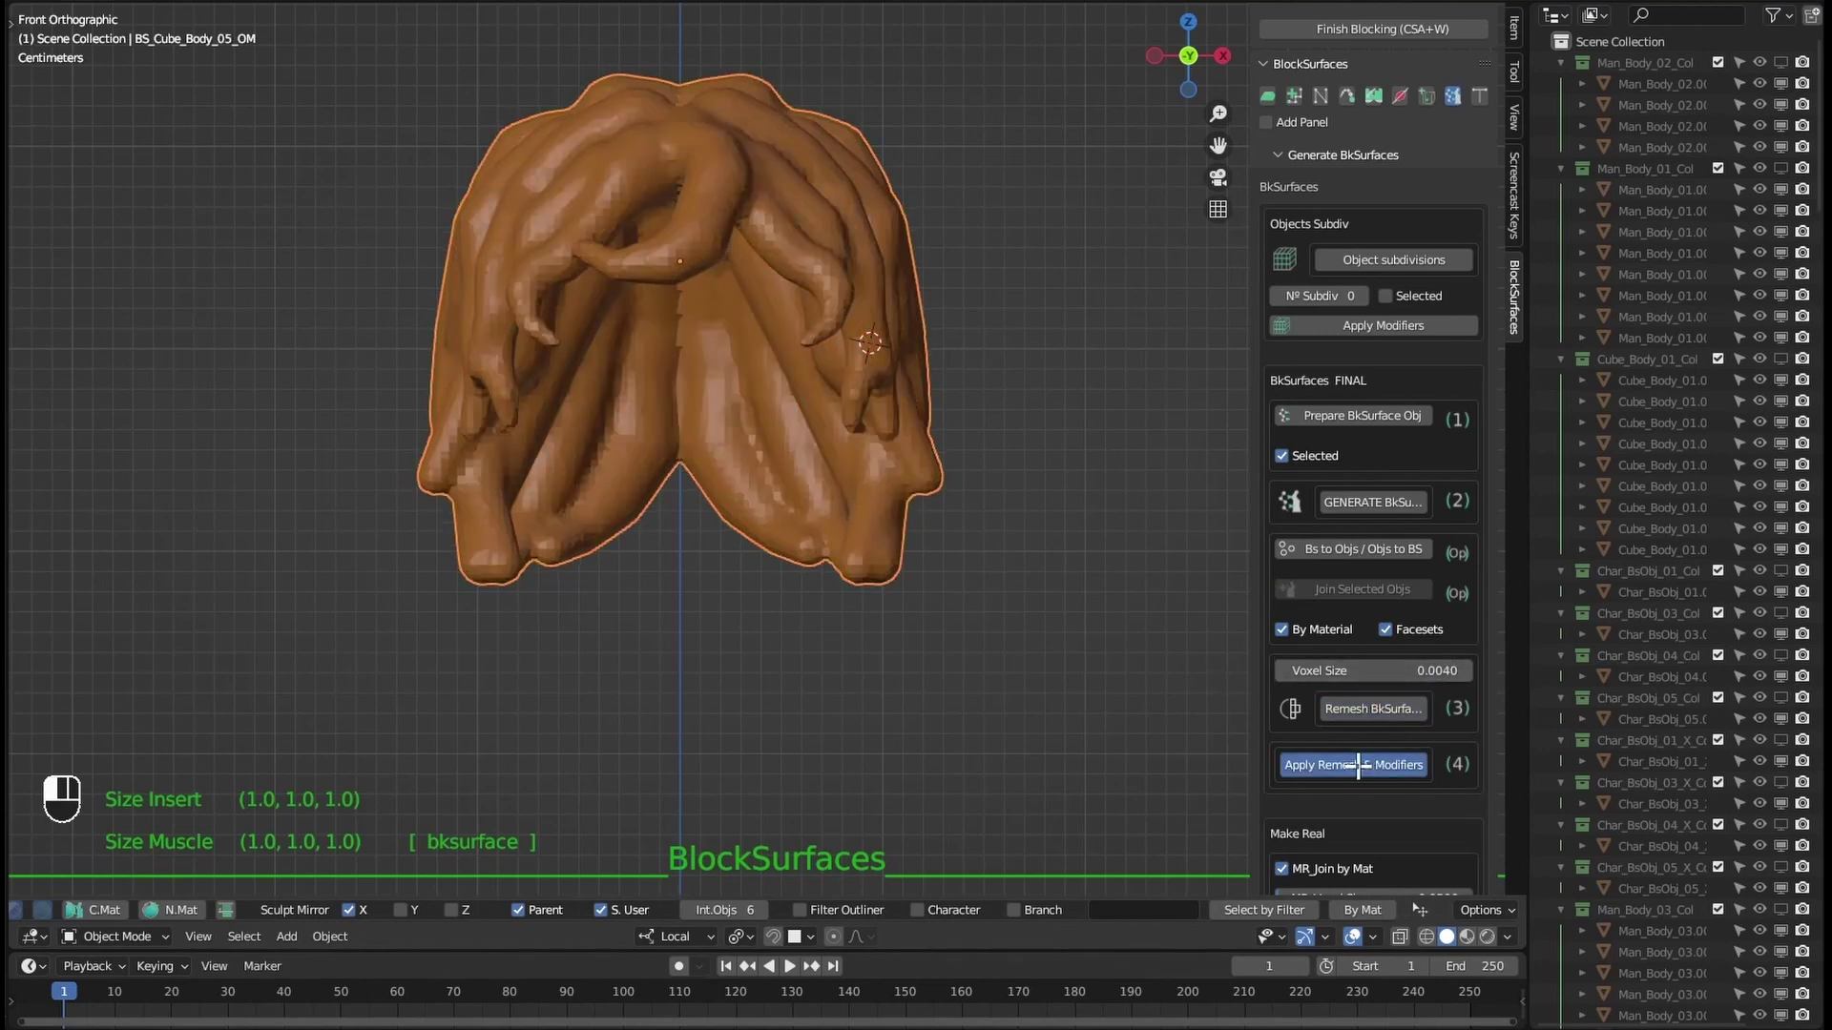
click(919, 426)
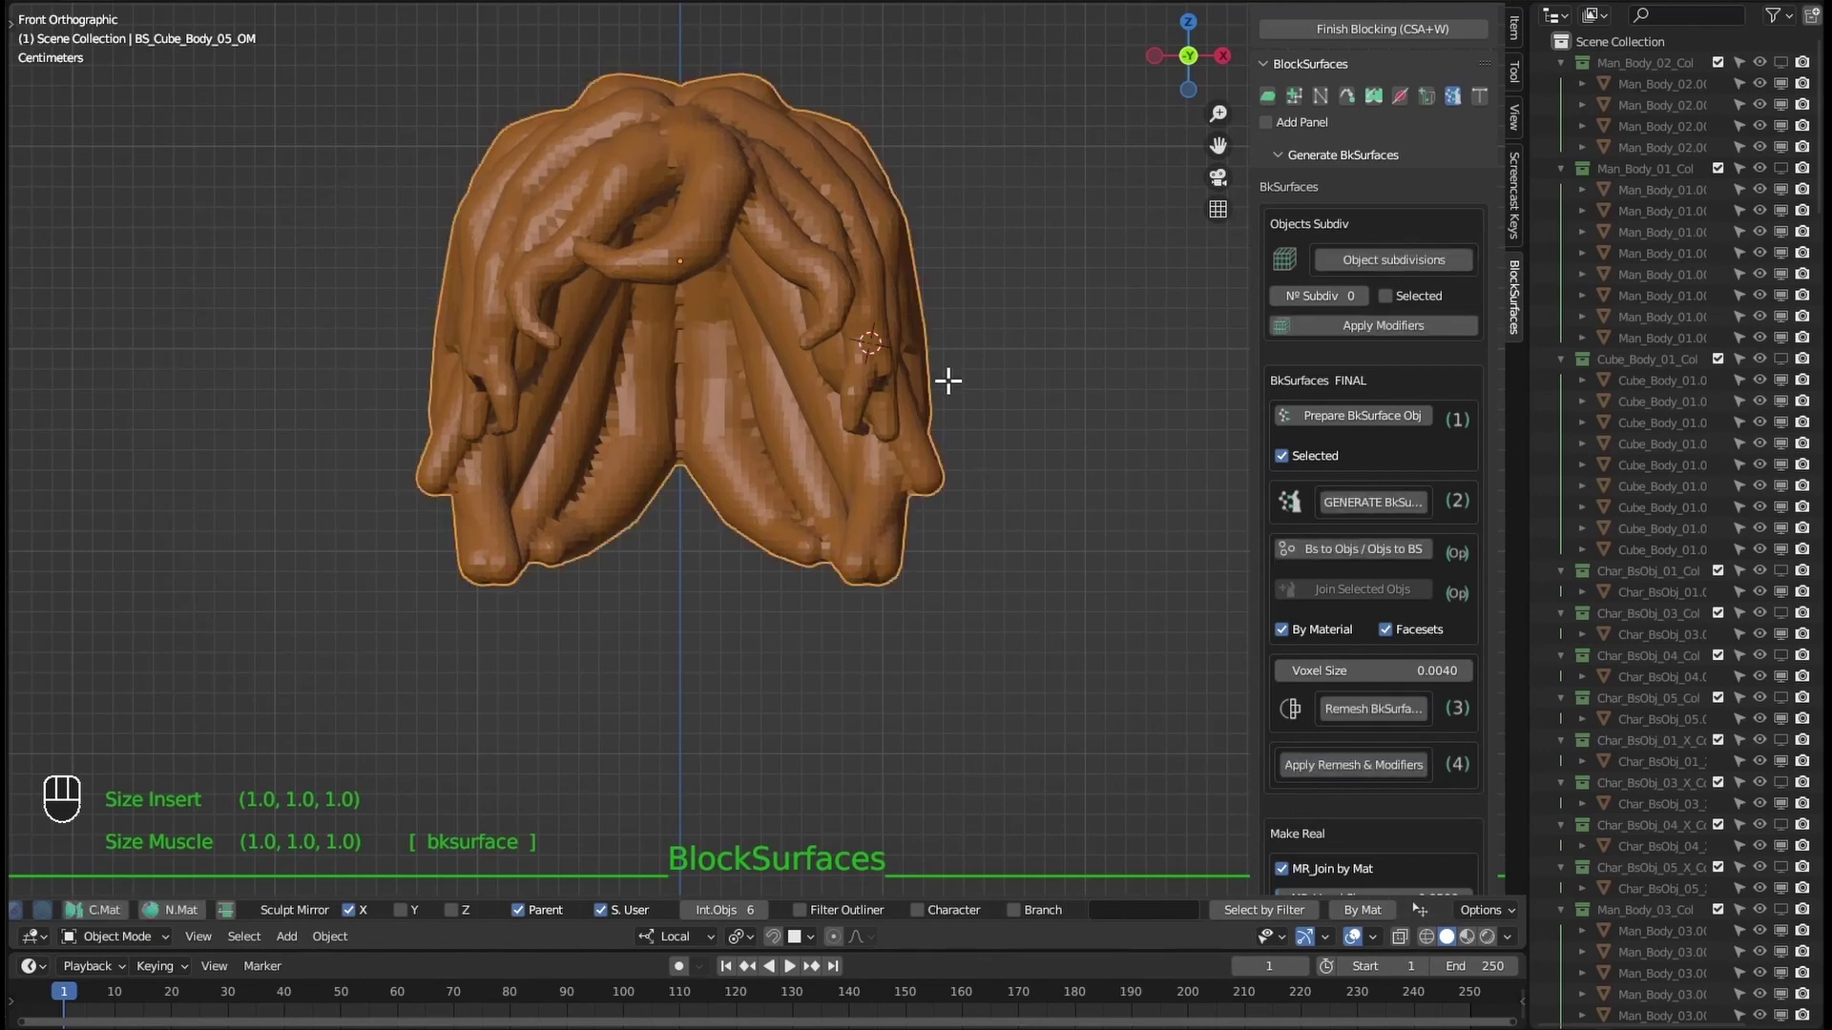
Step: Enter Sculpt Mode on the hair and toggle face set visibility to isolate the green side strand
key(Tab)
middle_drag(961, 605, 809, 380)
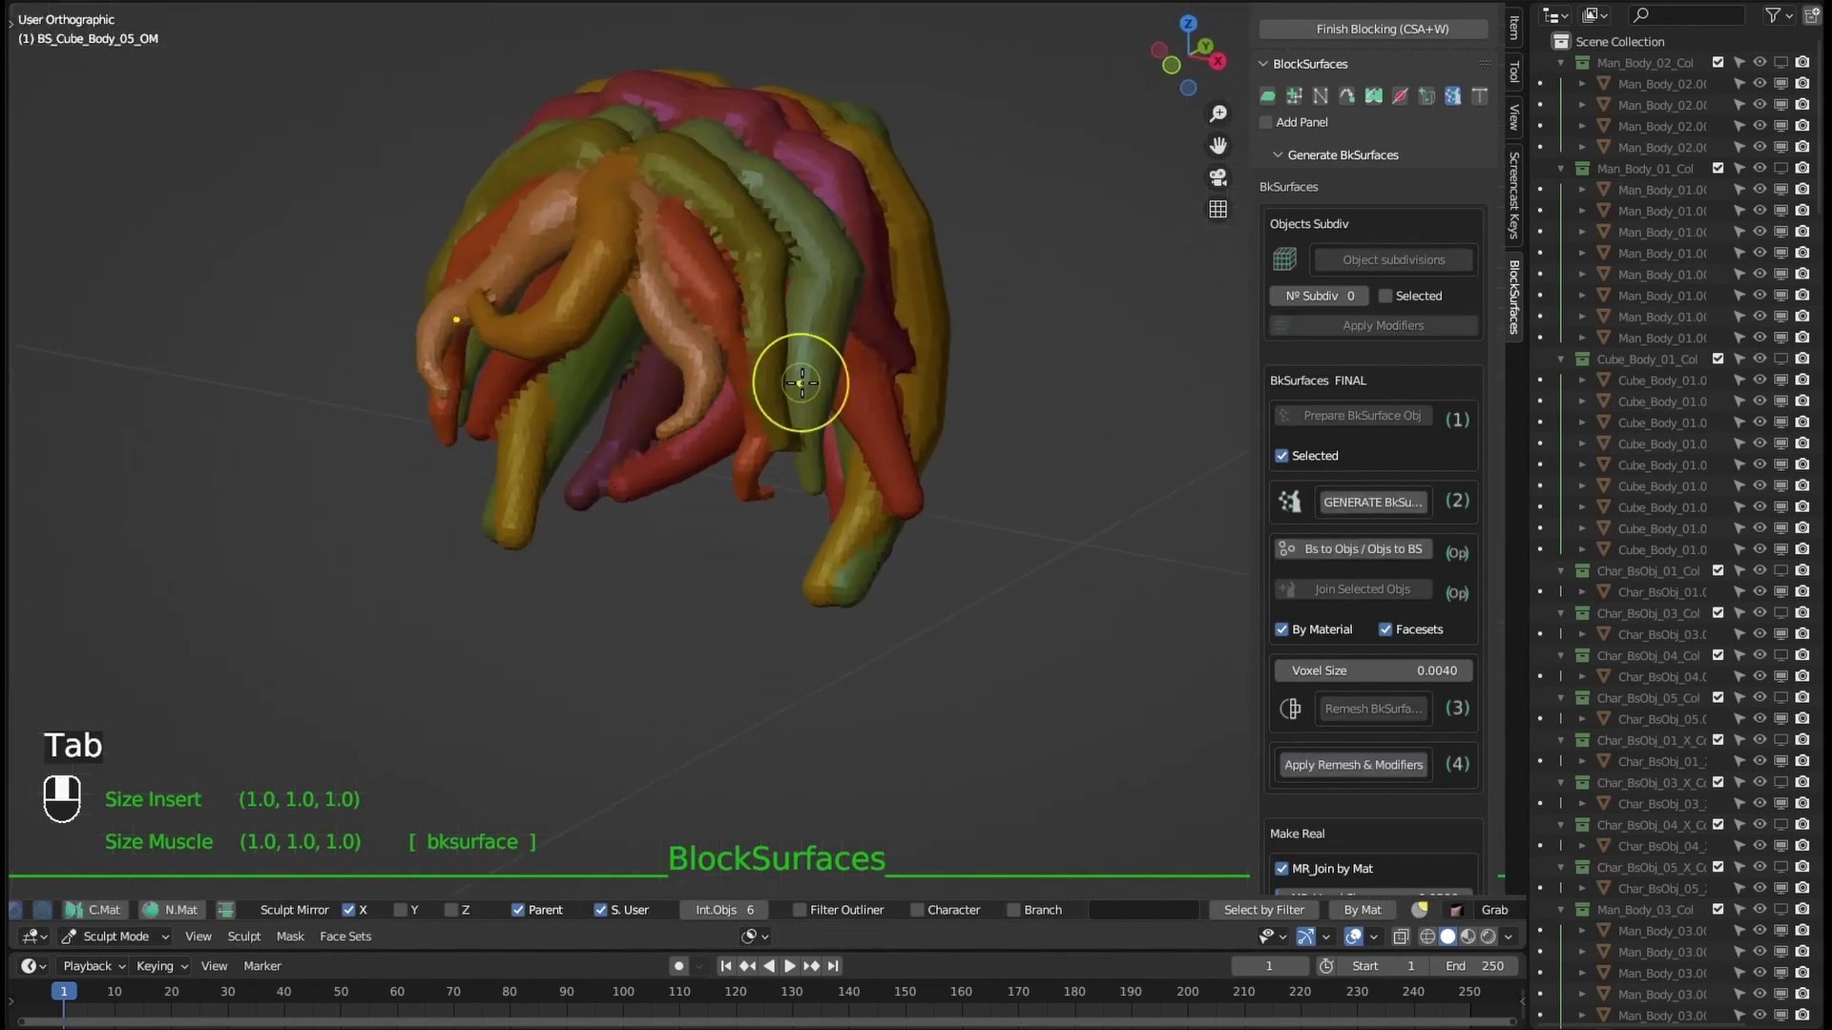
key(h)
key(h)
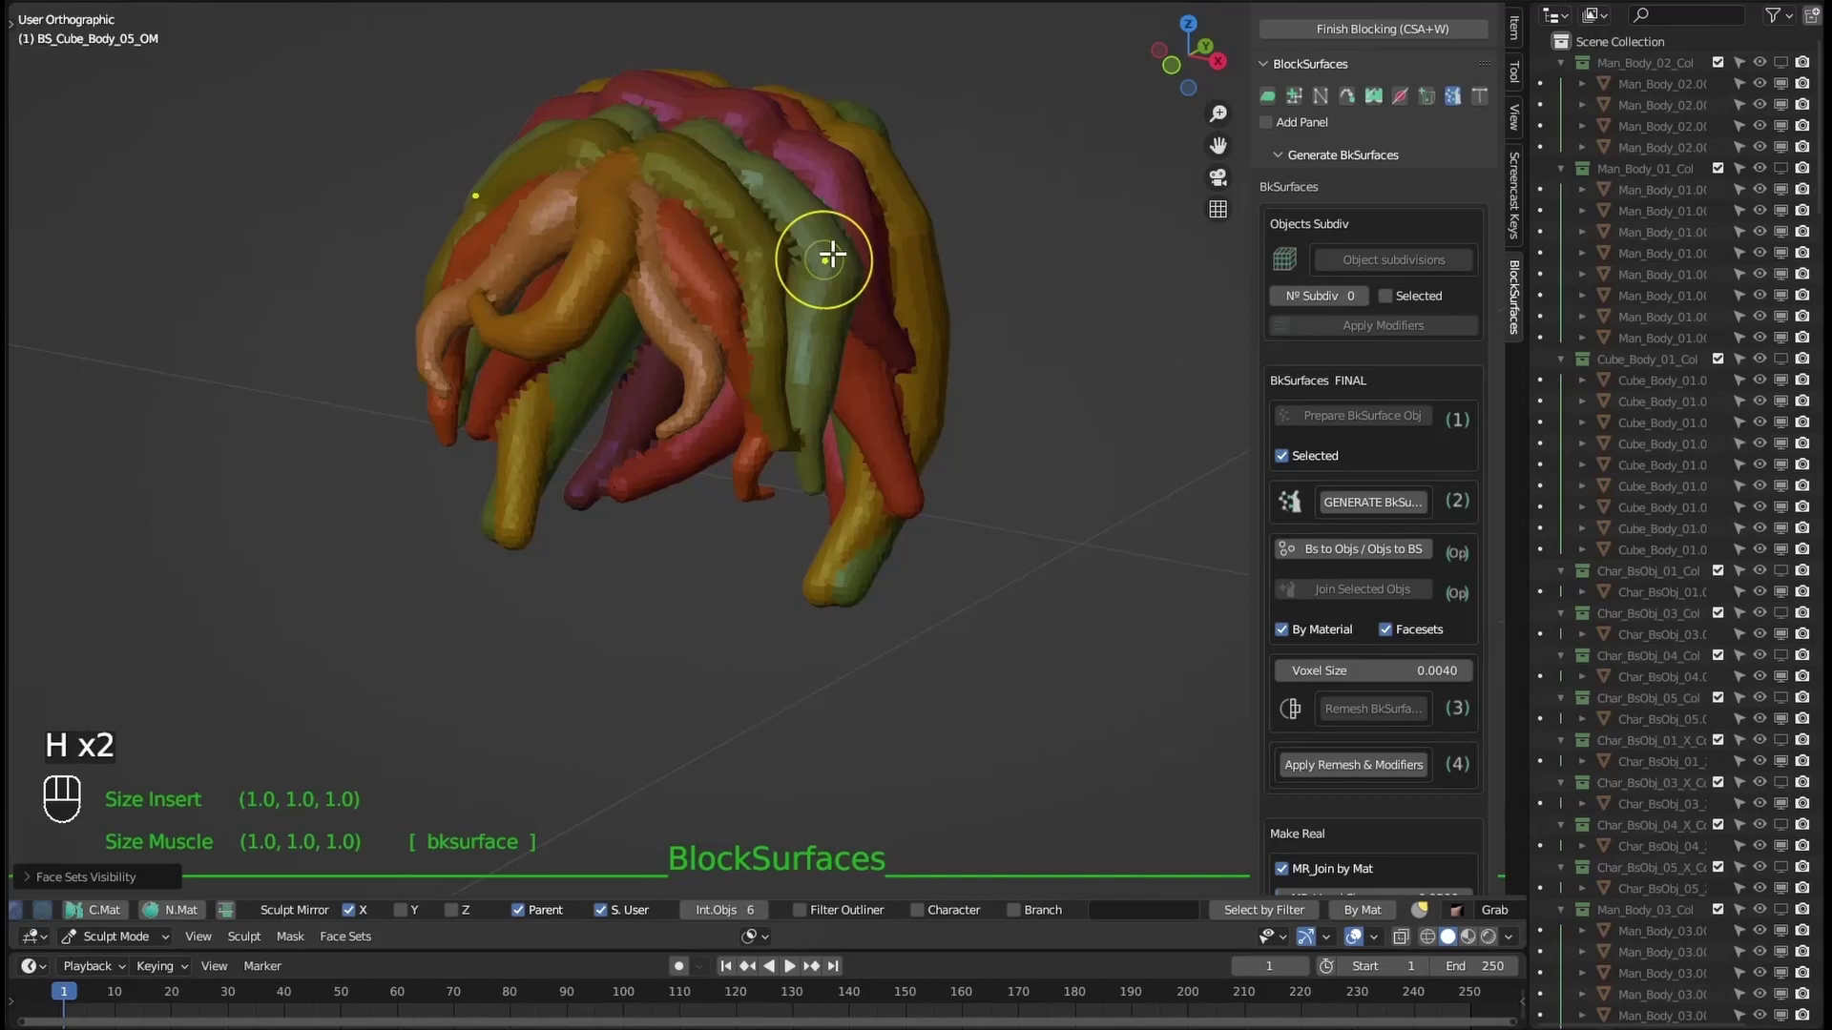
key(h)
key(h)
key(h)
key(h)
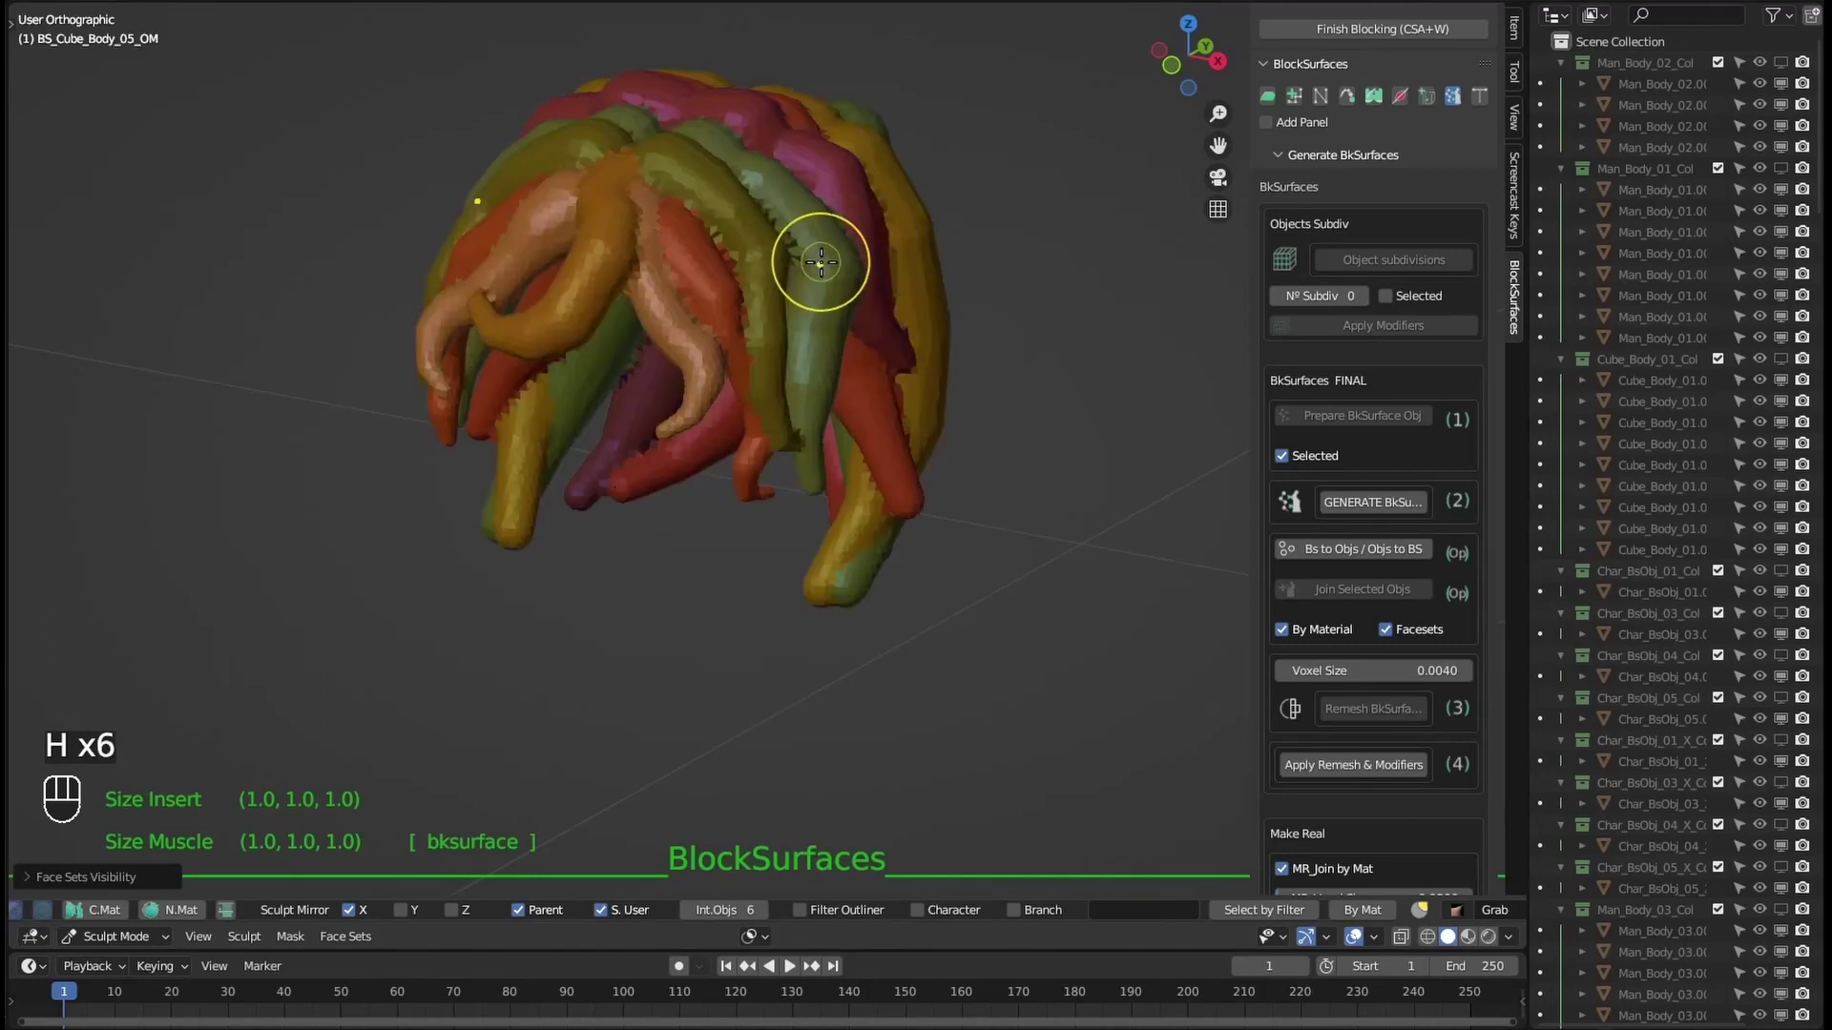
key(g)
key(h)
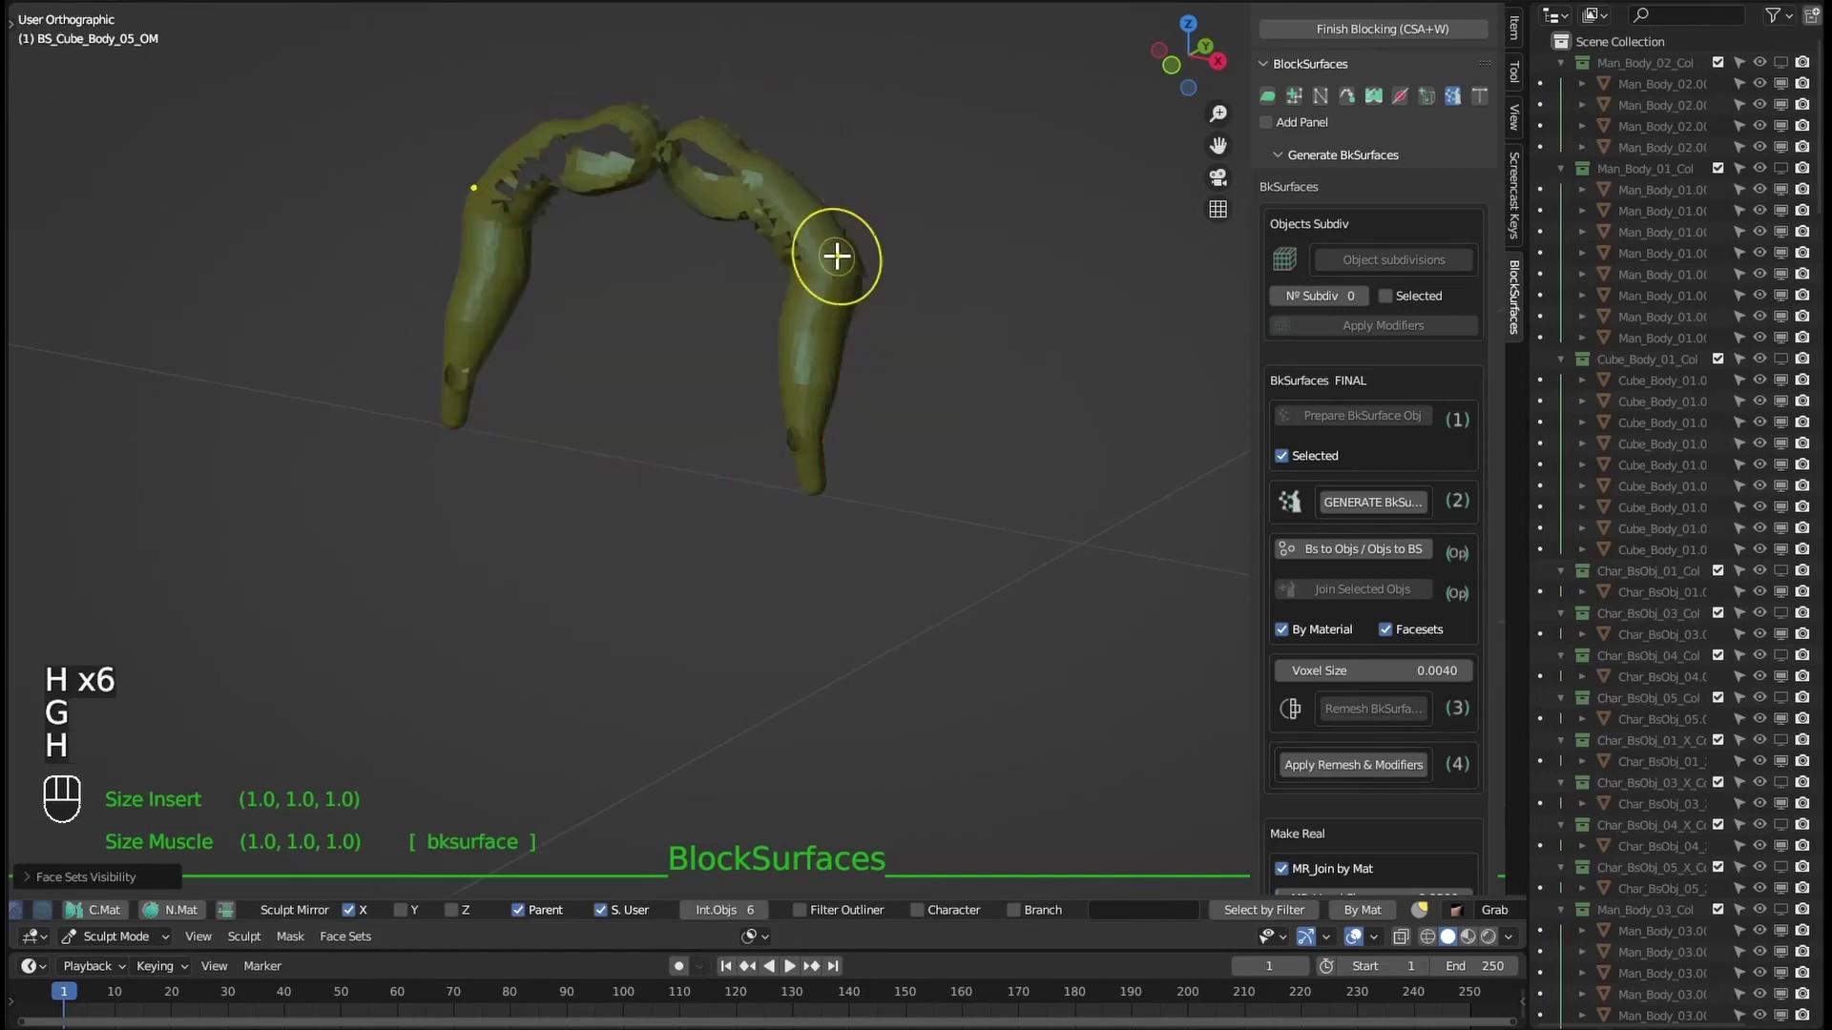
Step: Reveal all face sets of the hair mesh and set the viewport to the front orthographic view
key(h)
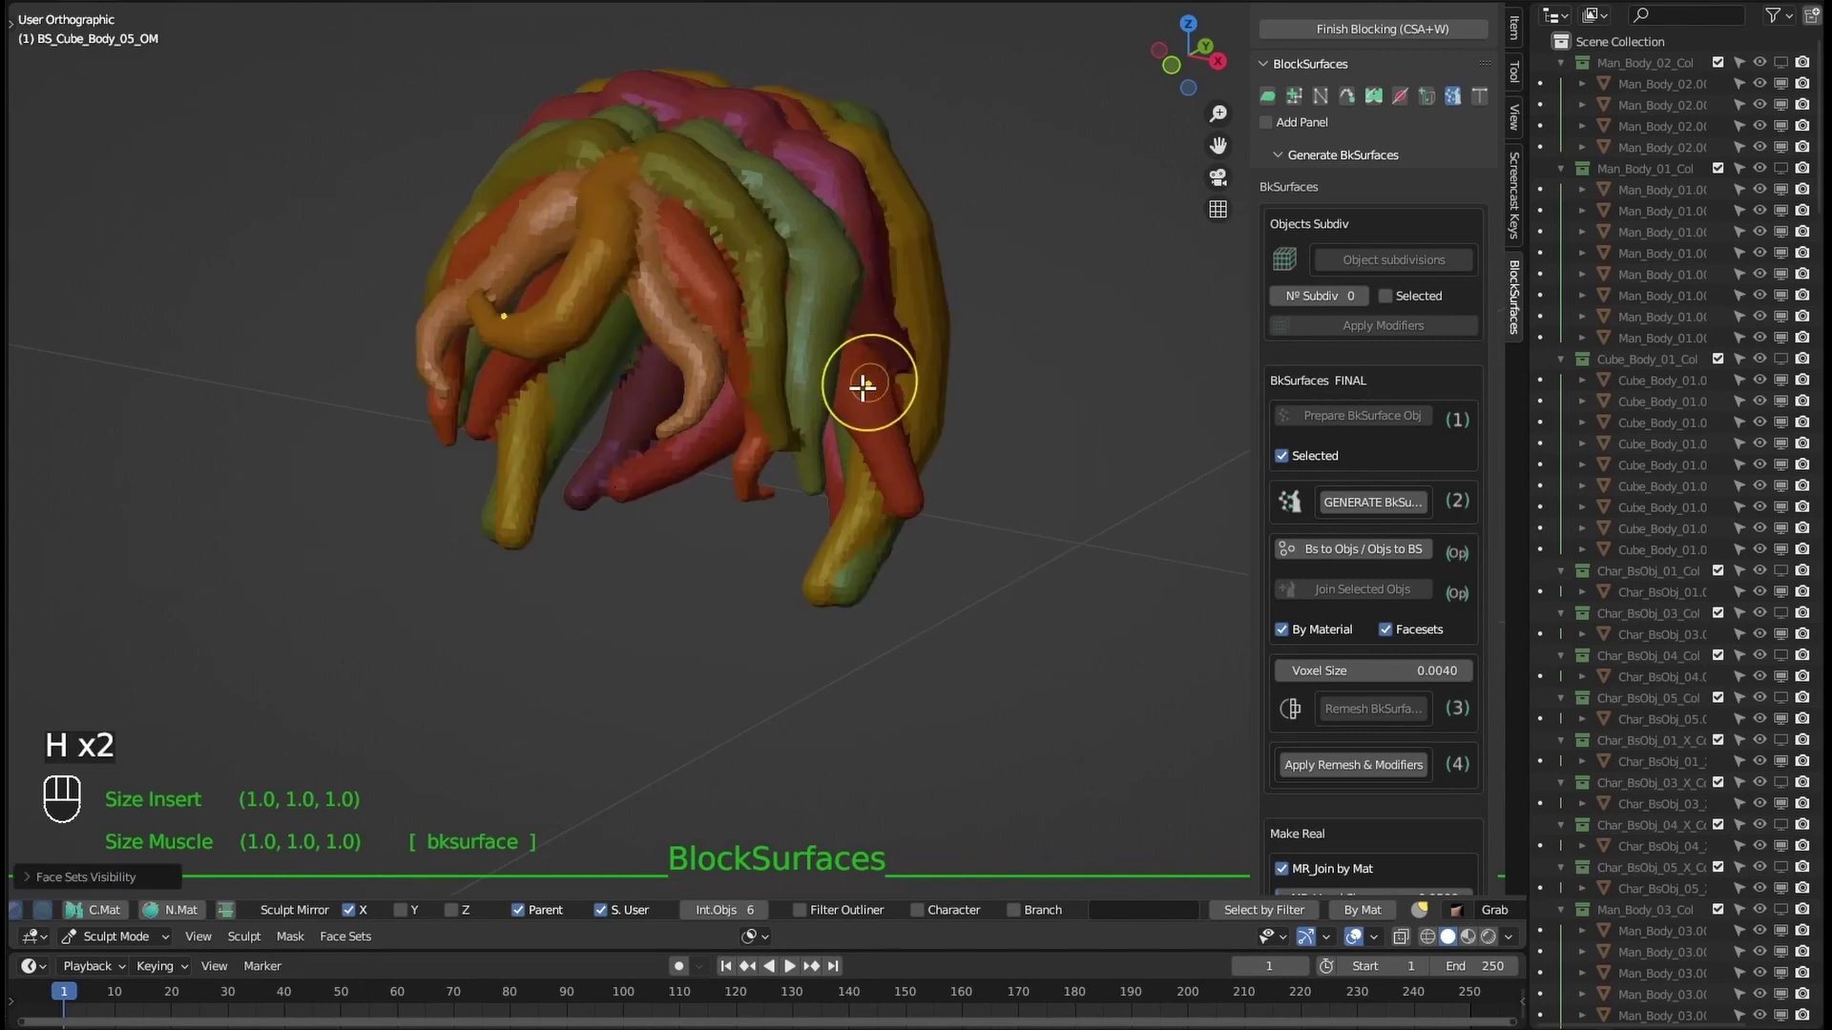
key(q)
click(859, 227)
key(q)
click(928, 360)
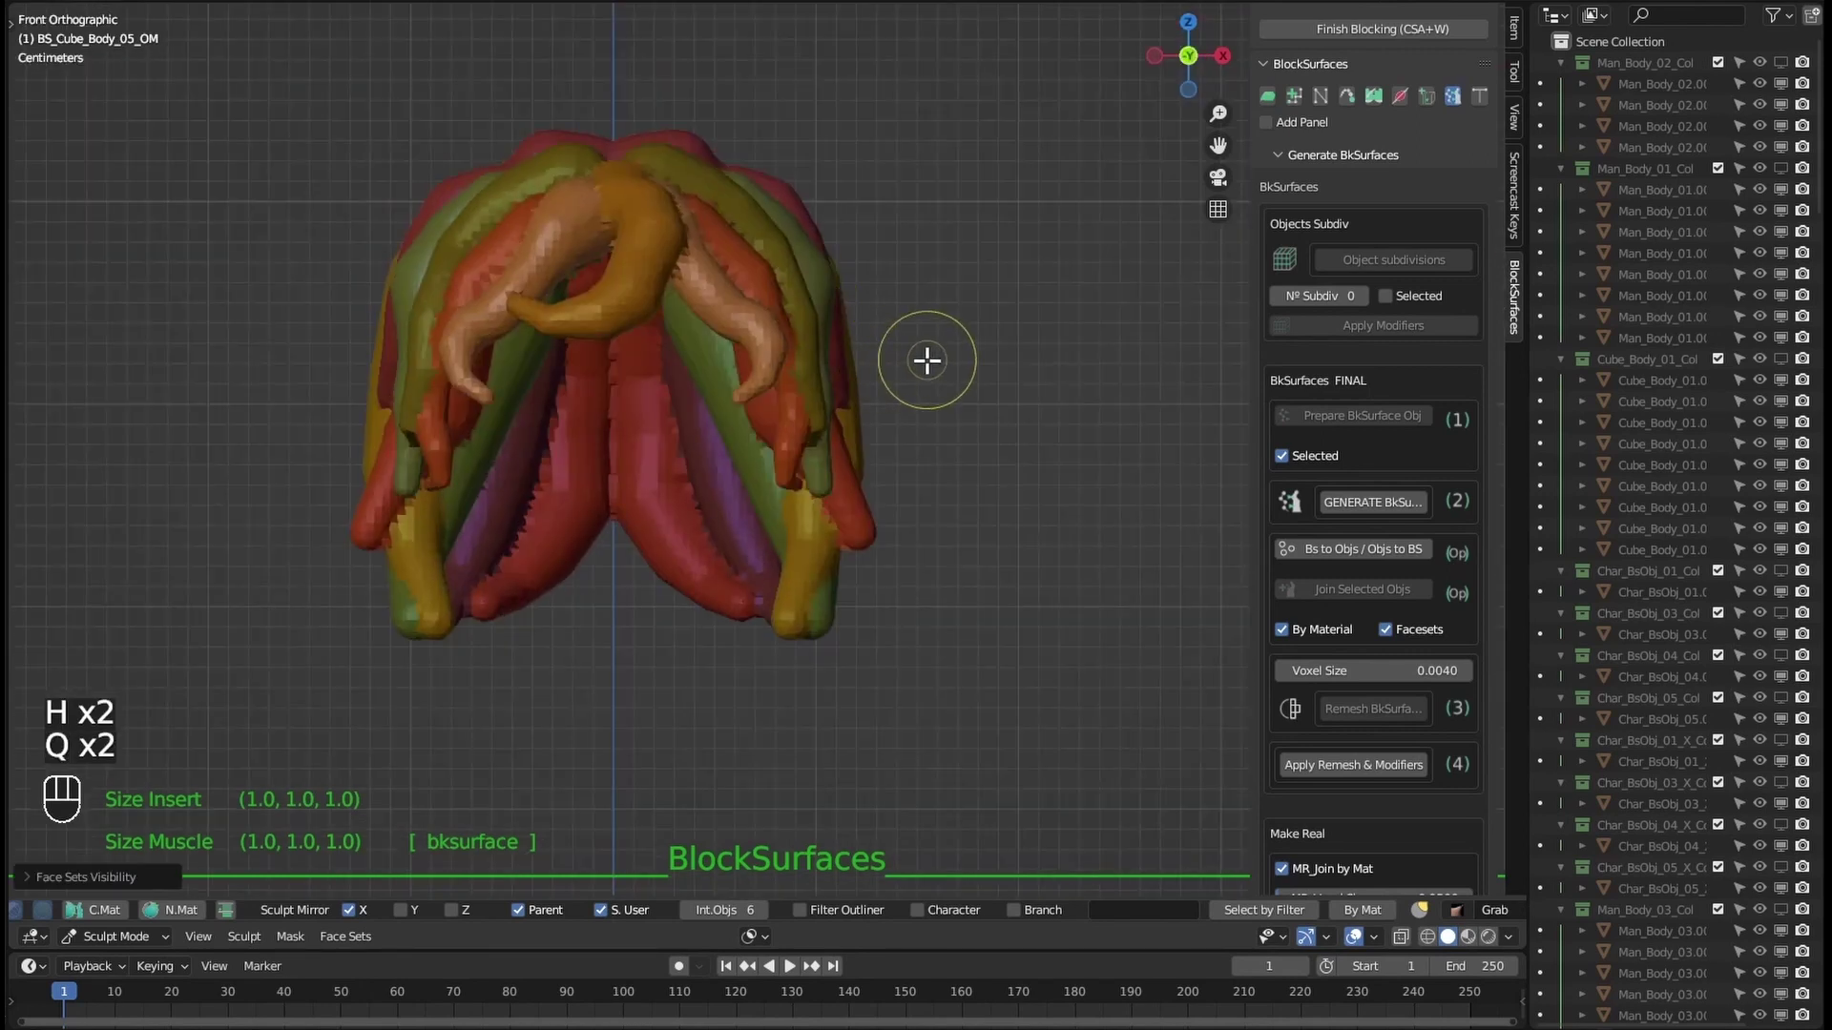
Step: Return to Object Mode and move the hair mesh along its local X axis, well clear of its original position
key(Tab)
alt+right_drag(922, 450, 891, 416)
alt+middle_drag(892, 417, 931, 388)
key(g)
key(x)
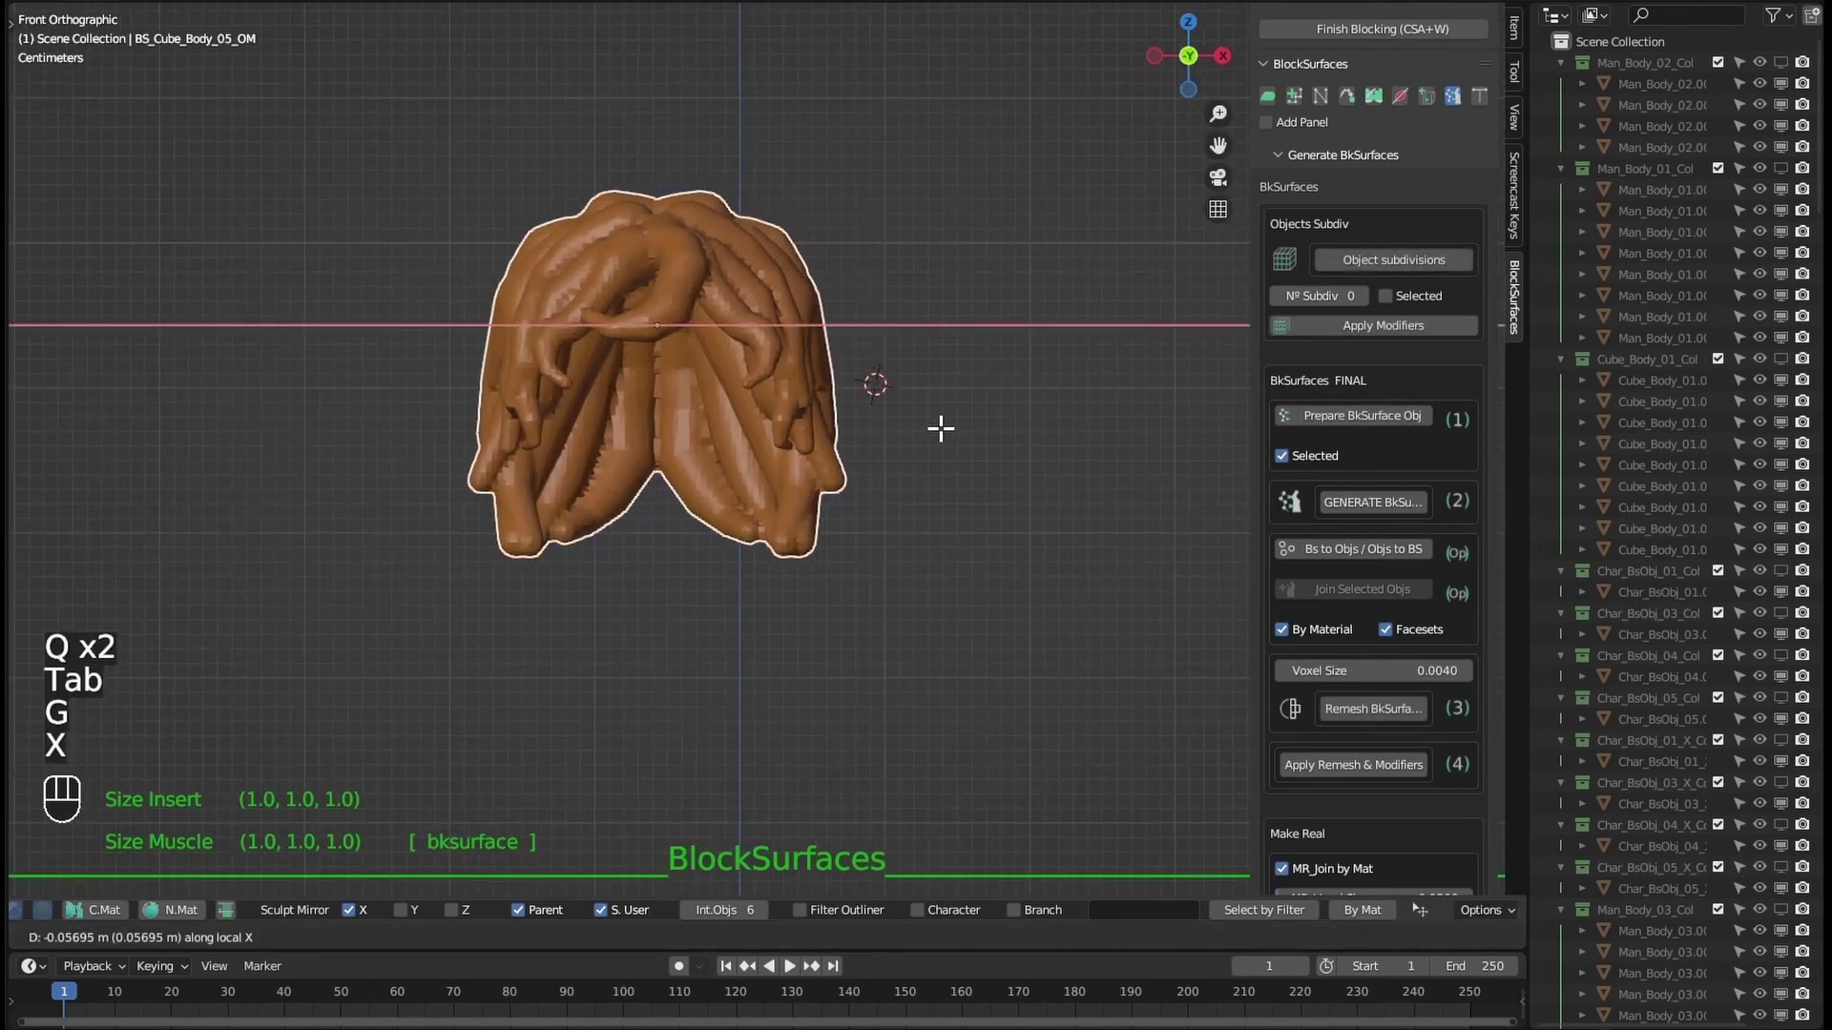
click(547, 431)
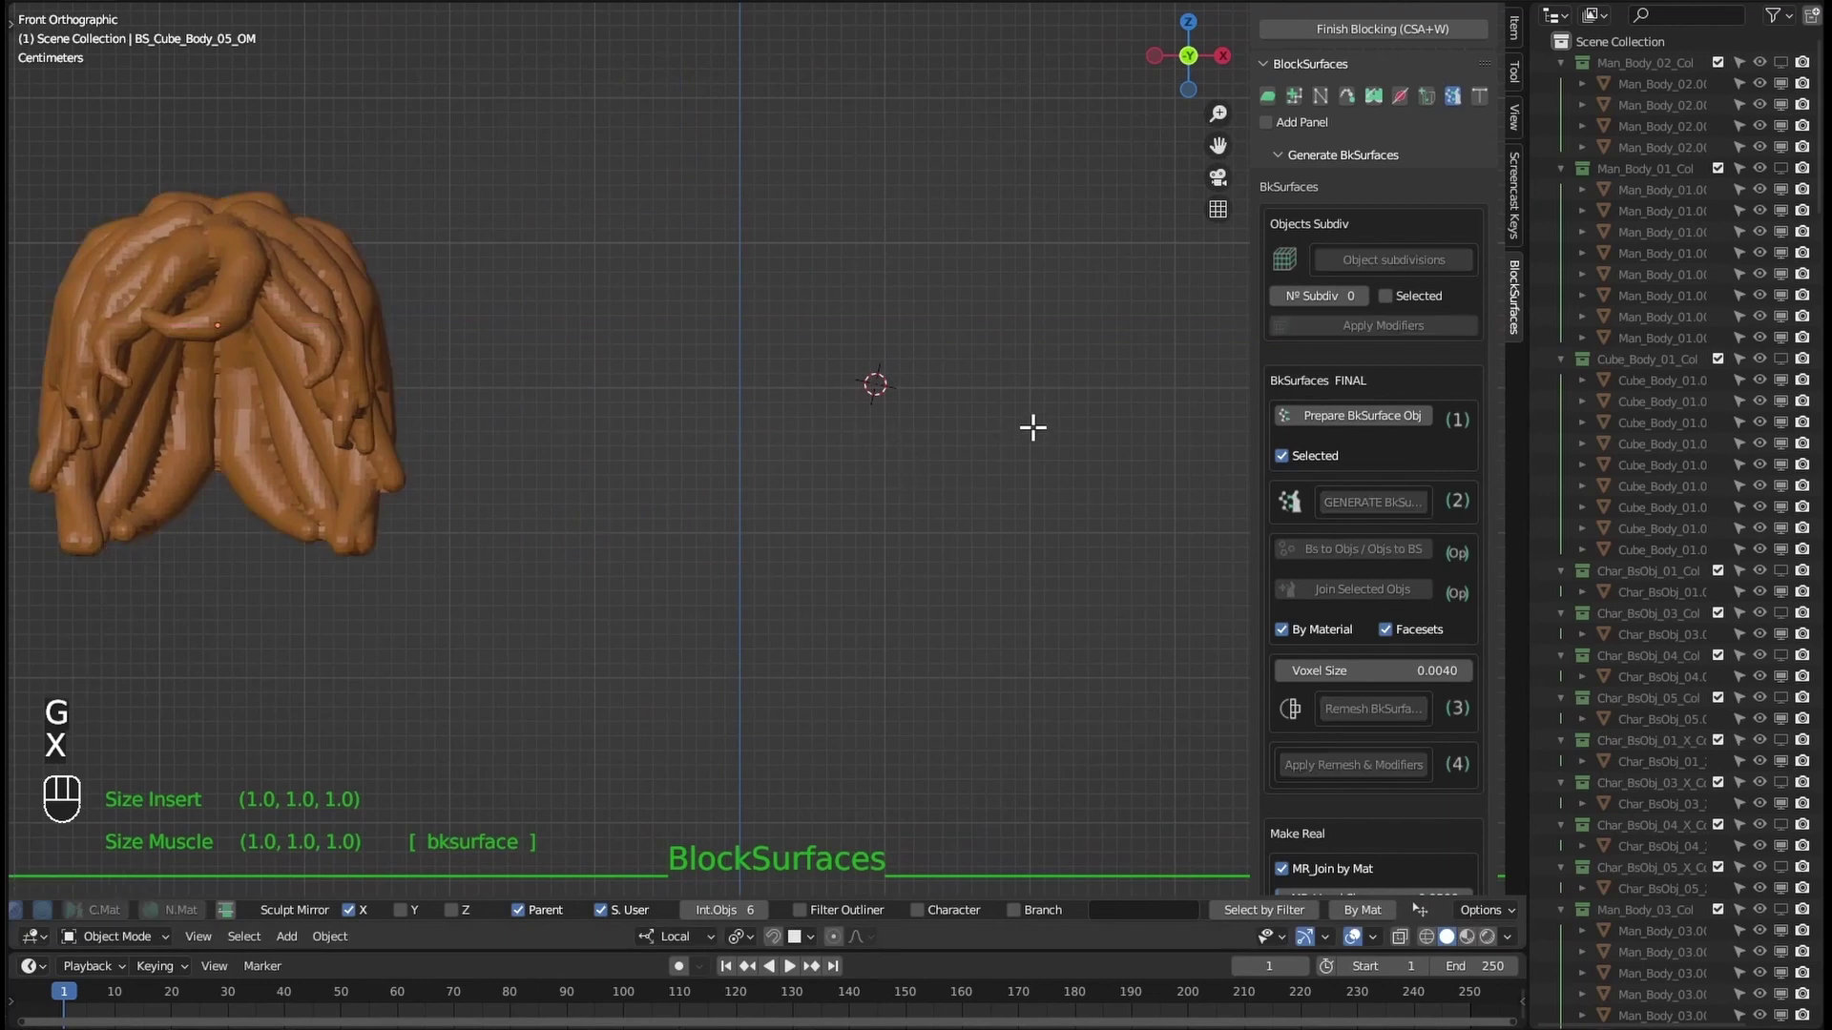
Step: Switch to Blocking Mode, select all orange hair blocks by material and prepare them as BkSurface objects again
key(ctrl+alt+shift+q)
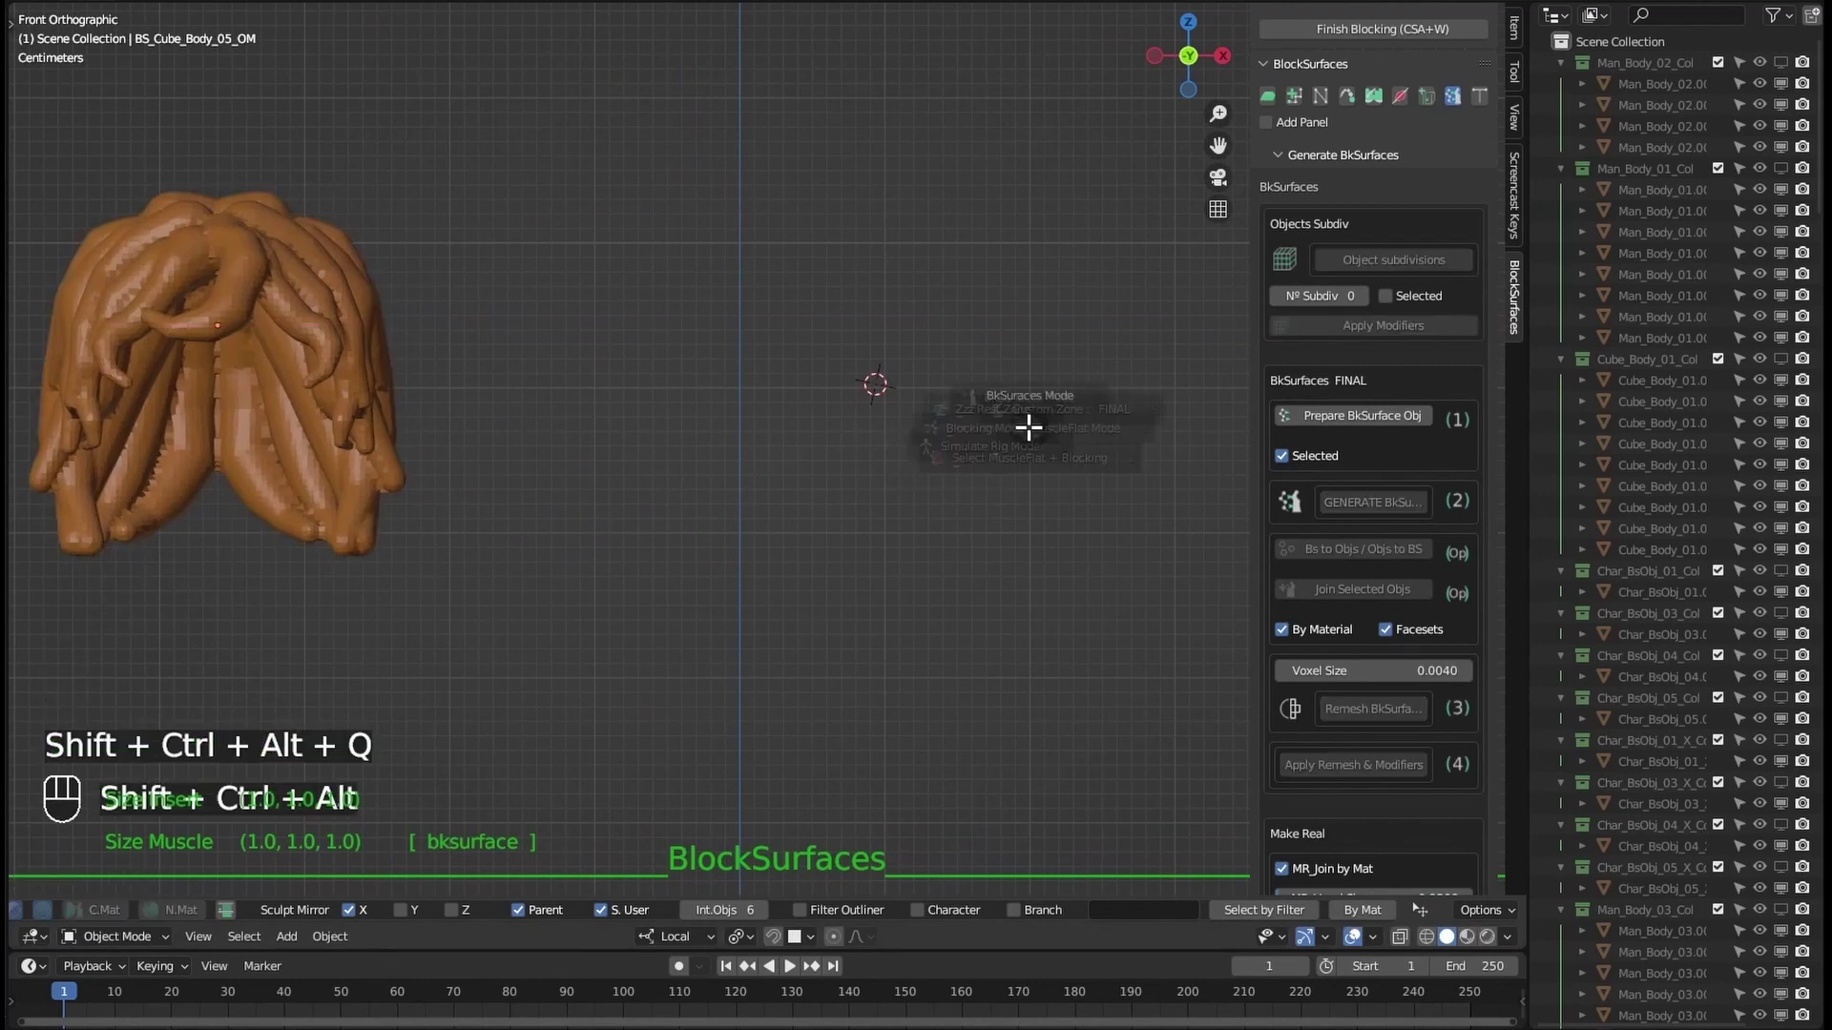
click(867, 431)
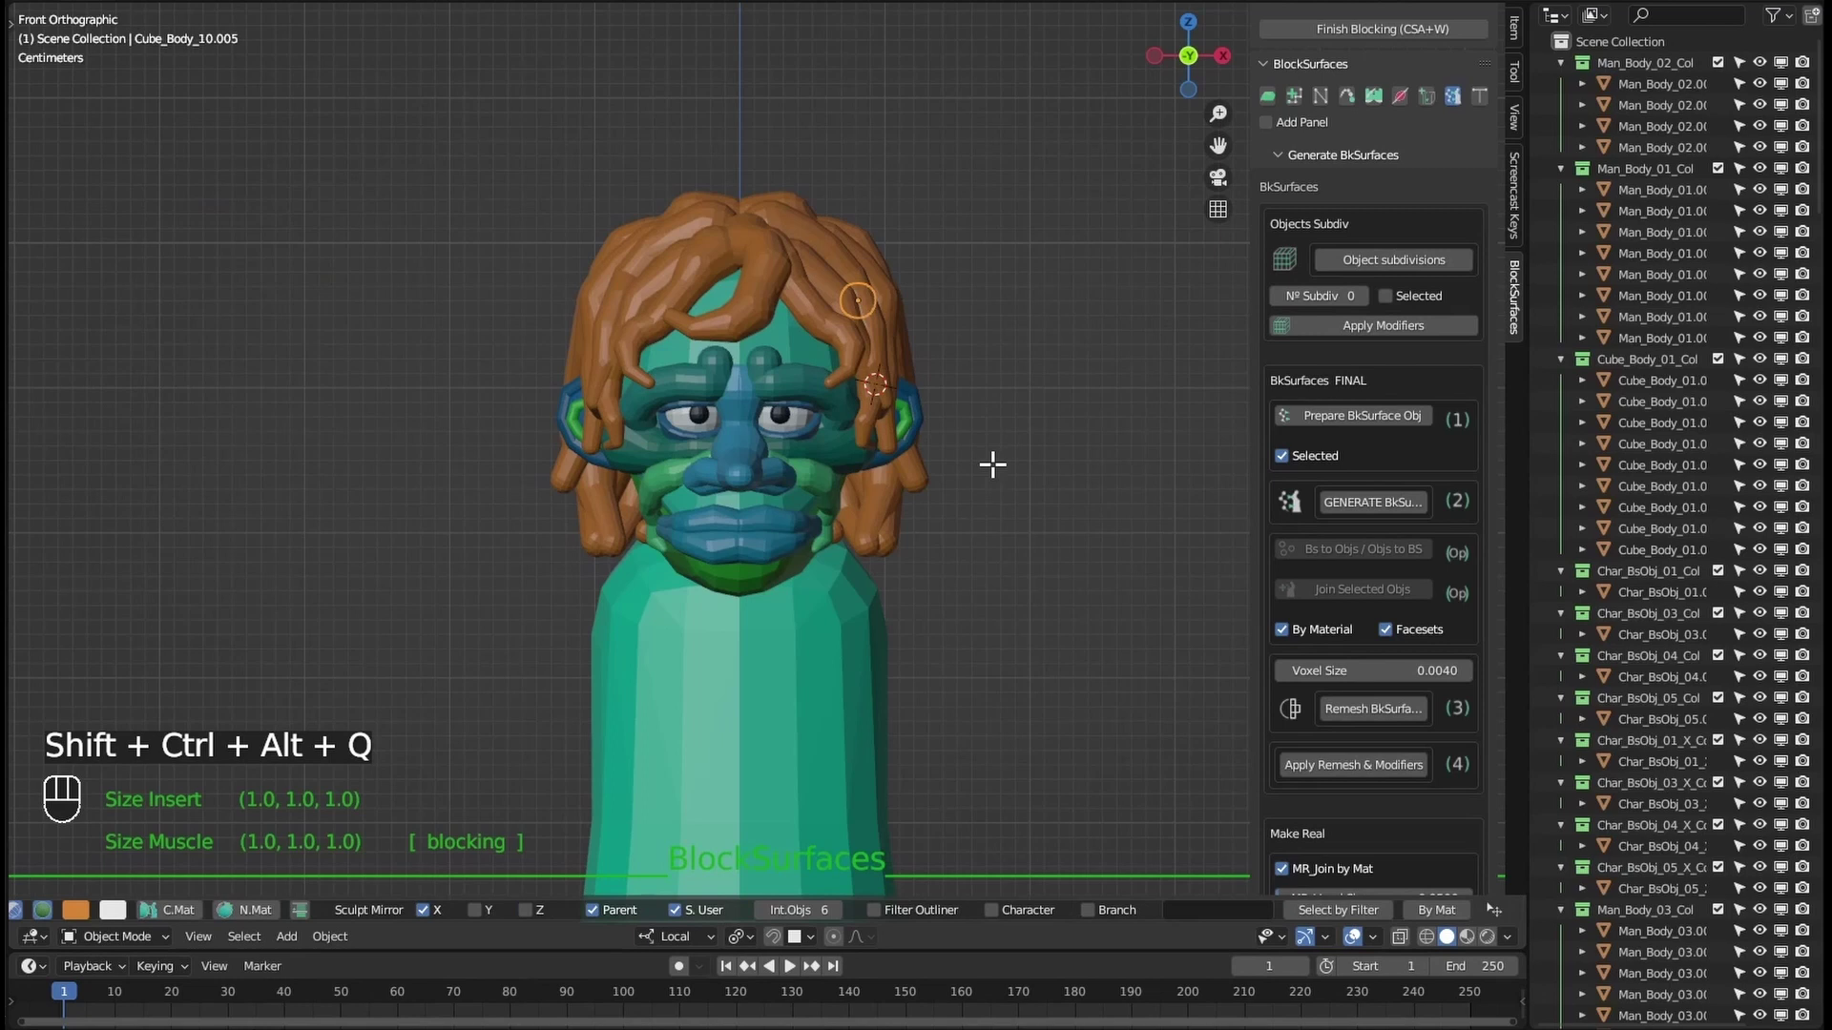
click(1437, 910)
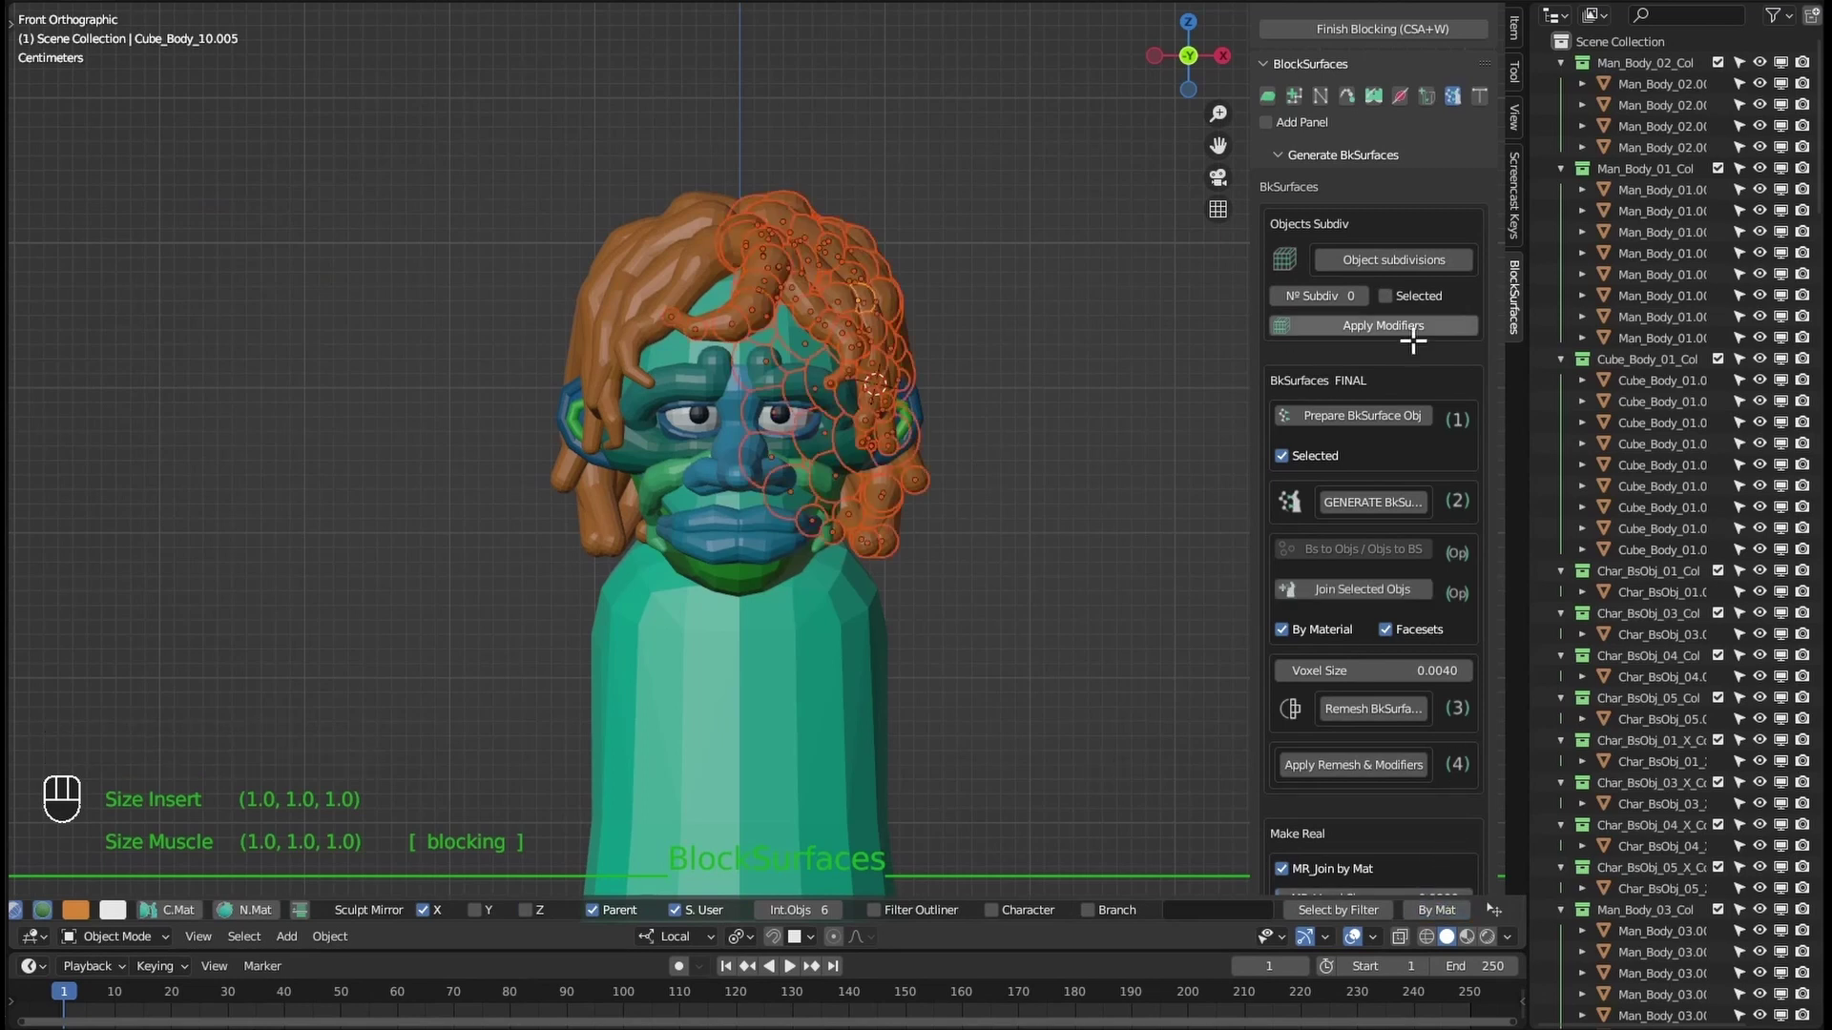
click(1356, 415)
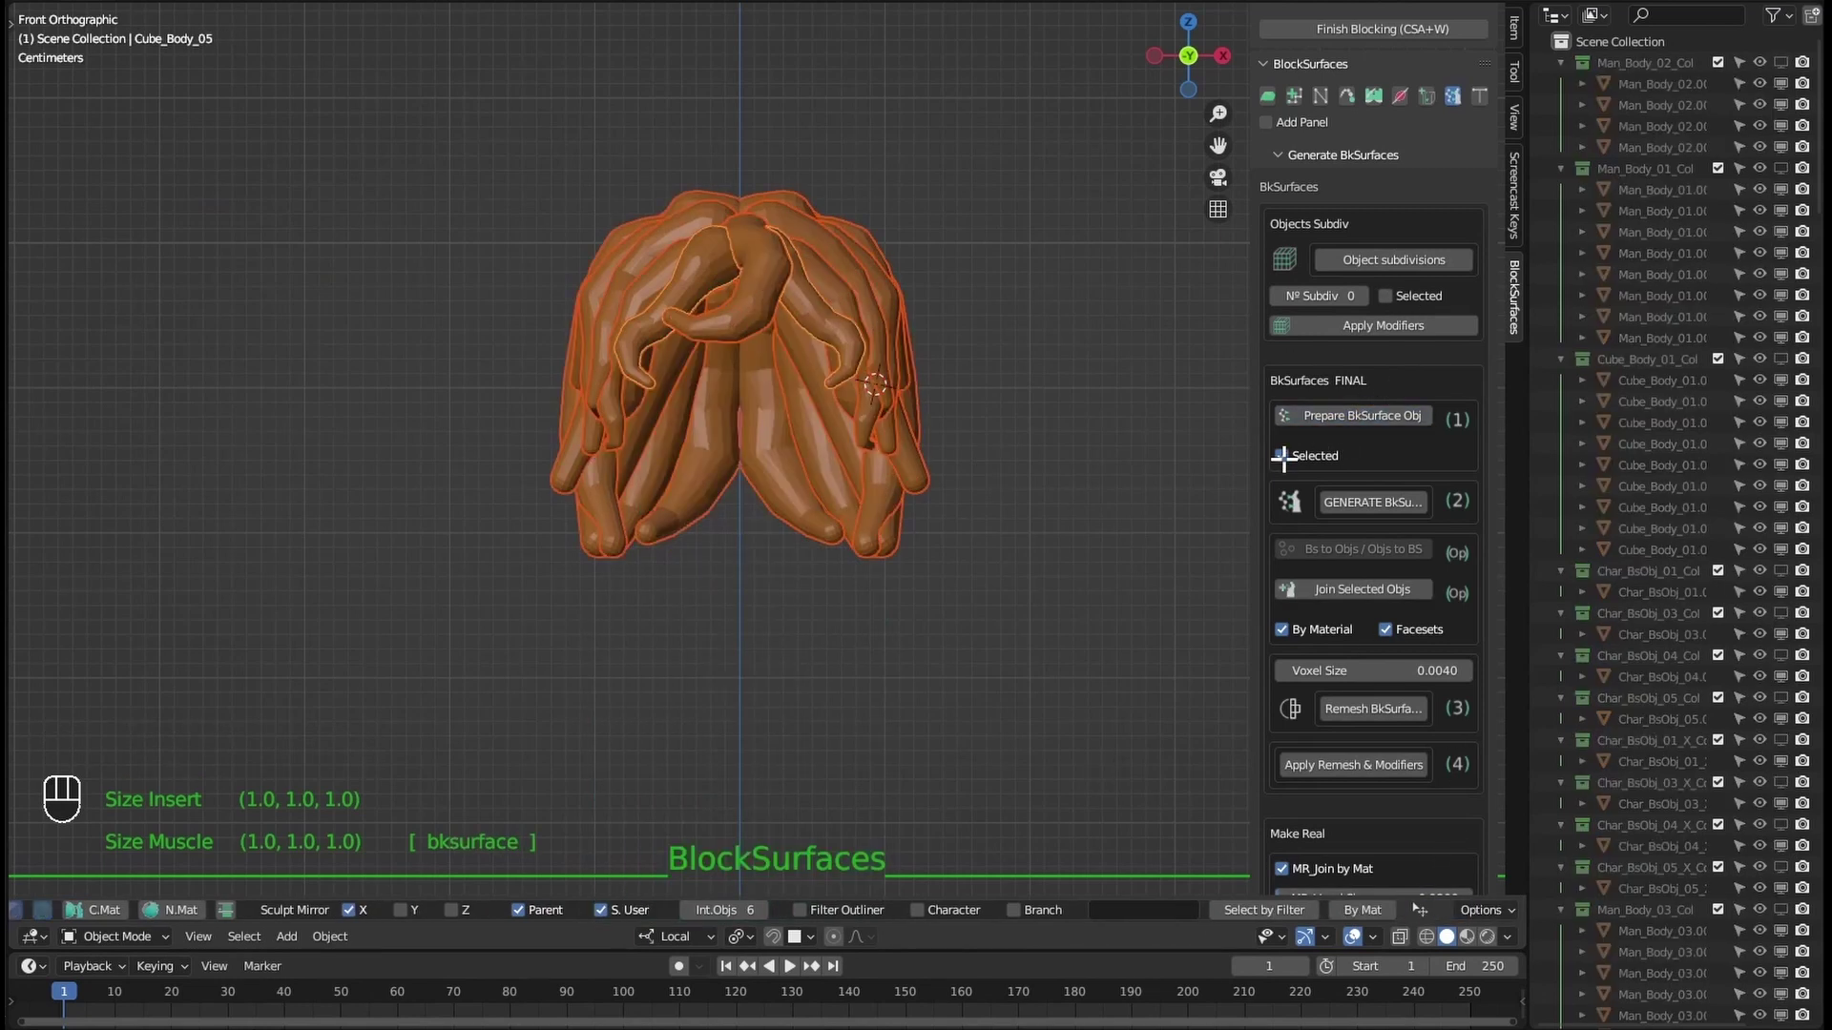
Step: Generate the hair BkSurfaces and join the selected objects with By Material enabled and Facesets disabled
click(1388, 630)
click(1375, 502)
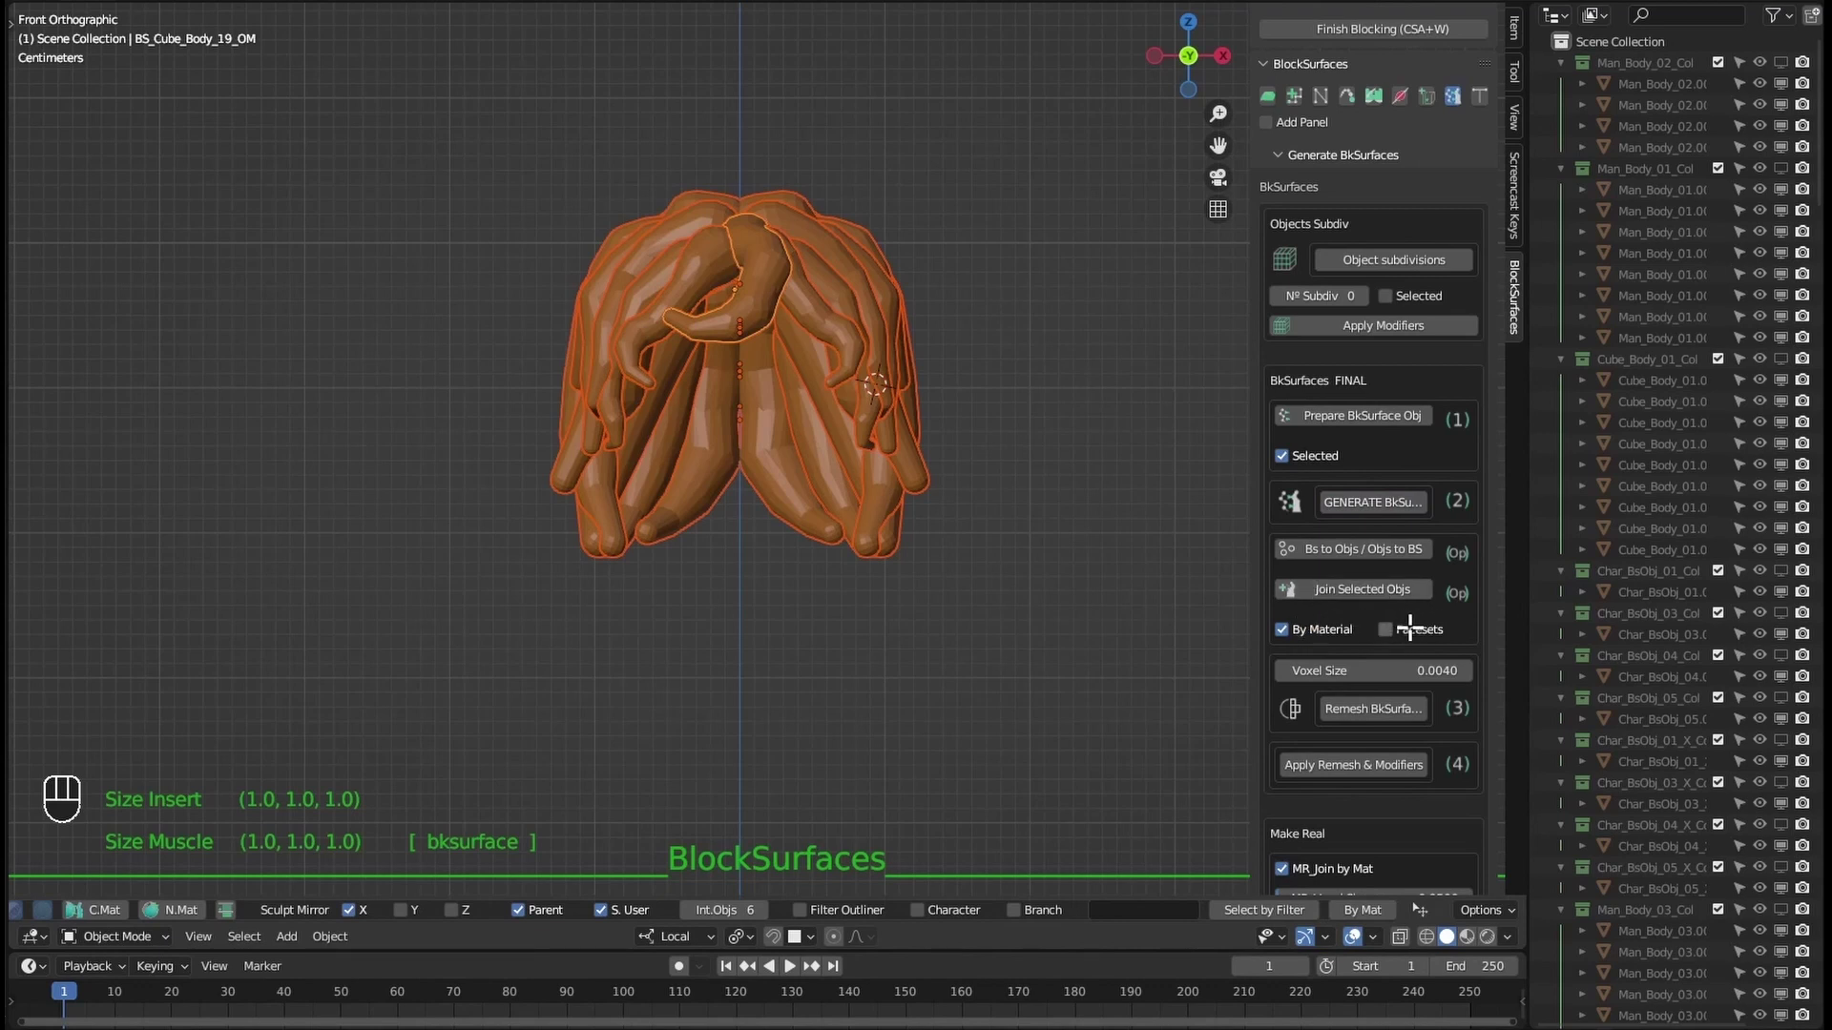
click(1353, 586)
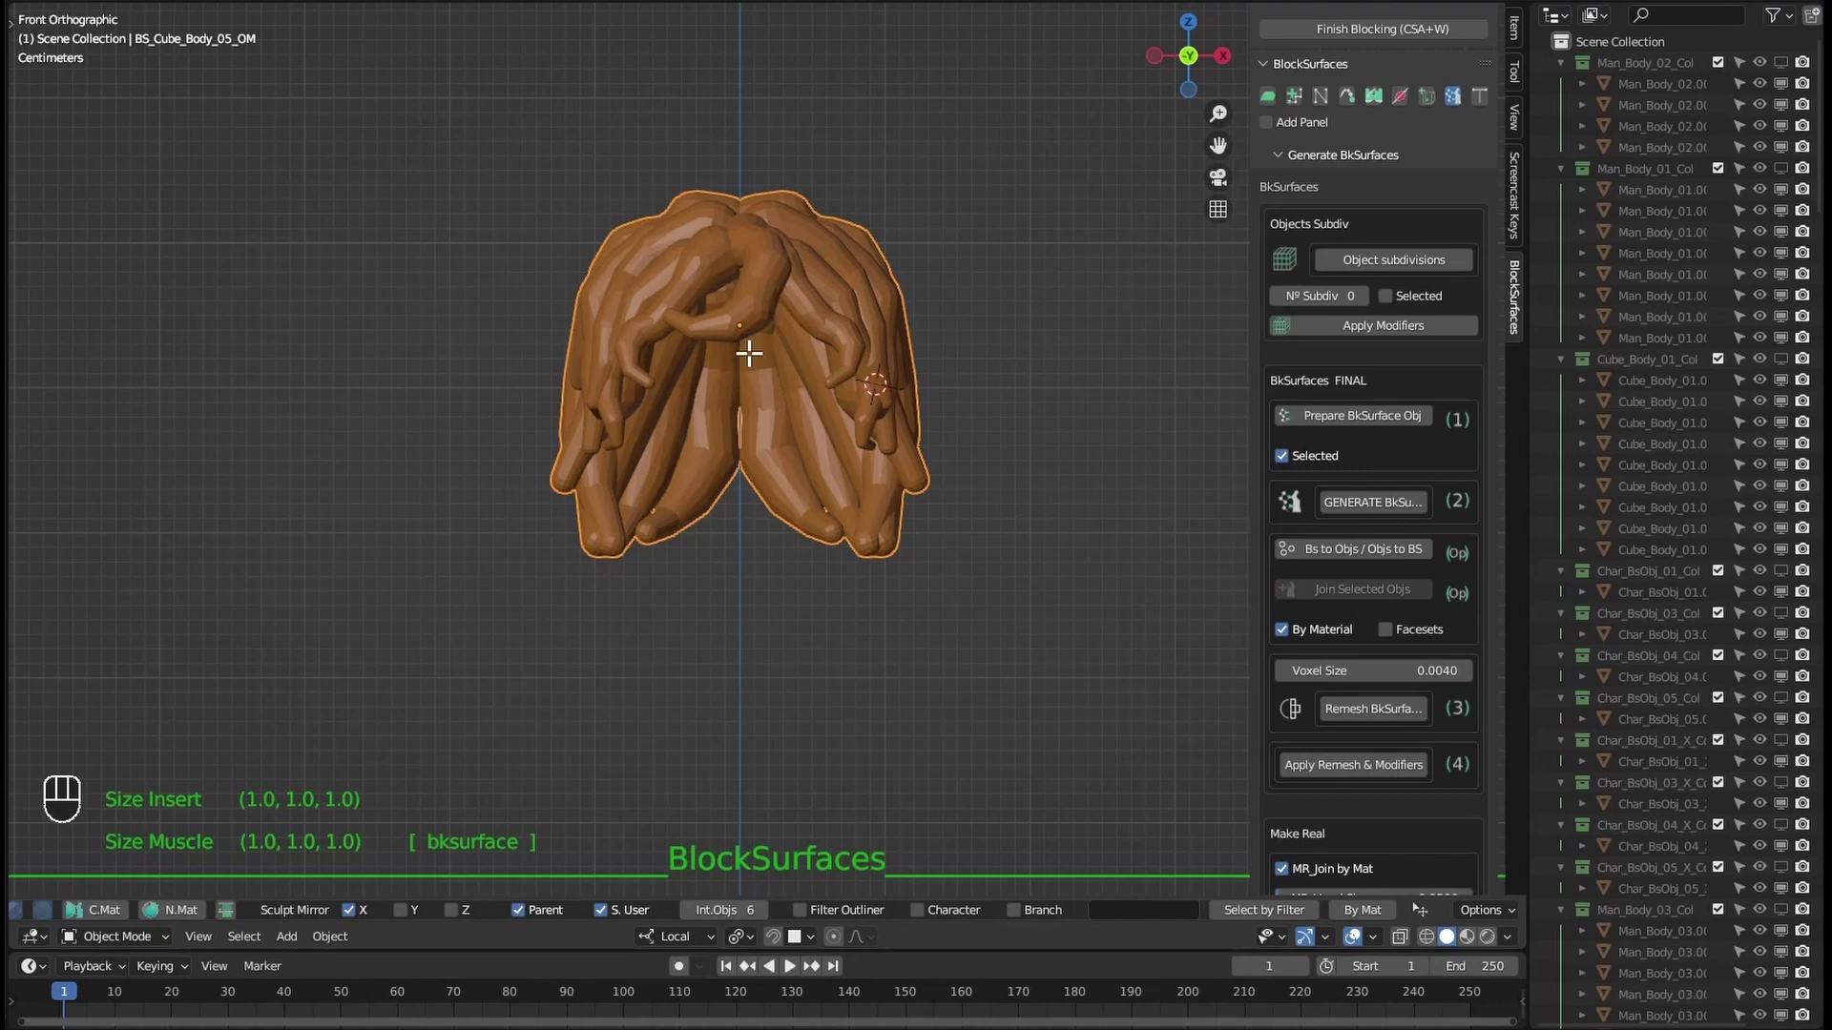
Step: Remesh the new joined hair at a 0.0040 voxel size, apply the remesh and modifiers, and enter Sculpt Mode
click(1378, 706)
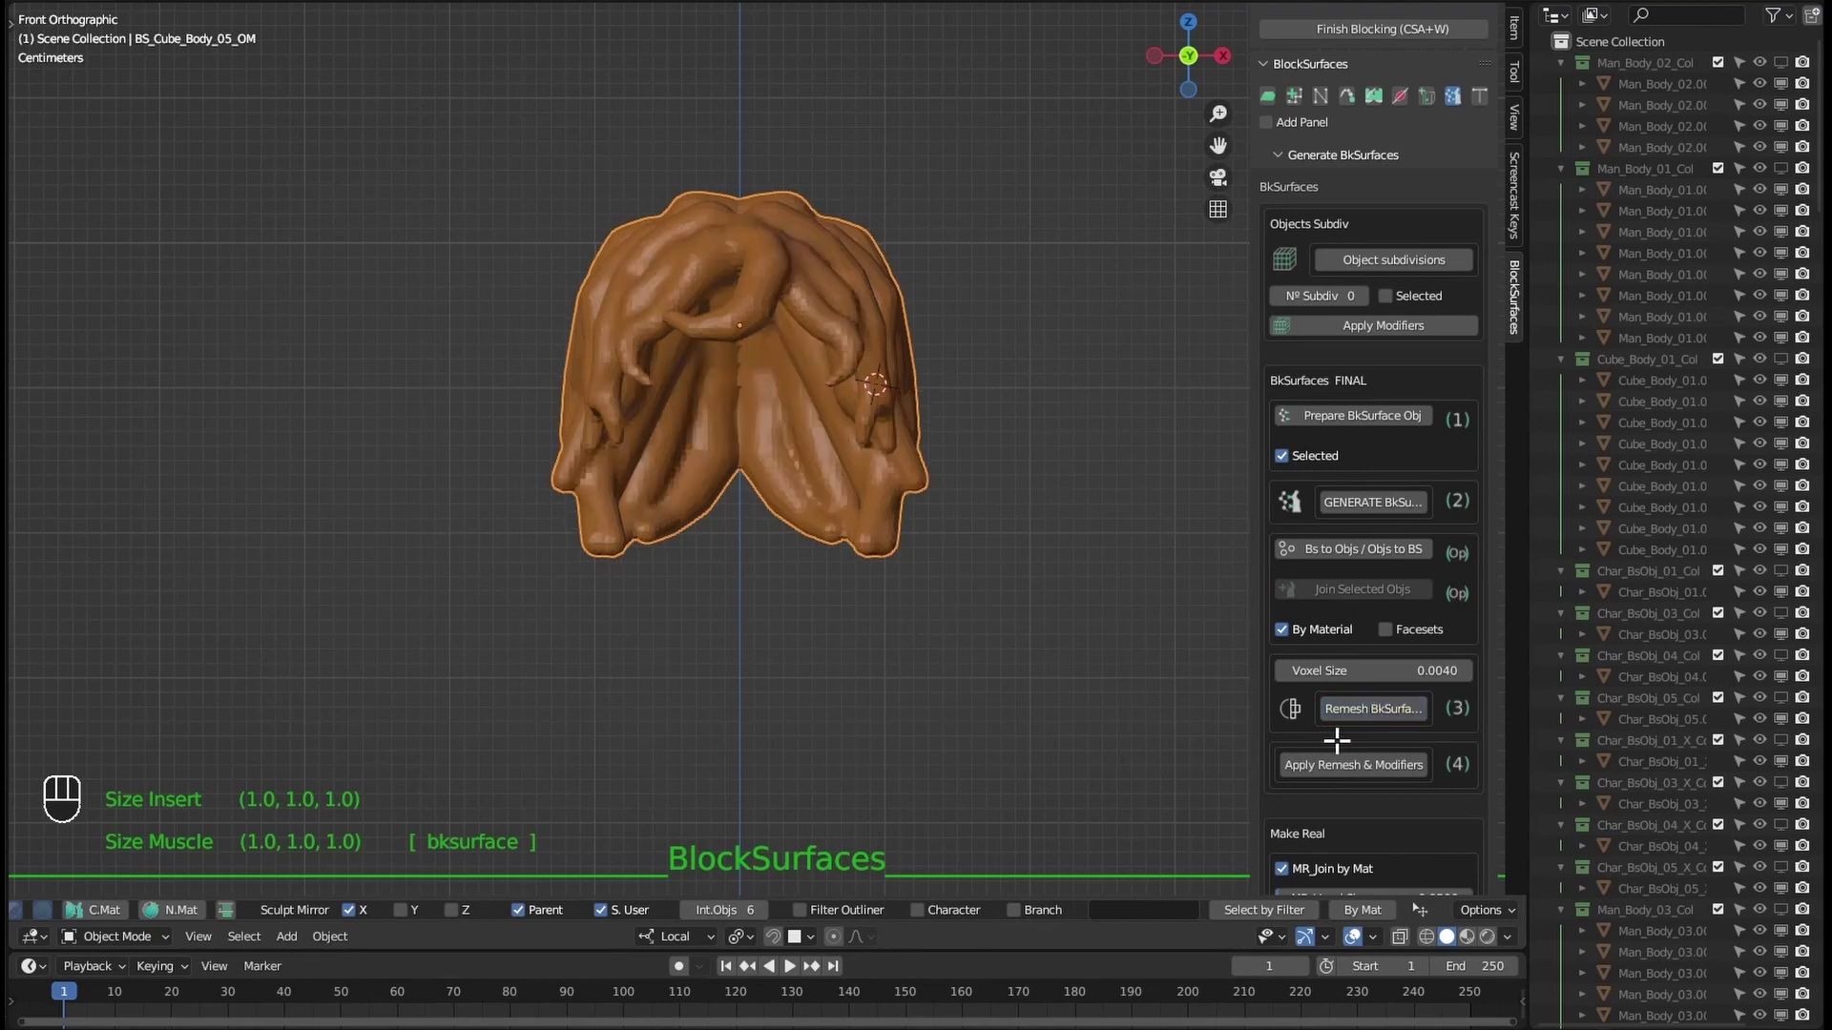
click(1335, 763)
key(Tab)
key(Tab)
key(Tab)
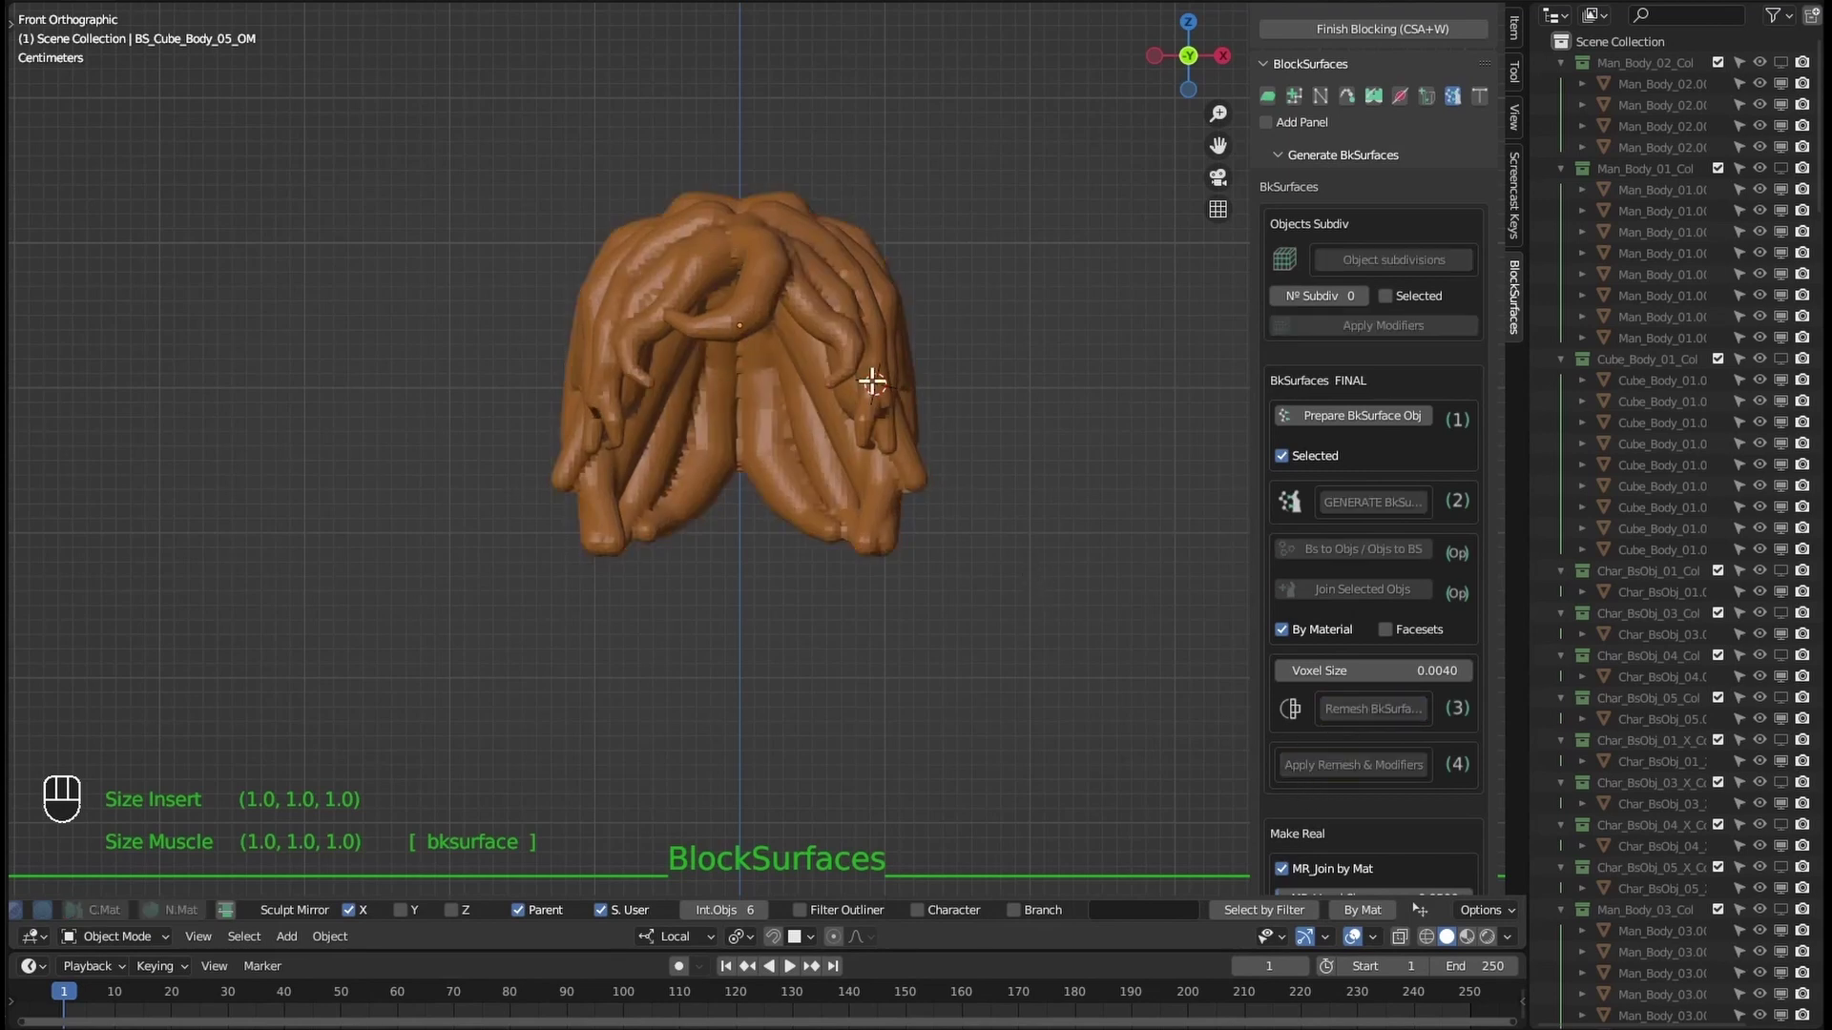
Step: Examine the hair generated without face sets from several angles in Sculpt Mode and return to Object Mode in front view
middle_drag(850, 368, 748, 409)
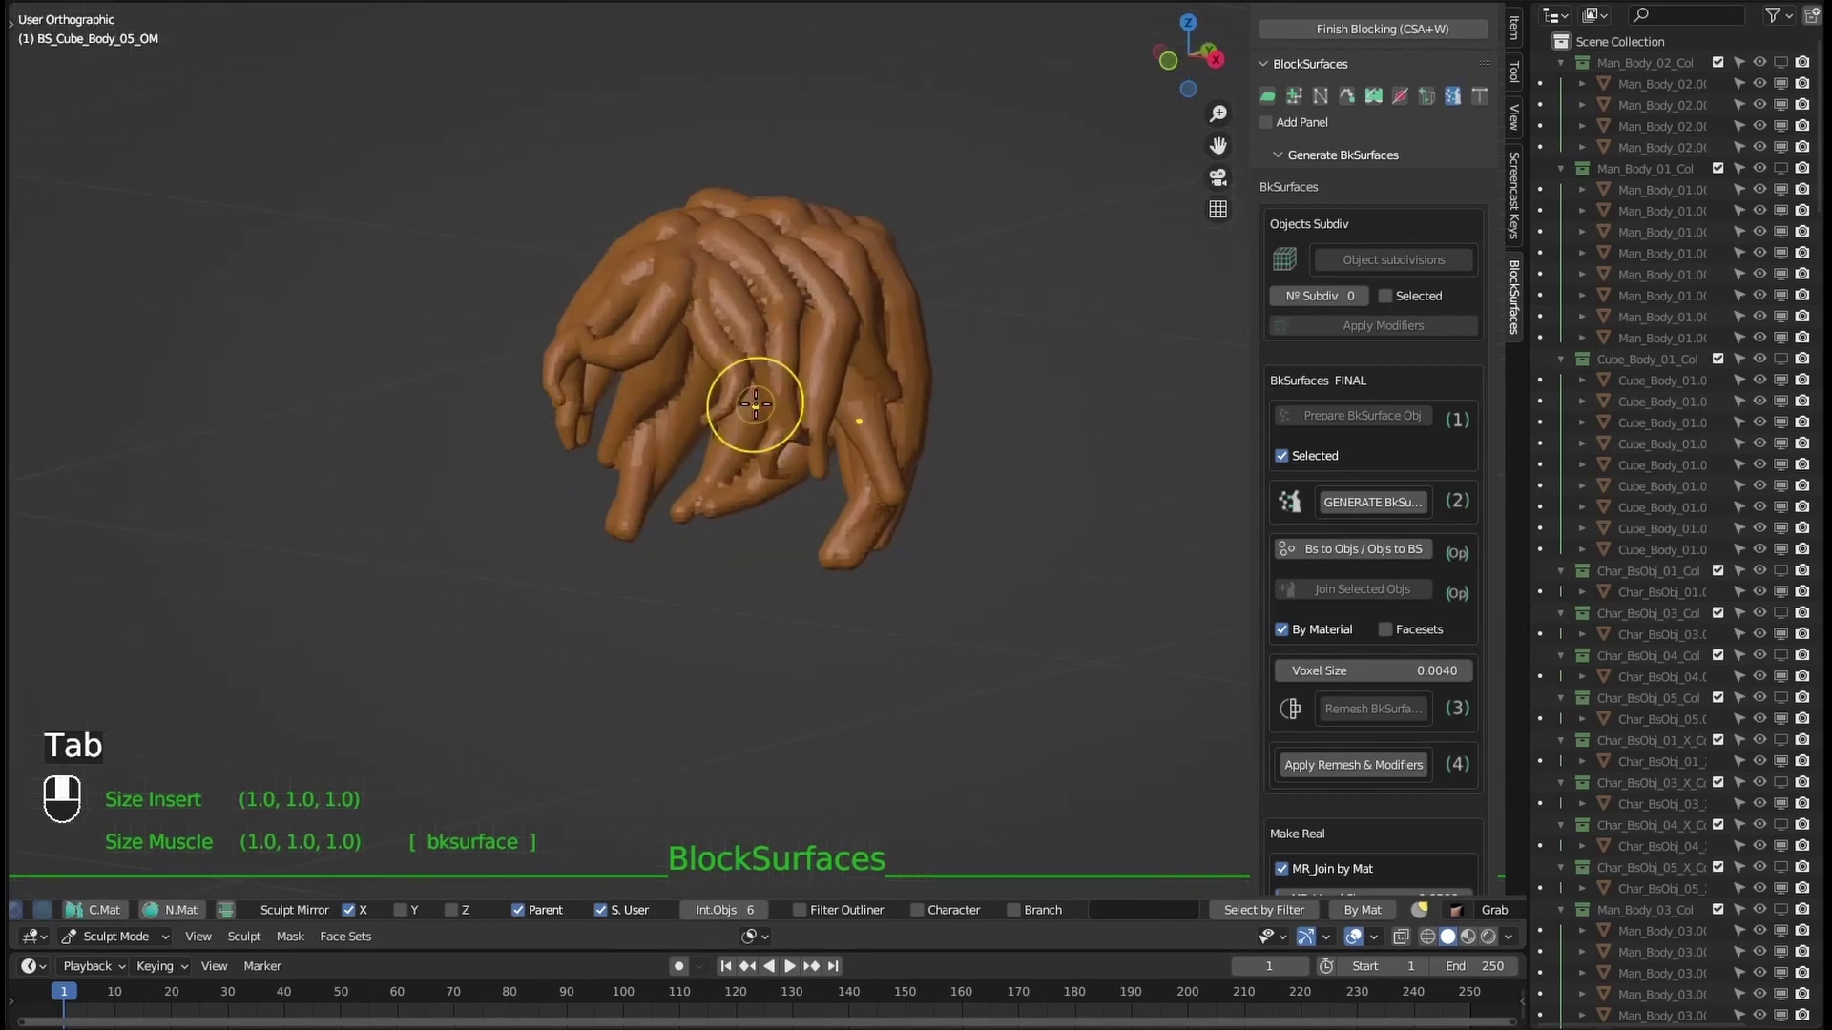
mouse_move(808, 307)
middle_down()
mouse_move(833, 467)
mouse_move(868, 241)
middle_up()
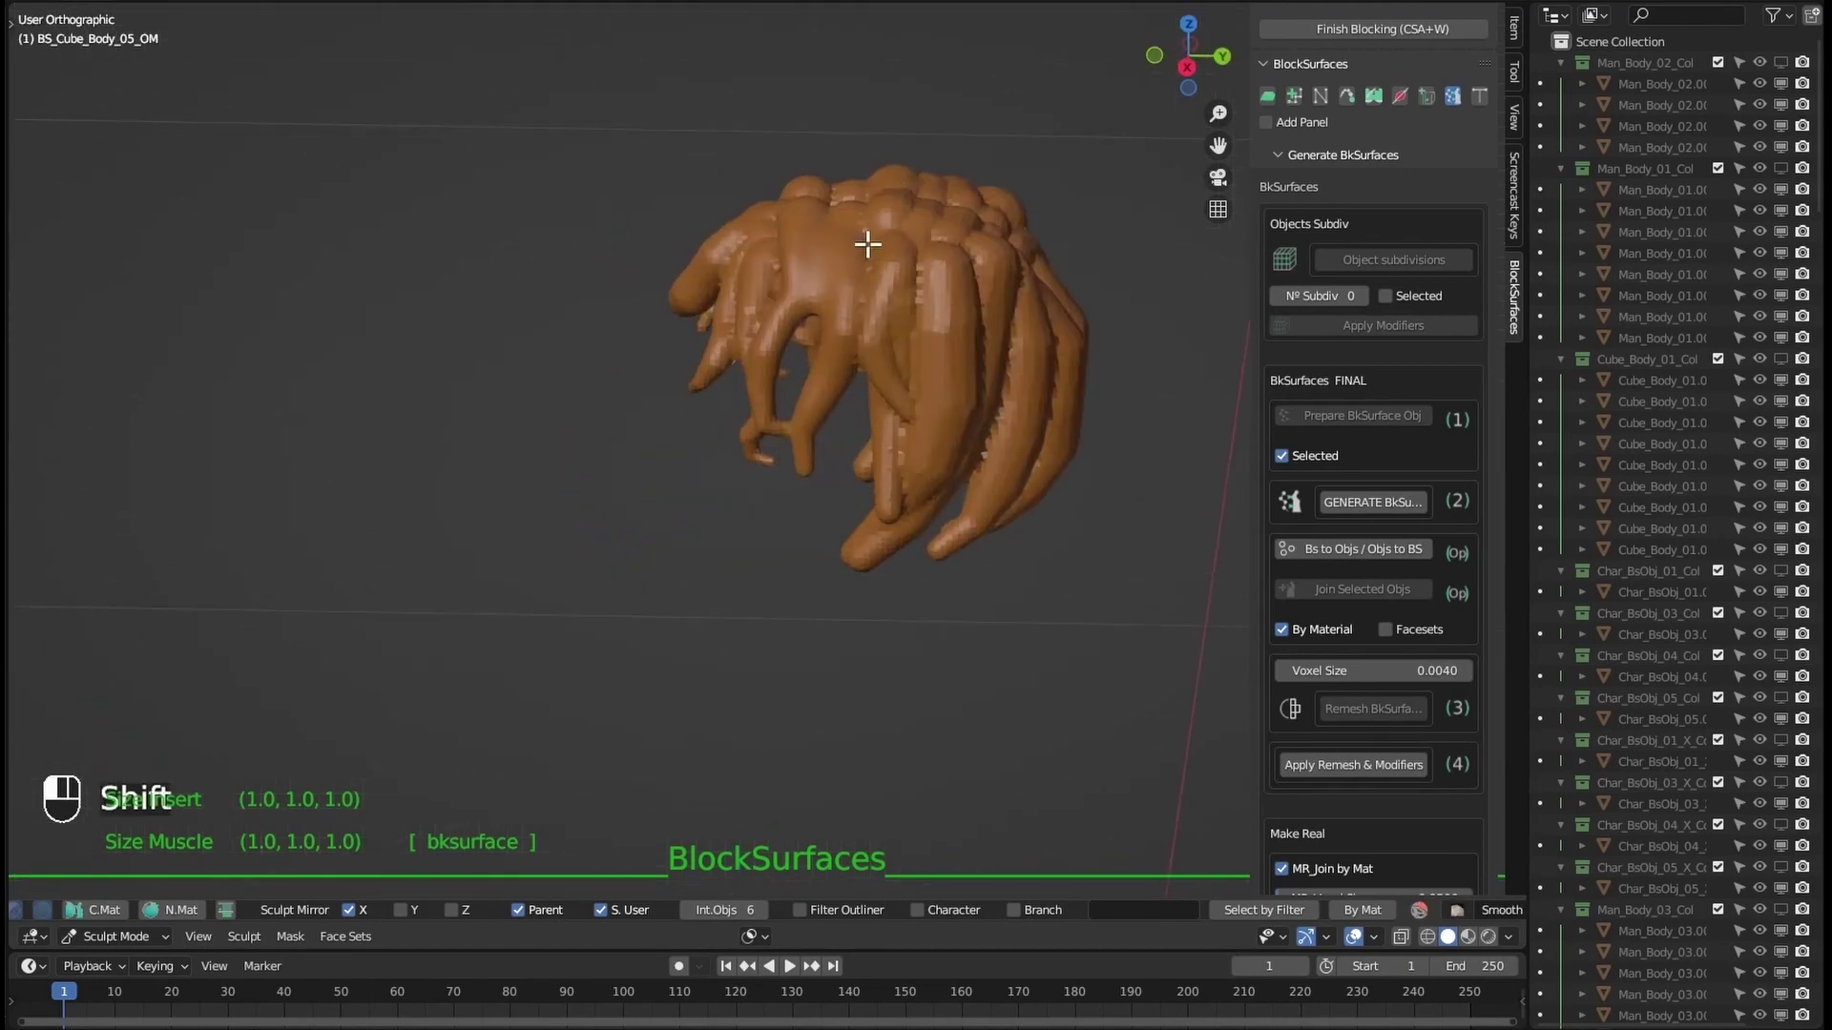
mouse_move(916, 418)
middle_down()
mouse_move(1031, 461)
mouse_move(1111, 431)
middle_up()
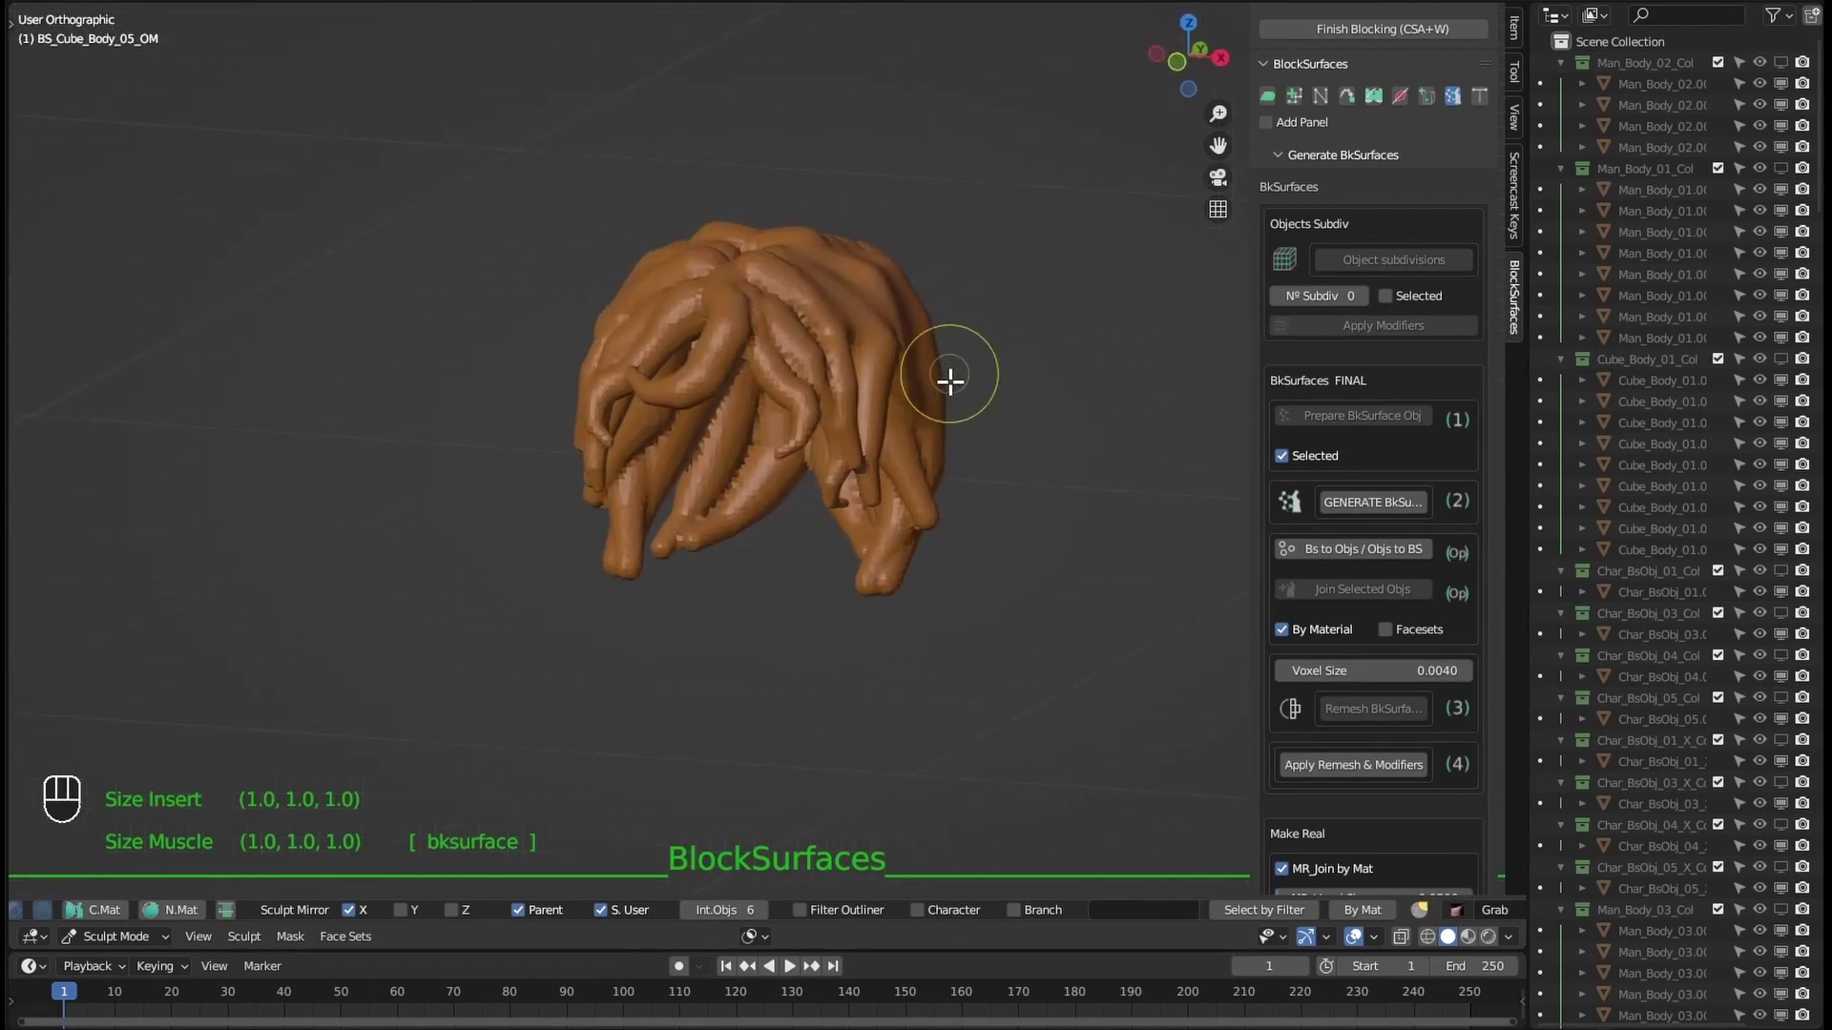
middle_drag(950, 379, 1019, 482)
key(q)
key(Tab)
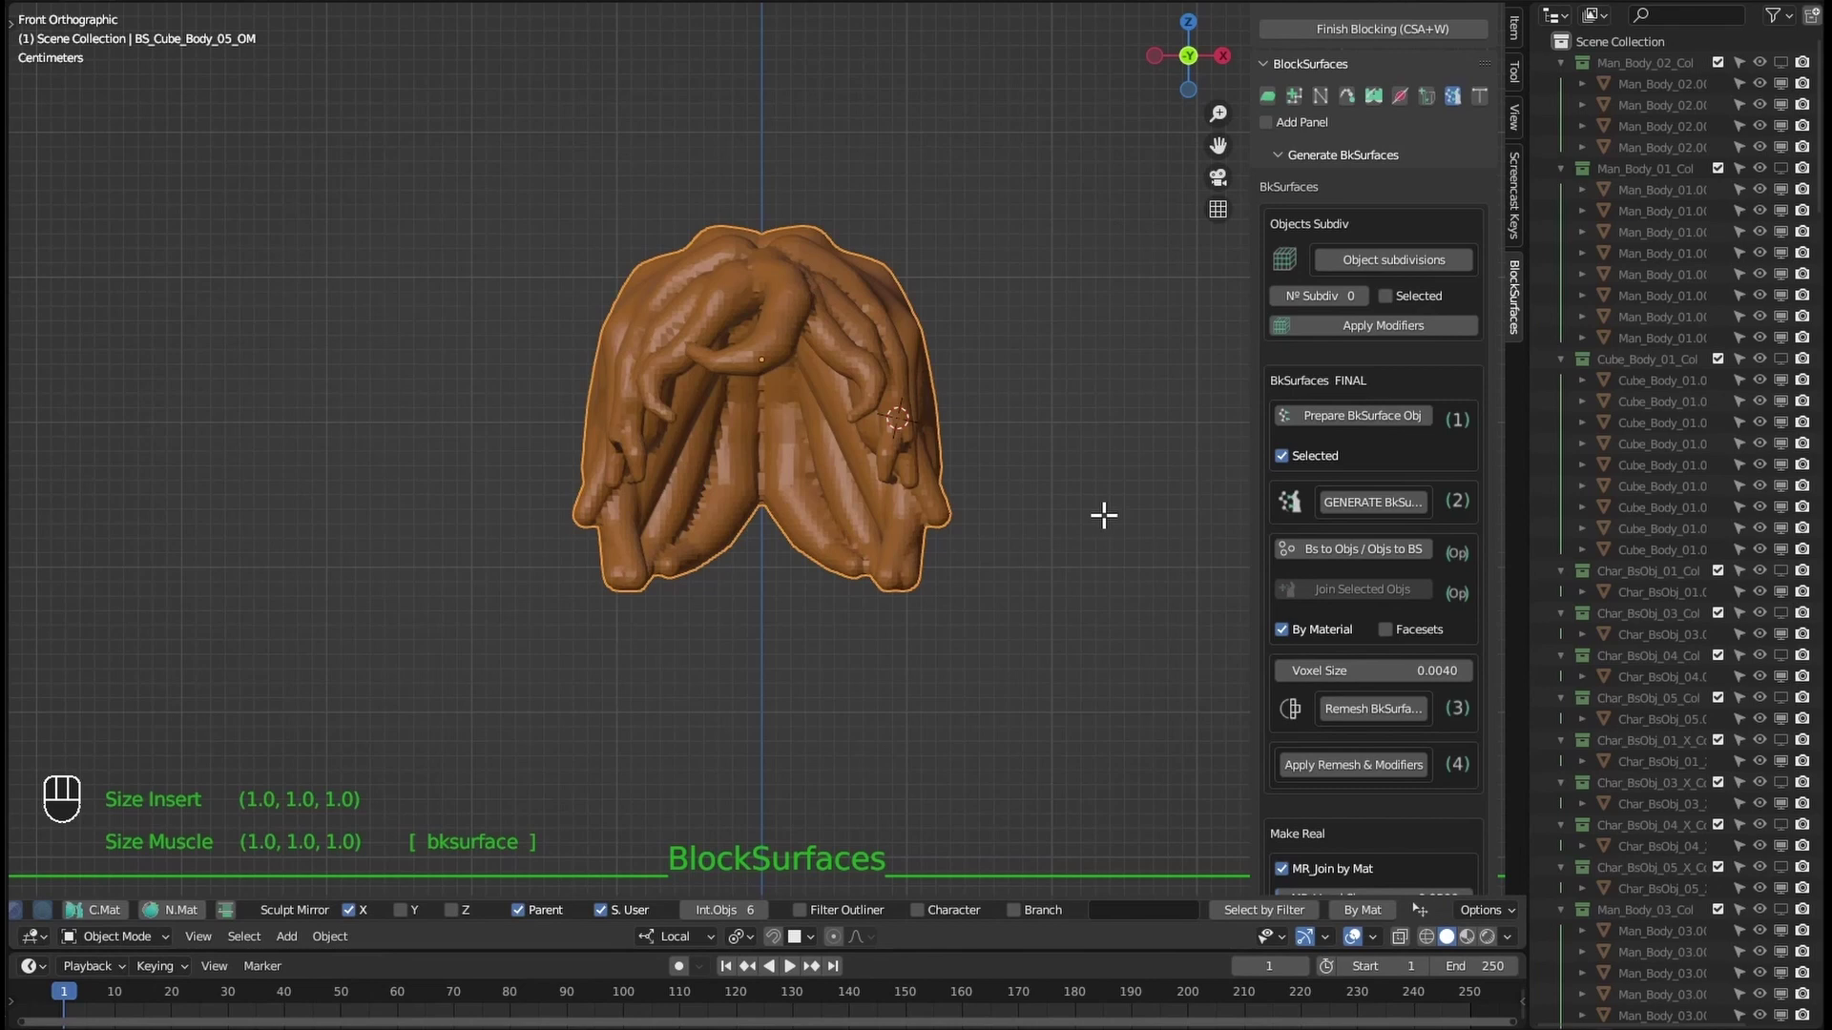
Step: Restart the BlockSurfaces blocking session and switch to BkSurfaces Mode to show both generated hair meshes
key(ctrl+shift+alt+w)
key(ctrl+shift+alt+w)
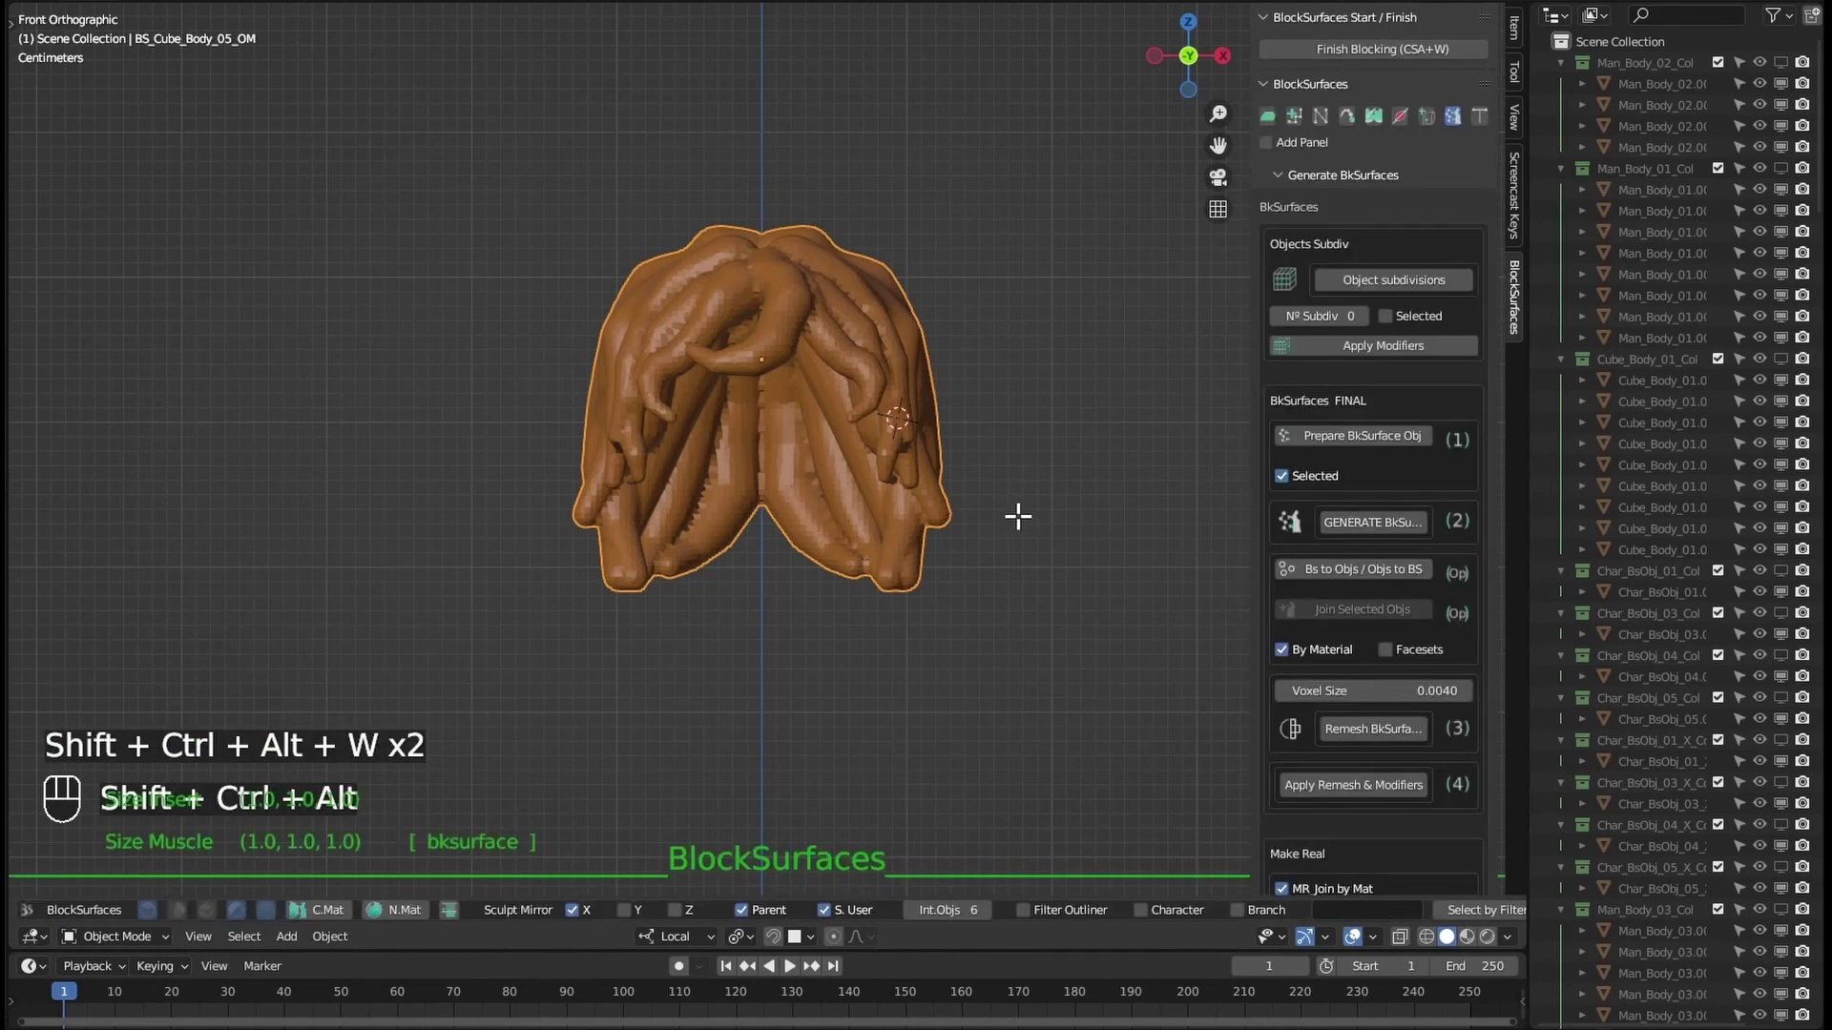
key(ctrl+shift+alt+q)
click(999, 398)
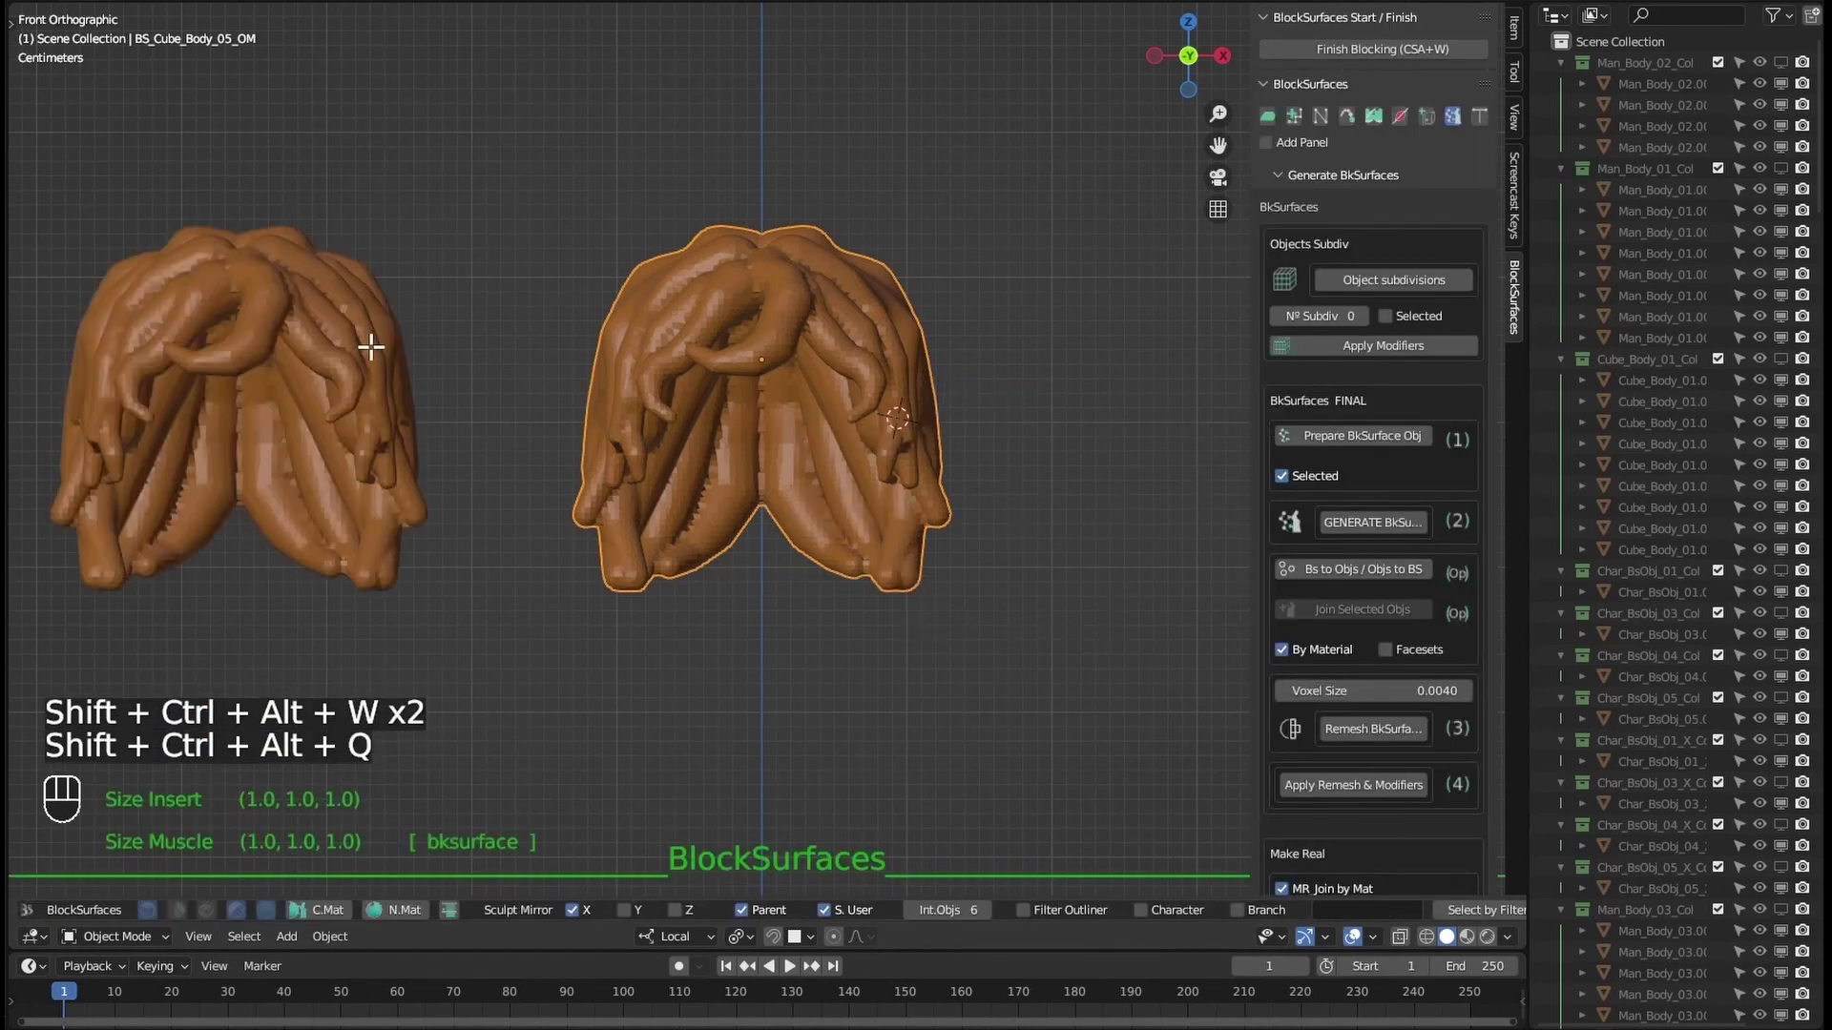
Step: Compare the face sets of the two hair meshes by switching between them in Sculpt Mode
key(Tab)
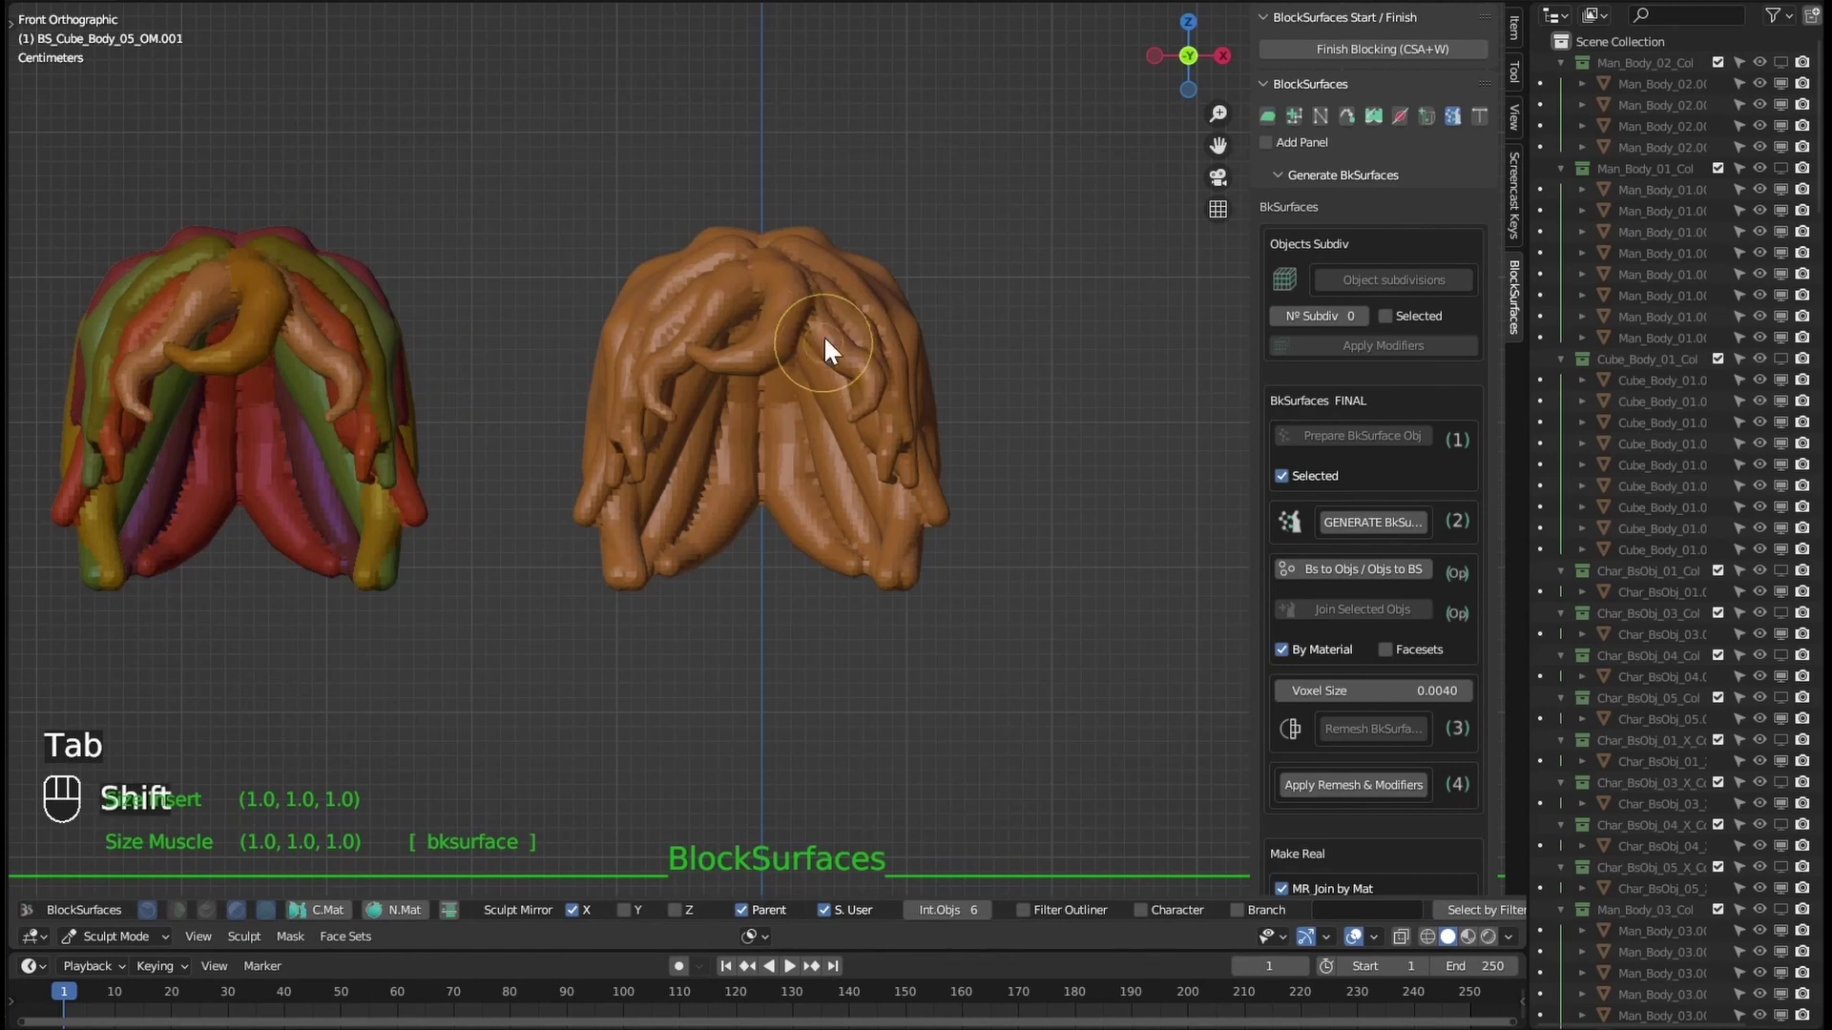
shift+click(824, 340)
shift+click(212, 321)
shift+click(730, 340)
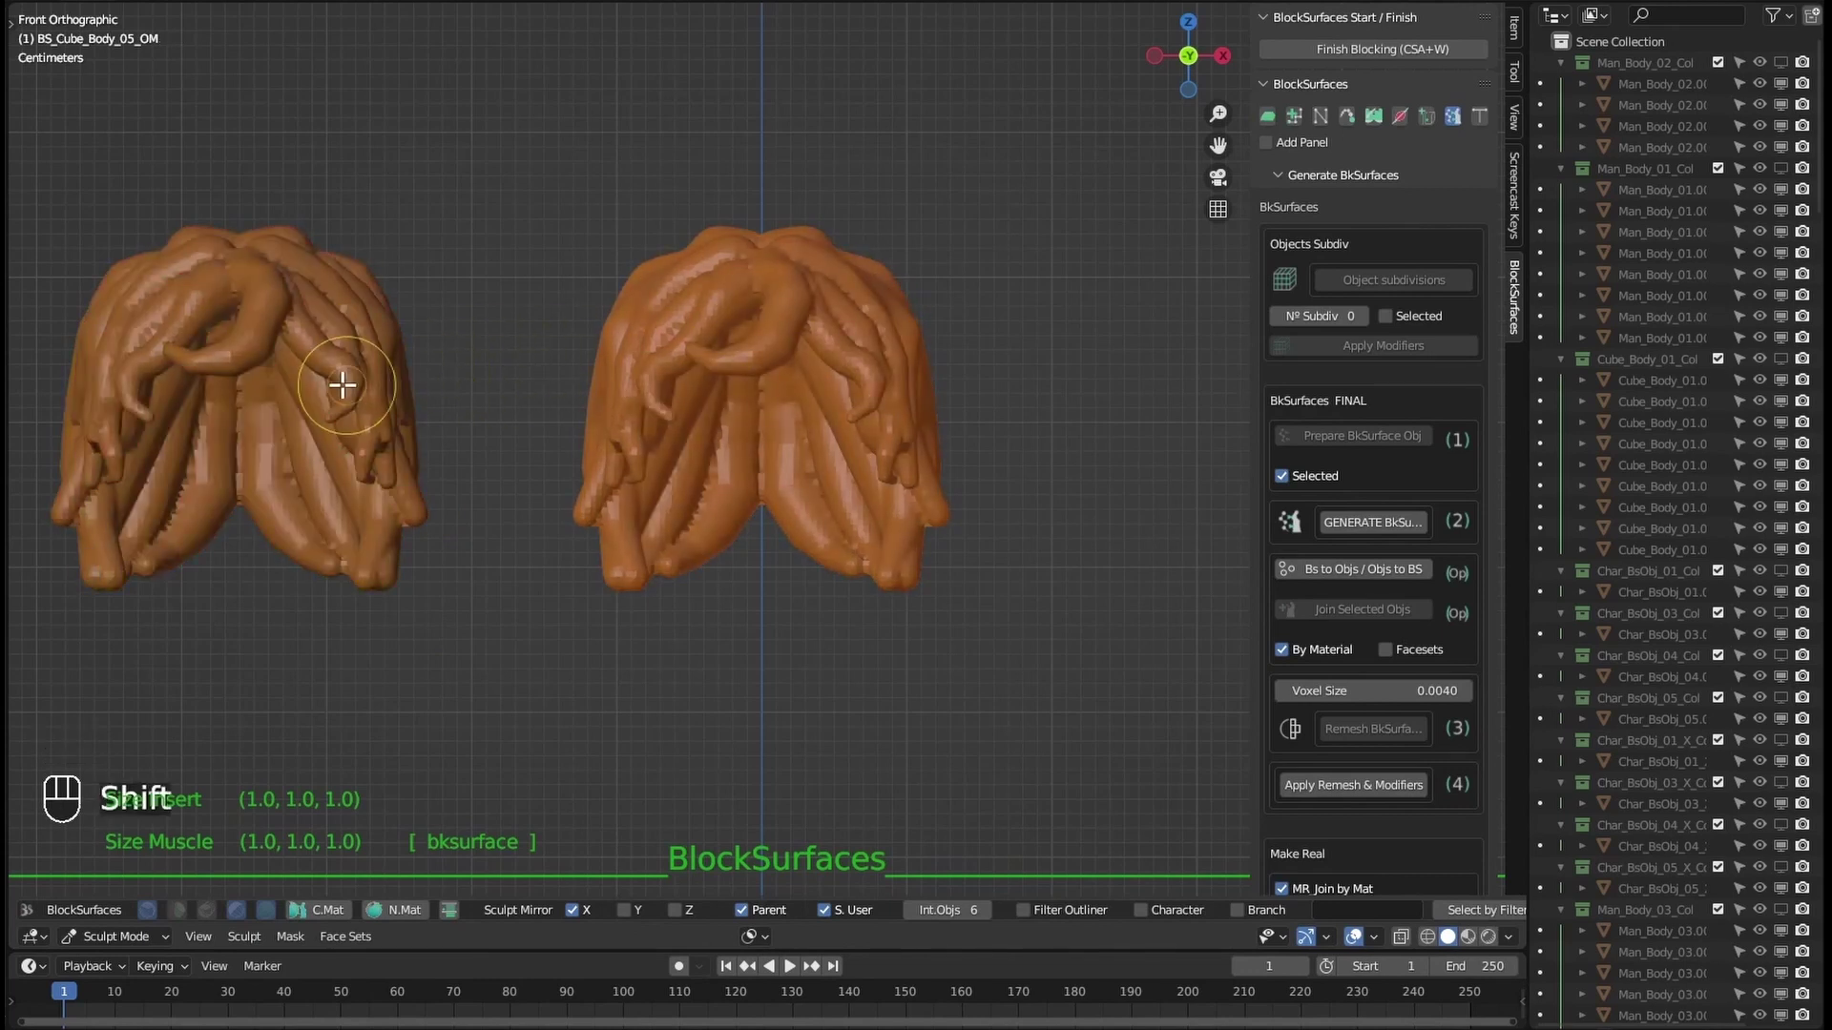
key(Tab)
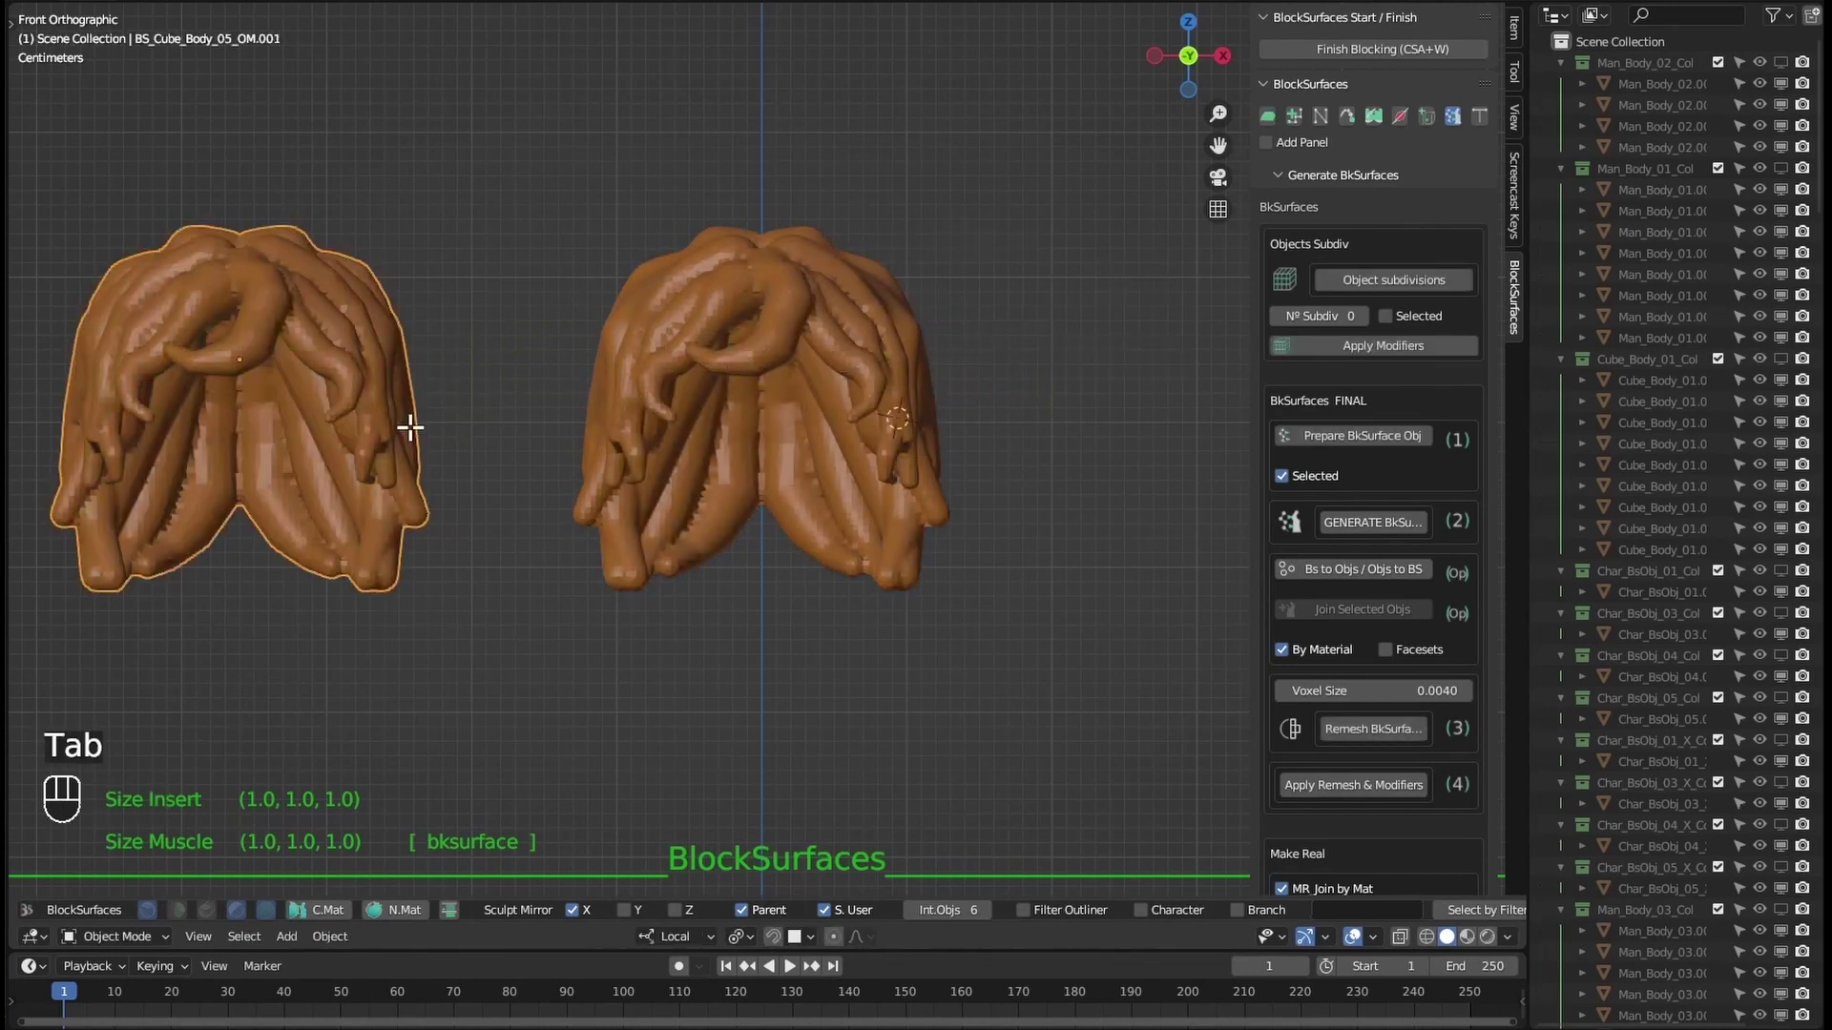
Step: Clear the selection and switch to Blocking Mode to bring back the character's blocks
click(1049, 458)
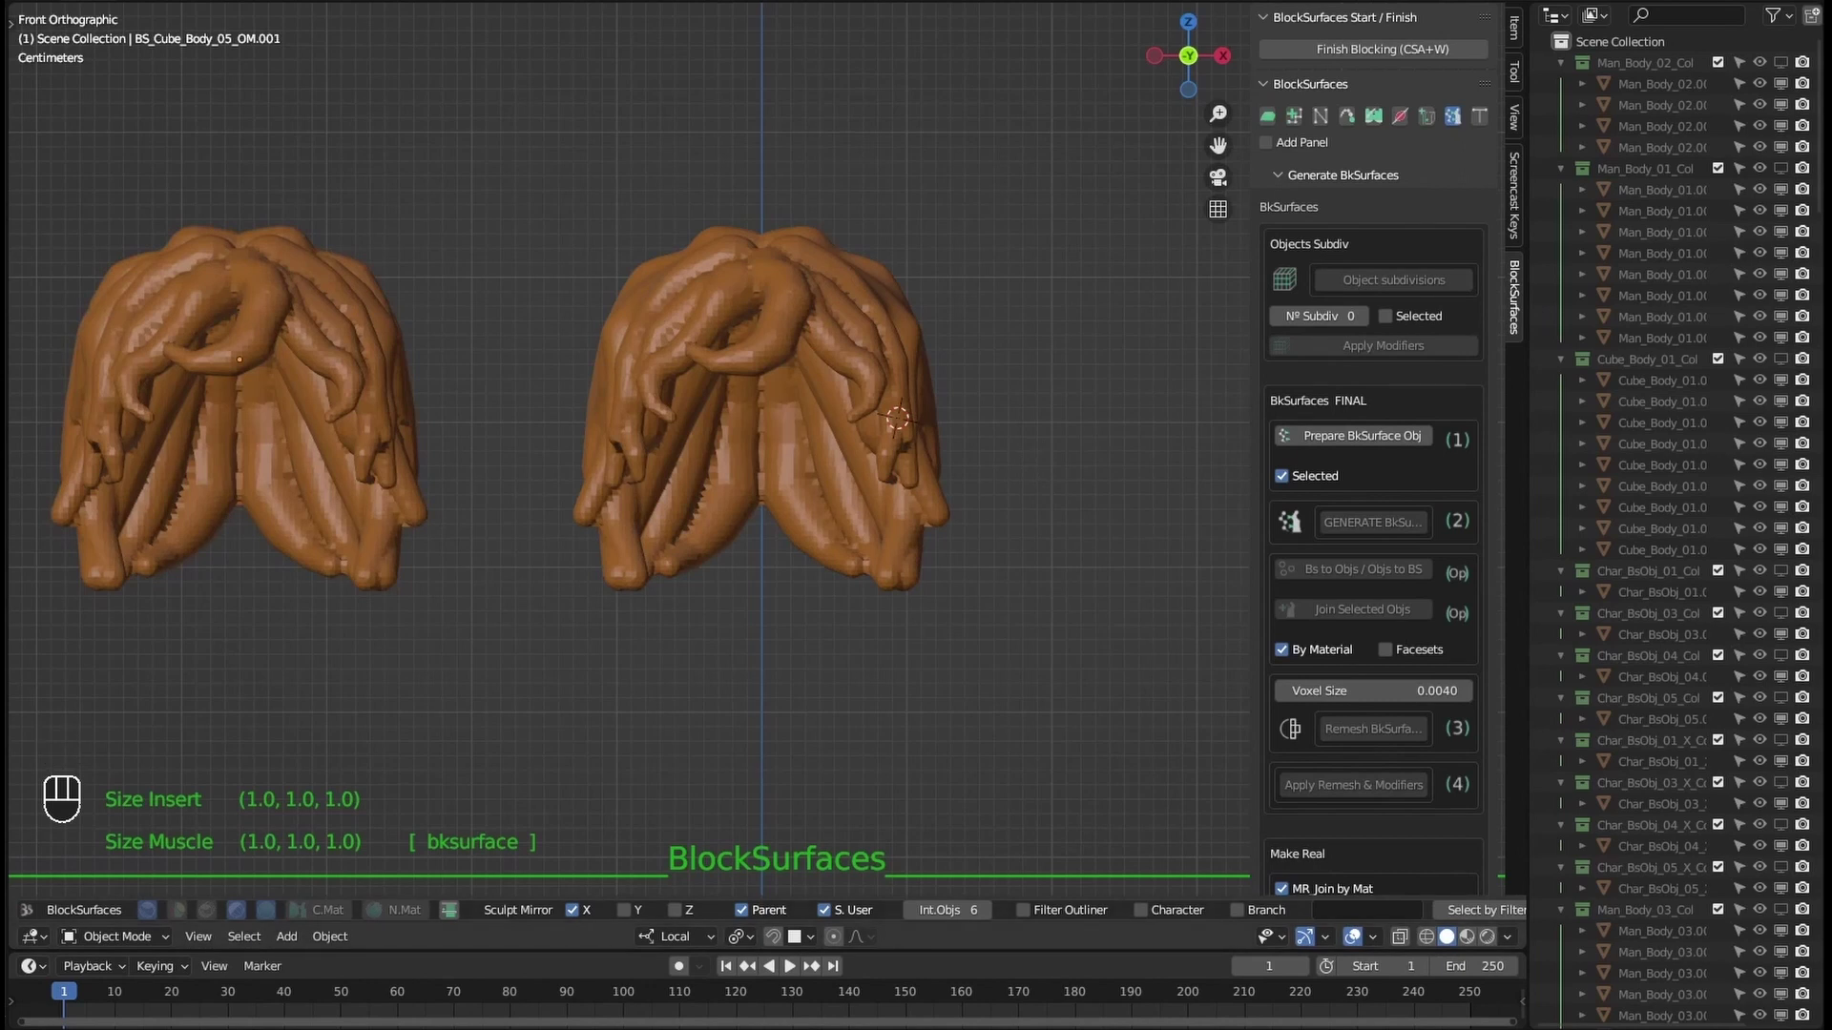
key(shift+ctrl+alt+q)
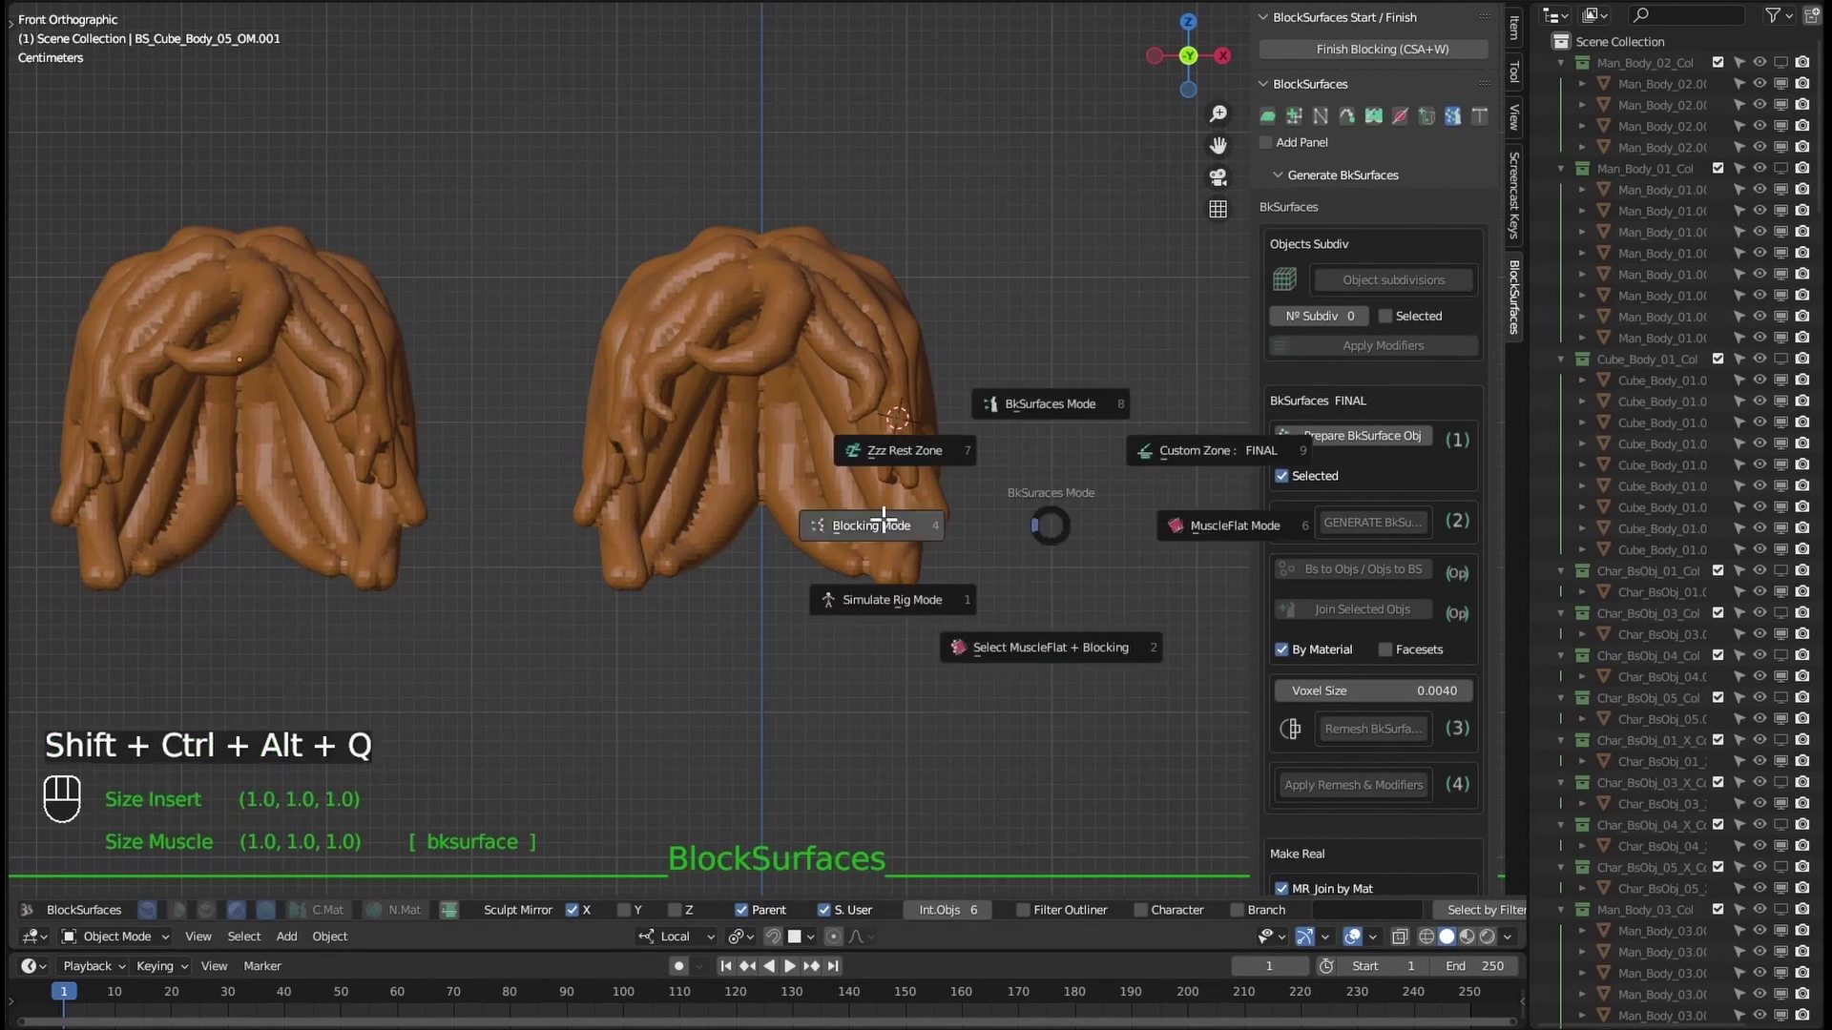
click(938, 587)
scroll(970, 724, up, 3)
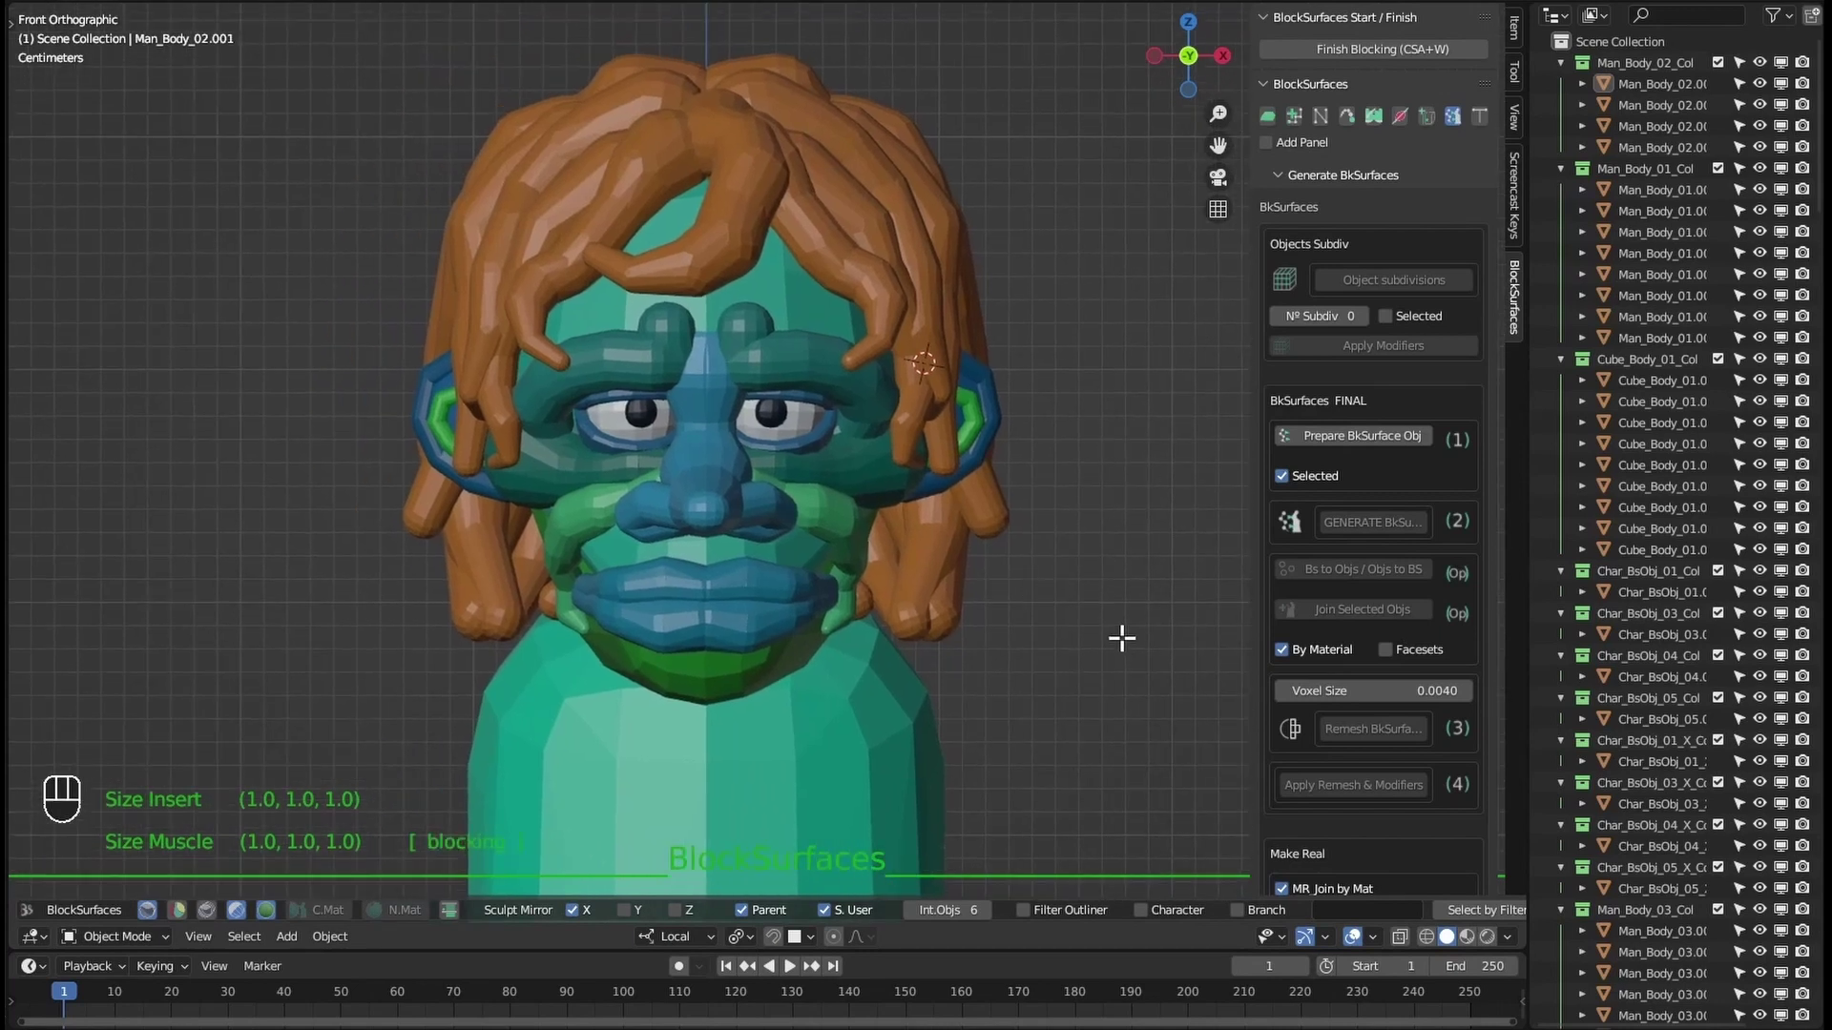
scroll(1400, 519, down, 5)
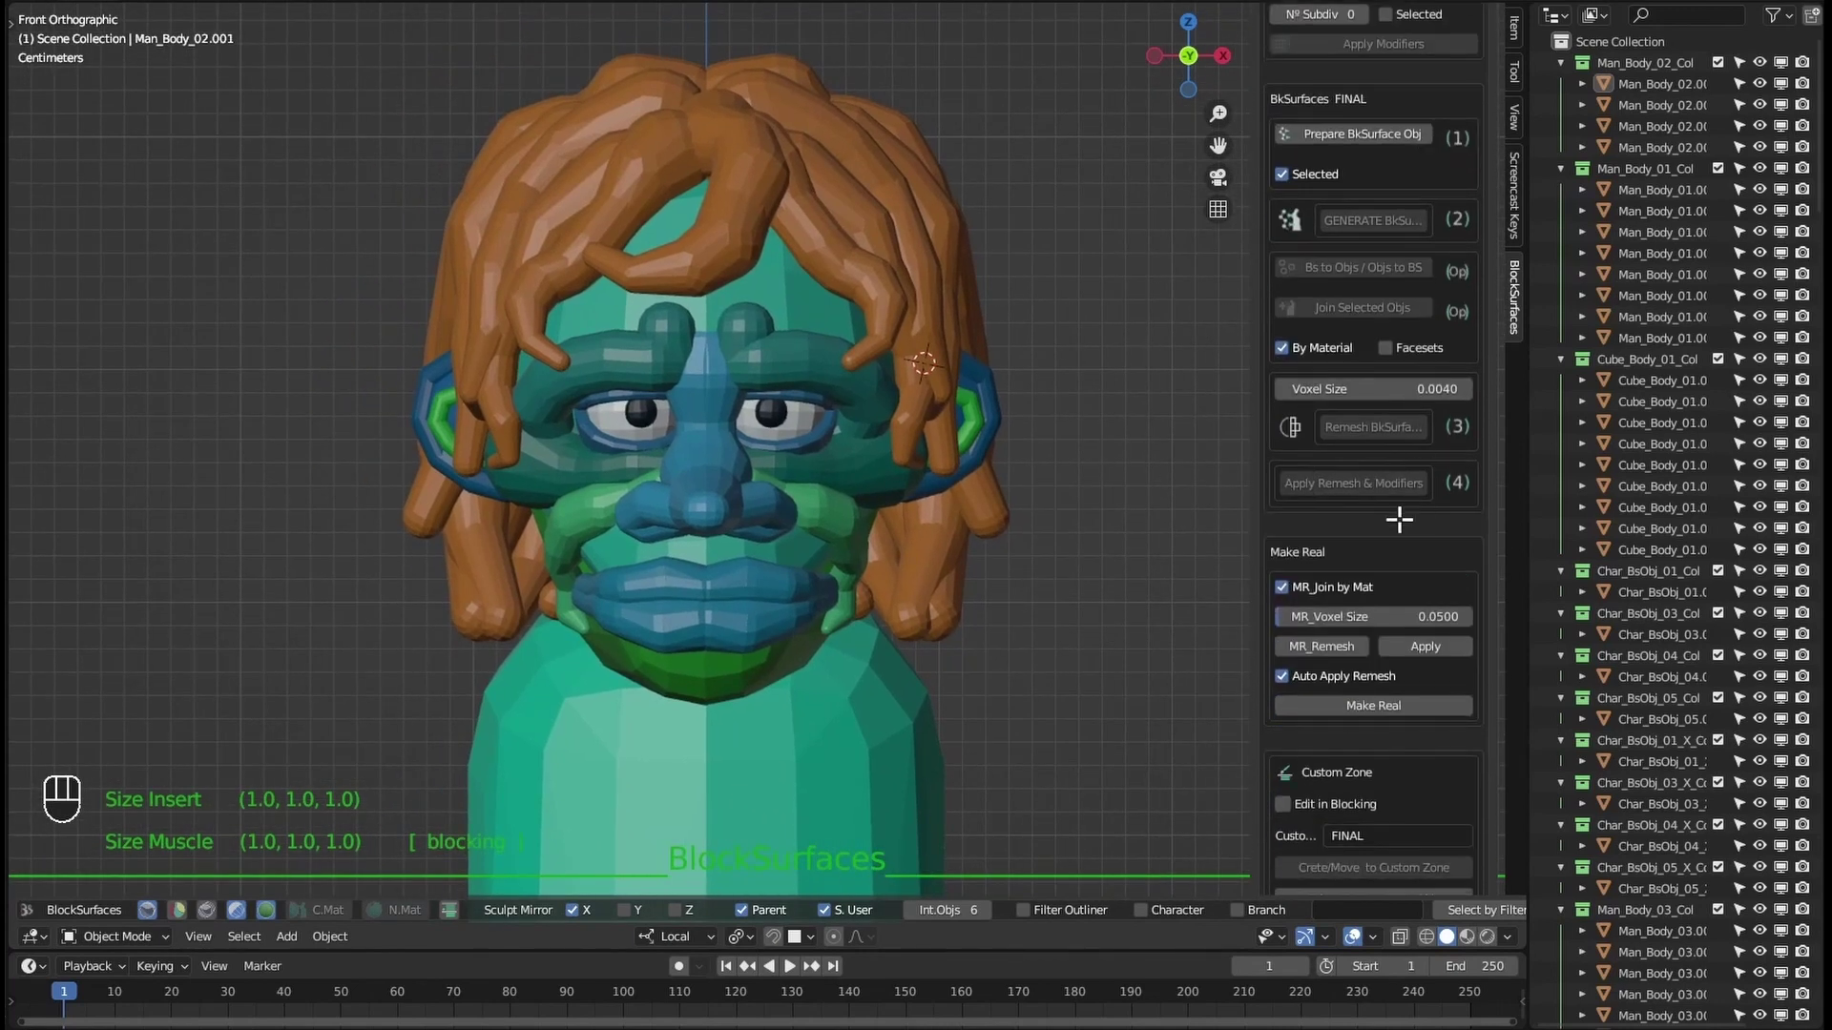